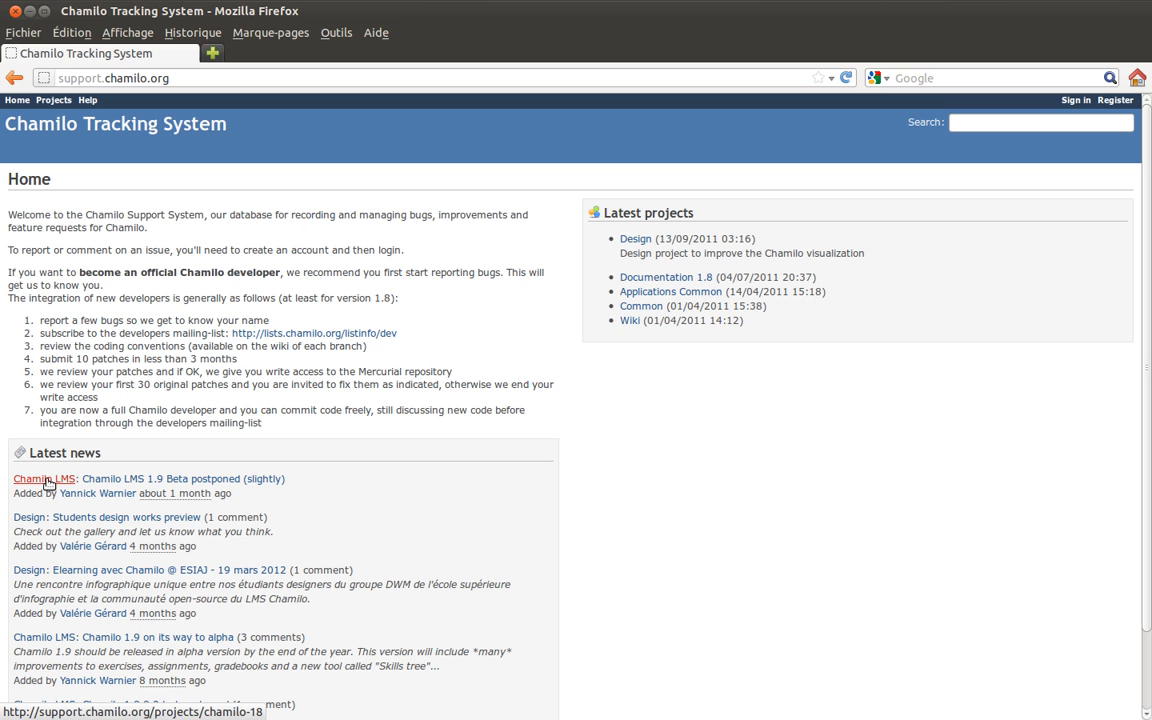
# Open the Chamilo LMS project from the latest news in a separate browser tab.
pyautogui.middleClick(47, 481)
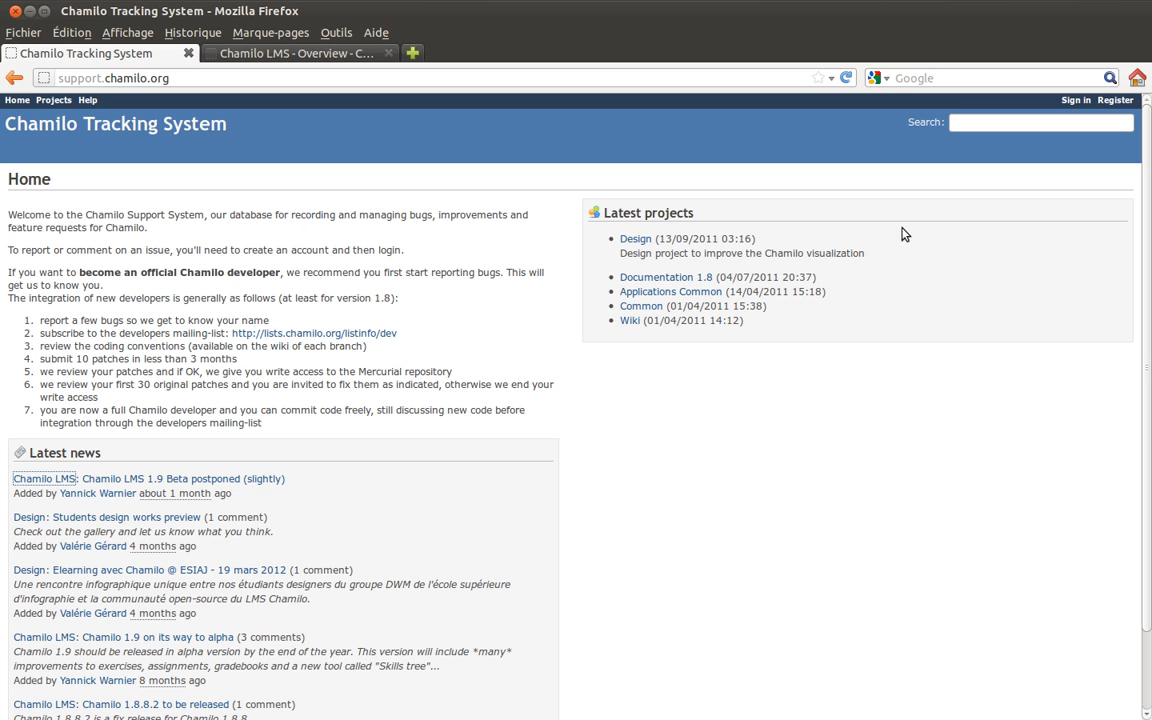
# Open the account registration form and enter the password confirmation.
pyautogui.click(1117, 101)
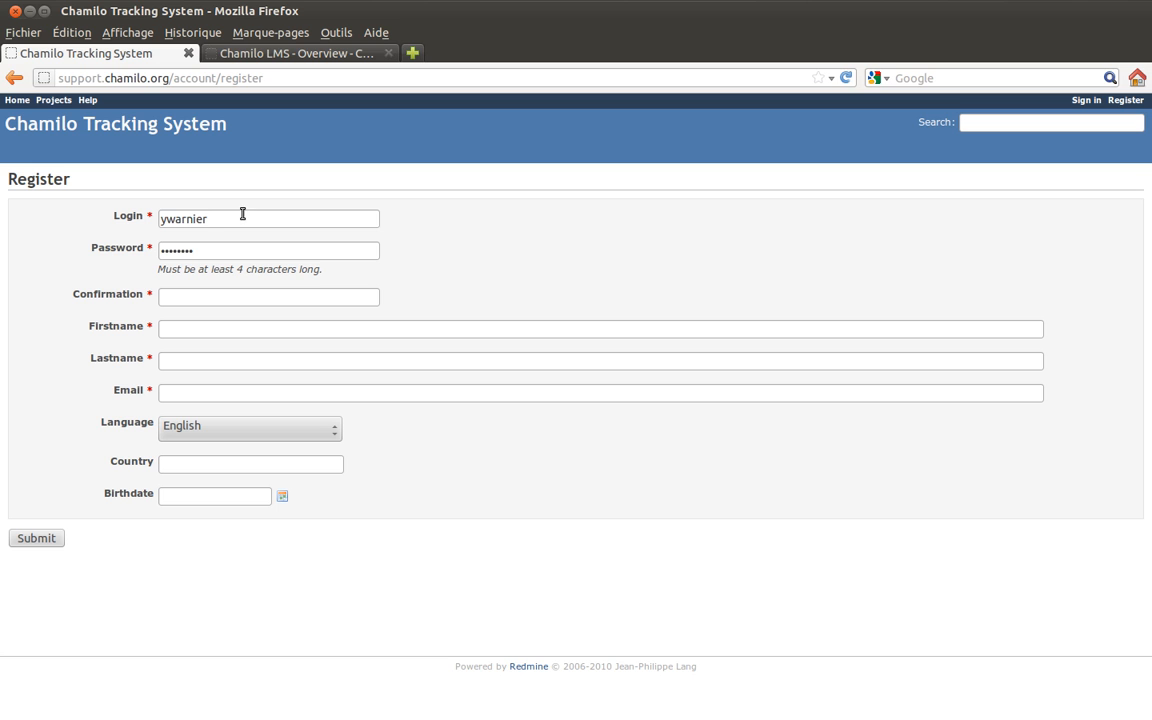
pyautogui.moveTo(209, 218); pyautogui.dragTo(93, 218)
pyautogui.click(109, 212)
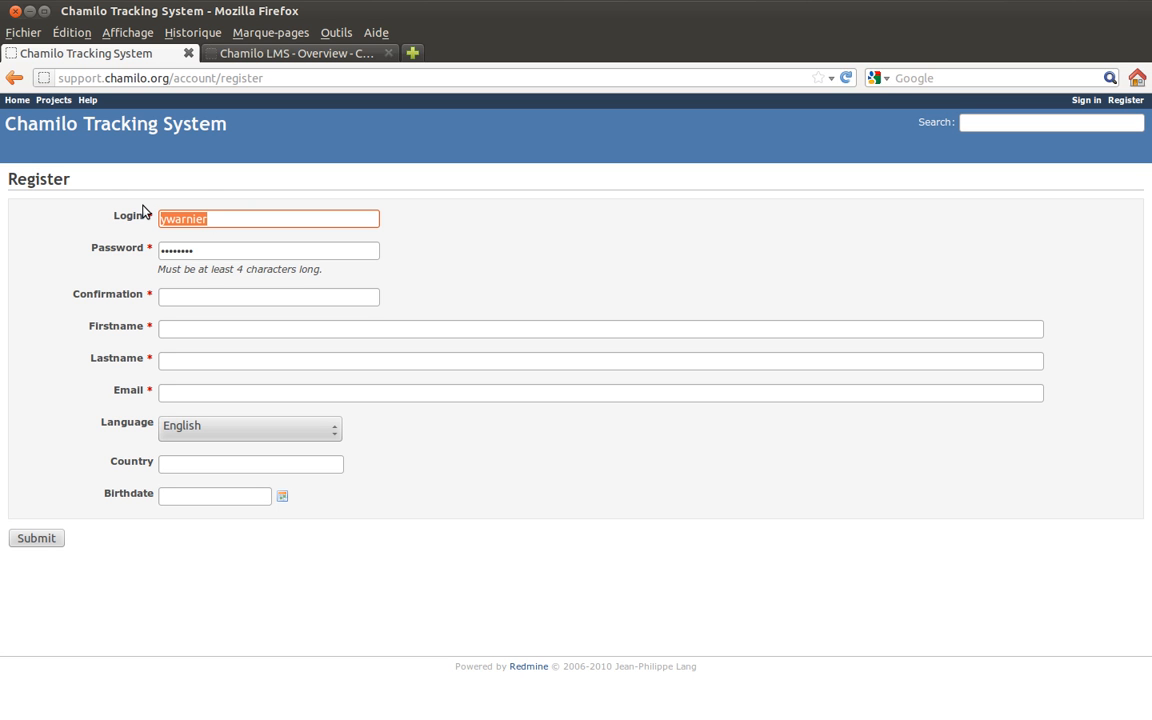
pyautogui.press('Tab')
pyautogui.press('Tab')
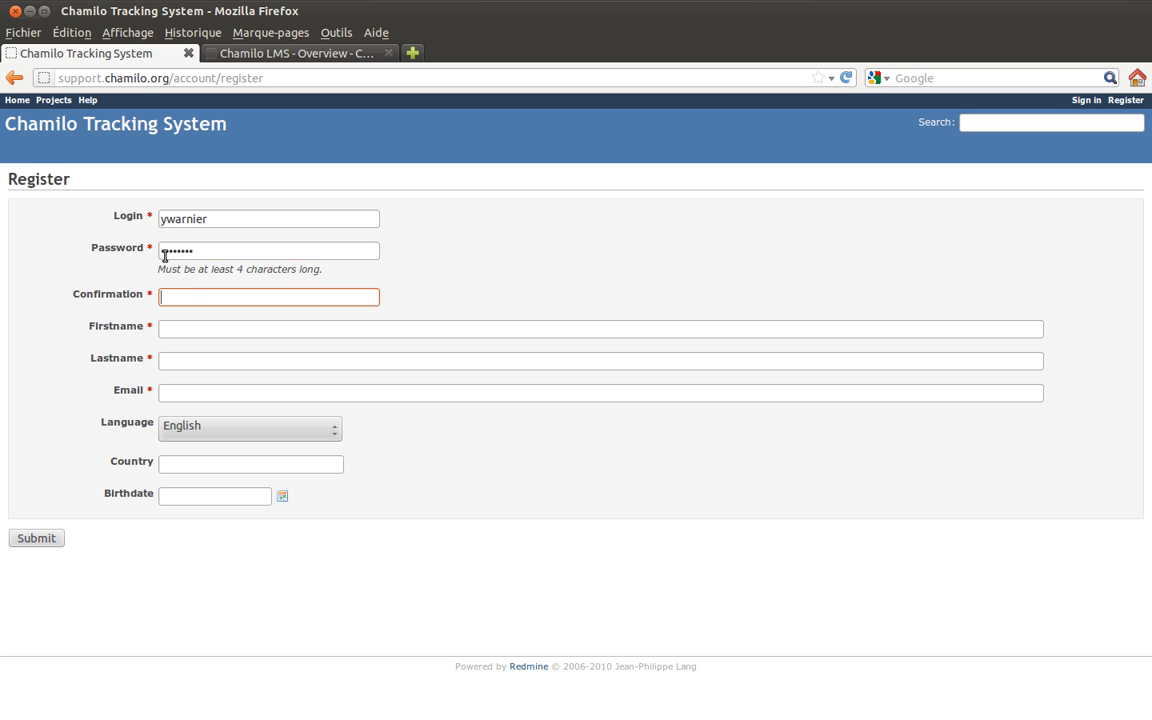
pyautogui.write('••••••••')
pyautogui.click(194, 336)
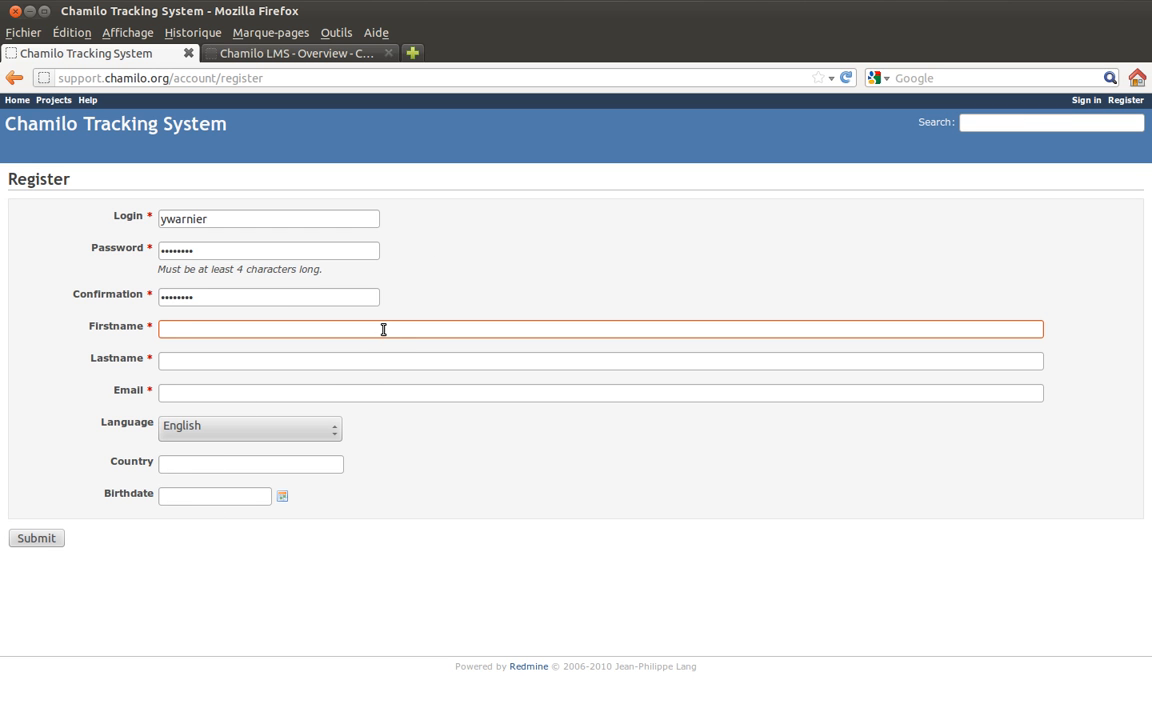
pyautogui.moveTo(57, 77); pyautogui.dragTo(168, 77)
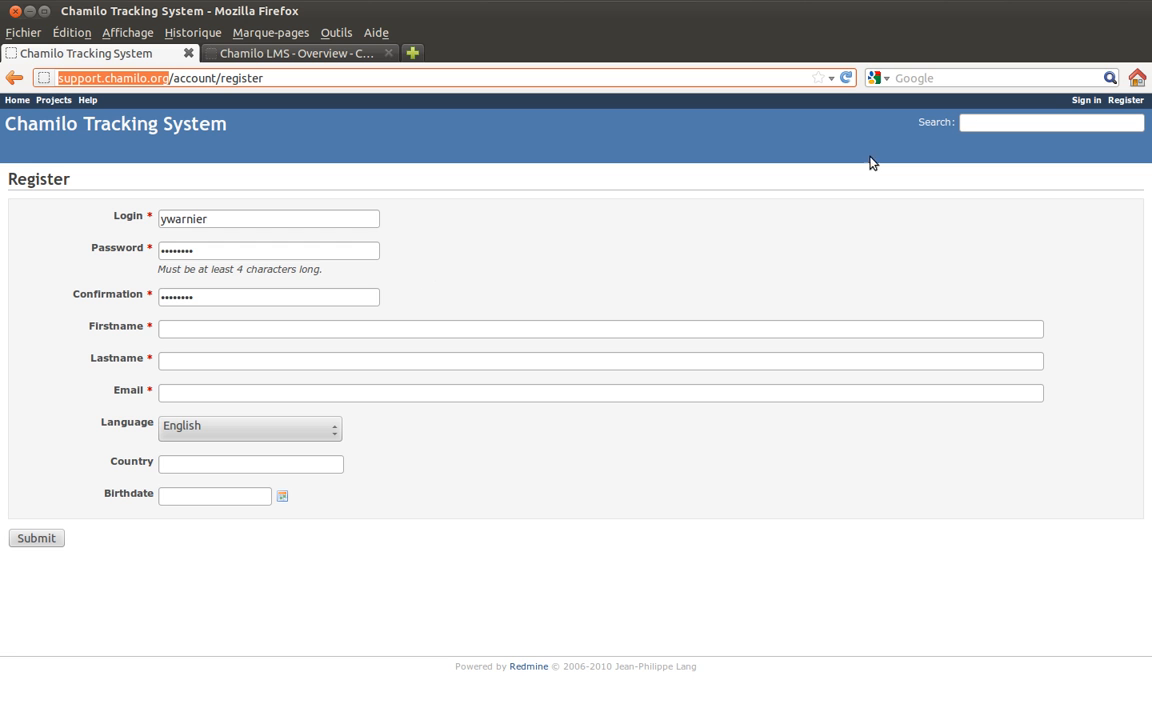
# Sign in to the tracking system with the prefilled credentials and the Stay logged in option enabled.
pyautogui.click(1083, 101)
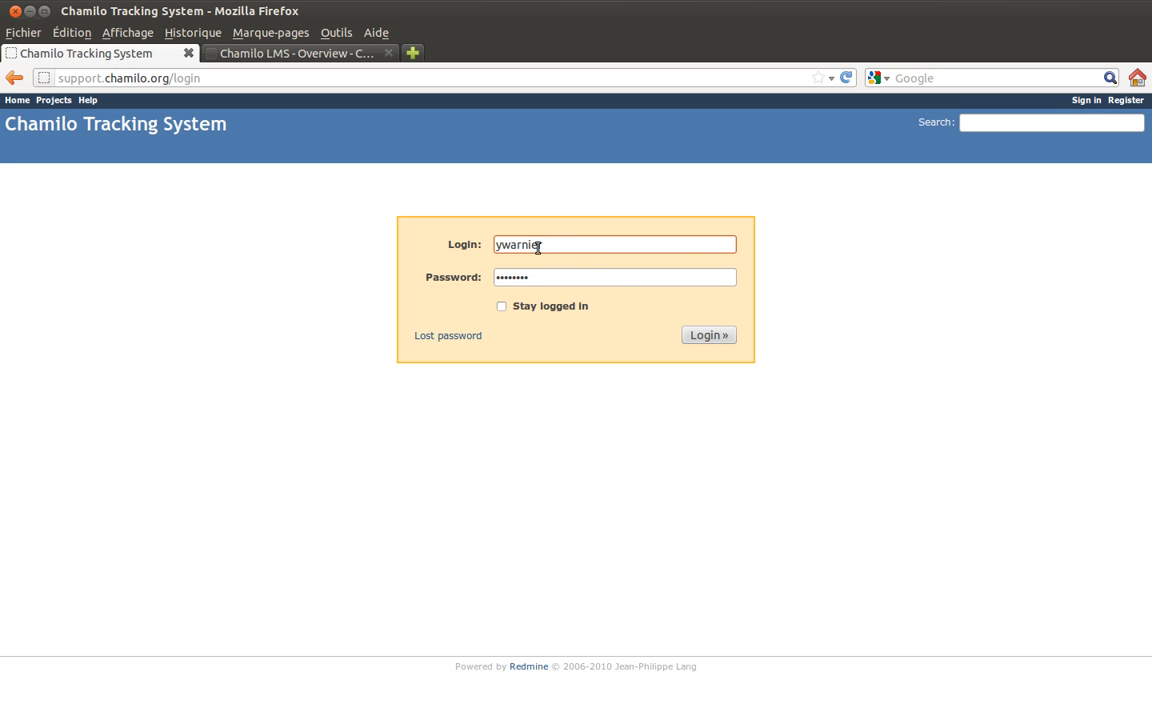
pyautogui.click(501, 307)
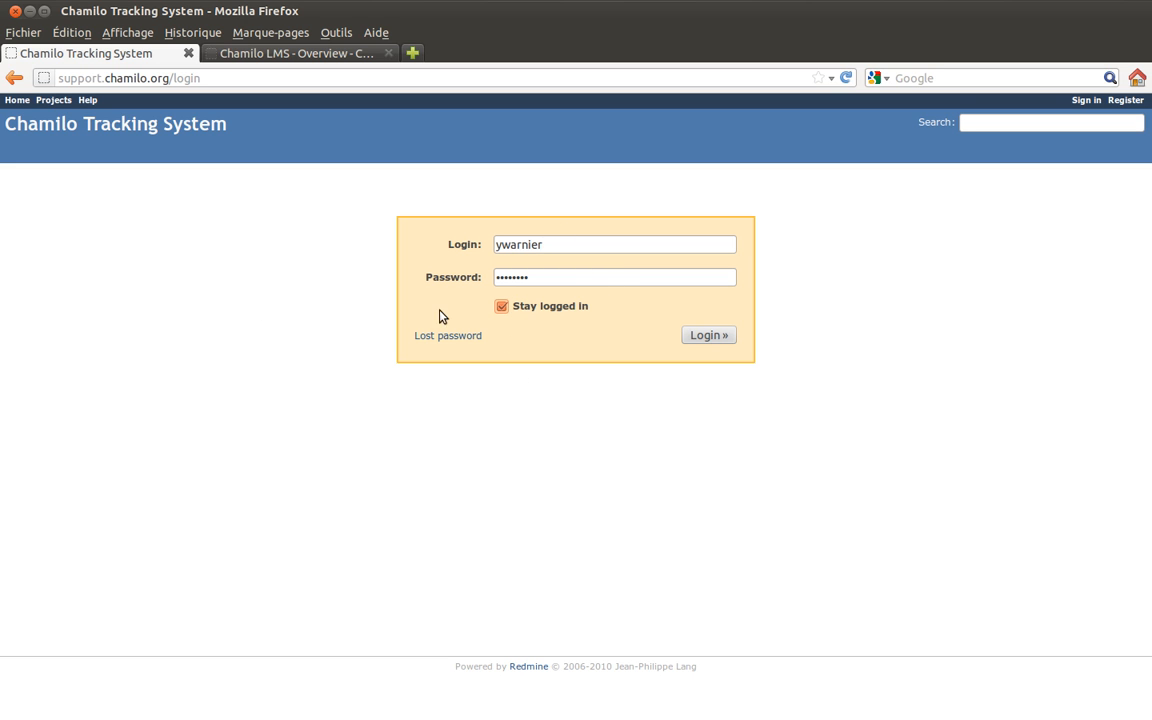
pyautogui.click(701, 337)
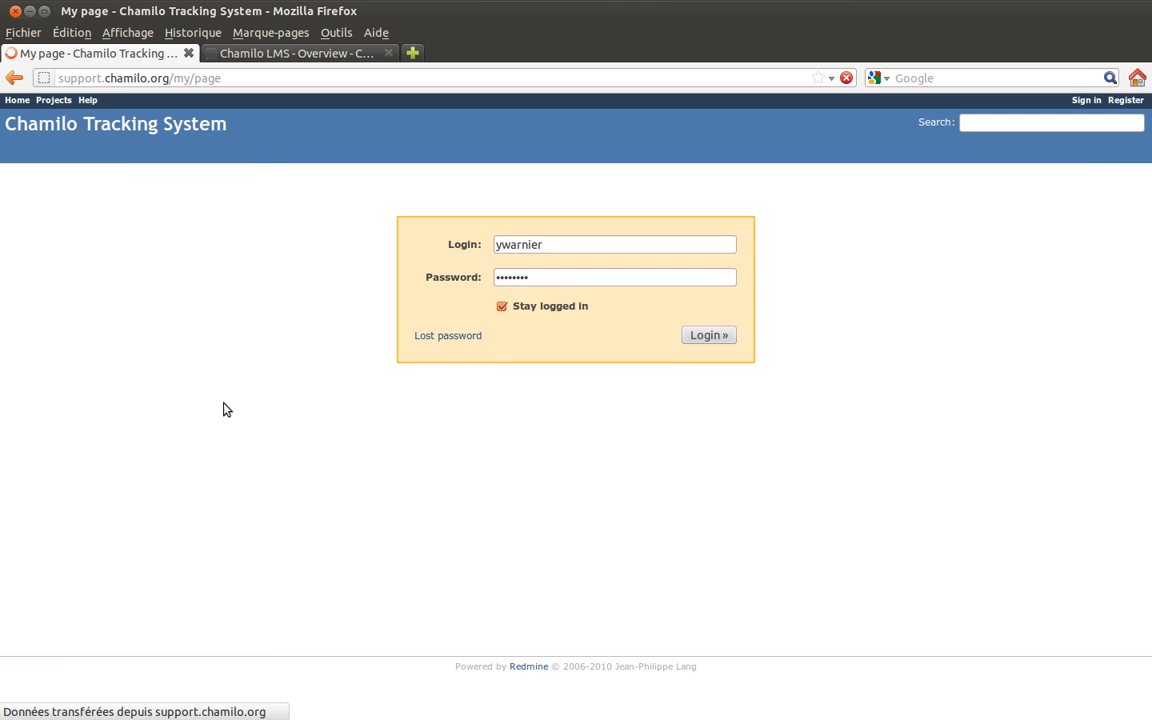
pyautogui.moveTo(230, 77); pyautogui.dragTo(169, 77)
pyautogui.click(283, 77)
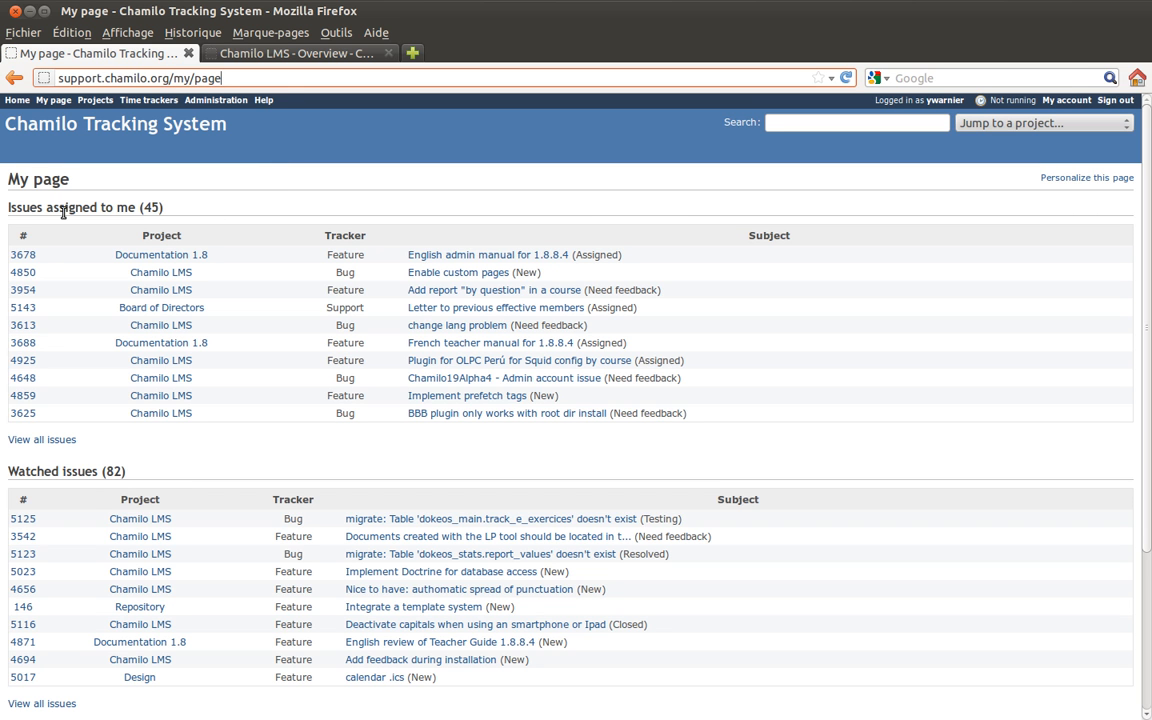
# Review the assigned issues, watched issues and spent time on My page, and revisit the home page before returning.
pyautogui.scroll(-3, 289, 220)
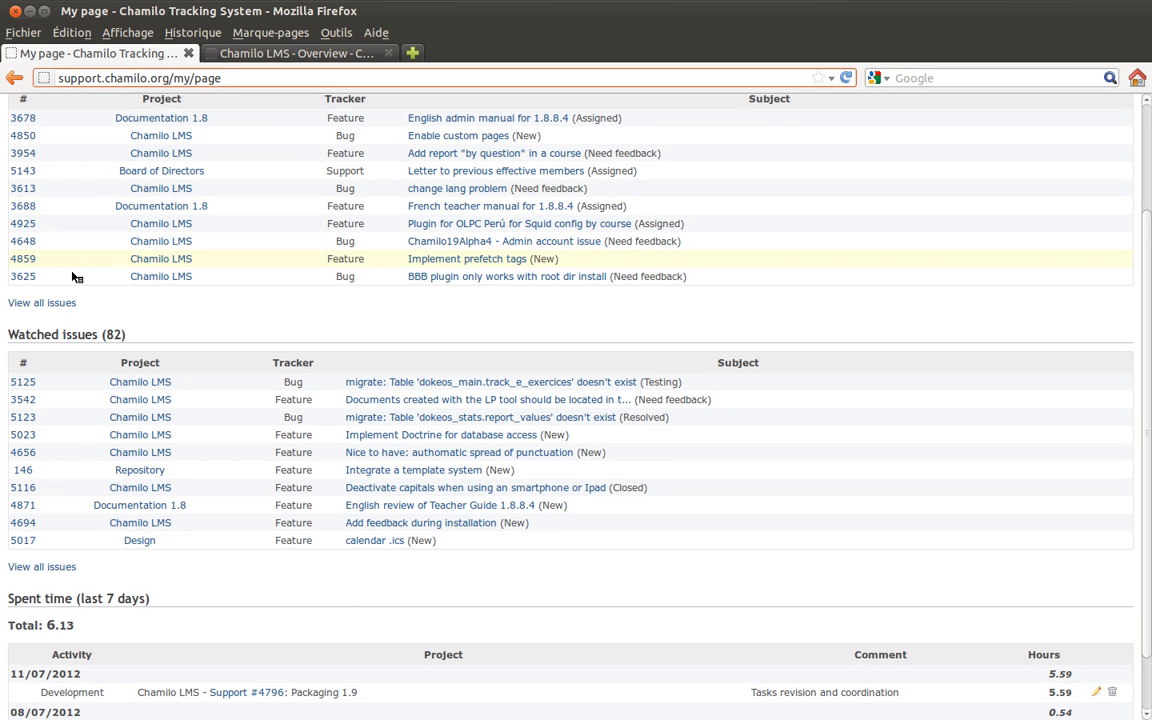
pyautogui.scroll(-2, 235, 370)
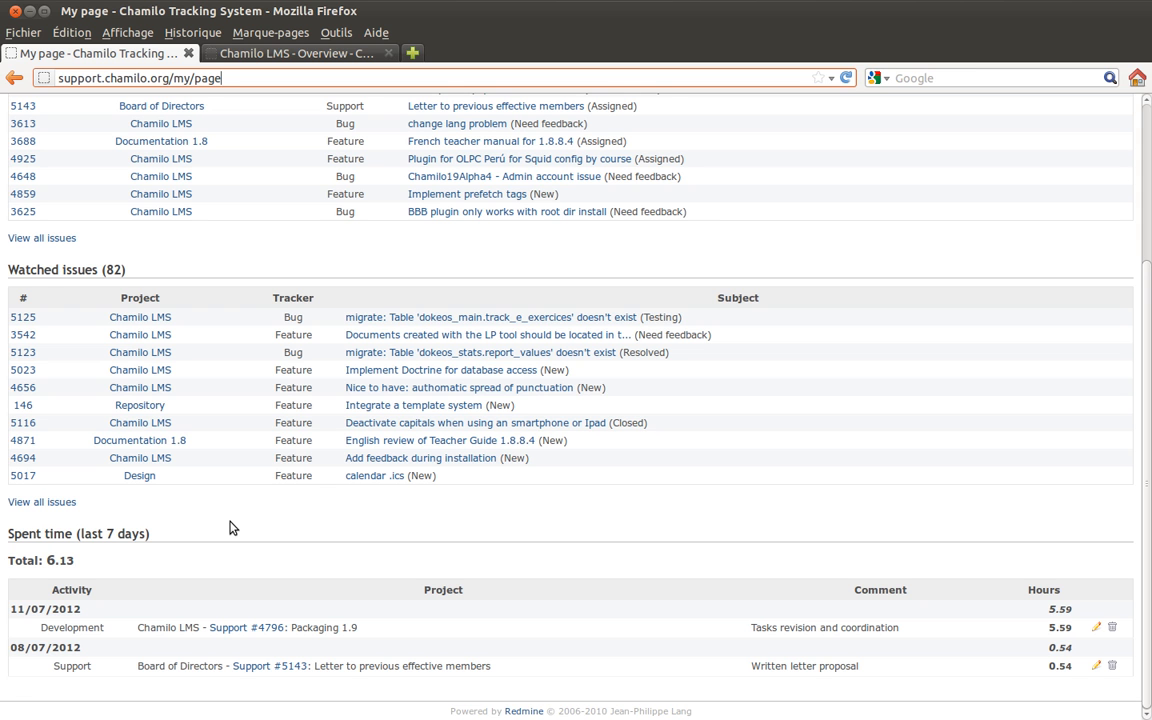
pyautogui.scroll(4, 229, 528)
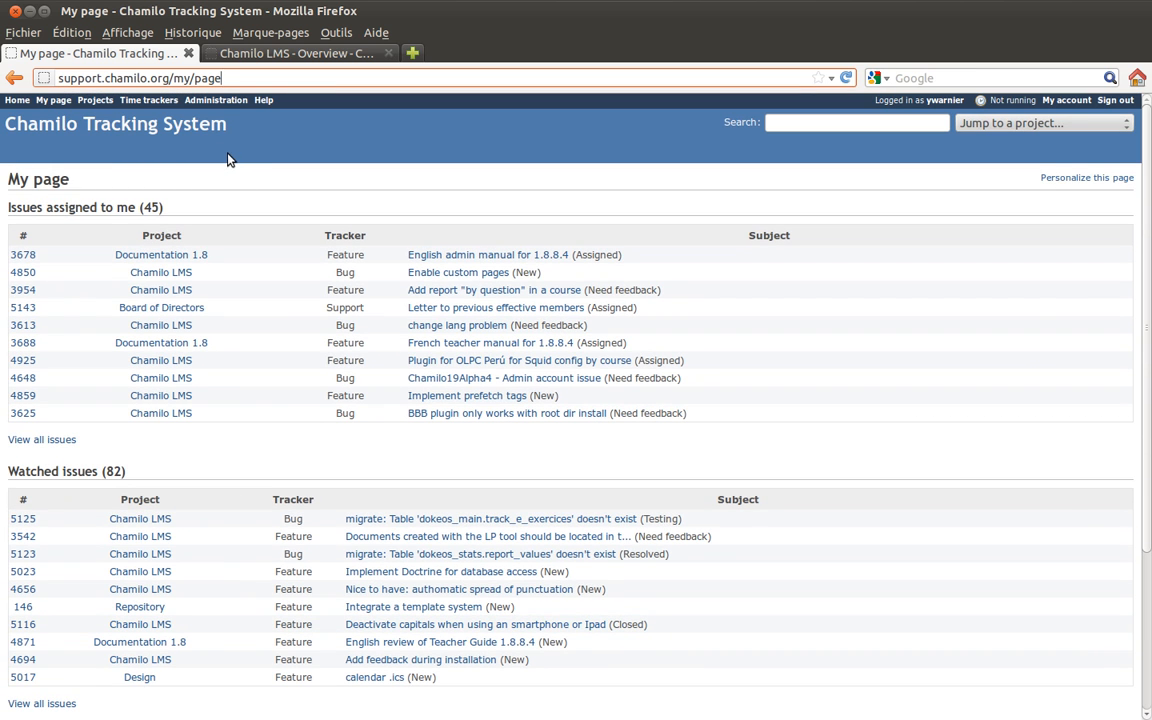
pyautogui.click(16, 101)
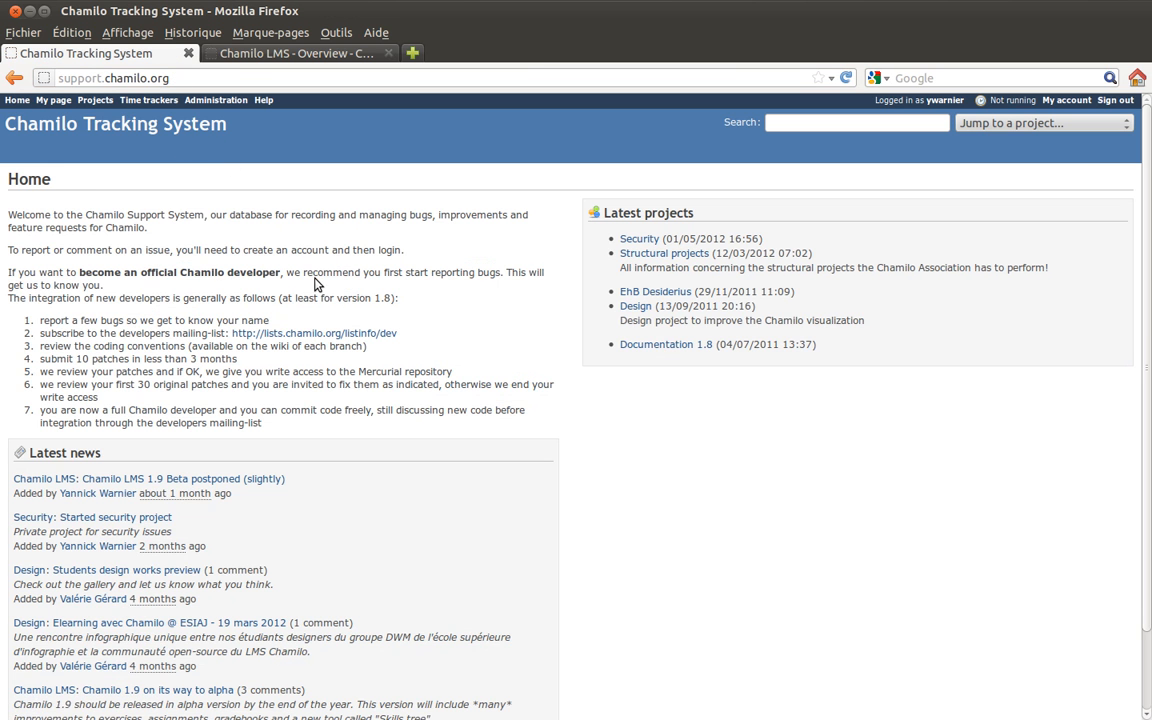
pyautogui.click(50, 100)
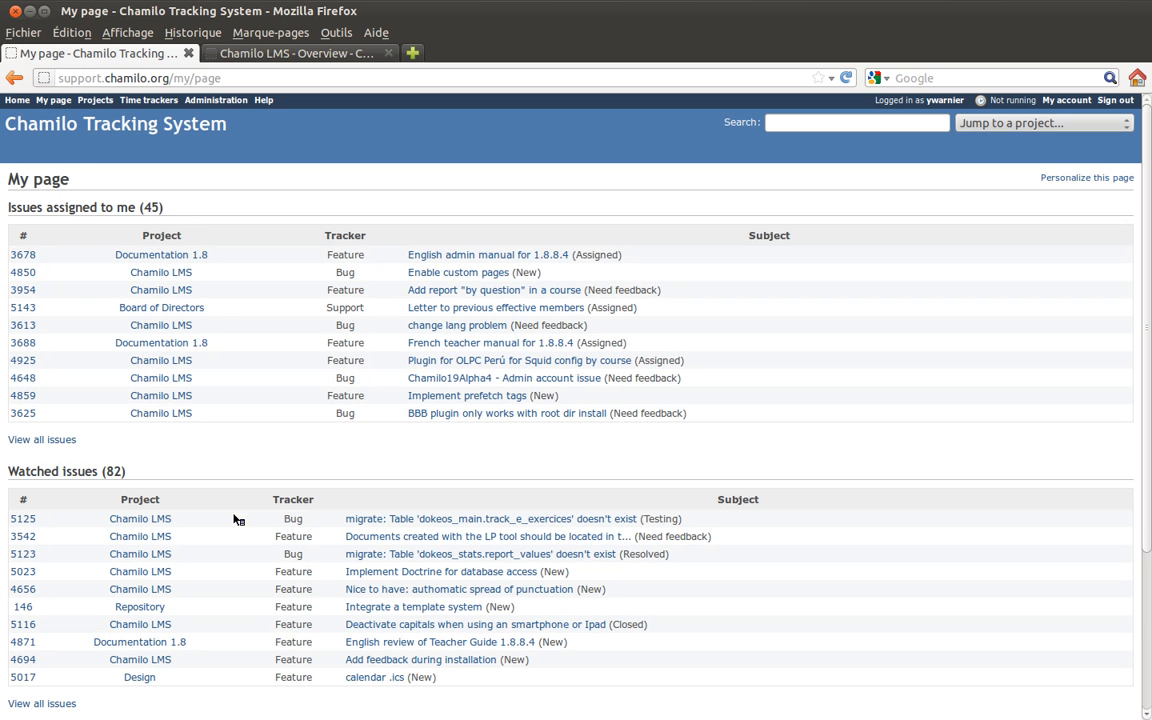
# Browse the complete list of projects and subprojects in the tracking system.
pyautogui.click(95, 100)
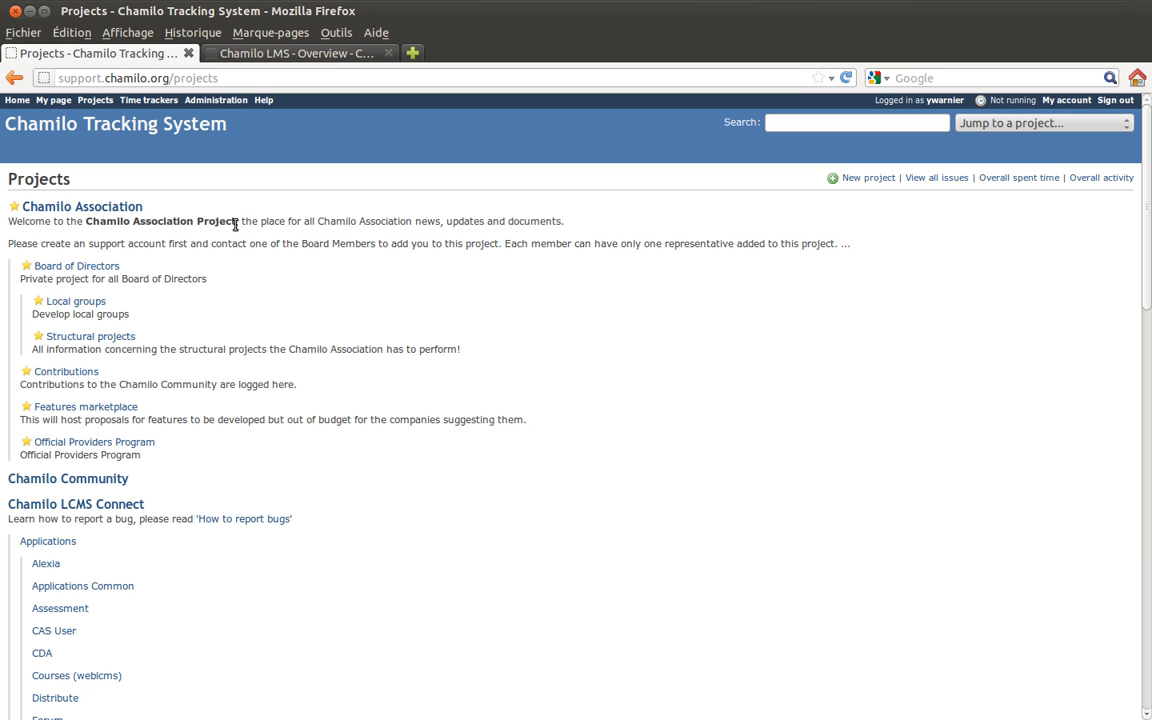
pyautogui.scroll(-6, 301, 305)
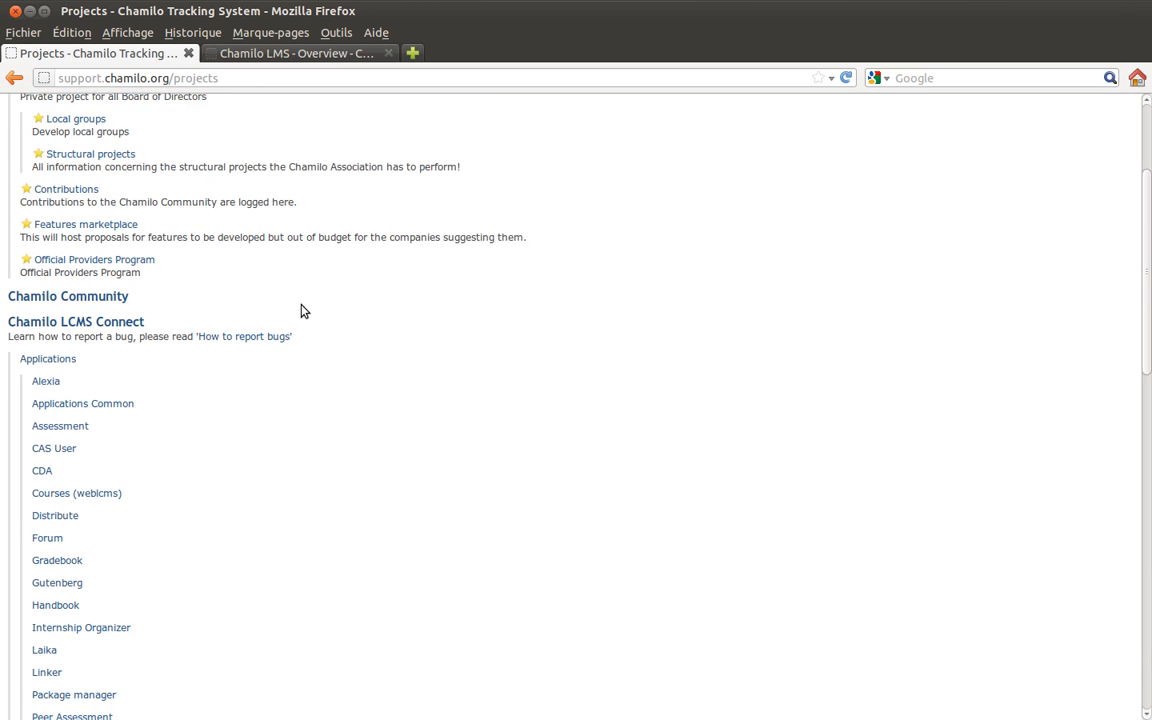
pyautogui.scroll(-13, 303, 311)
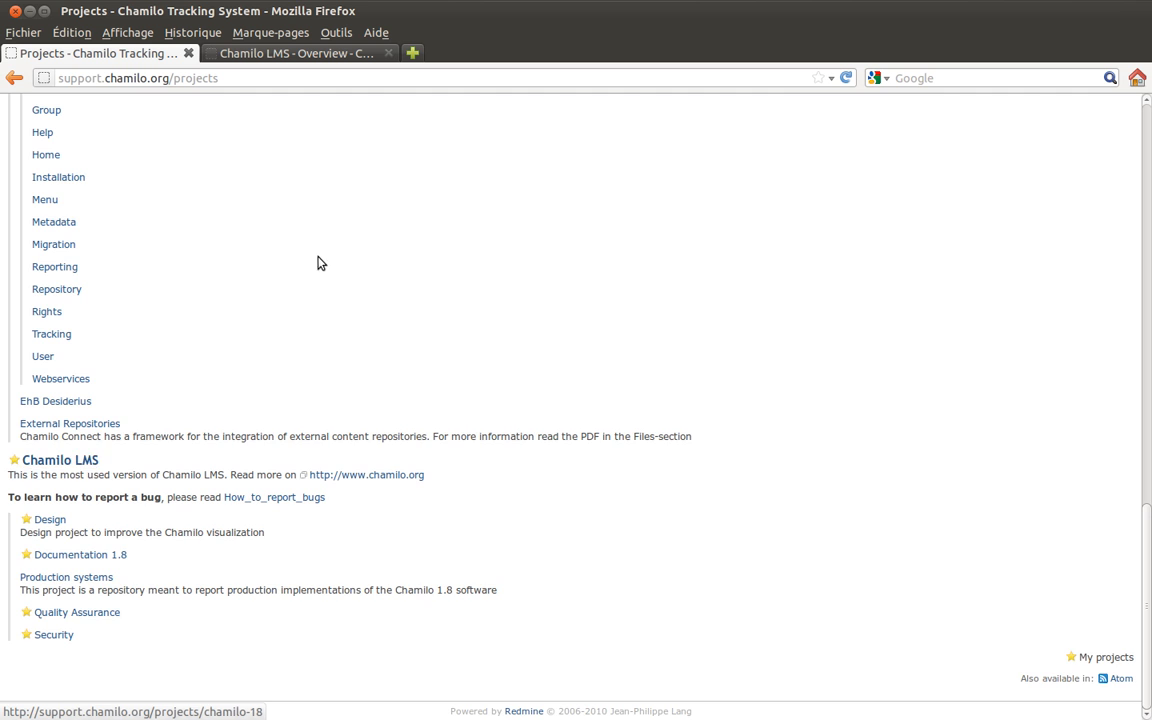
pyautogui.scroll(19, 321, 252)
pyautogui.scroll(1, 321, 254)
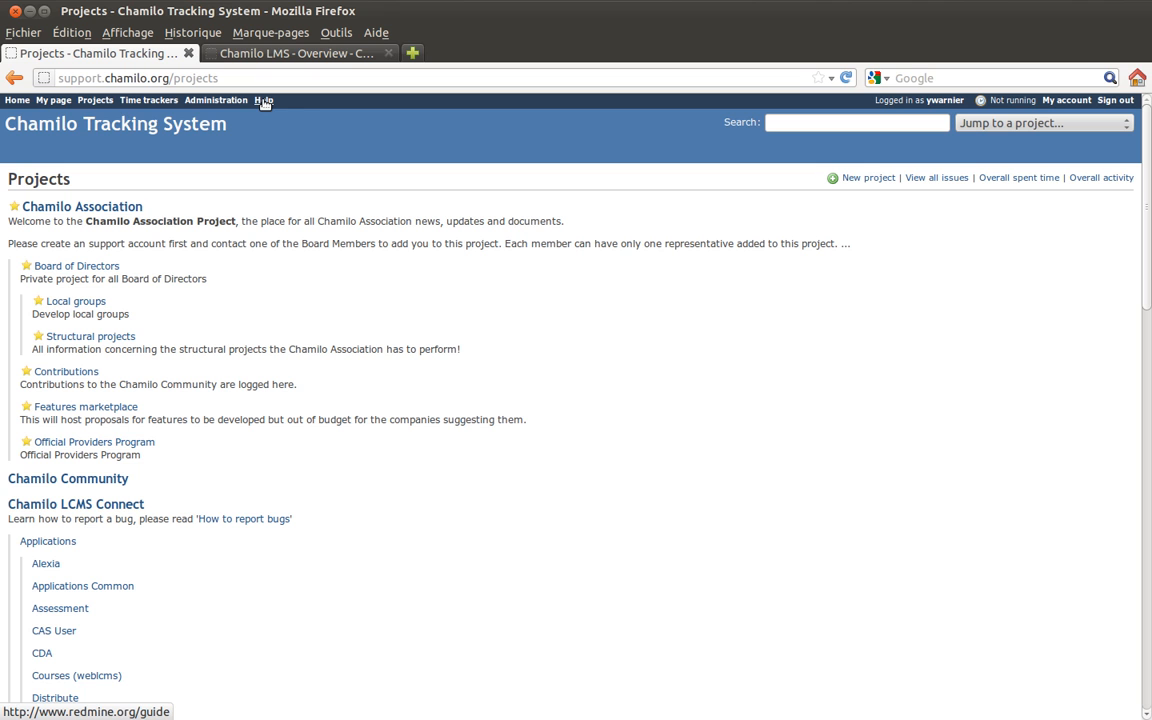
# View the signed-in user's profile, and inspect the email notification choices and time zone preference in the account settings.
pyautogui.click(937, 102)
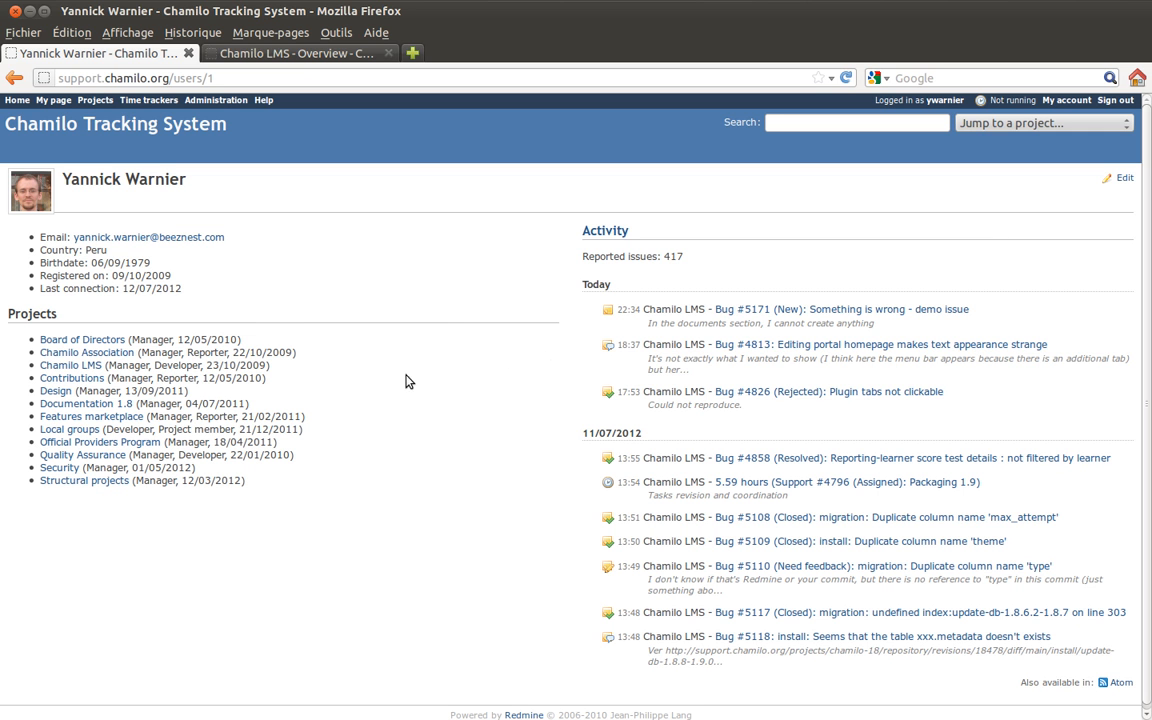
pyautogui.click(13, 79)
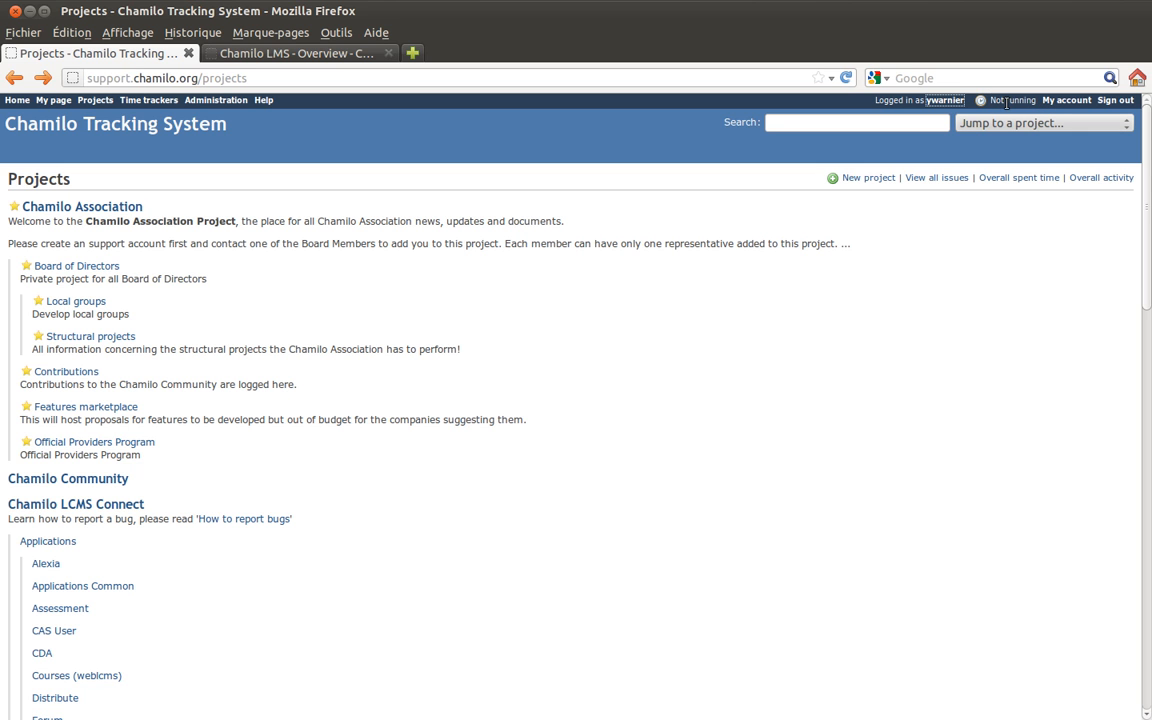
pyautogui.click(1062, 102)
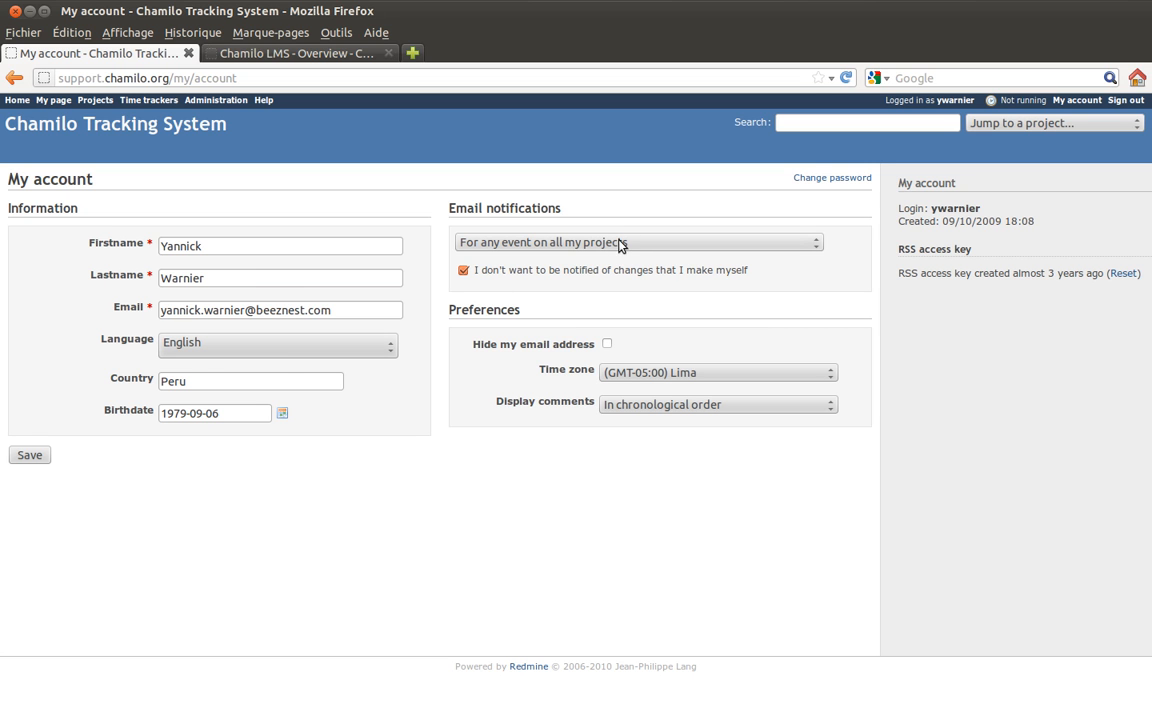
pyautogui.click(545, 244)
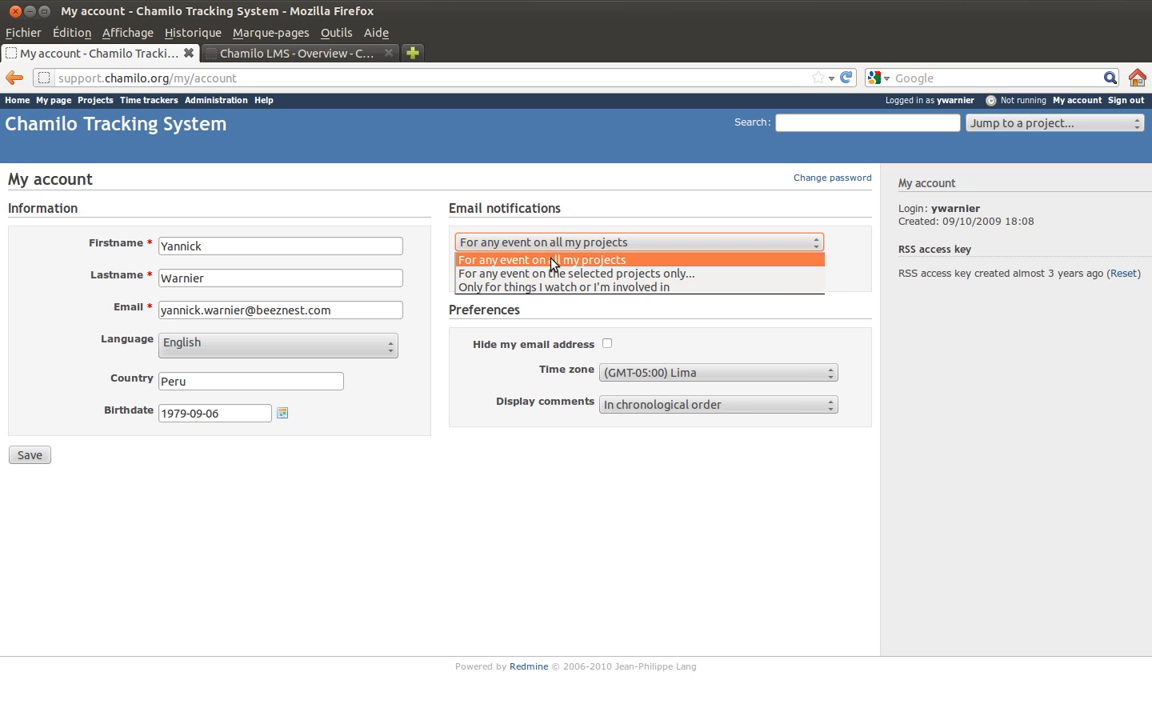
pyautogui.click(635, 218)
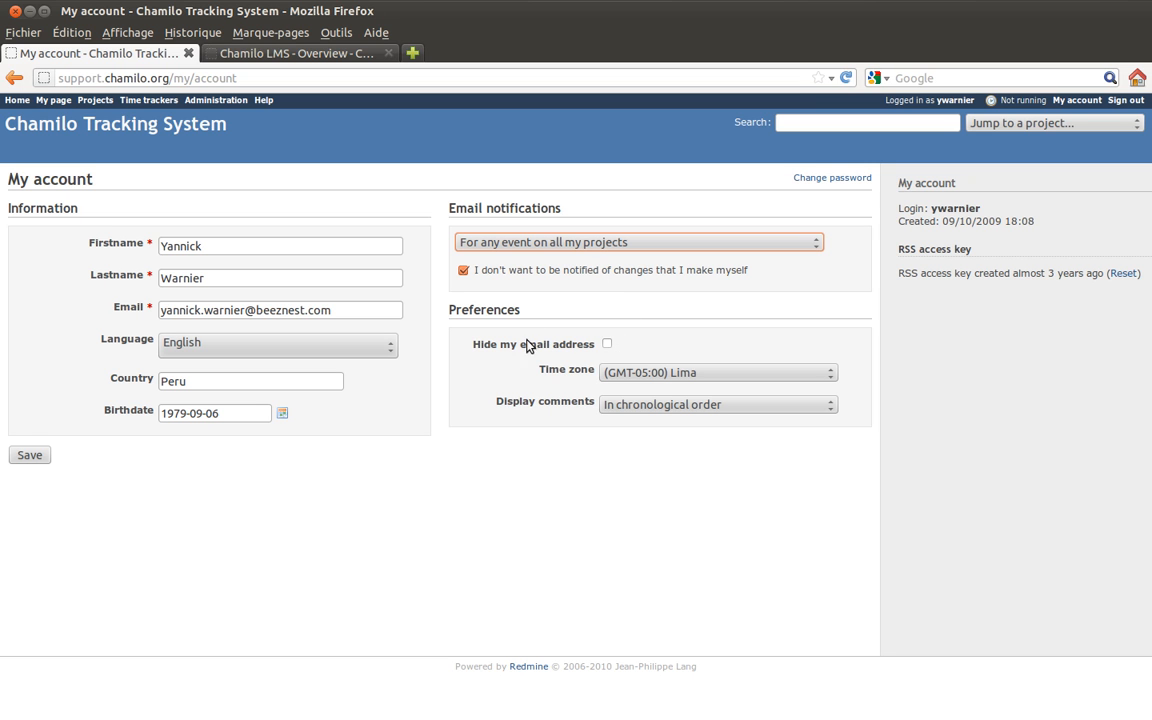
pyautogui.moveTo(515, 367); pyautogui.dragTo(596, 366)
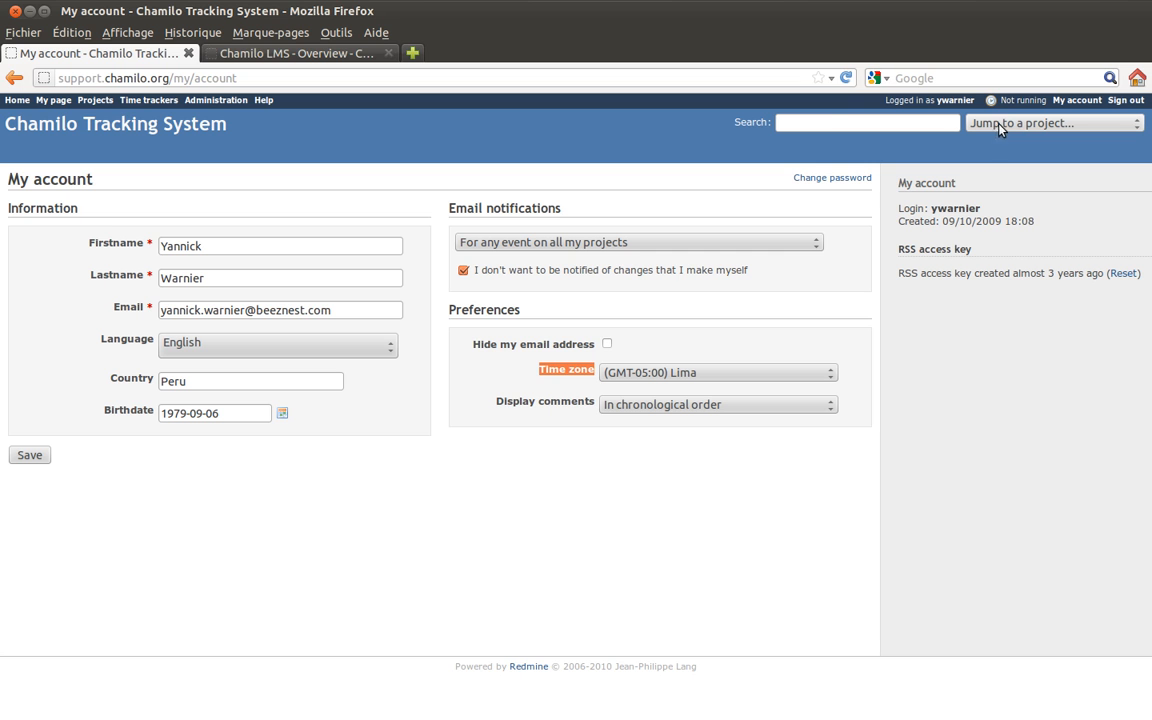
# Jump to the Chamilo LMS project overview.
pyautogui.click(846, 119)
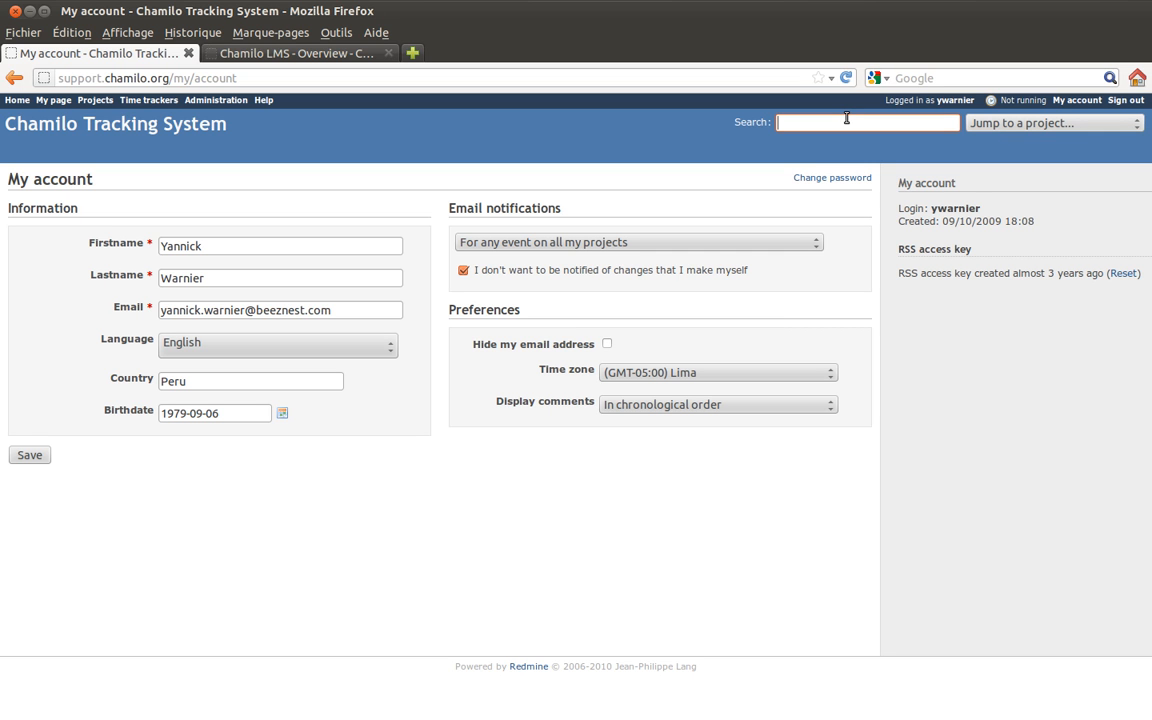
pyautogui.click(1009, 127)
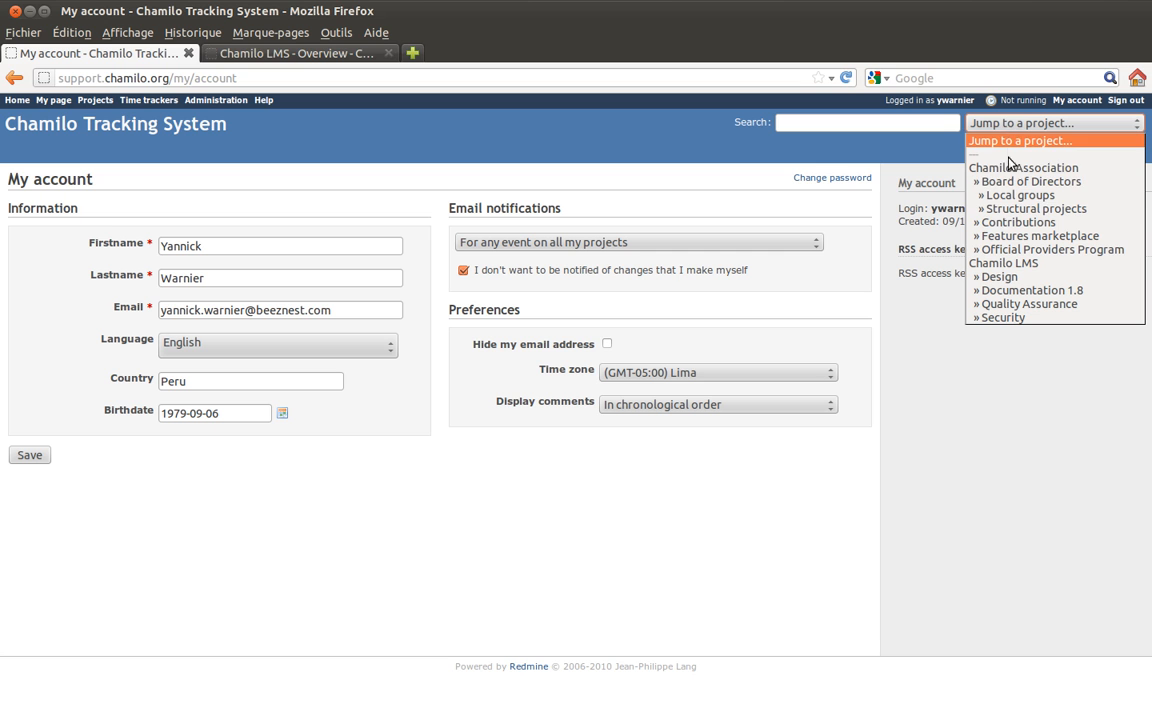
pyautogui.click(1005, 265)
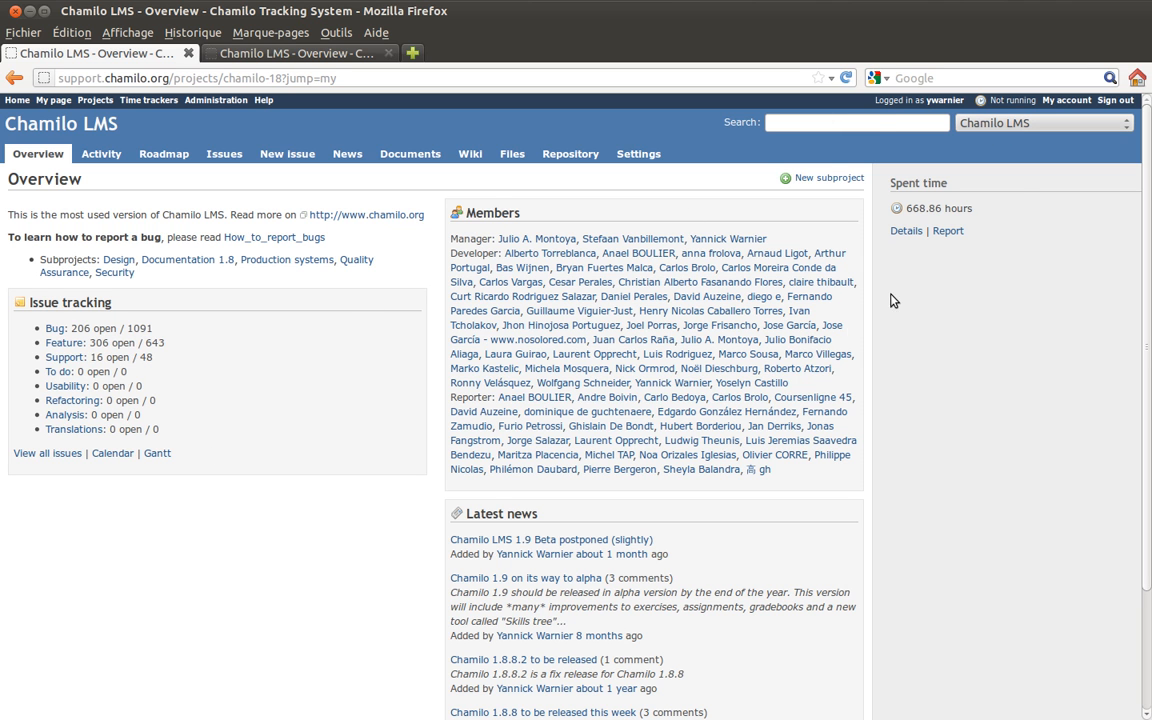
# Switch to the Chamilo Association project and return to the Chamilo LMS project.
pyautogui.click(1022, 124)
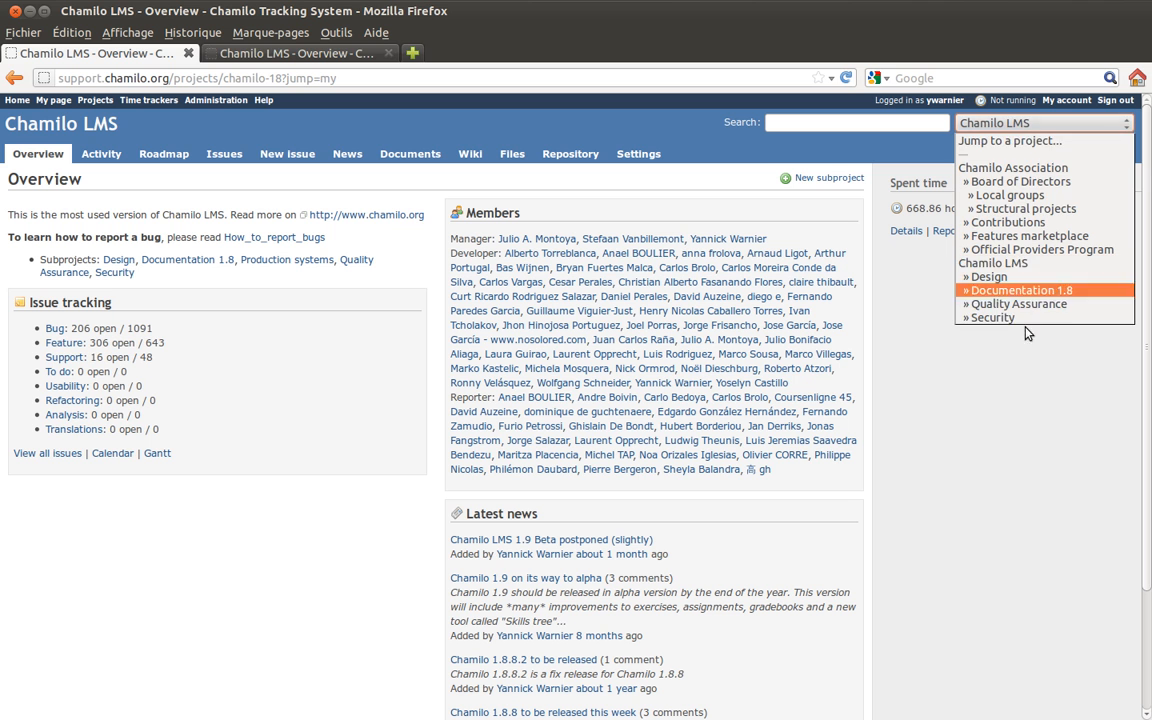
pyautogui.click(1026, 170)
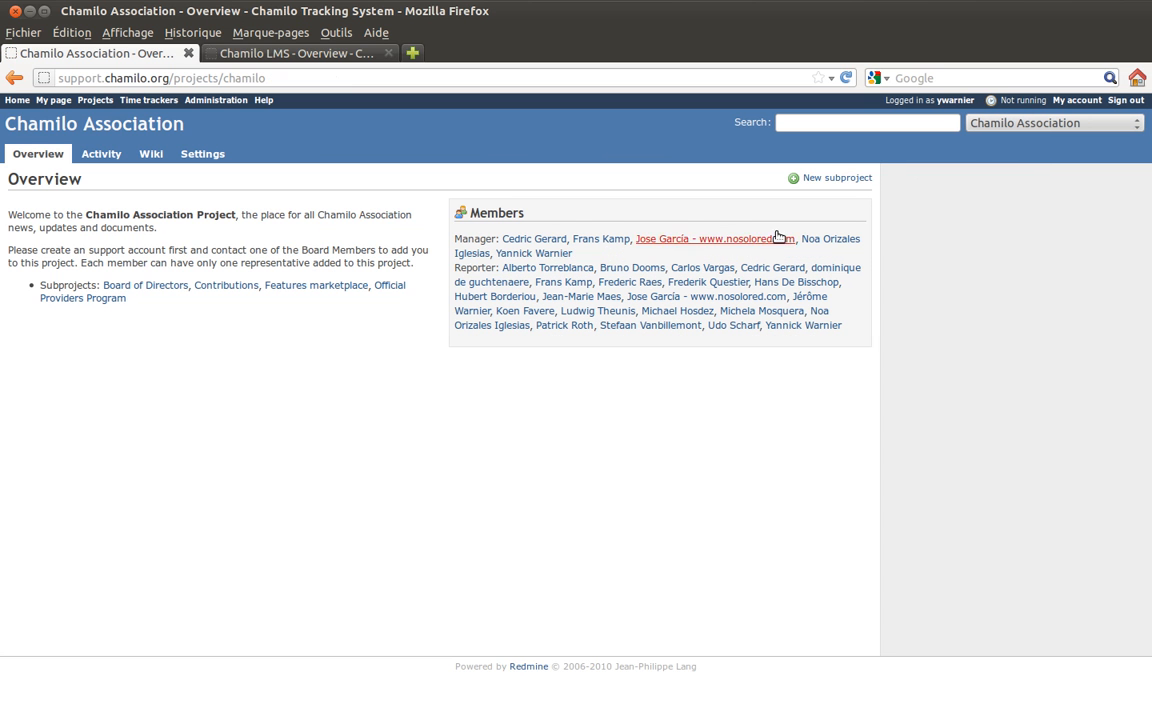
pyautogui.click(1008, 124)
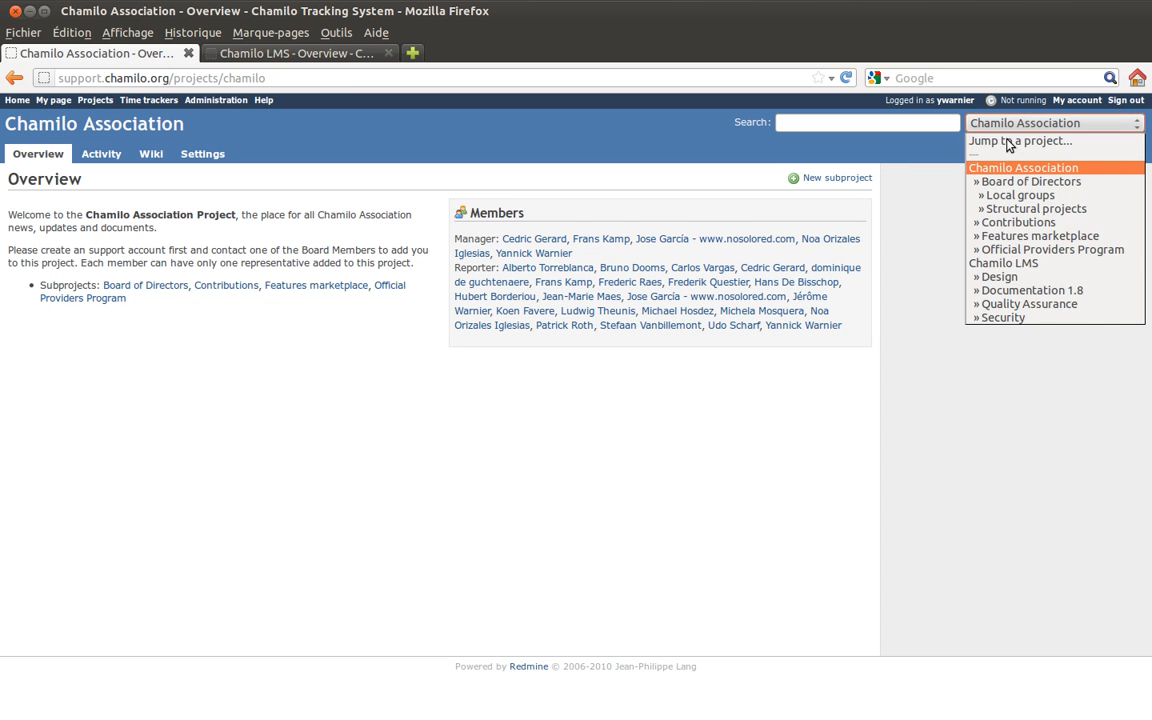
pyautogui.click(1018, 263)
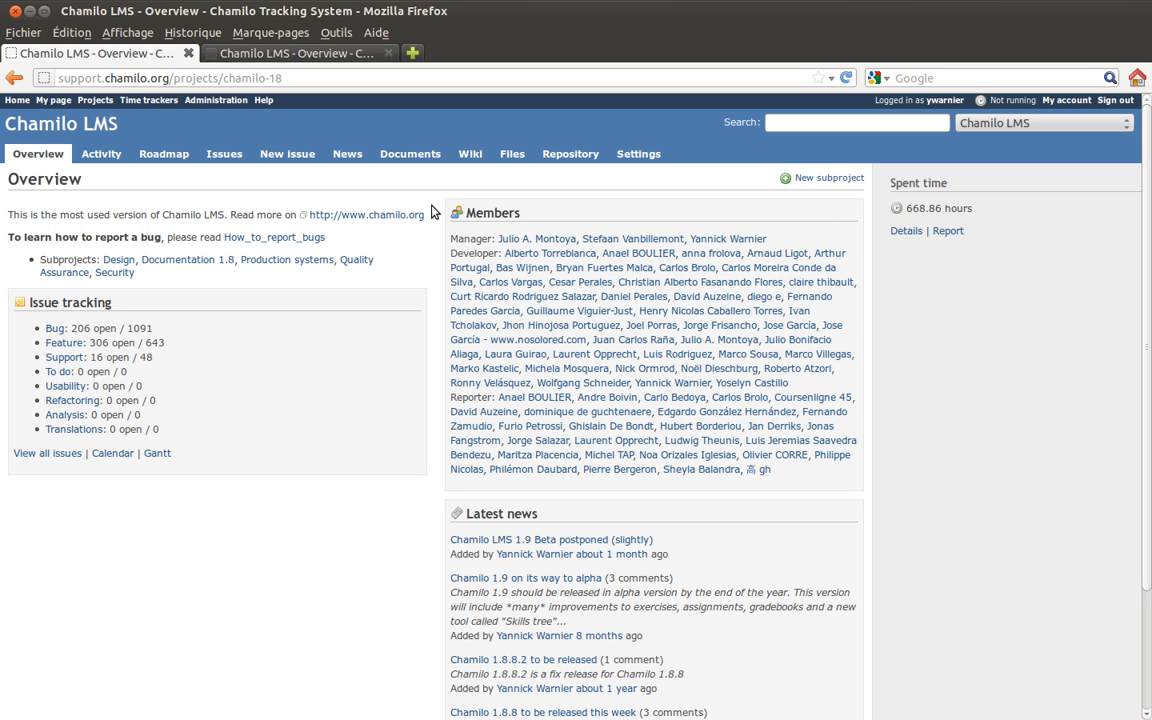
# Search for 4545 to open the bug report with that number.
pyautogui.click(806, 124)
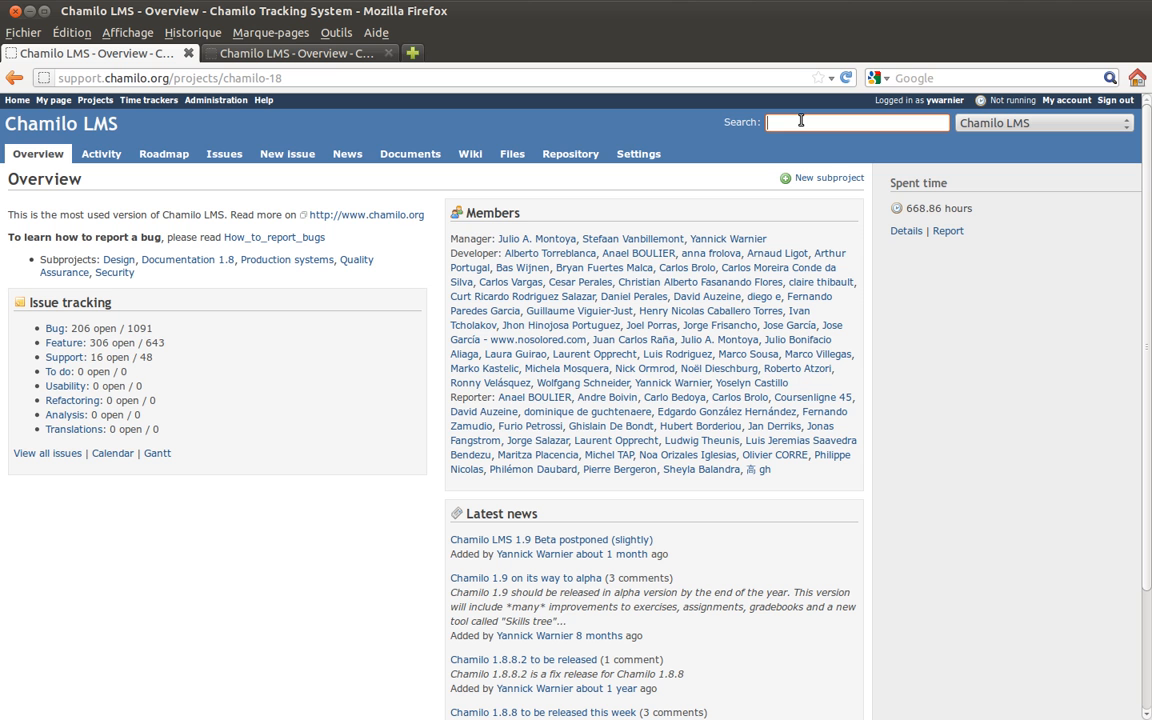
pyautogui.write('545')
pyautogui.press('Return')
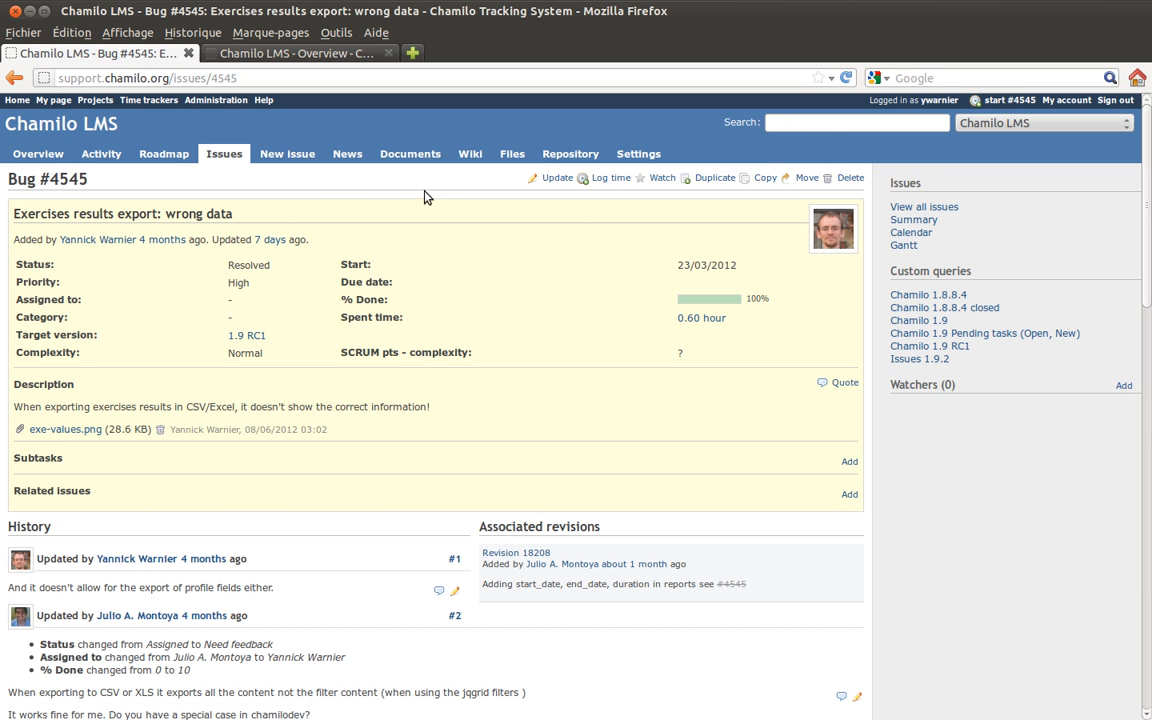
pyautogui.moveTo(50, 179); pyautogui.dragTo(89, 168)
pyautogui.click(90, 177)
pyautogui.click(412, 52)
pyautogui.write('w')
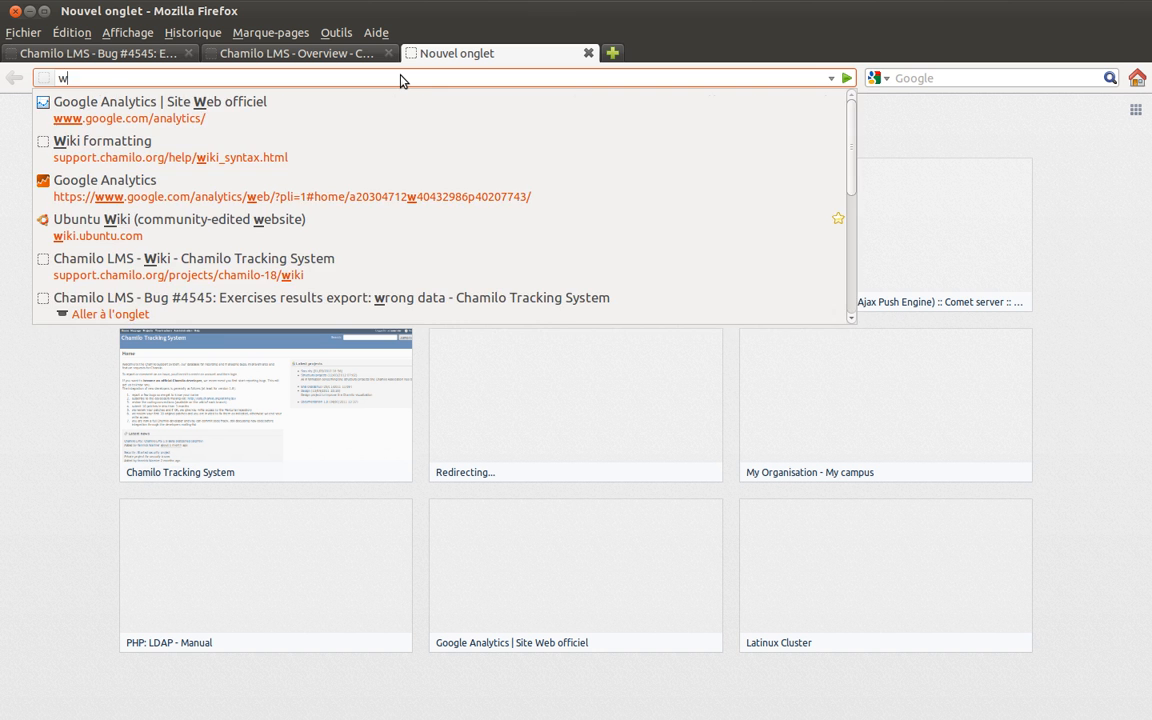
pyautogui.write('ww.google.com')
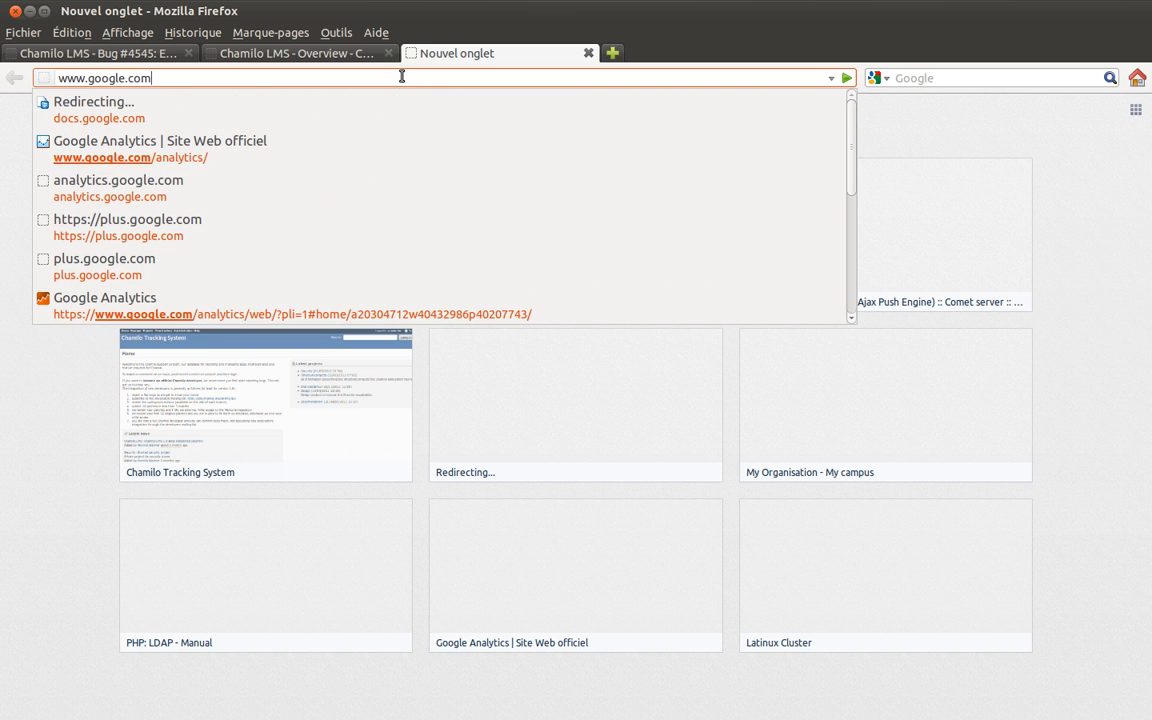
pyautogui.press('Return')
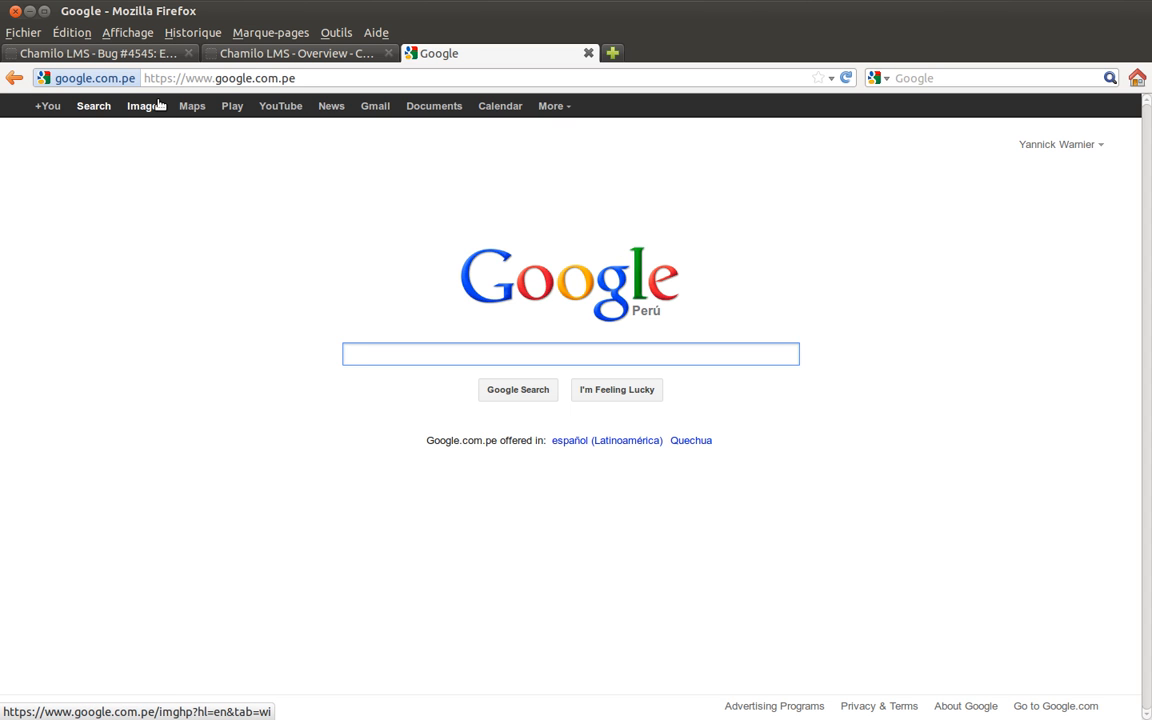
pyautogui.click(190, 106)
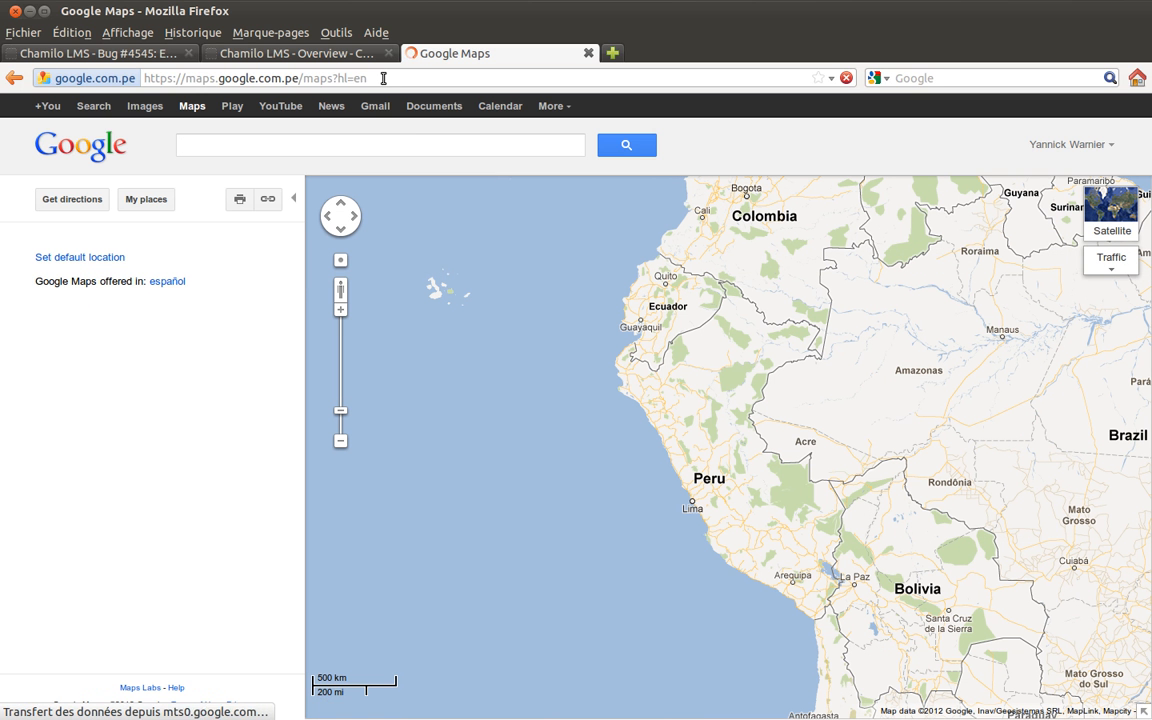
pyautogui.click(383, 78)
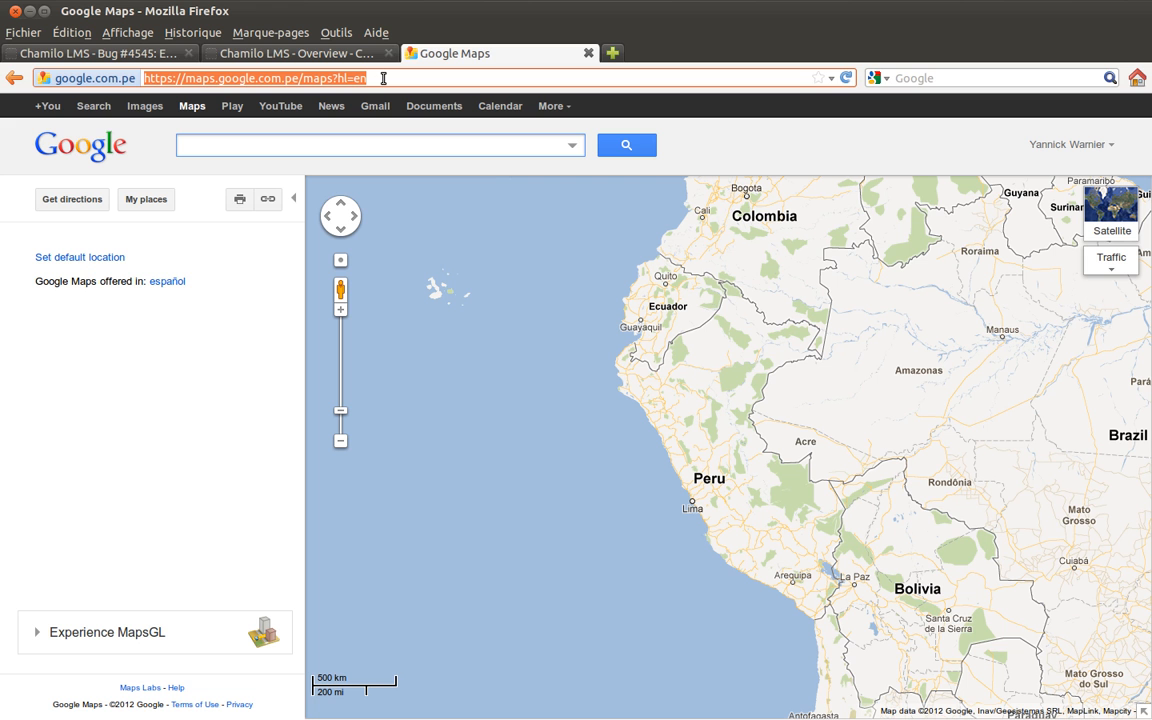
pyautogui.click(138, 50)
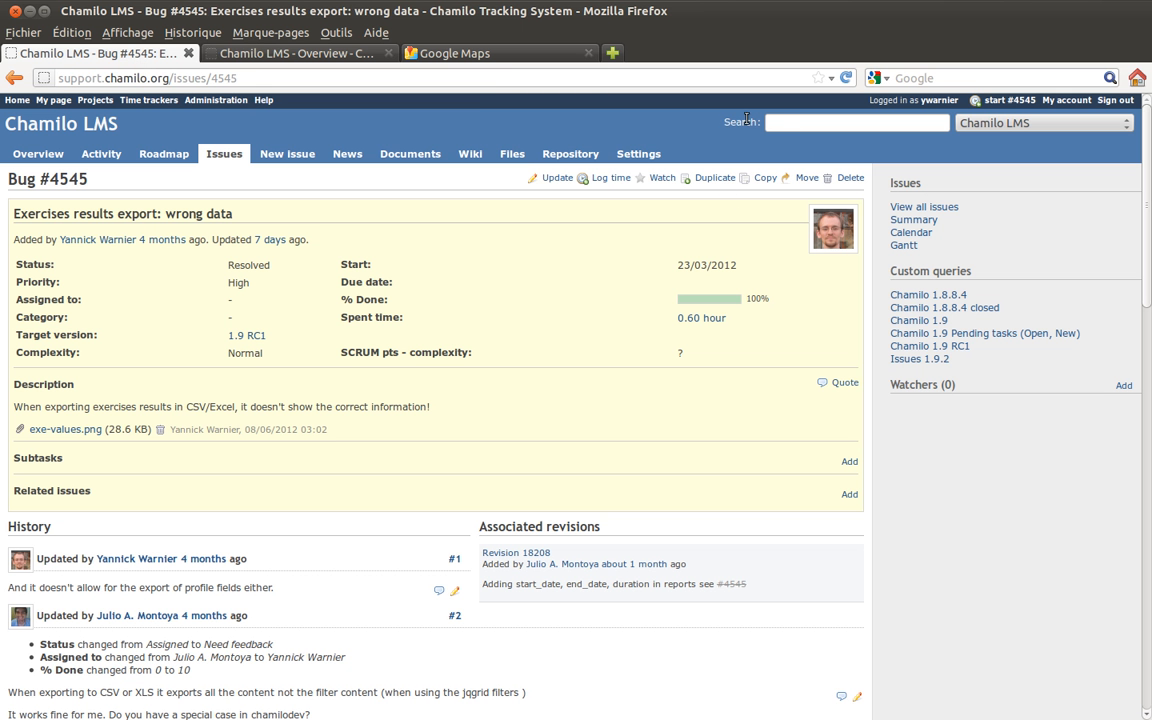
pyautogui.click(804, 124)
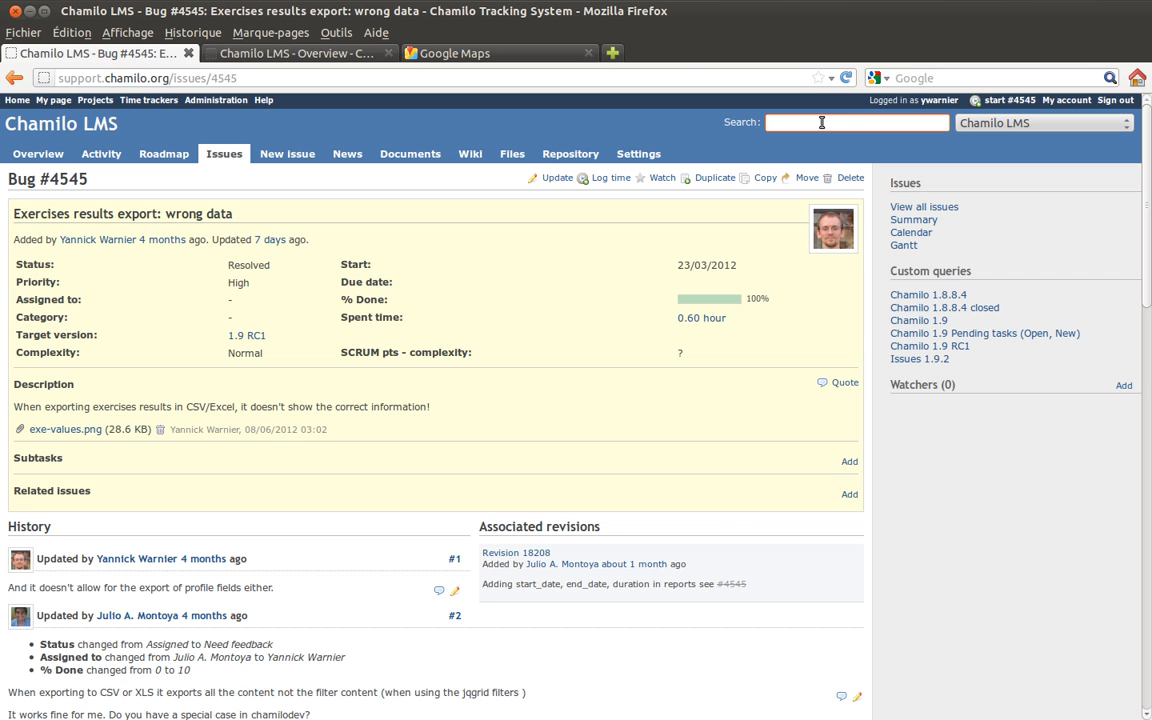
pyautogui.write('454')
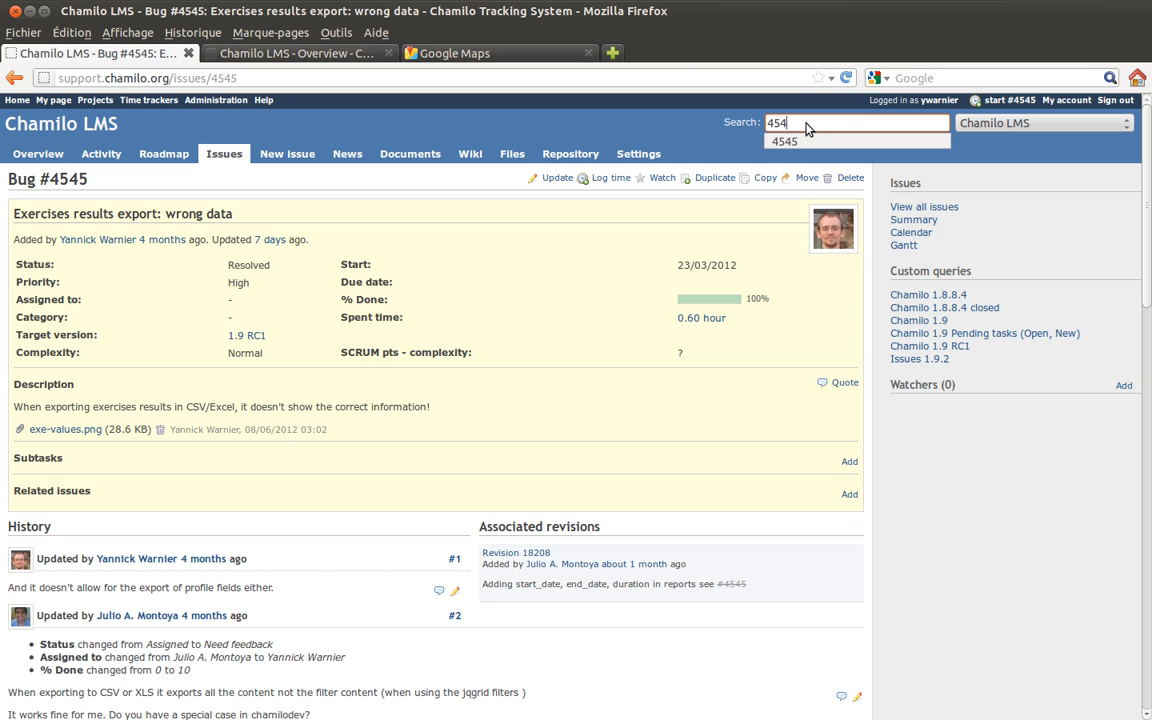
pyautogui.press('BackSpace')
pyautogui.press('BackSpace')
pyautogui.press('BackSpace')
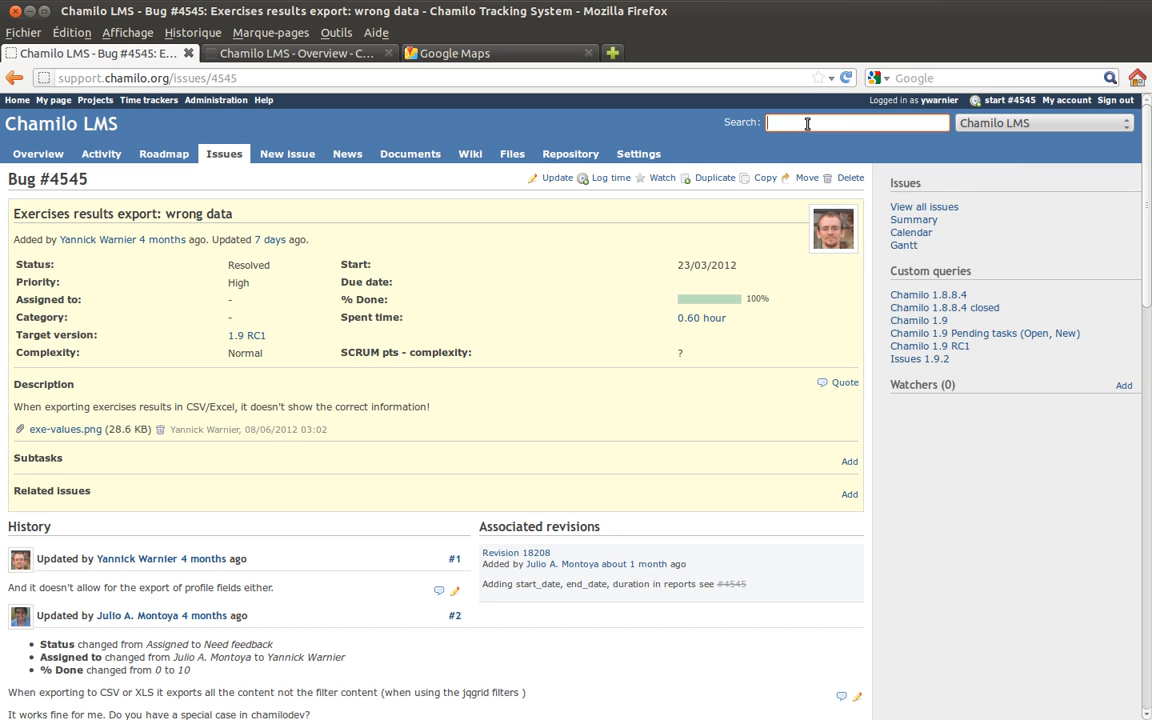
# Save a keyword bookmark for the tracker's search field, named Support.chamilo.org with the keyword sco.
pyautogui.rightClick(809, 124)
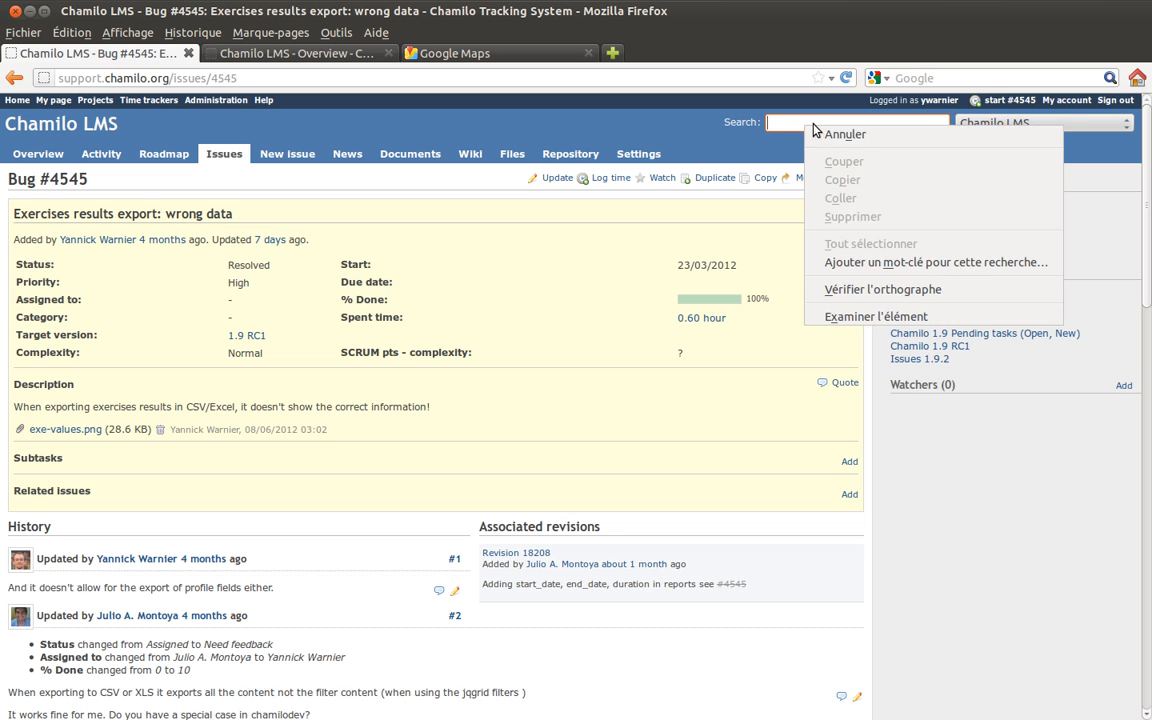
pyautogui.click(848, 265)
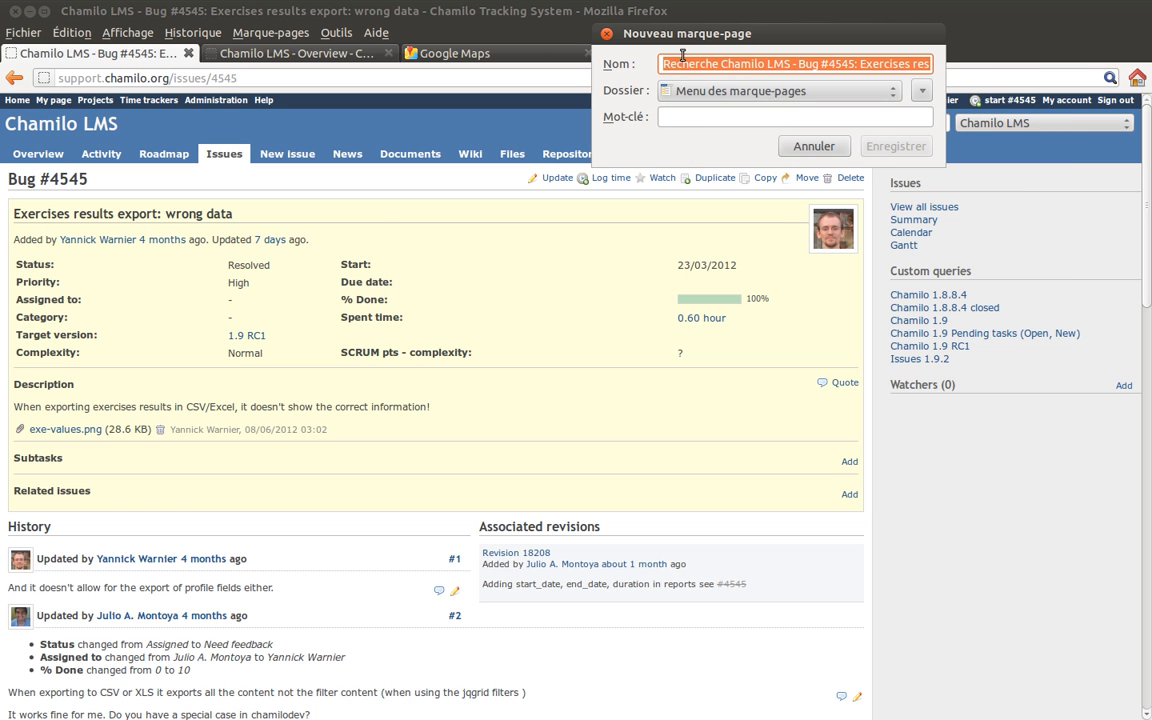
pyautogui.moveTo(697, 35); pyautogui.dragTo(507, 207)
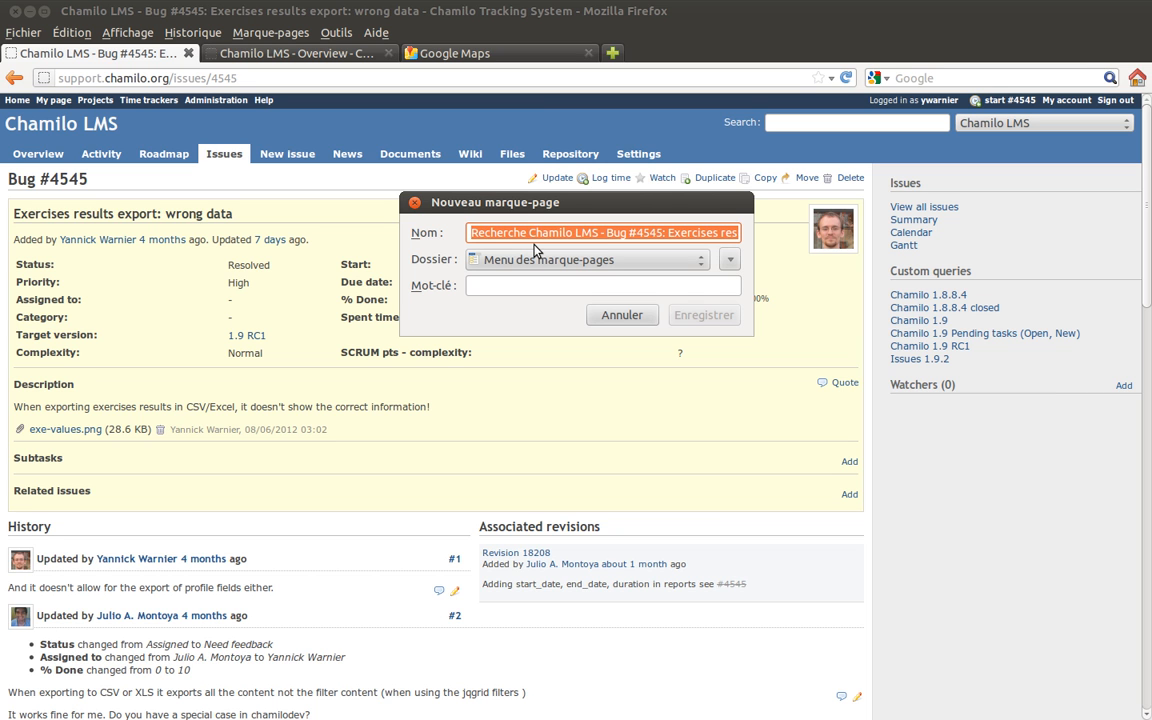
pyautogui.write('Suppor')
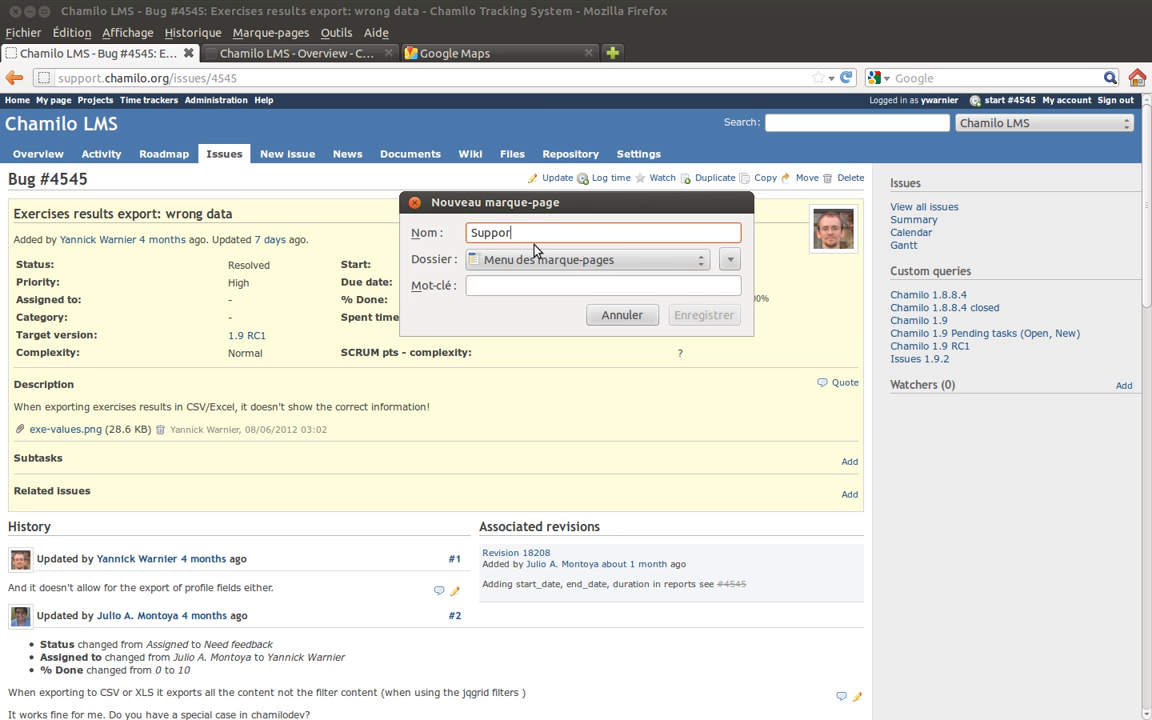
pyautogui.write('t.chamilo.org')
pyautogui.click(533, 281)
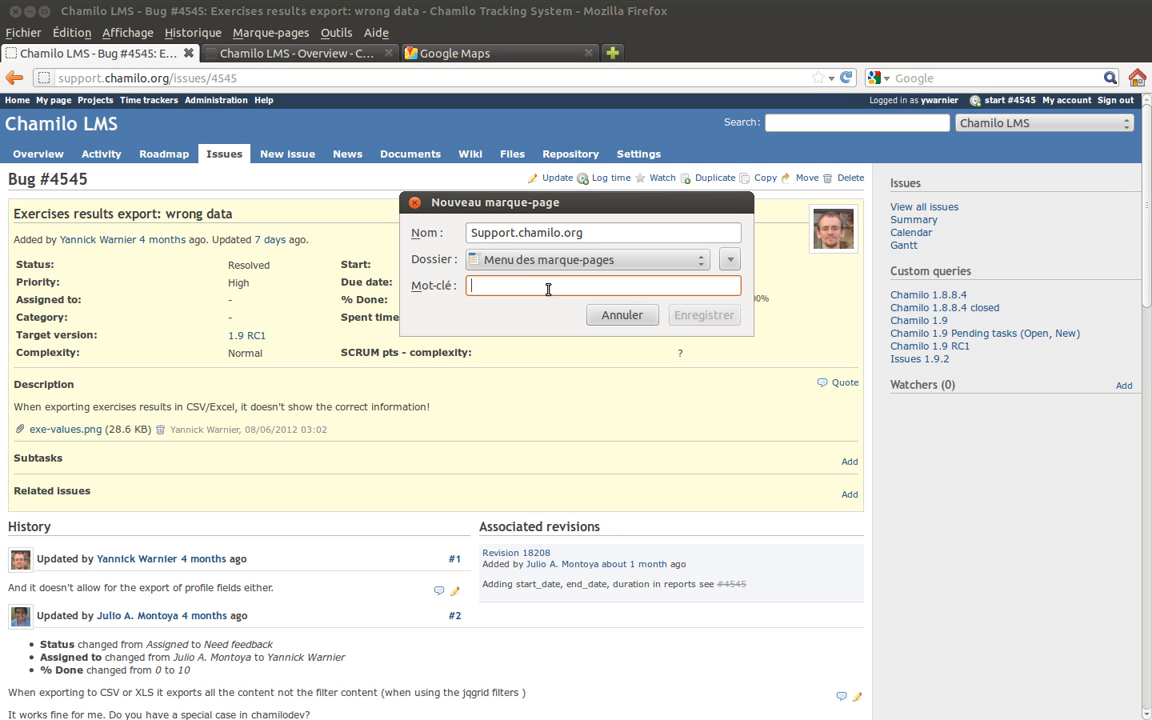
pyautogui.write('sco')
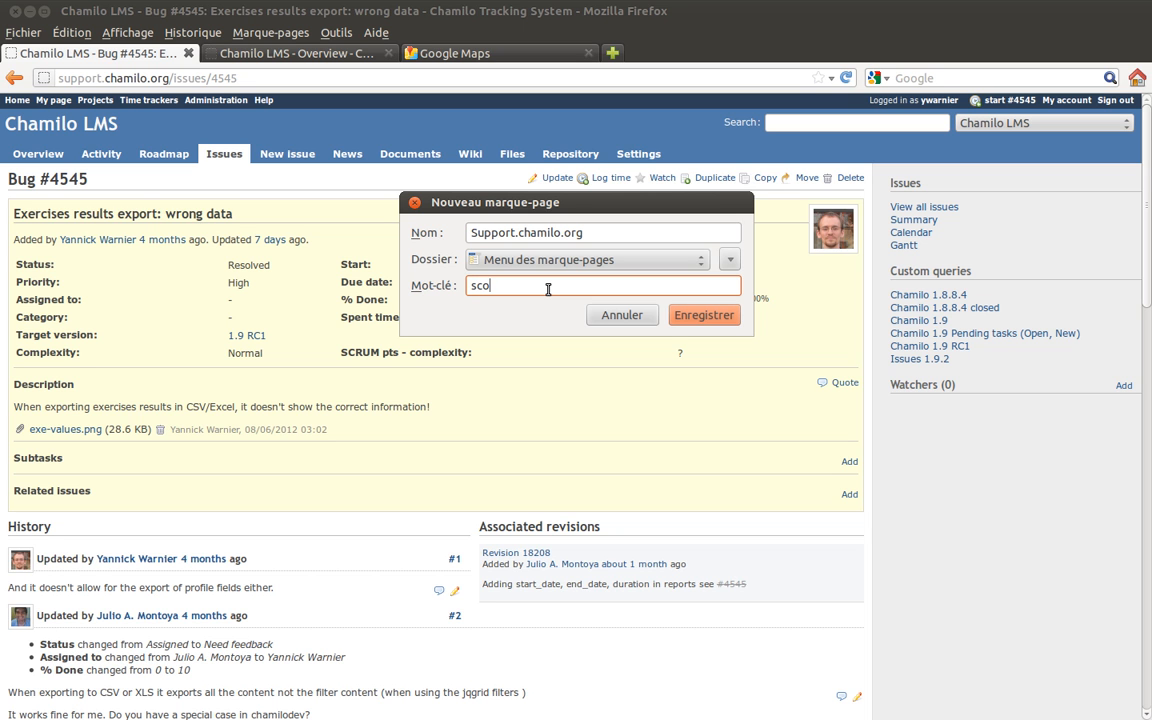
pyautogui.click(693, 316)
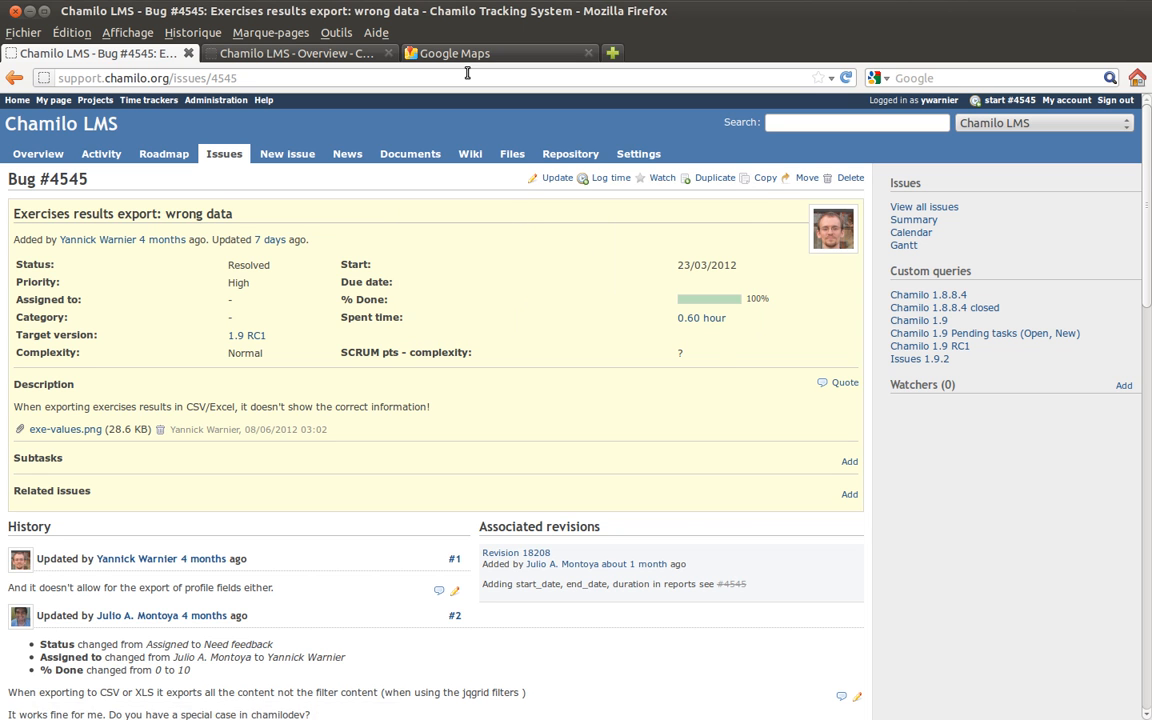
# In the Google Maps tab, open issue 4545 from the address bar using the sco search keyword.
pyautogui.click(437, 56)
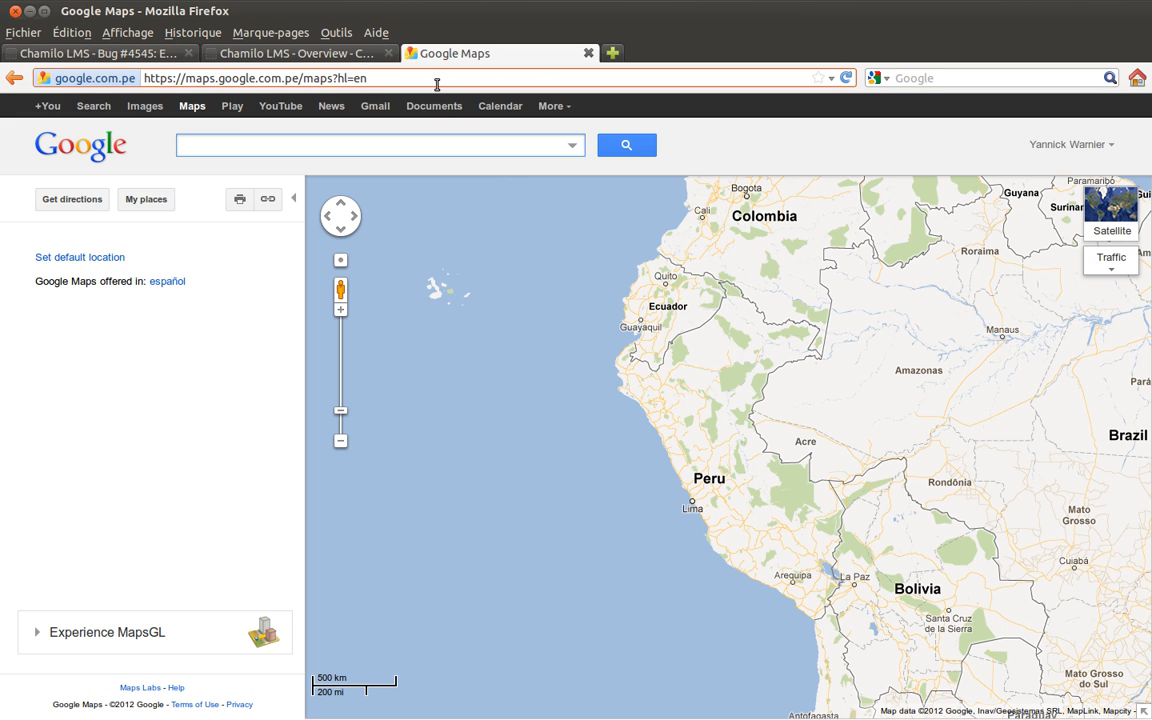
pyautogui.tripleClick(437, 83)
pyautogui.write('sco')
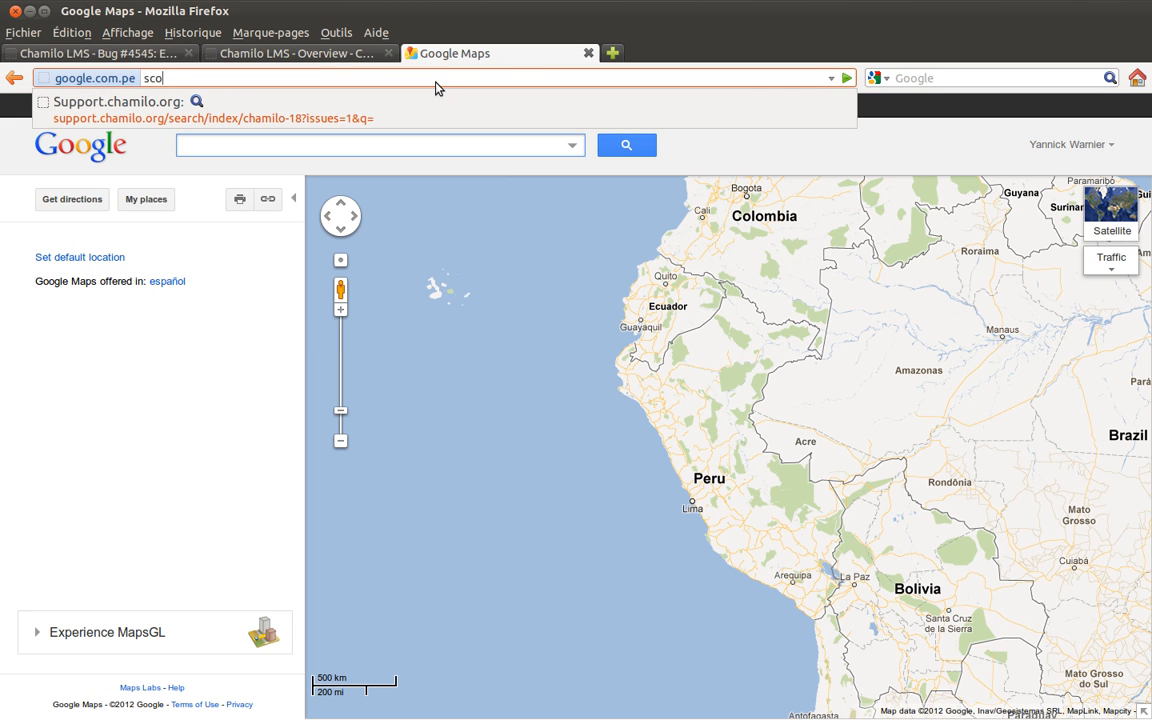
pyautogui.write(' 4545')
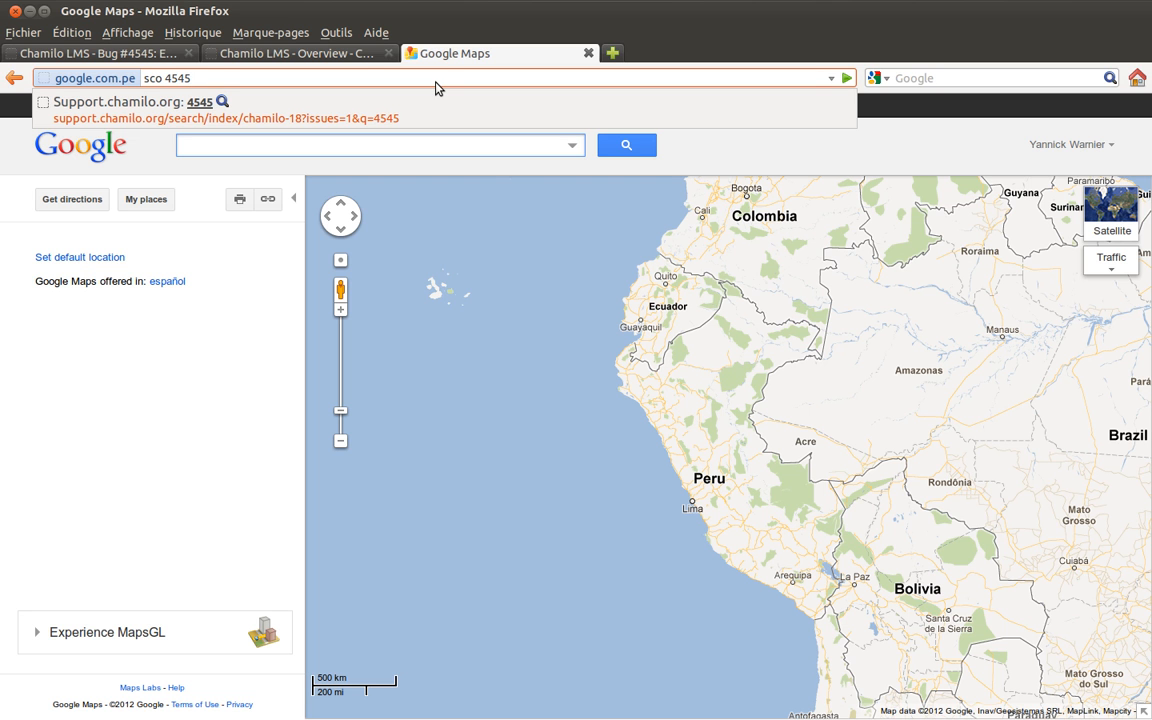
pyautogui.press('Return')
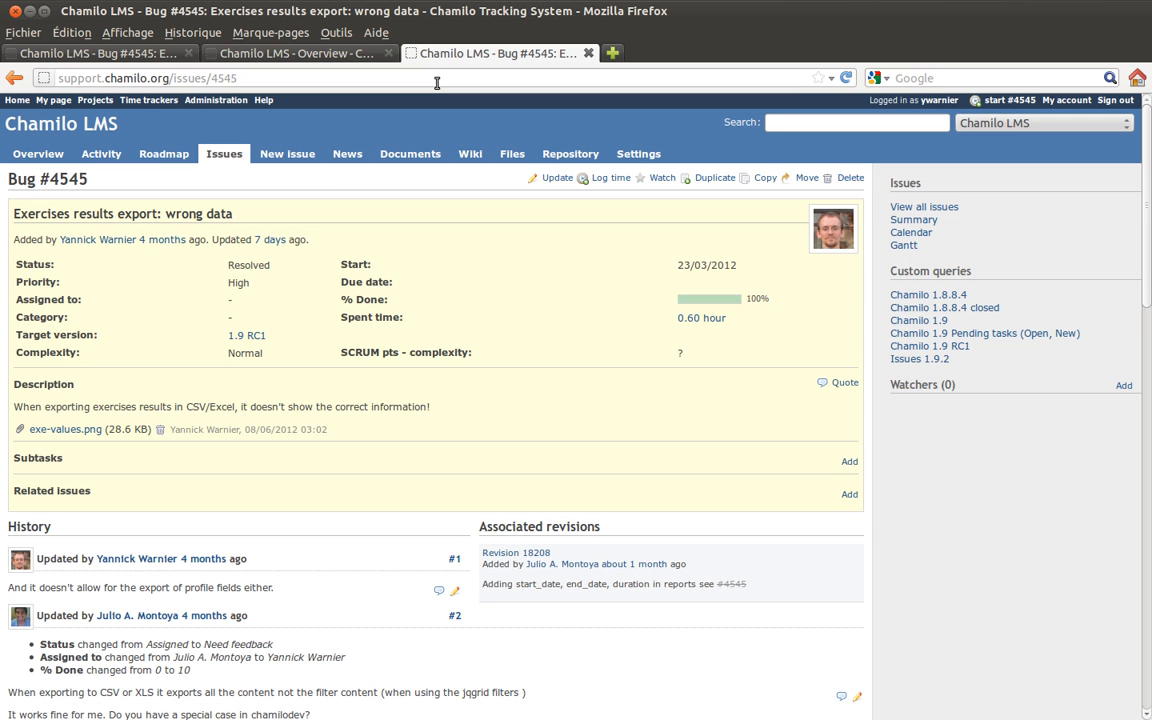
# Close the two extra tabs and show the Chamilo LMS project overview.
pyautogui.click(589, 55)
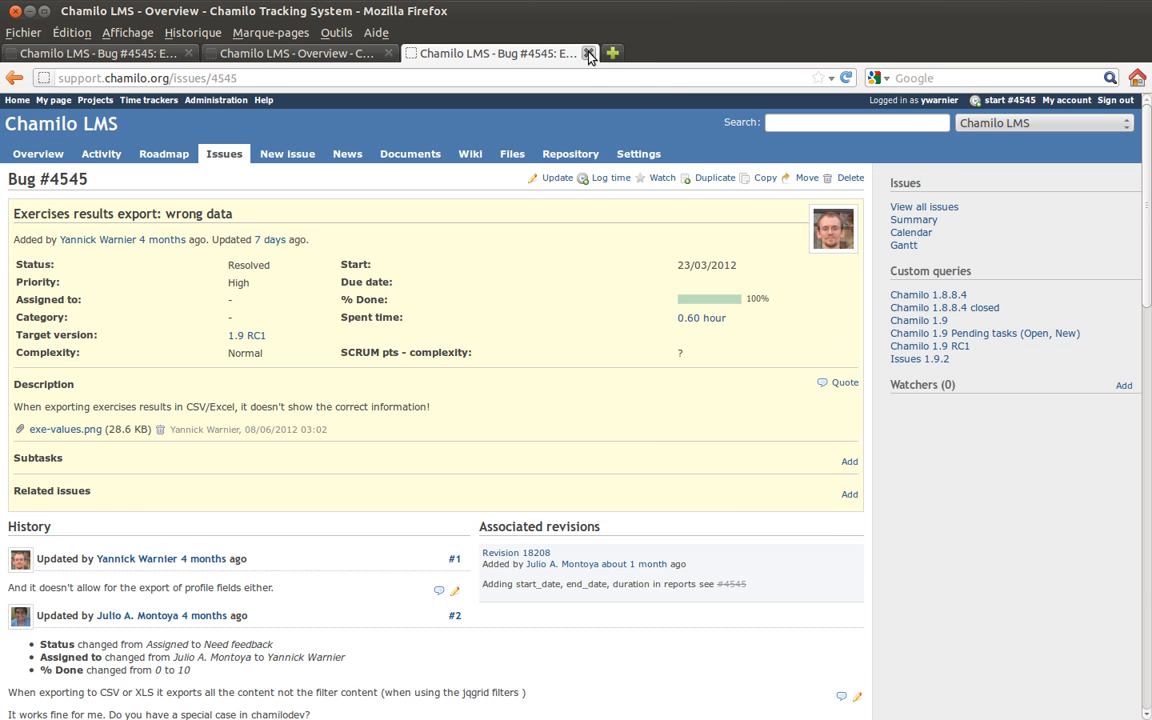
pyautogui.click(389, 53)
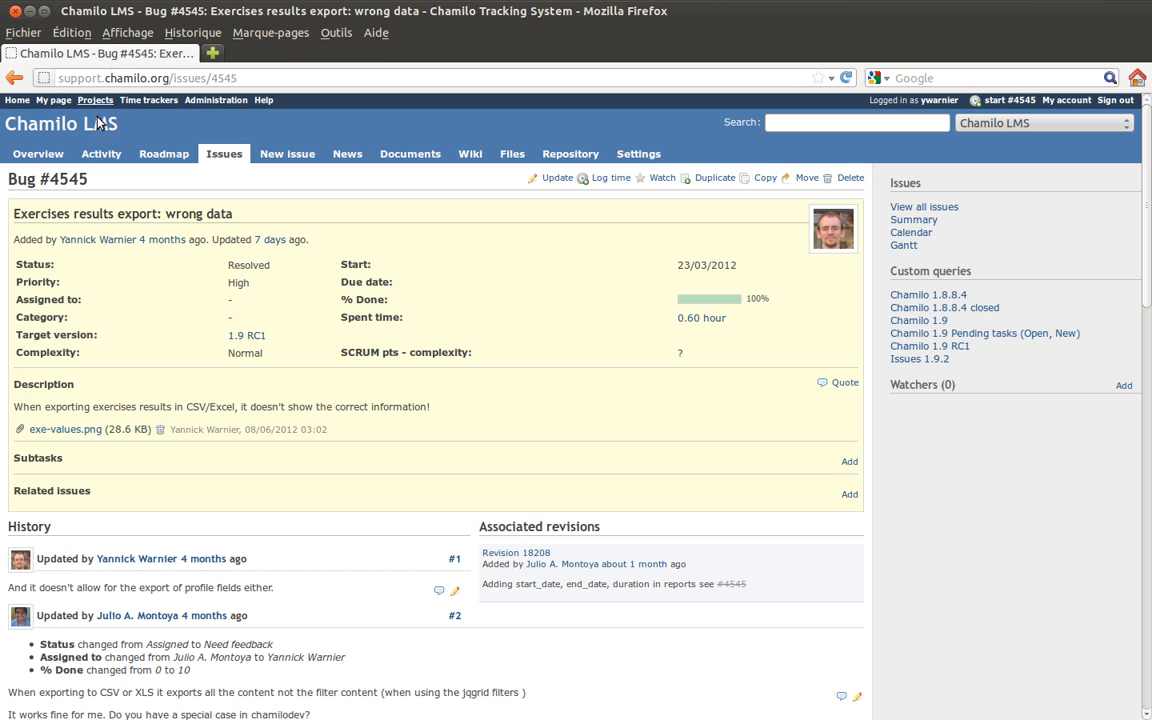
pyautogui.click(40, 154)
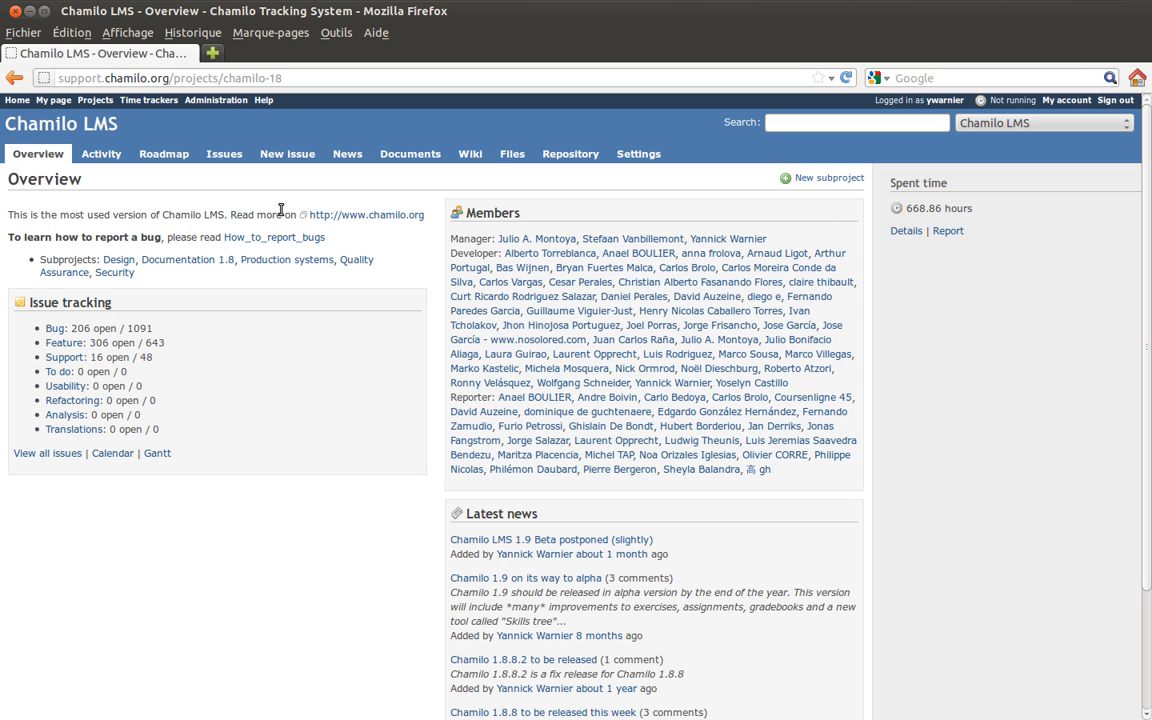
# Browse the Chamilo LMS project wiki, from the bug reporting guides to the developers knowledge base.
pyautogui.click(471, 155)
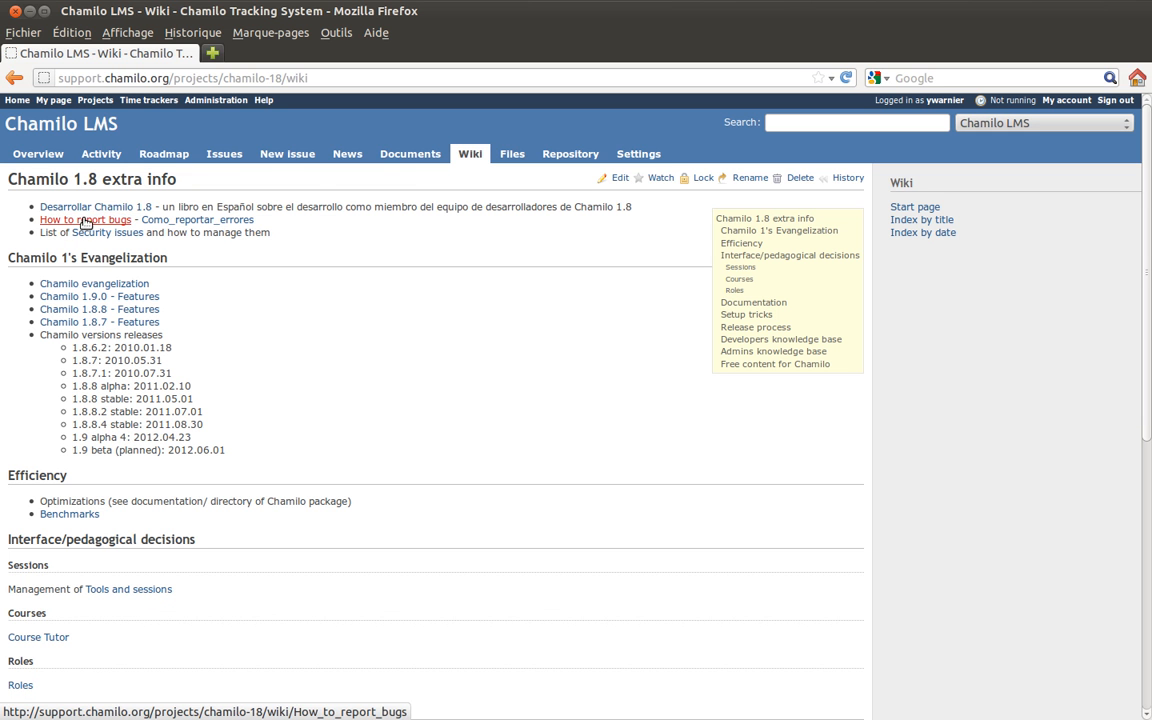
pyautogui.scroll(-8, 340, 250)
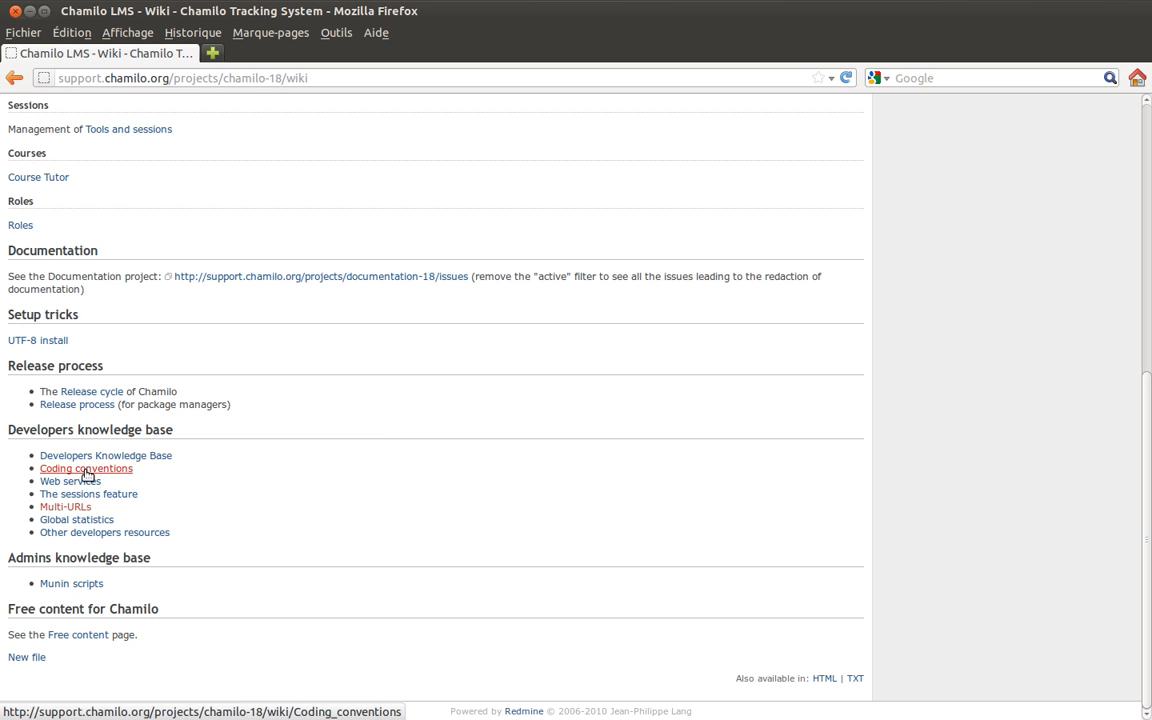
pyautogui.scroll(8, 384, 430)
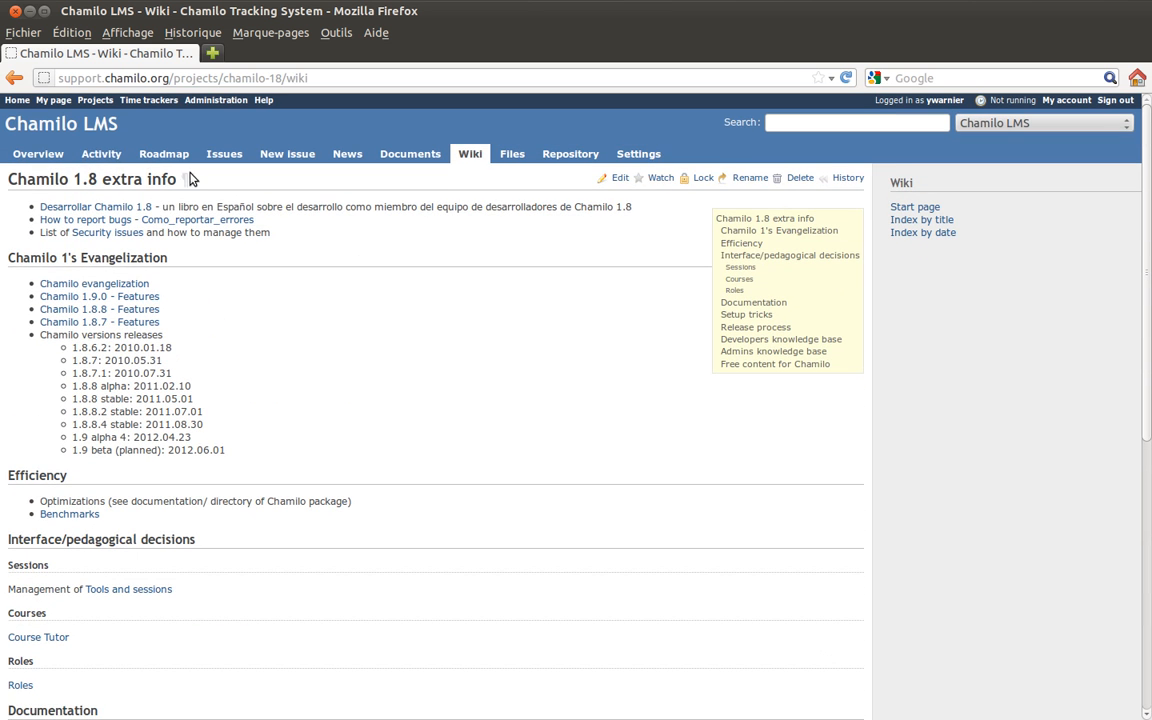
# Return to the project overview and examine its issue tracking summary by tracker type.
pyautogui.click(38, 156)
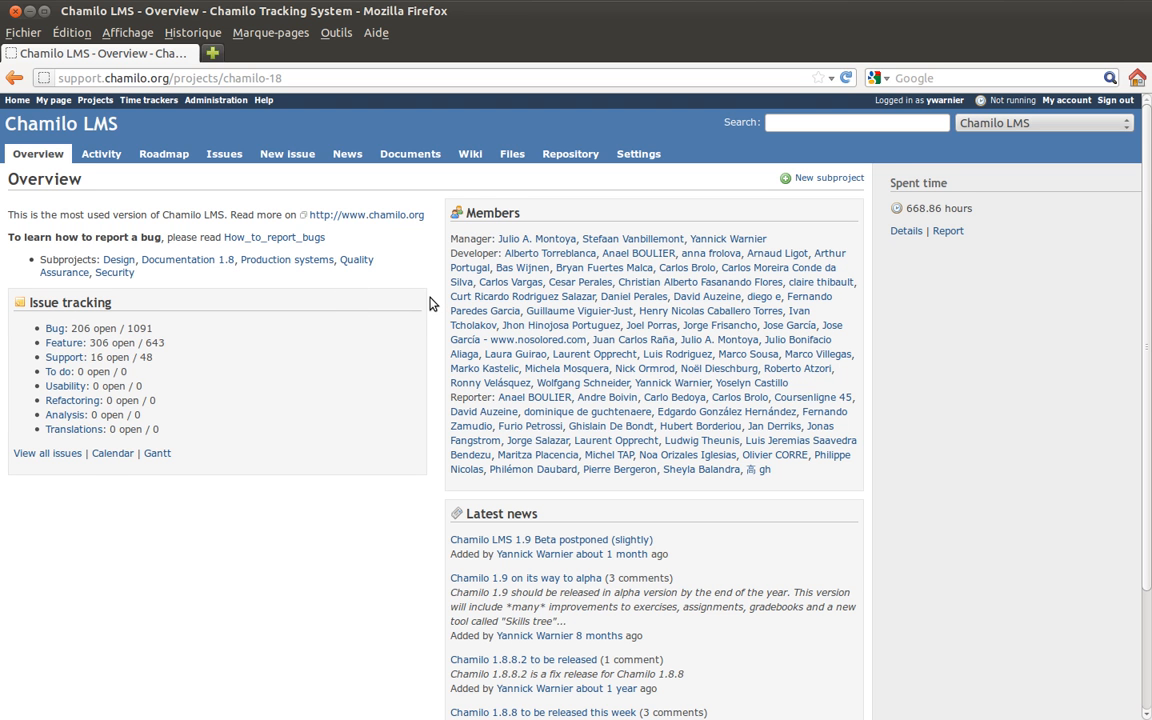
pyautogui.scroll(-3, 430, 303)
pyautogui.scroll(3, 430, 303)
pyautogui.moveTo(161, 357); pyautogui.dragTo(29, 319)
pyautogui.click(33, 330)
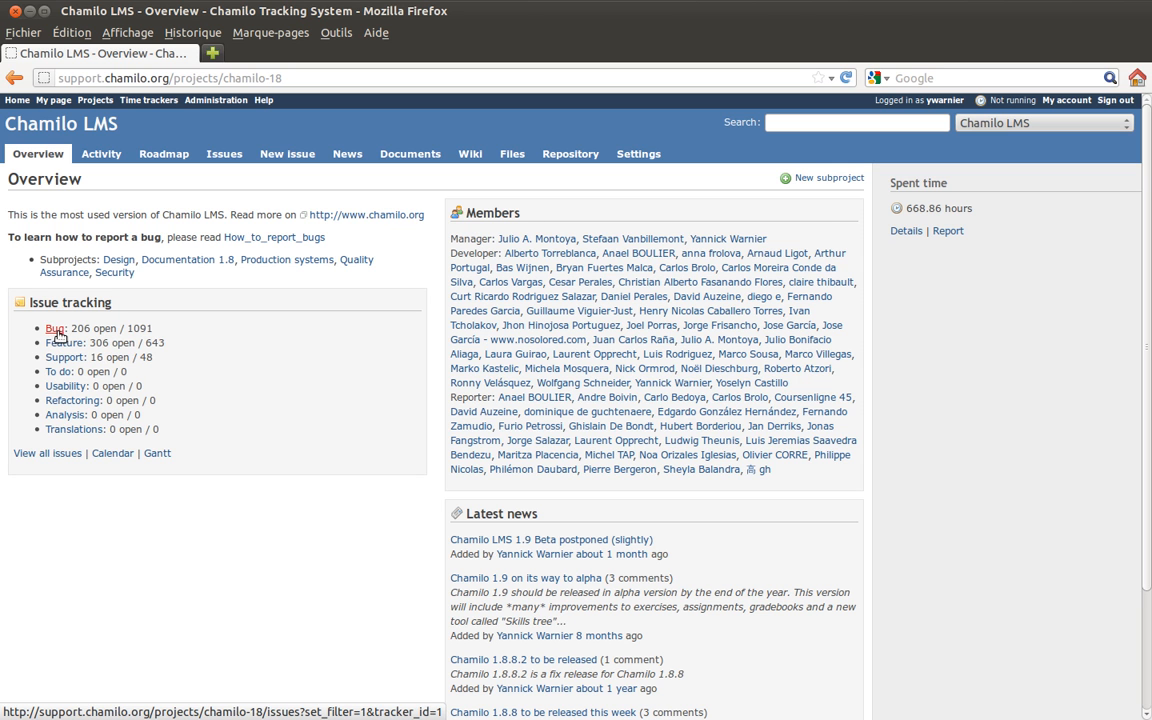
# Open the project's issue calendar in a new tab and review the July 2012 tasks and version dates.
pyautogui.middleClick(112, 455)
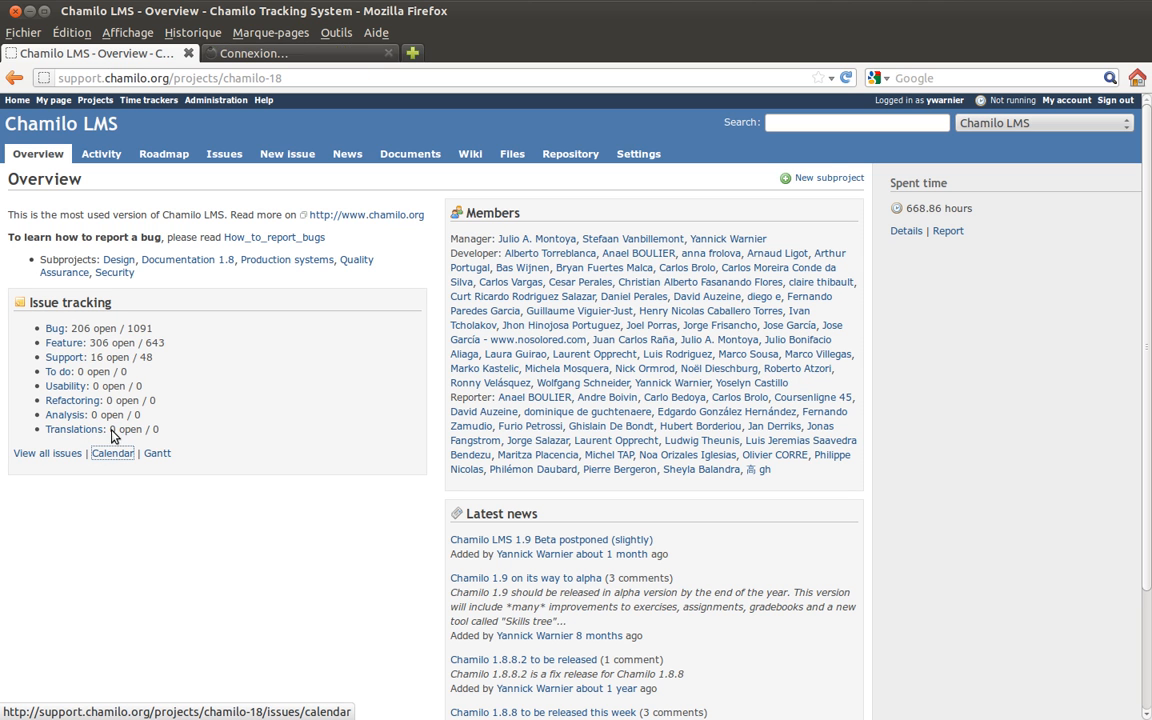
pyautogui.click(284, 55)
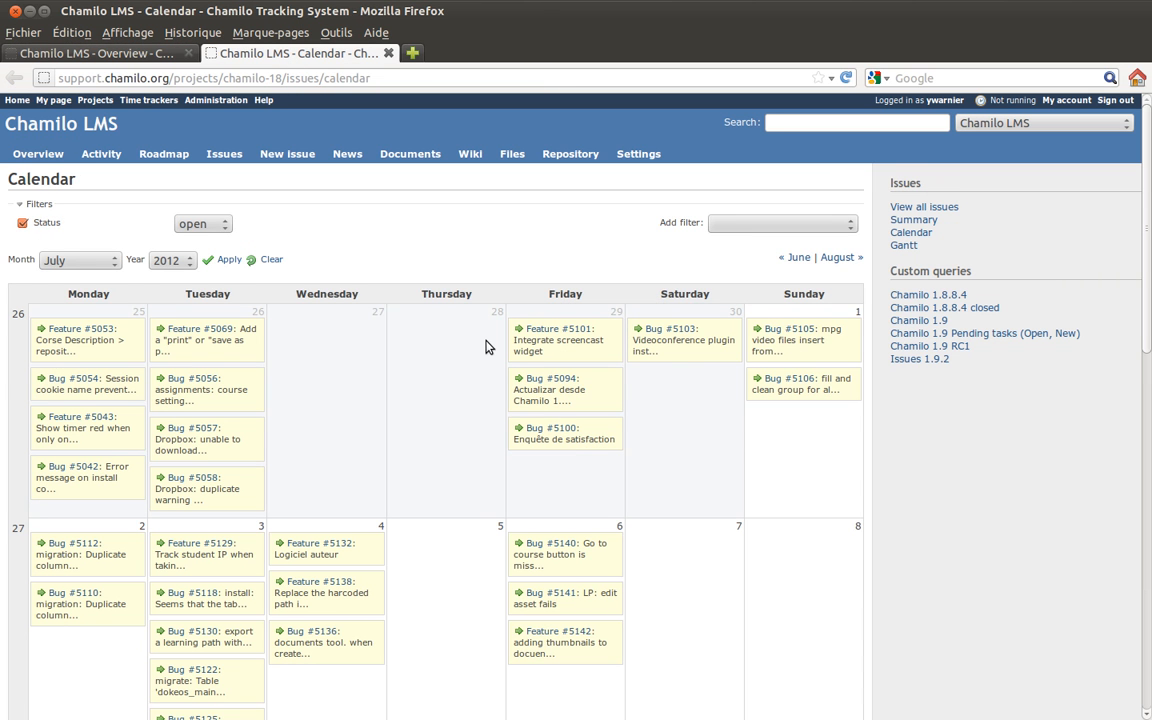
pyautogui.scroll(-3, 488, 344)
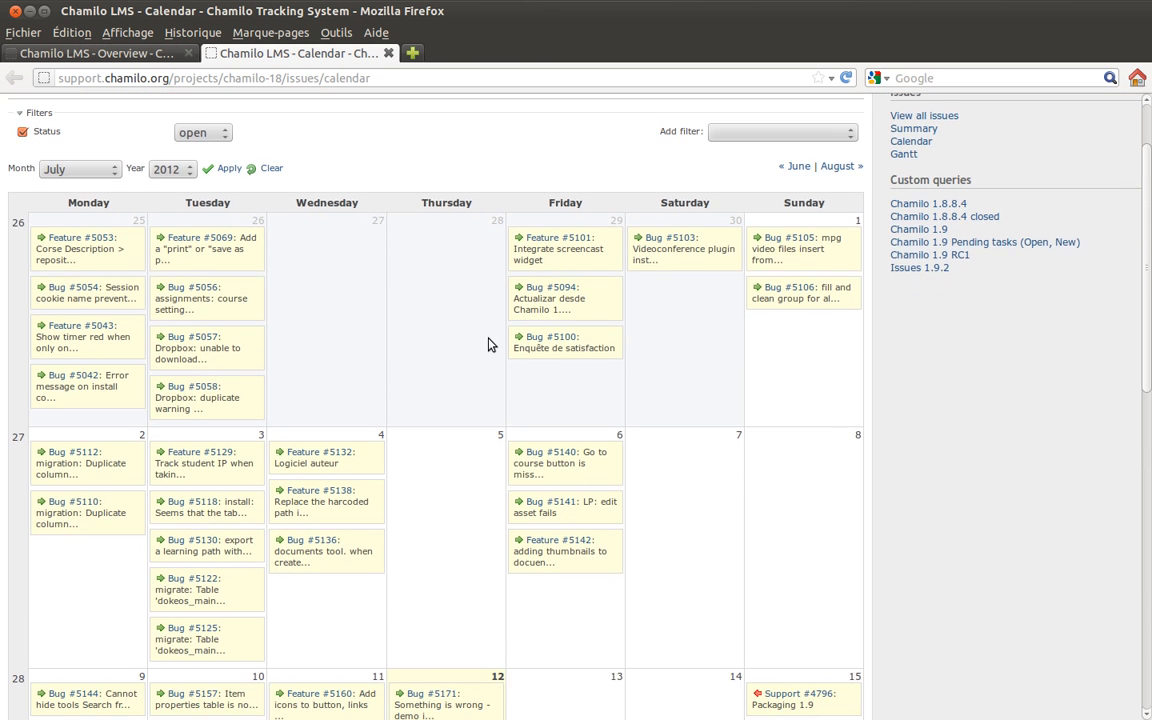
pyautogui.scroll(-9, 488, 344)
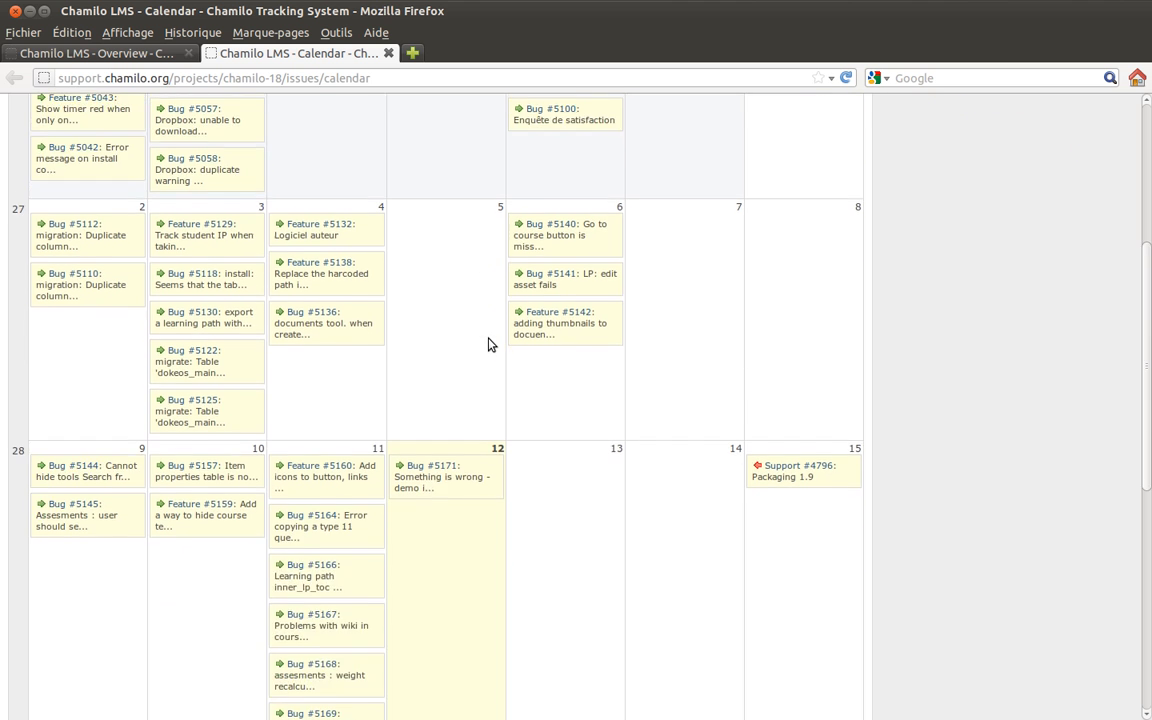
pyautogui.scroll(-6, 490, 344)
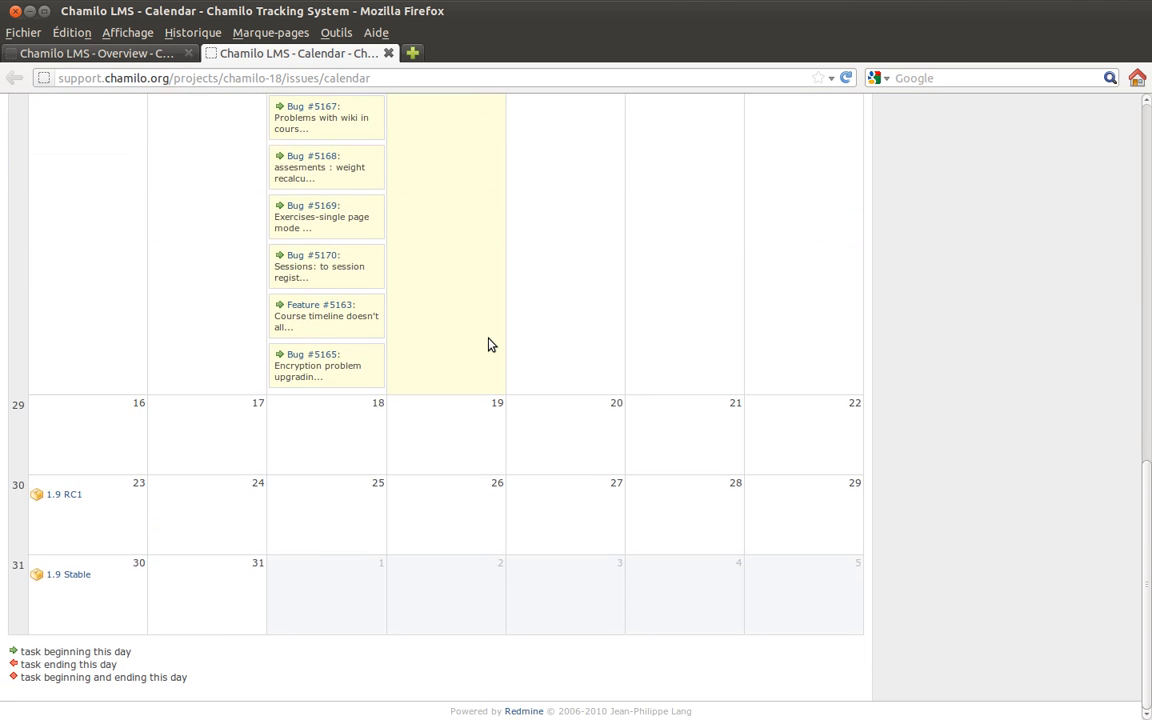
pyautogui.scroll(10, 488, 344)
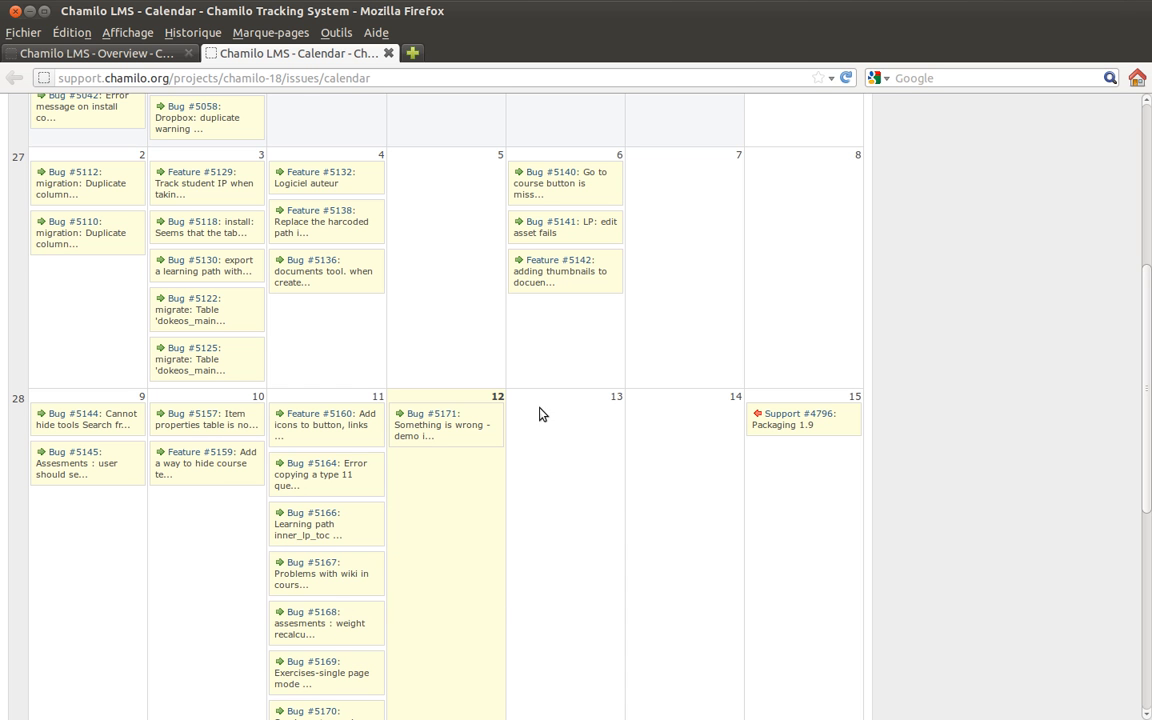
pyautogui.moveTo(760, 418)
pyautogui.scroll(-8, 507, 494)
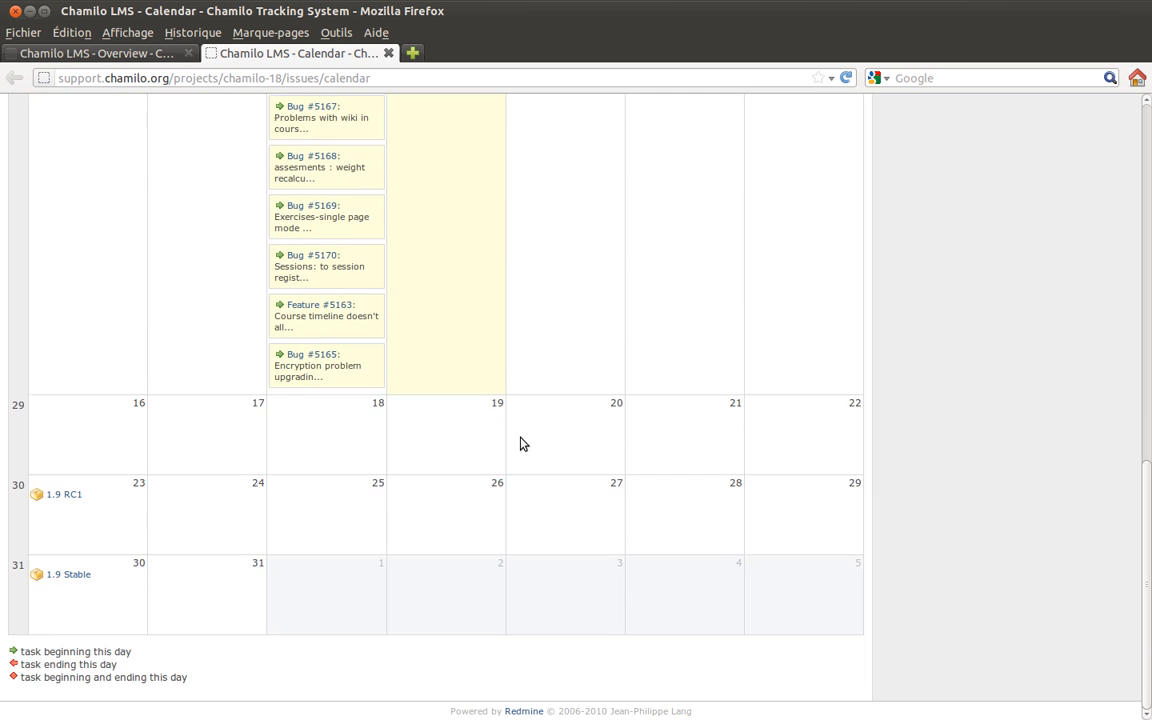
# Look back over the July 2012 calendar entries up to the filters and close the calendar tab.
pyautogui.scroll(11, 522, 436)
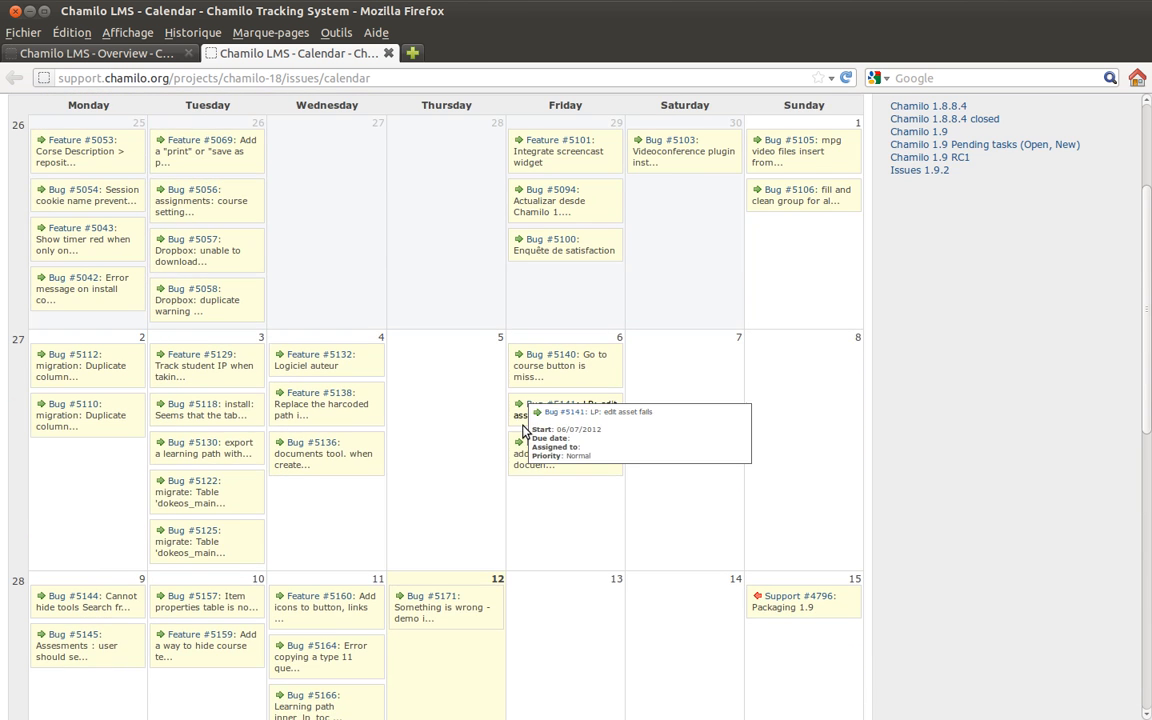
pyautogui.scroll(2, 463, 394)
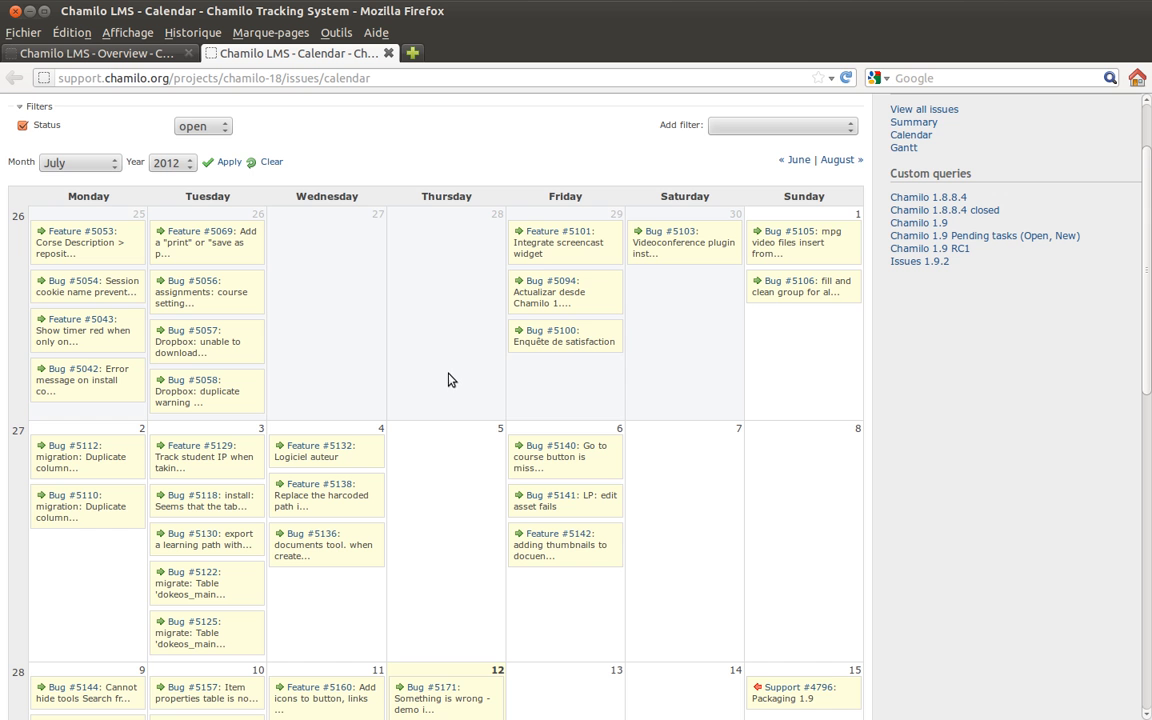
pyautogui.scroll(-3, 449, 380)
pyautogui.scroll(2, 449, 380)
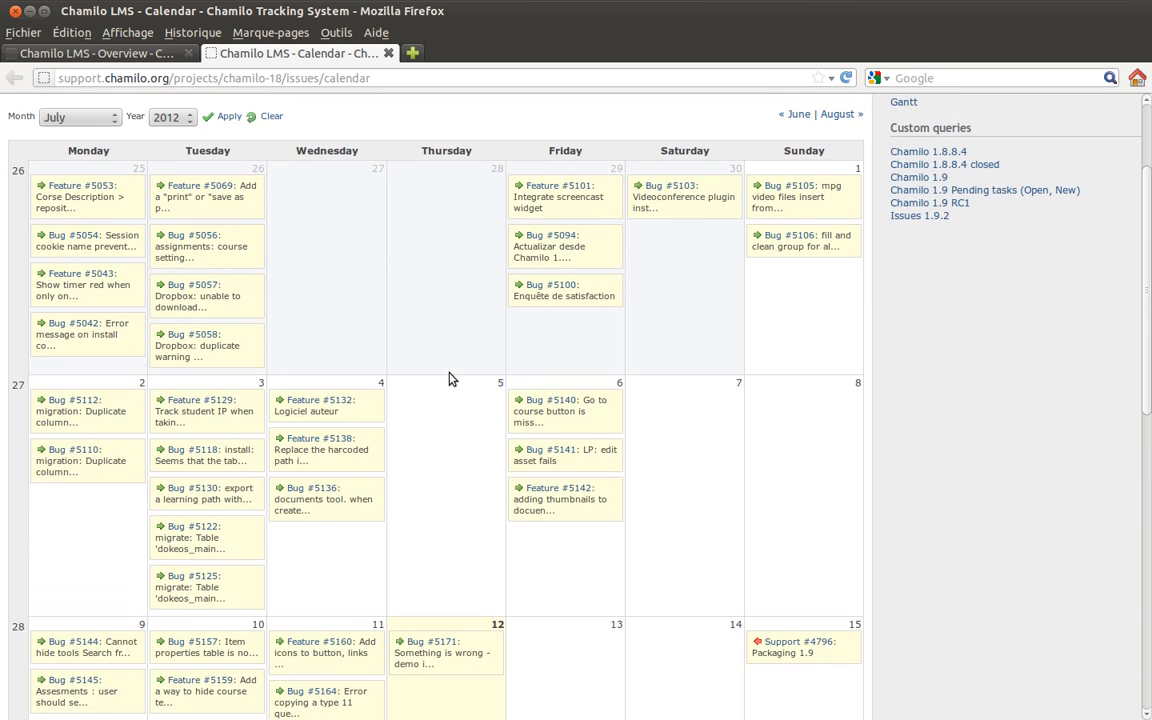
pyautogui.scroll(2, 449, 379)
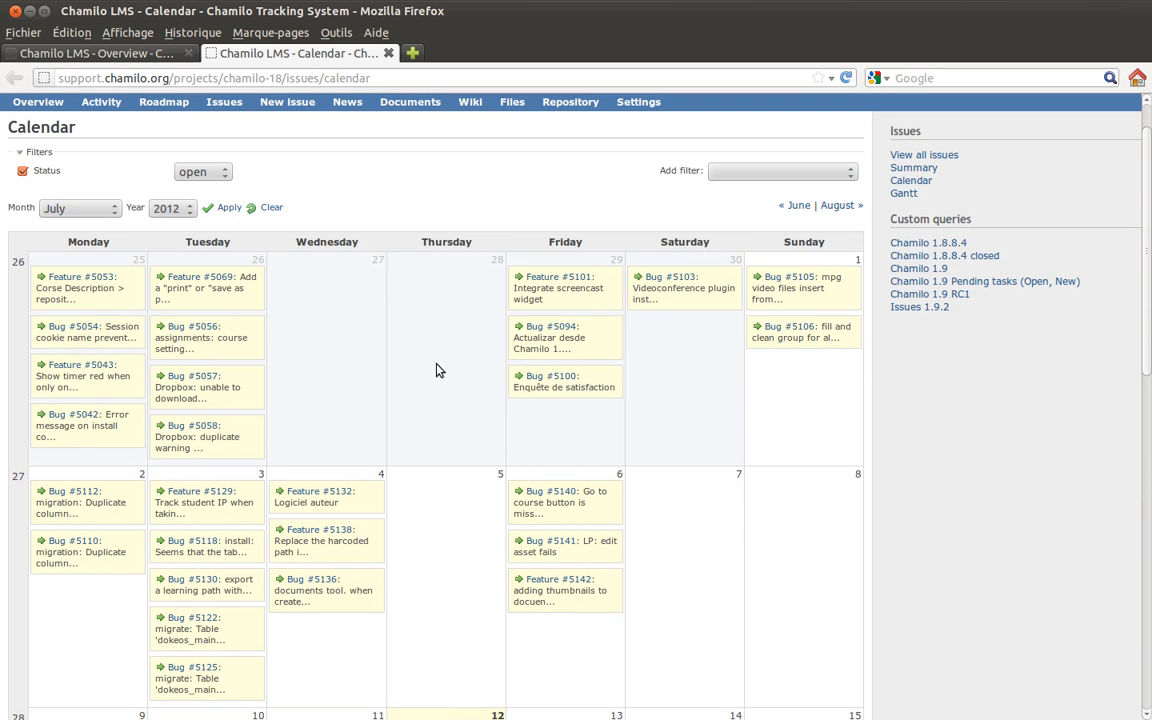
pyautogui.scroll(1, 232, 130)
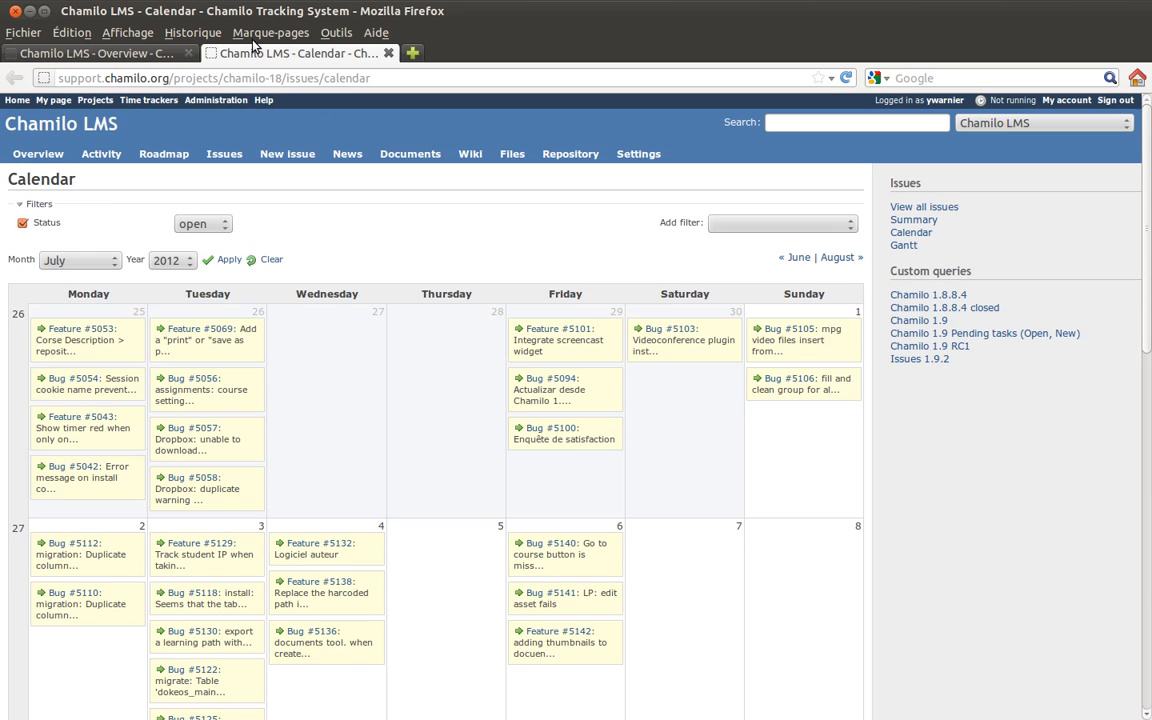
pyautogui.click(389, 54)
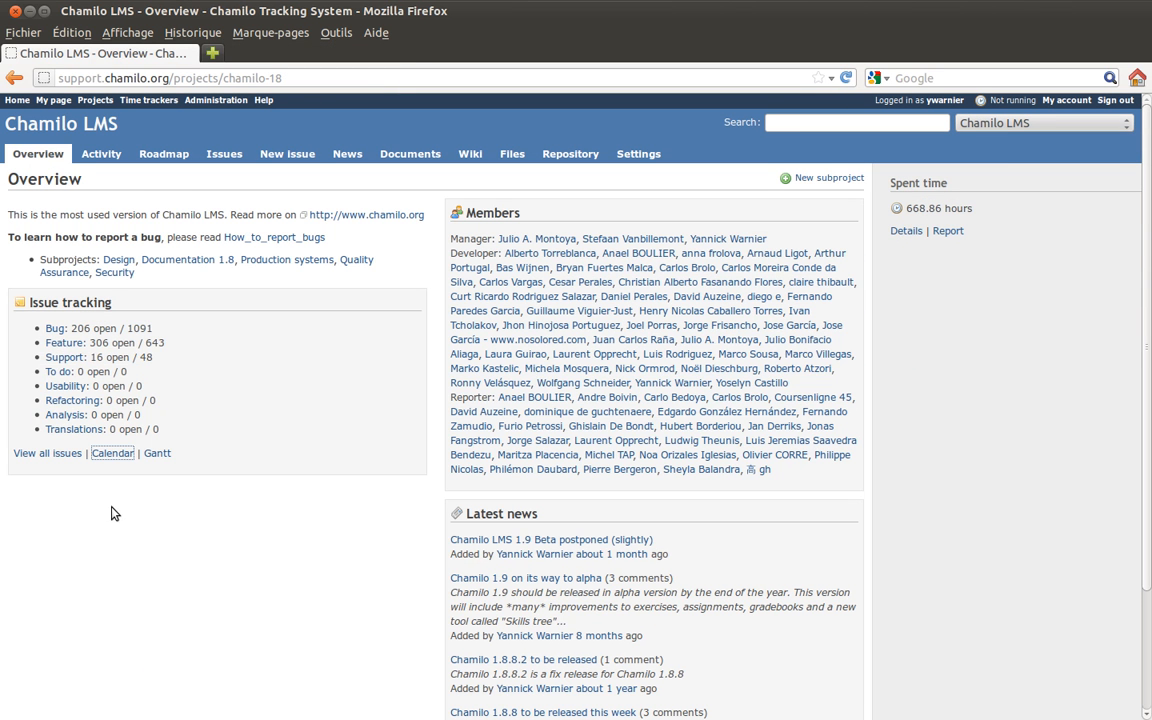
# Open the project's Gantt chart and examine the open issues' progress bars down to the version milestones.
pyautogui.click(158, 455)
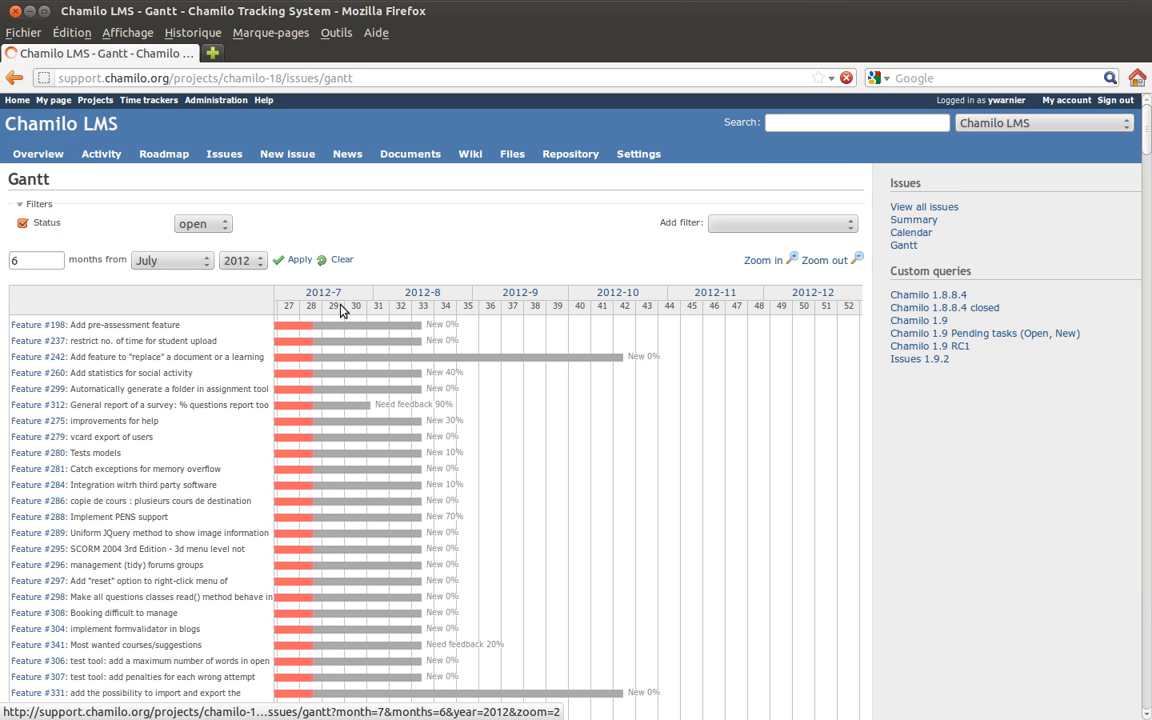
pyautogui.scroll(-10, 546, 404)
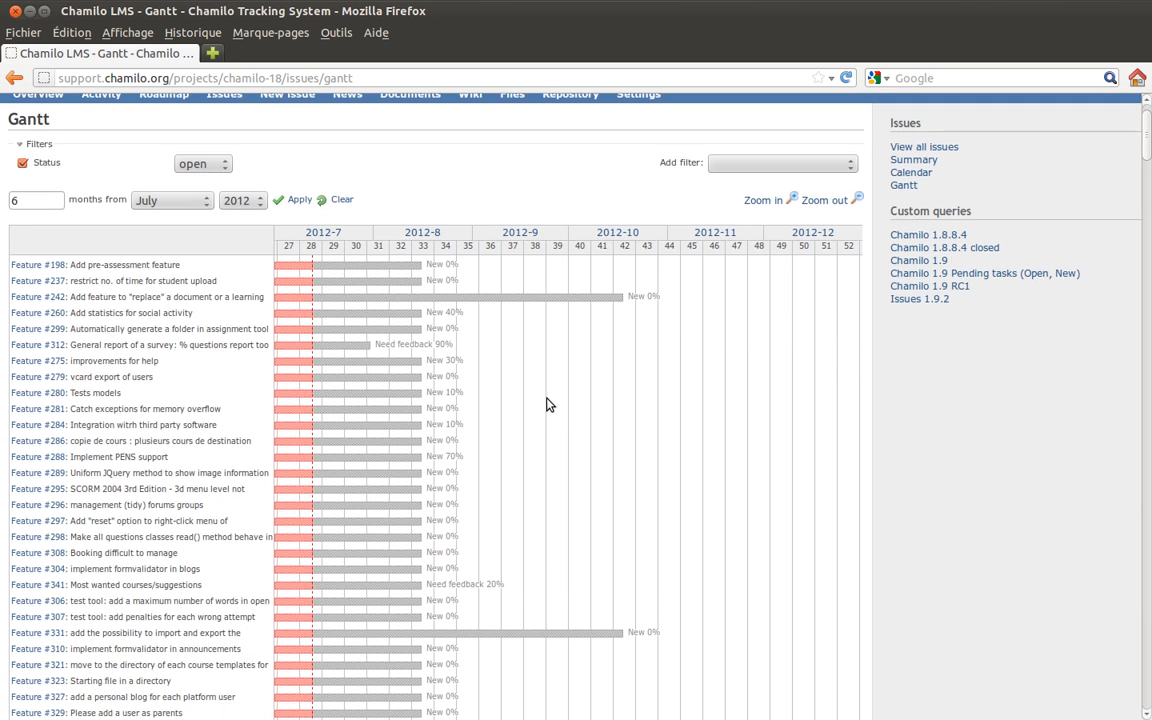
pyautogui.scroll(-15, 546, 403)
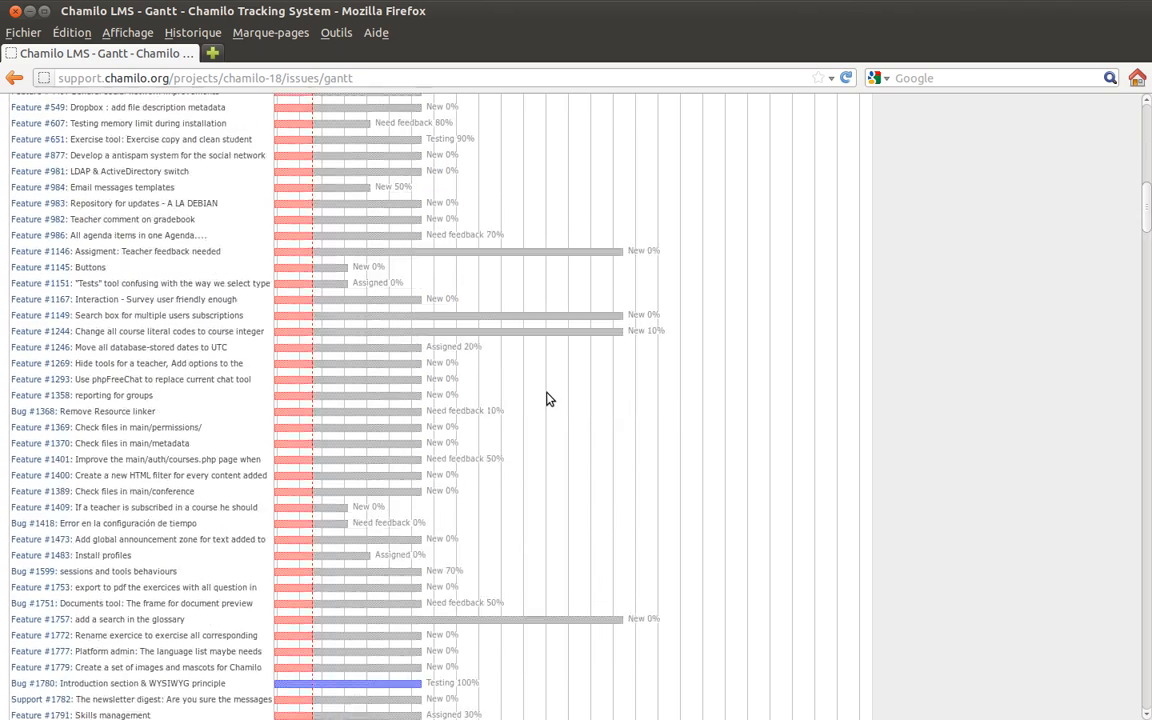
pyautogui.scroll(-15, 546, 399)
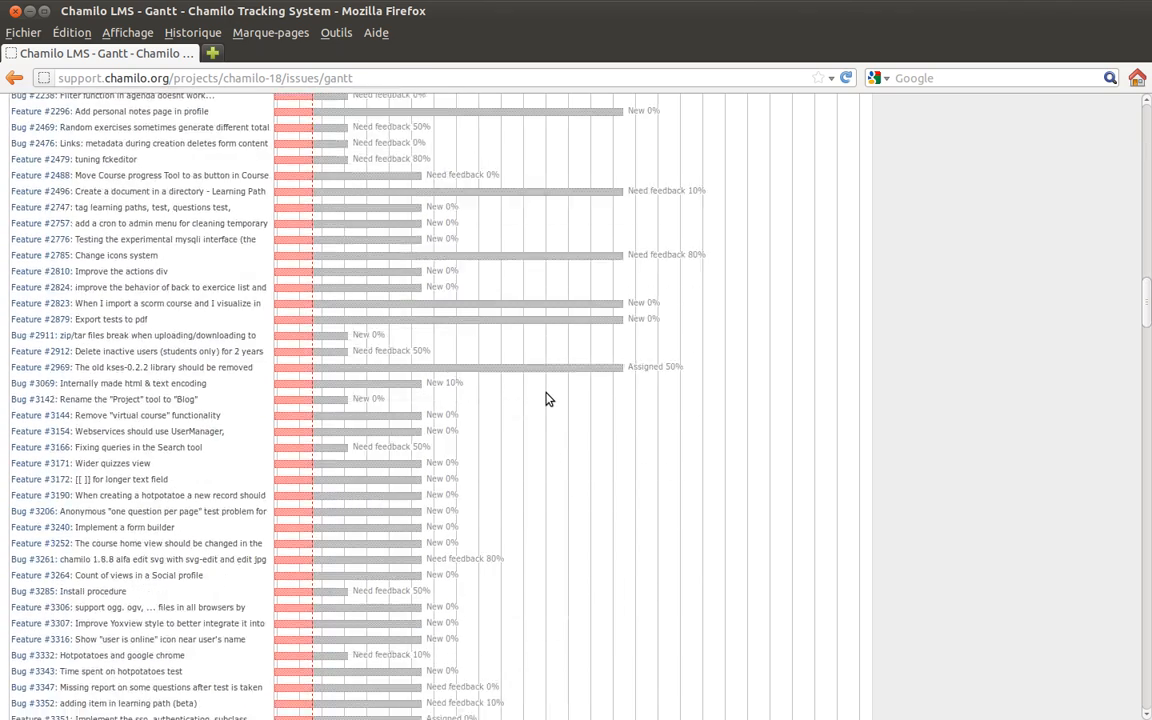
pyautogui.scroll(-15, 546, 394)
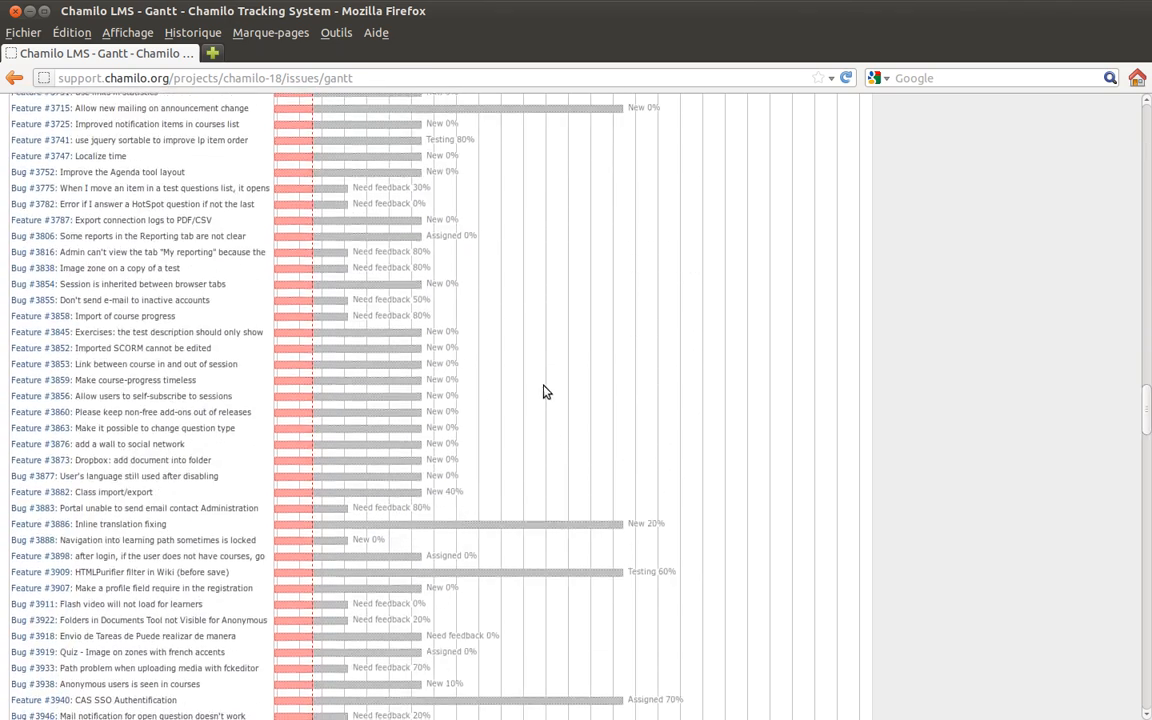
pyautogui.scroll(-4, 541, 392)
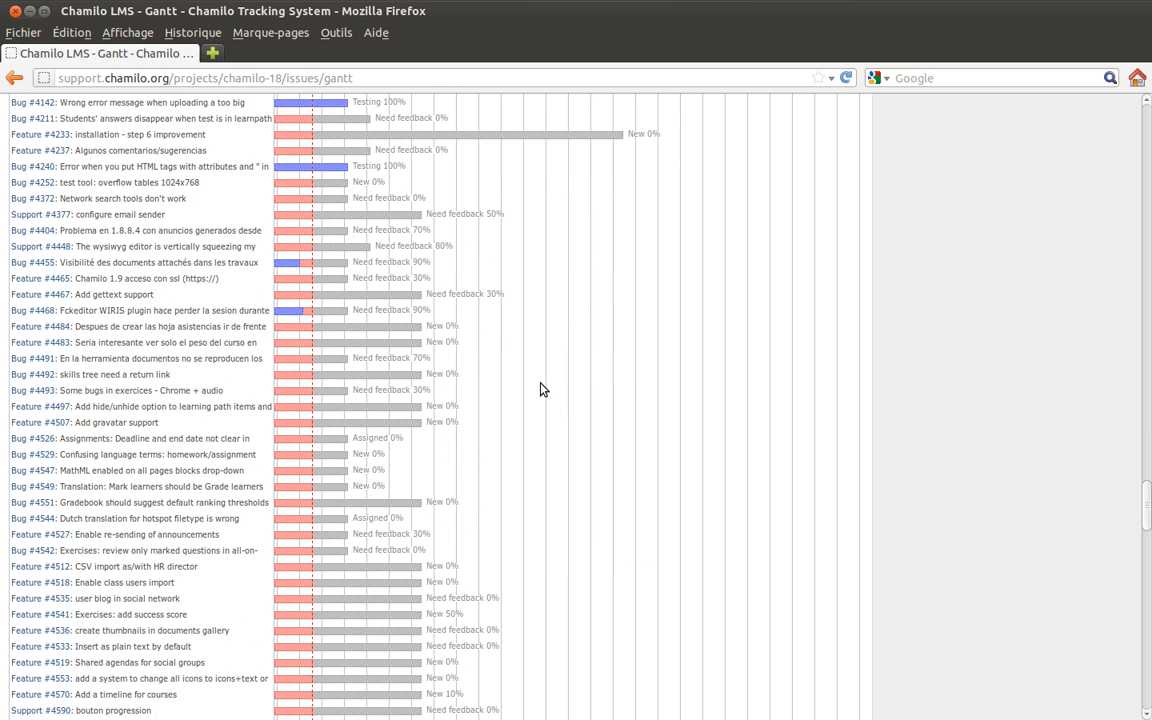
pyautogui.scroll(-2, 540, 388)
pyautogui.scroll(3, 540, 388)
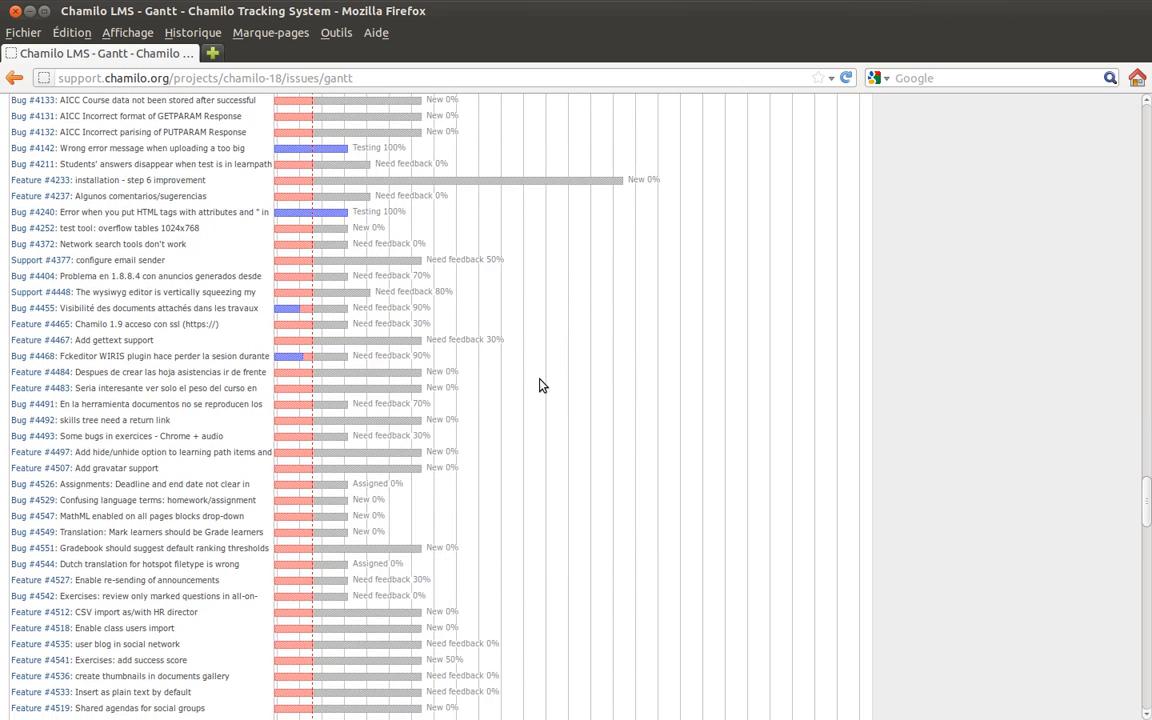
pyautogui.scroll(2, 540, 386)
pyautogui.scroll(-5, 540, 386)
pyautogui.scroll(-15, 540, 385)
pyautogui.scroll(-18, 540, 385)
pyautogui.scroll(-5, 540, 385)
pyautogui.scroll(1, 540, 385)
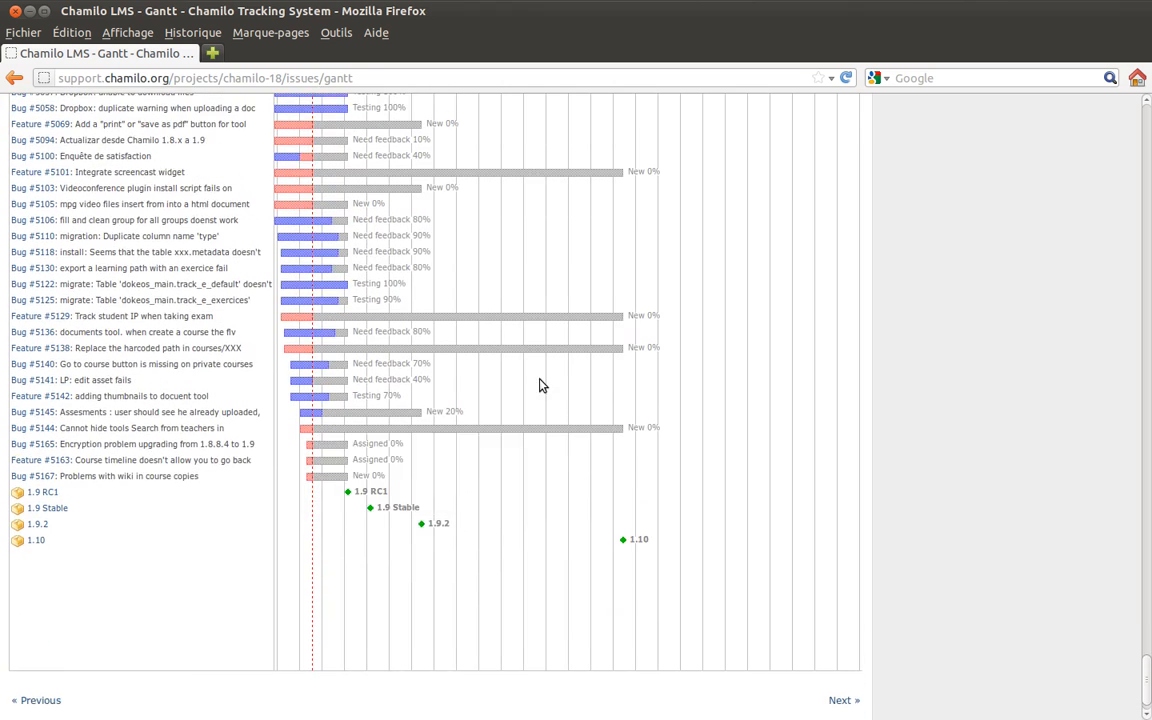
# Review the Gantt chart's issue bars from the version milestones back up to the chart's date filters.
pyautogui.scroll(2, 540, 385)
pyautogui.scroll(5, 540, 385)
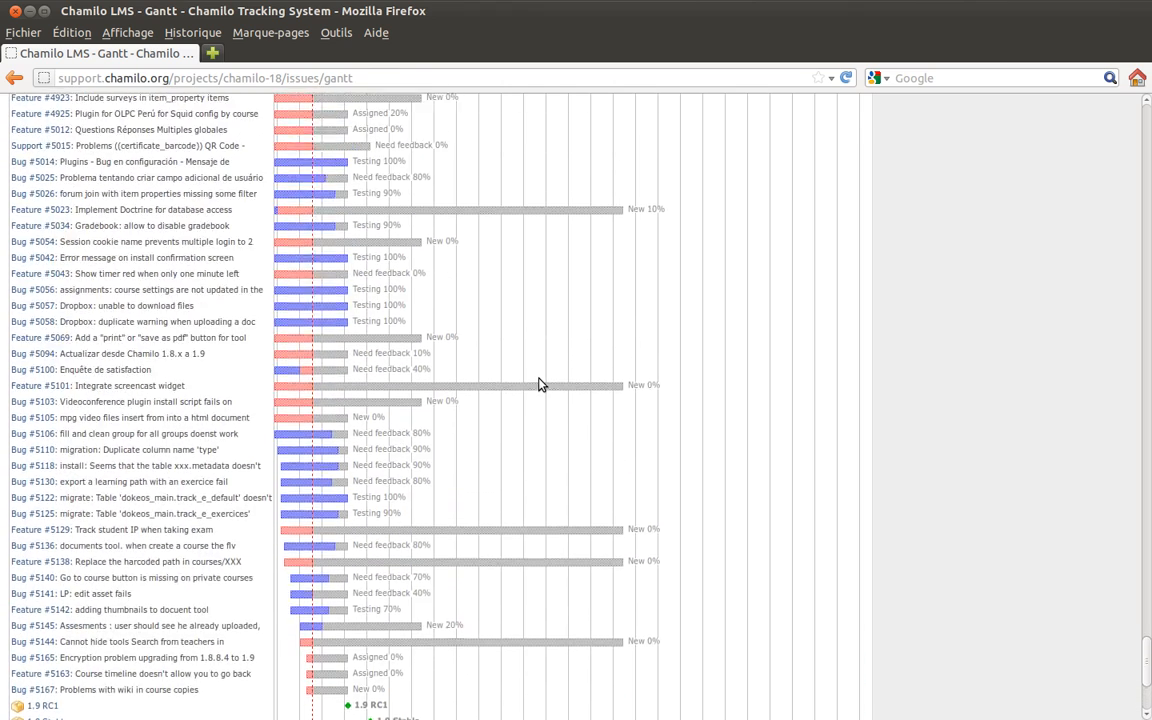
pyautogui.scroll(5, 540, 385)
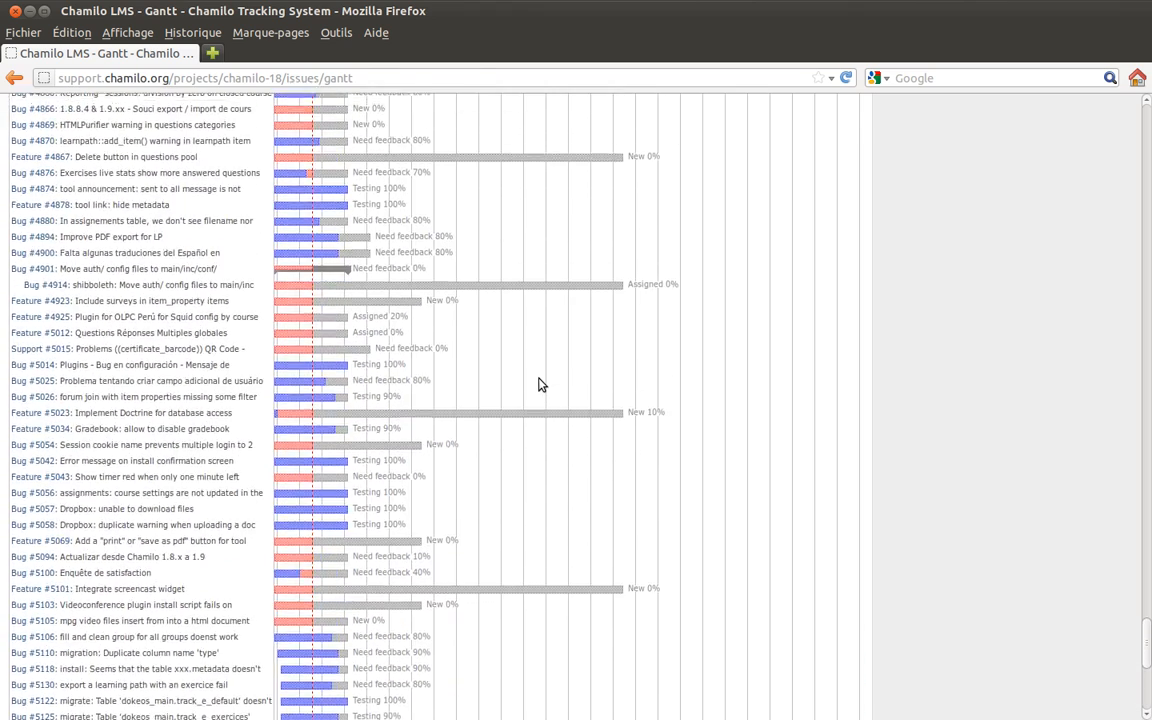
pyautogui.scroll(4, 538, 385)
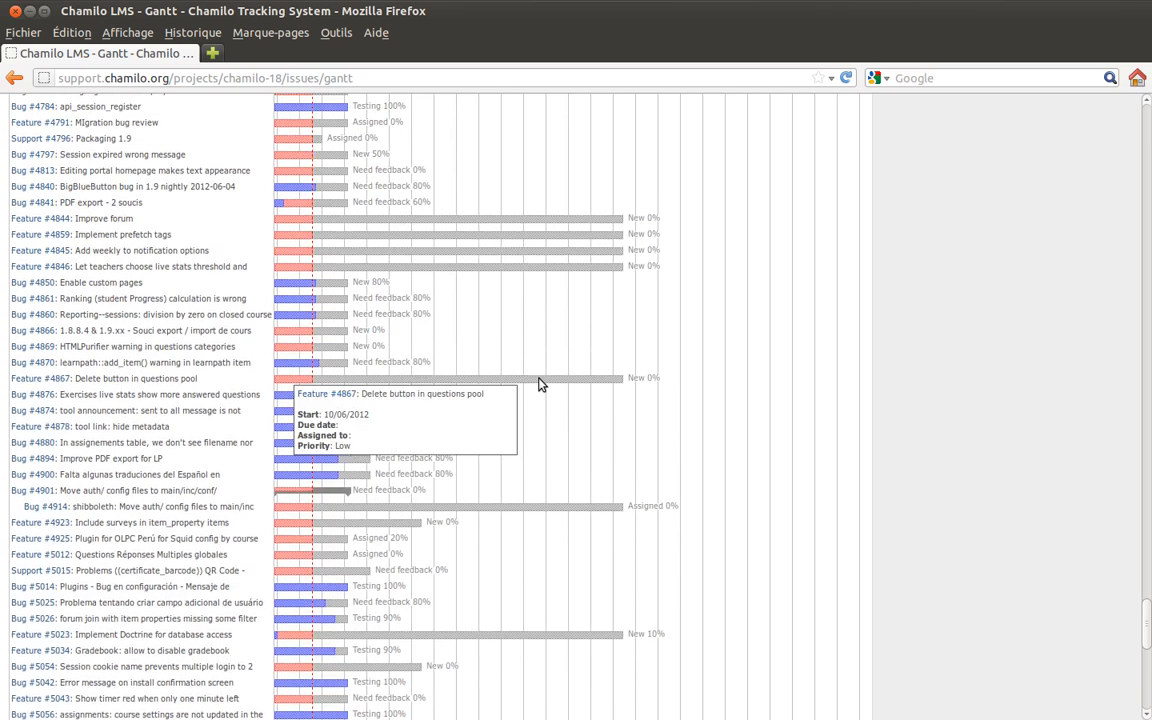
pyautogui.scroll(4, 538, 385)
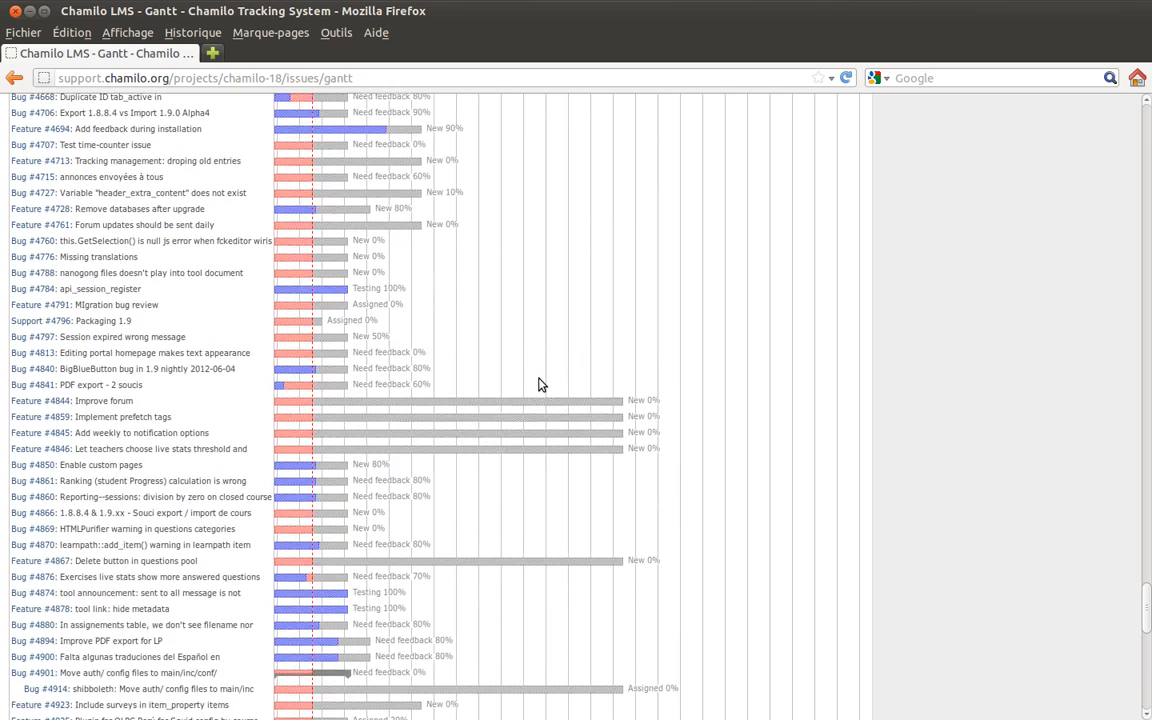
pyautogui.scroll(13, 538, 385)
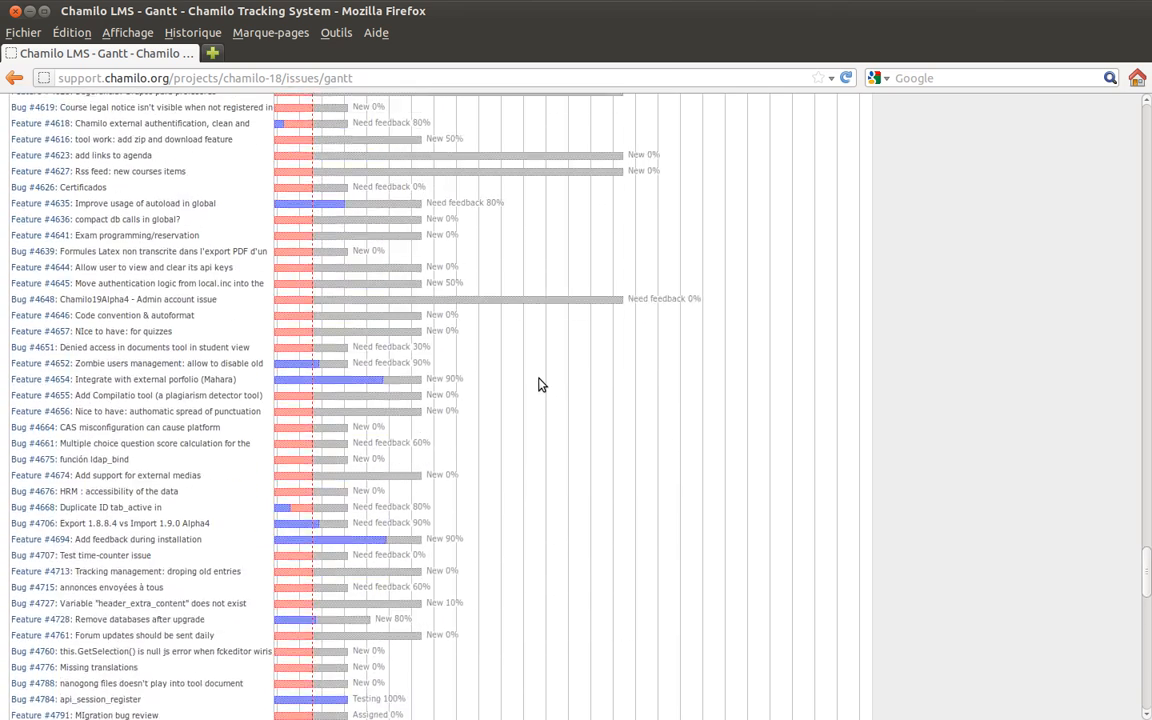
pyautogui.scroll(14, 538, 385)
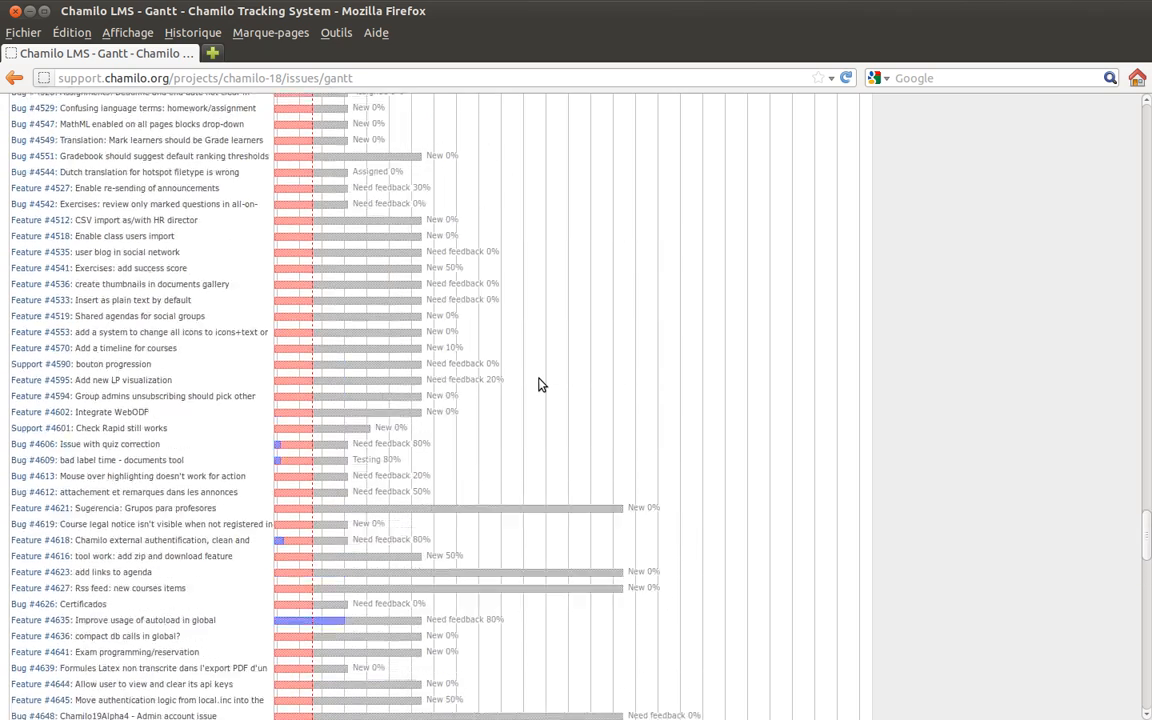
pyautogui.scroll(14, 538, 385)
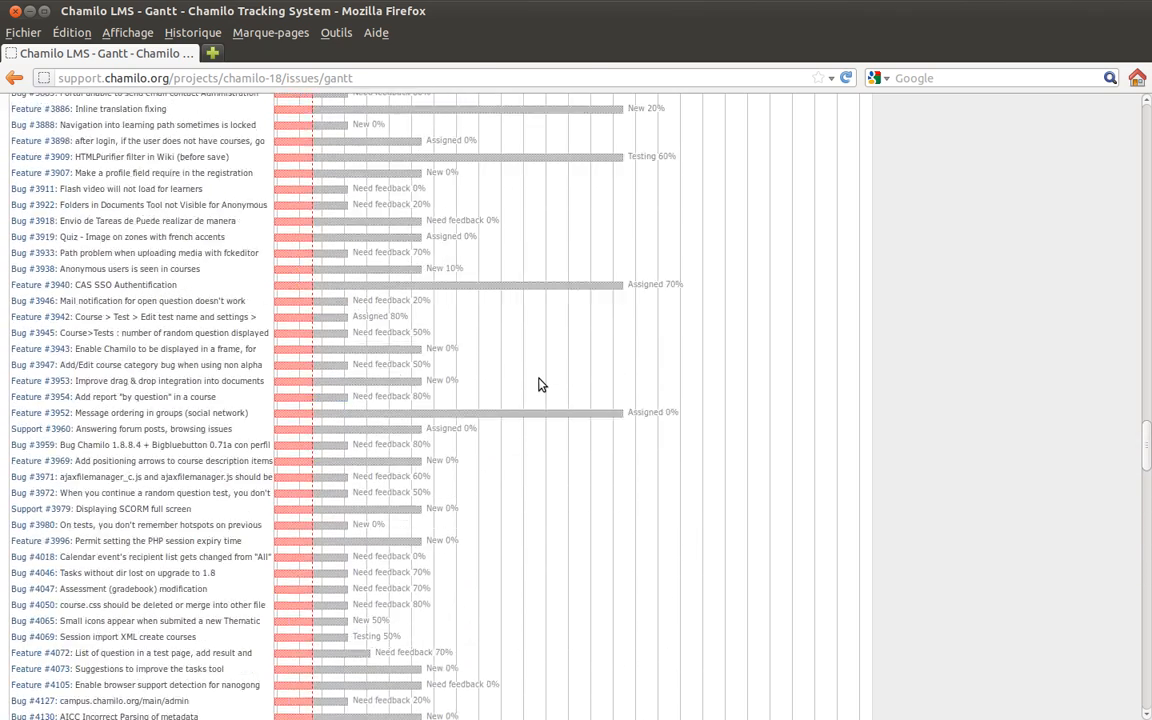
pyautogui.scroll(15, 538, 385)
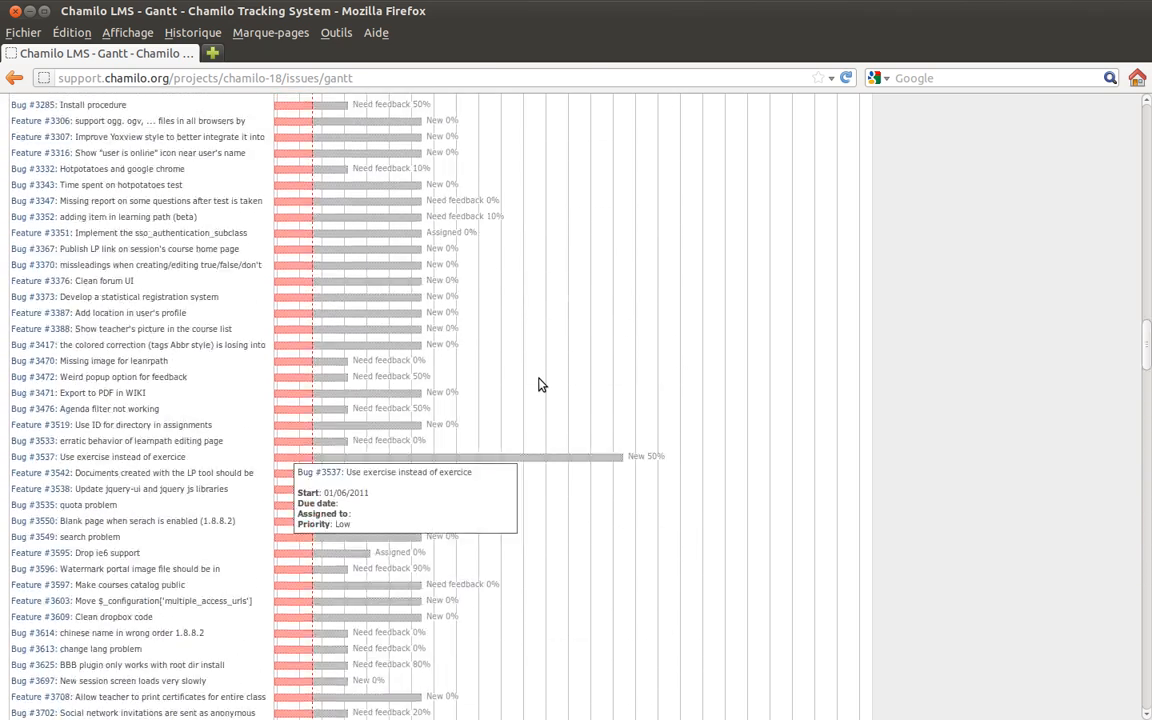
pyautogui.scroll(15, 538, 385)
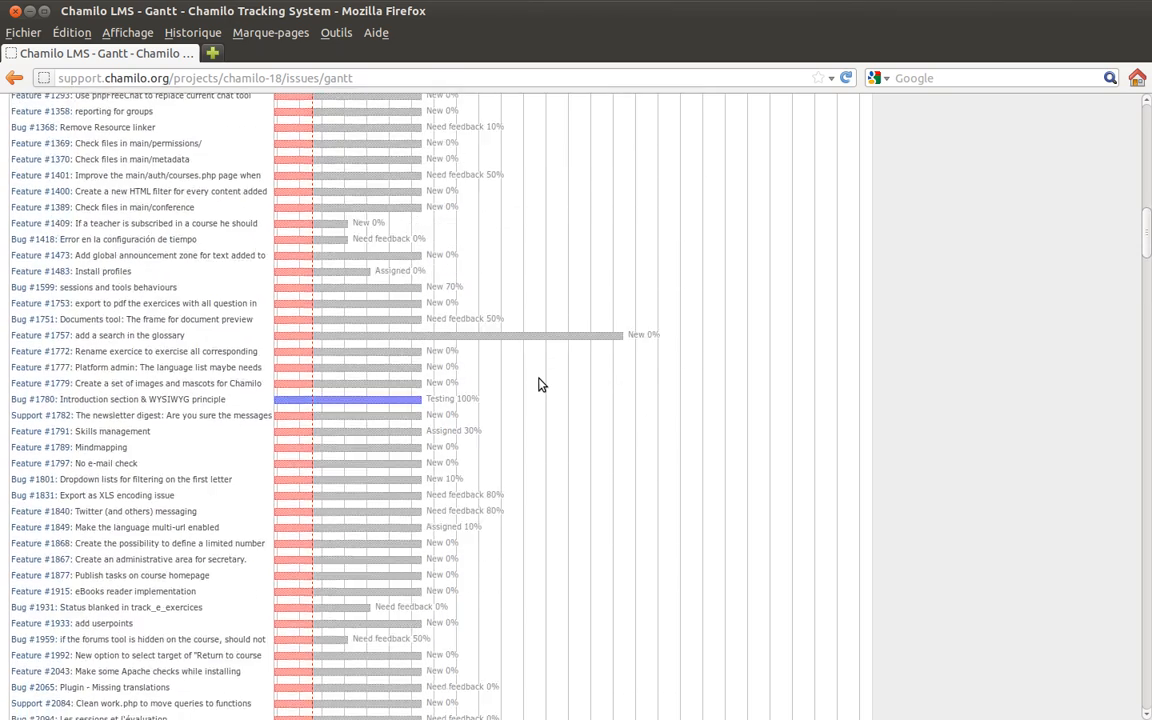
pyautogui.scroll(3, 538, 385)
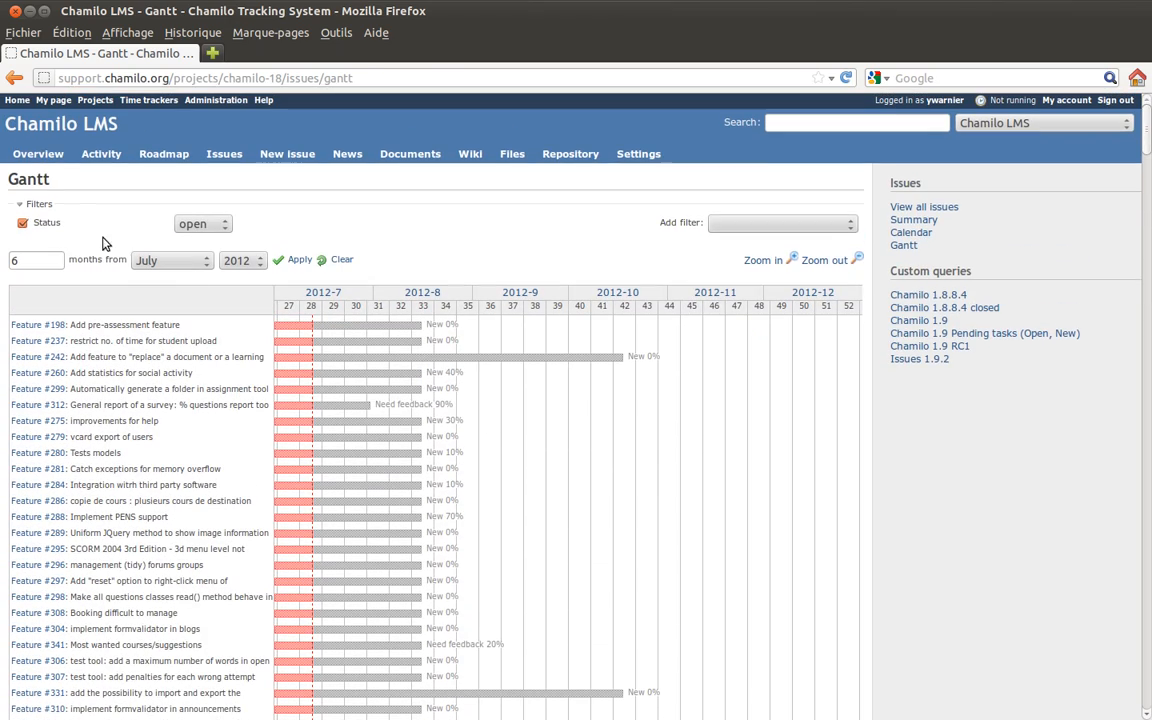
# Return to the project overview and examine the Manager, Developer and Reporter roles in the members list.
pyautogui.click(50, 154)
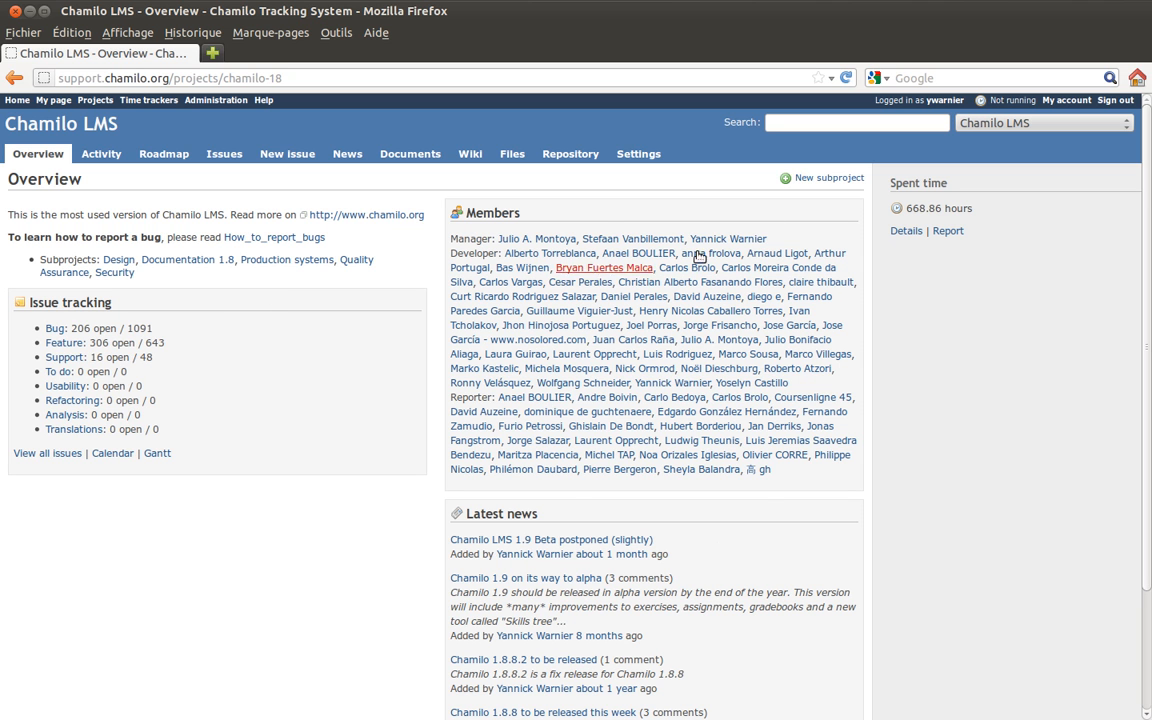
pyautogui.doubleClick(467, 241)
pyautogui.doubleClick(470, 256)
pyautogui.click(457, 400)
pyautogui.doubleClick(460, 398)
pyautogui.scroll(-3, 429, 385)
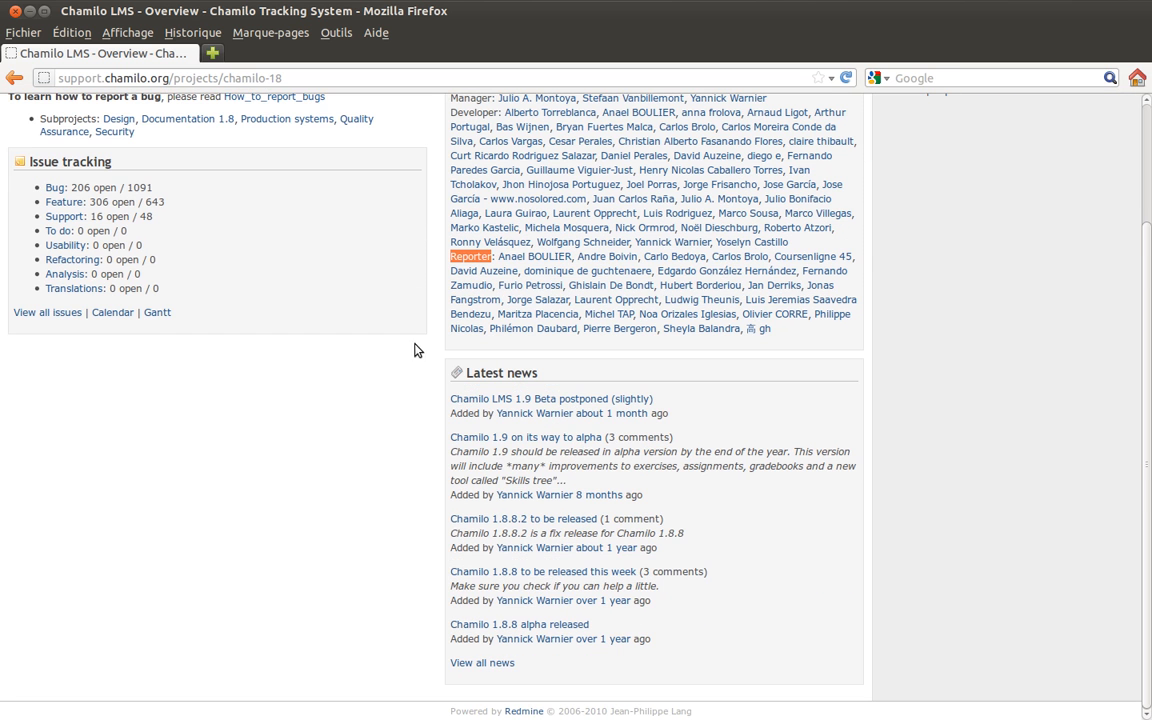
pyautogui.scroll(2, 420, 291)
pyautogui.click(465, 347)
pyautogui.moveTo(461, 347)
pyautogui.mouseDown()
pyautogui.moveTo(492, 347)
pyautogui.moveTo(456, 350)
pyautogui.mouseUp()
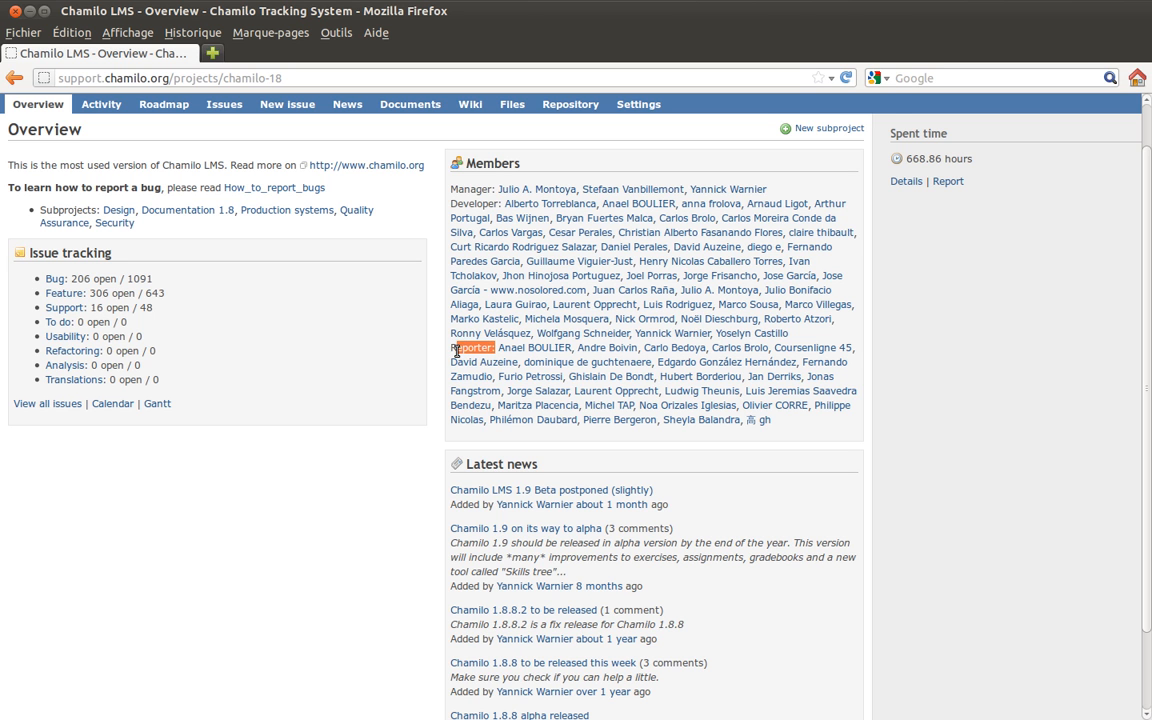
pyautogui.click(452, 351)
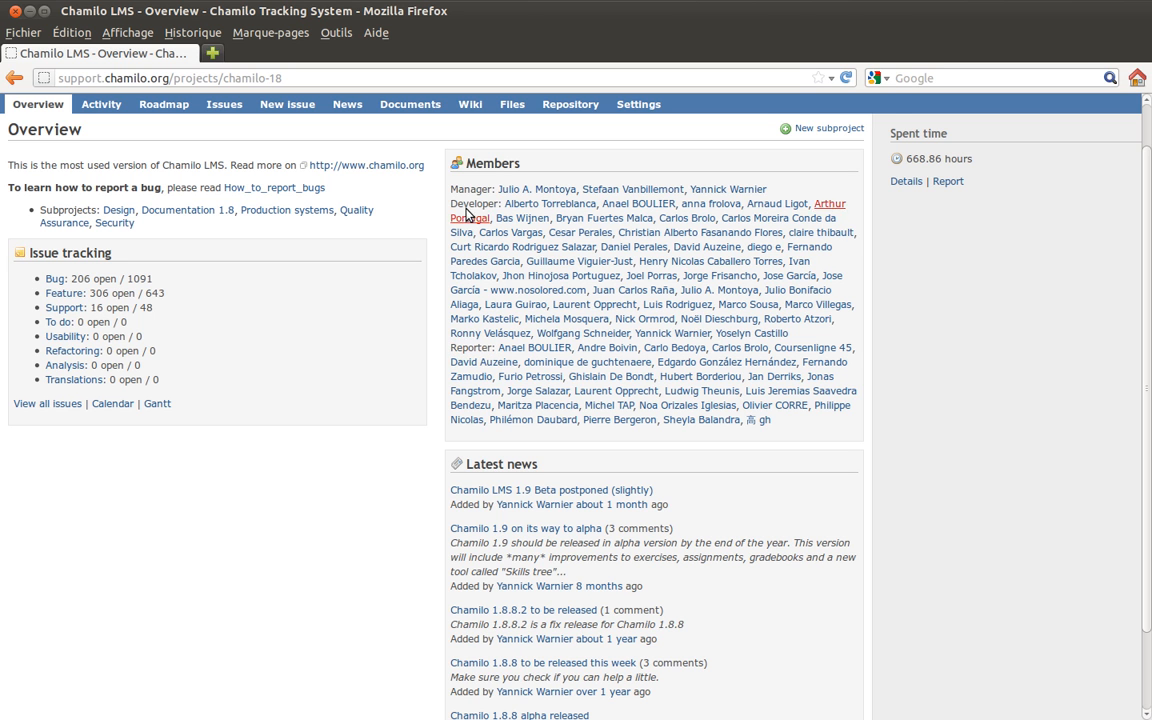
pyautogui.doubleClick(469, 347)
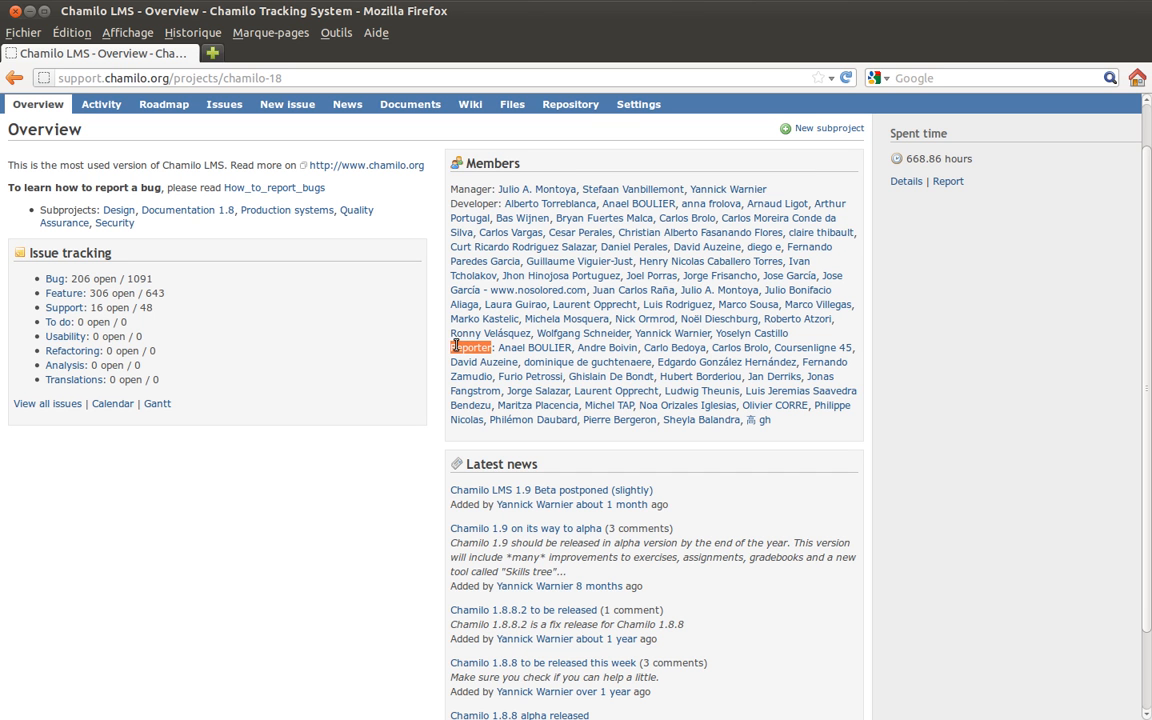
pyautogui.moveTo(455, 347); pyautogui.dragTo(436, 350)
pyautogui.click(436, 348)
# Review the latest news entries on the project overview.
pyautogui.scroll(2, 436, 348)
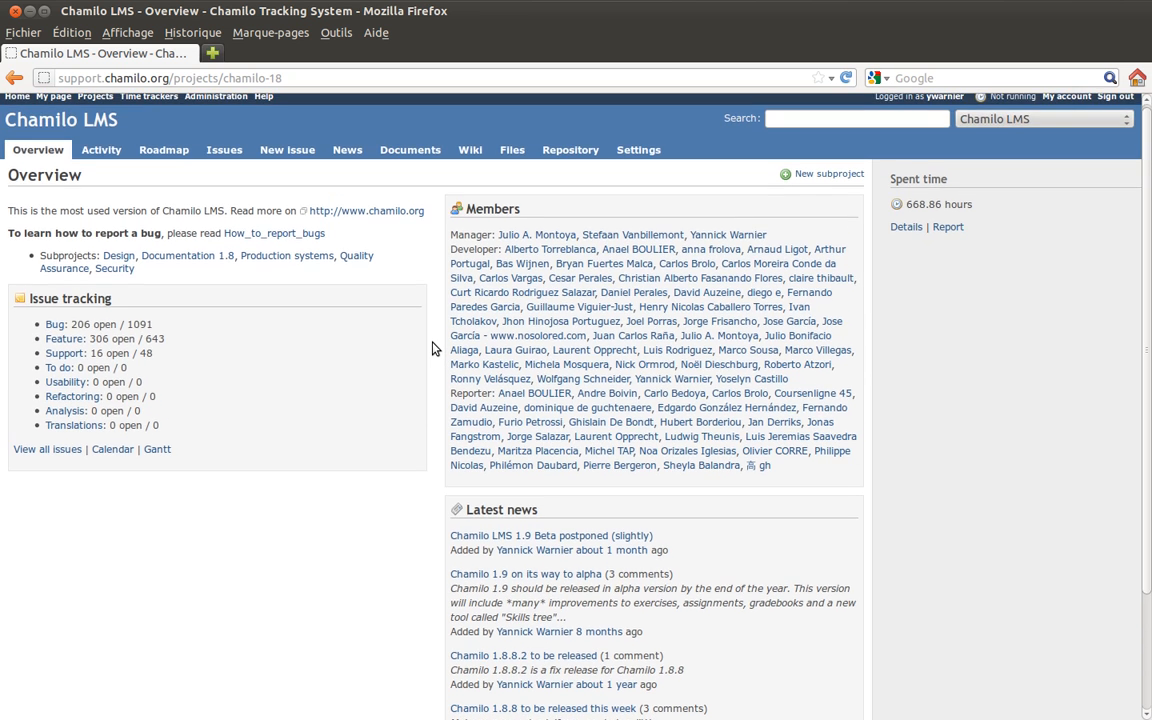
pyautogui.scroll(-3, 436, 348)
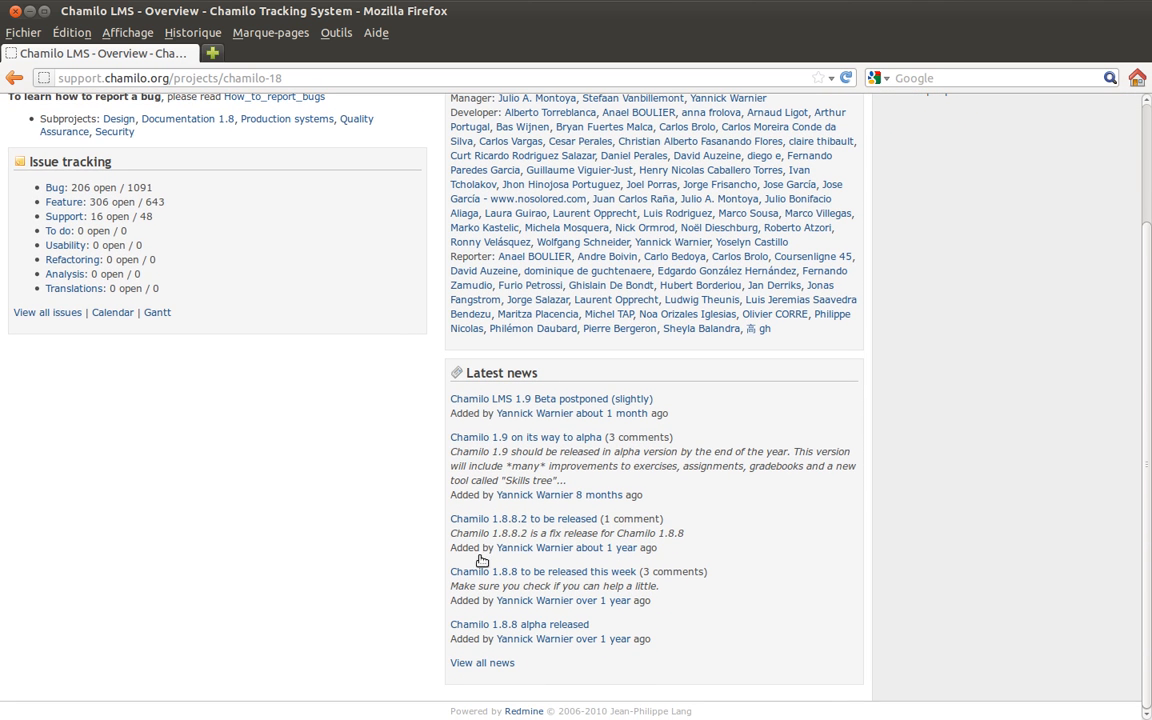
pyautogui.scroll(3, 398, 388)
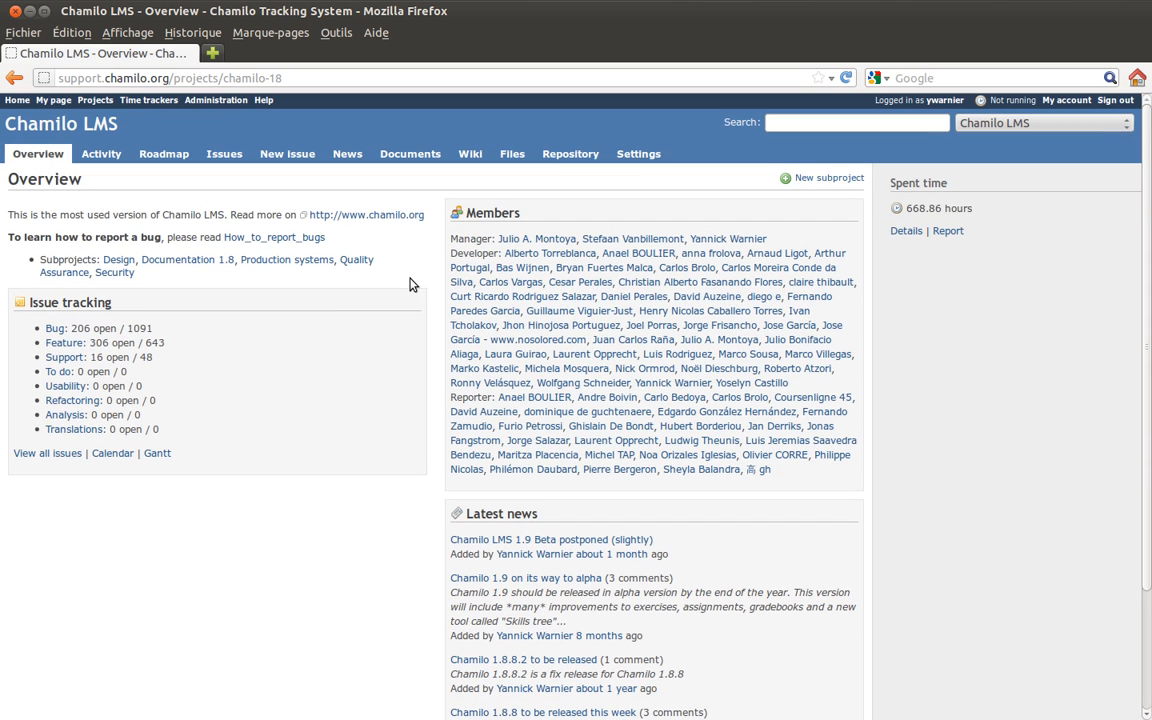
# Open the project's Activity page and skim the recent entries down the list and back to today's.
pyautogui.click(116, 151)
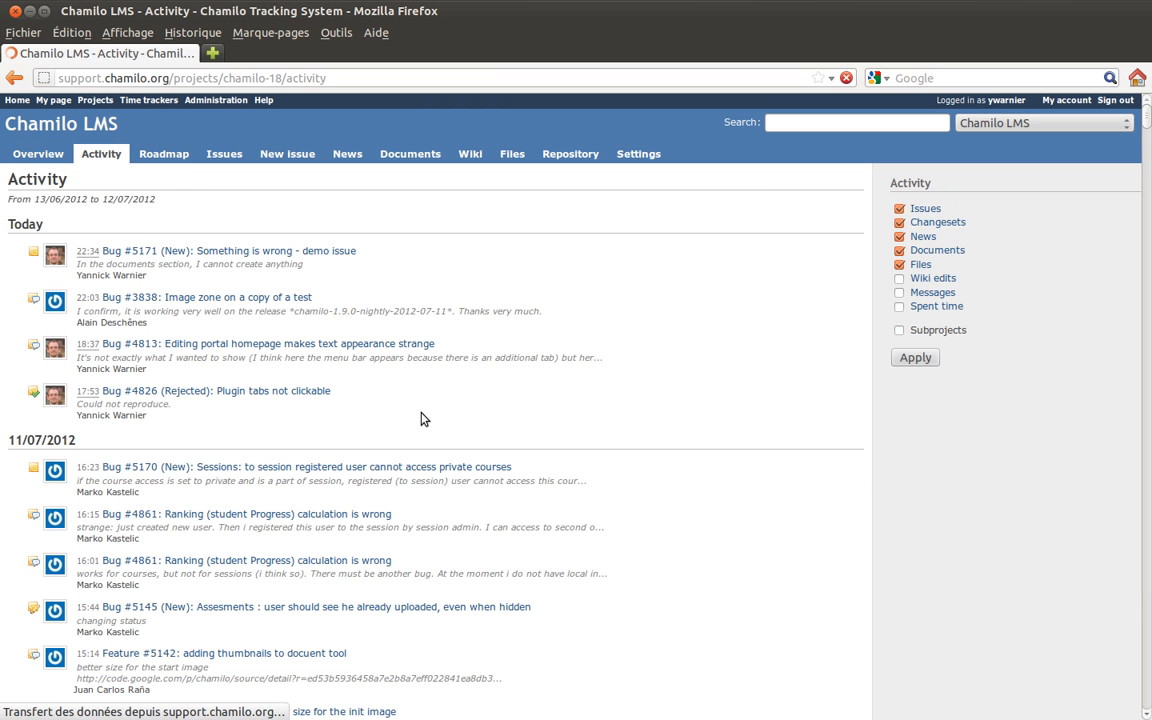
pyautogui.scroll(-20, 597, 431)
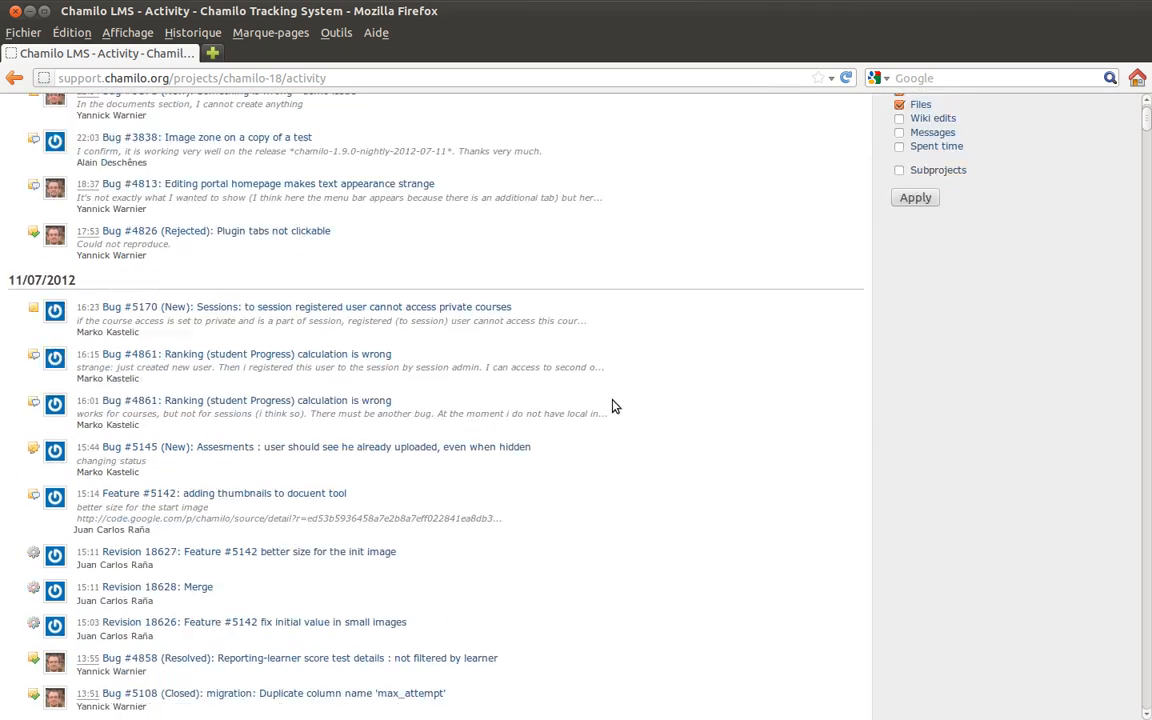
pyautogui.scroll(-20, 614, 393)
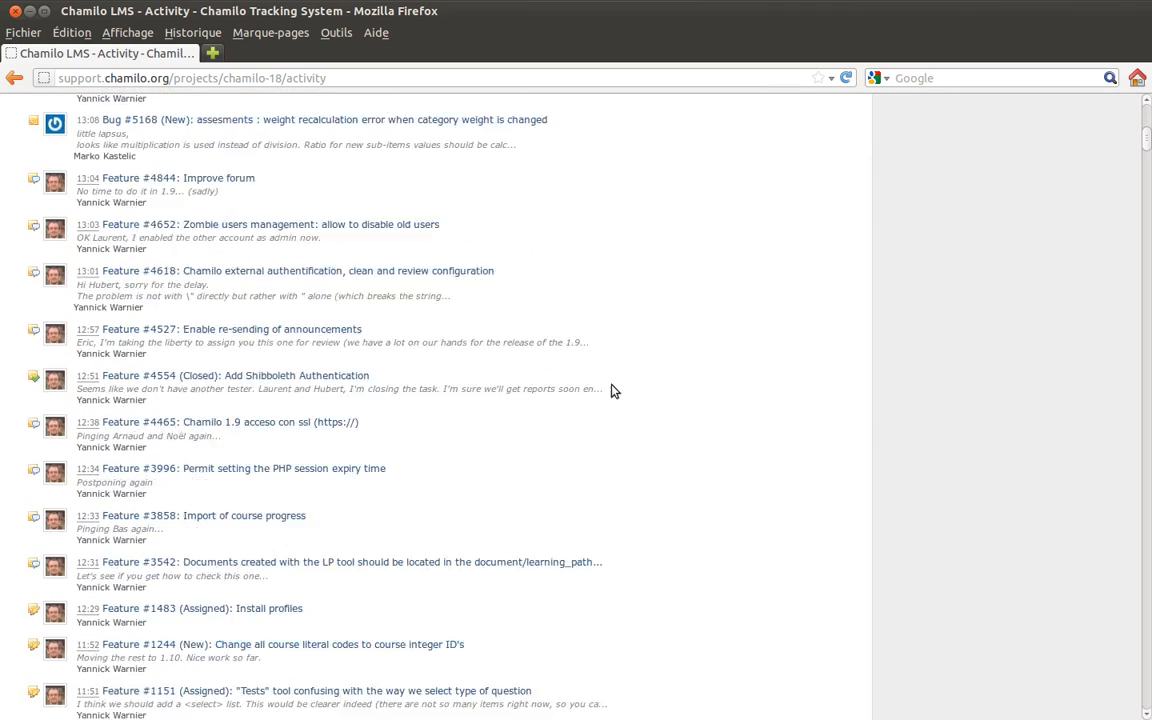
pyautogui.scroll(20, 617, 371)
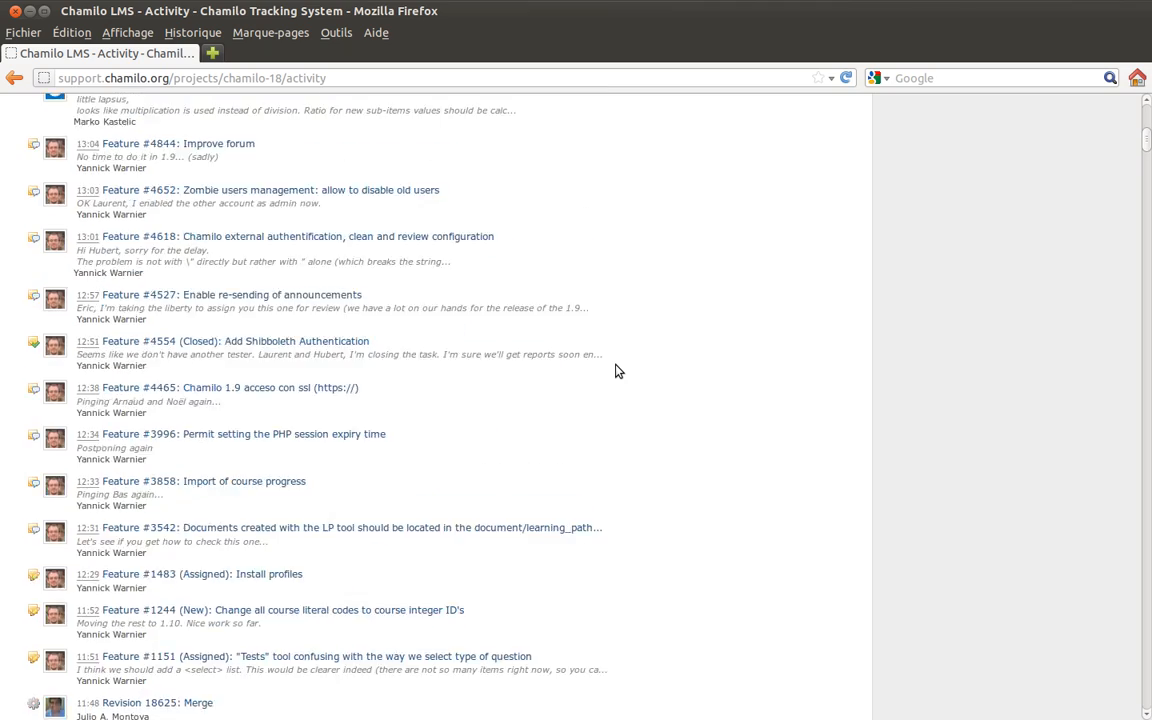
pyautogui.scroll(4, 617, 371)
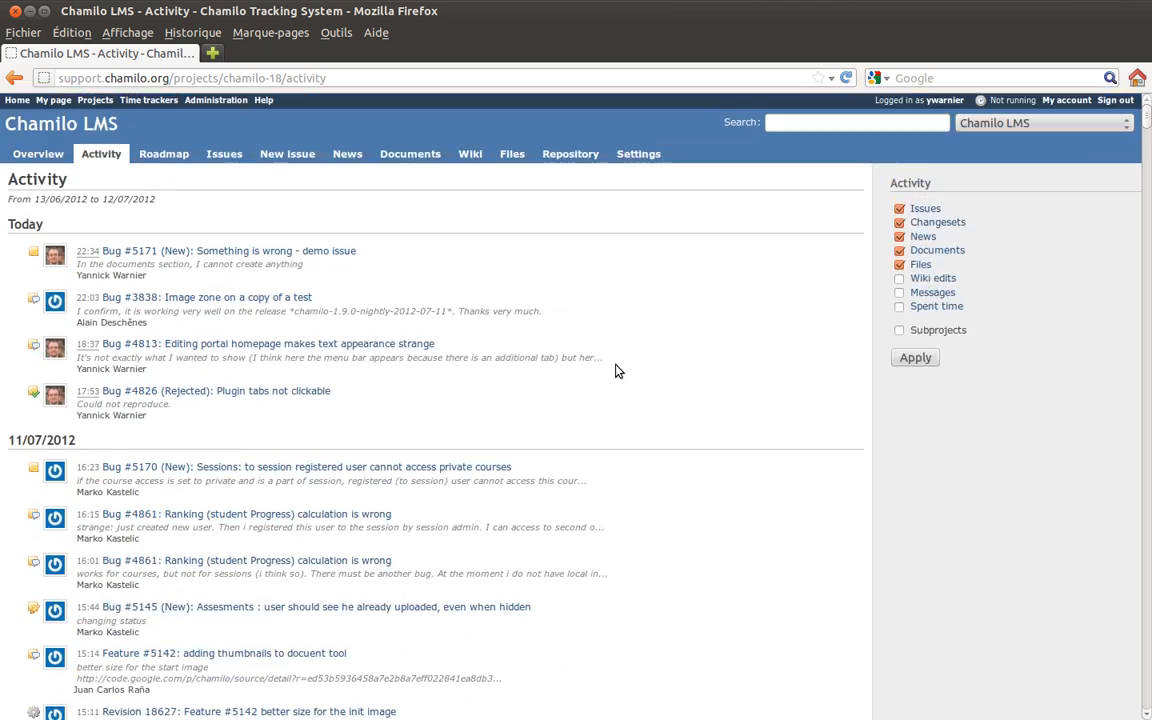
# Examine the entry icons and issue statuses for today and 11/07/2012 in the activity list.
pyautogui.scroll(-3, 617, 368)
pyautogui.scroll(2, 280, 263)
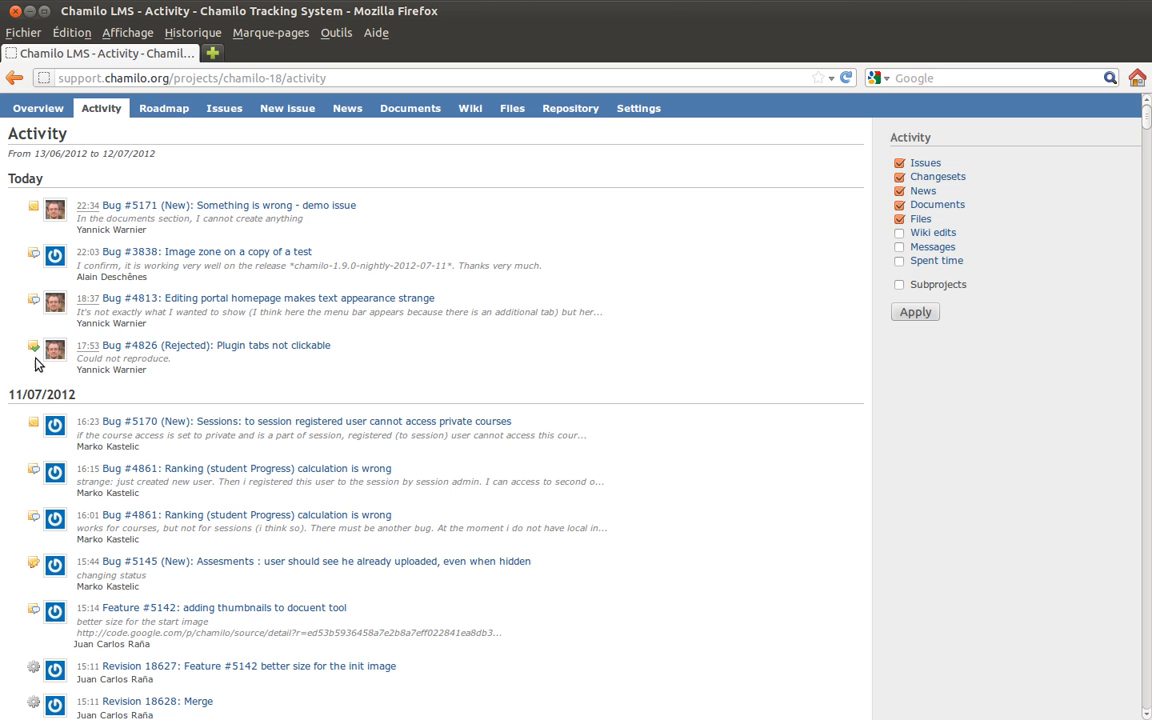
pyautogui.scroll(-1, 106, 375)
pyautogui.scroll(-1, 106, 375)
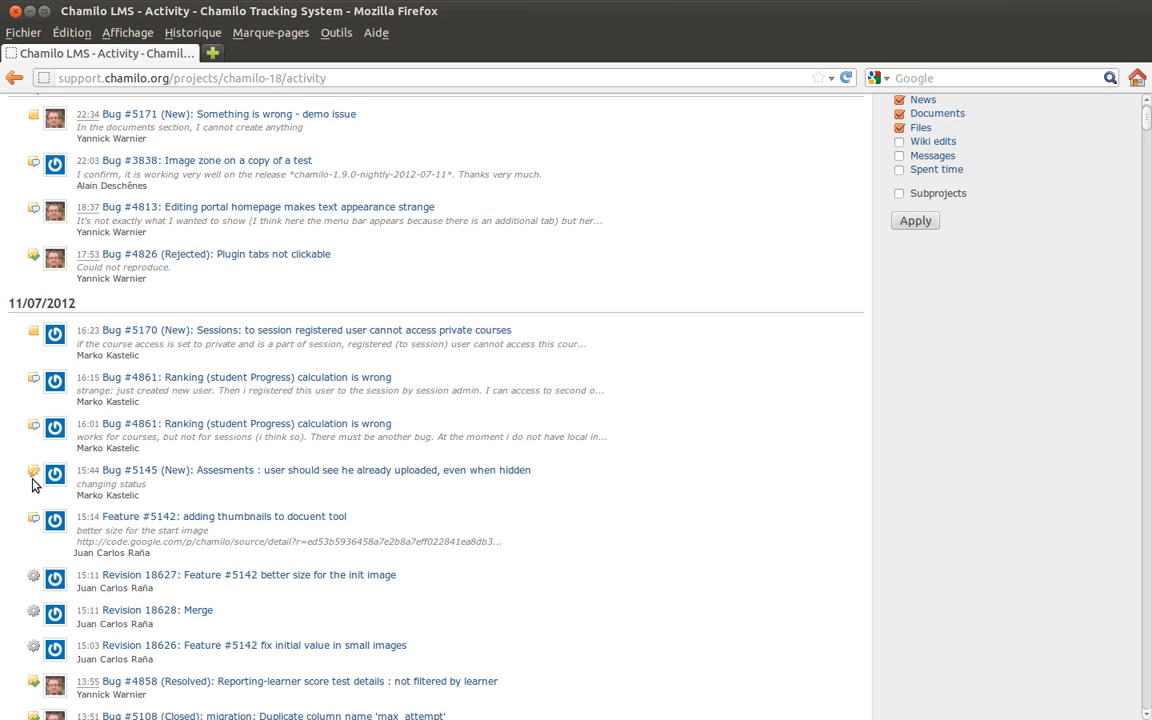
pyautogui.scroll(-2, 32, 474)
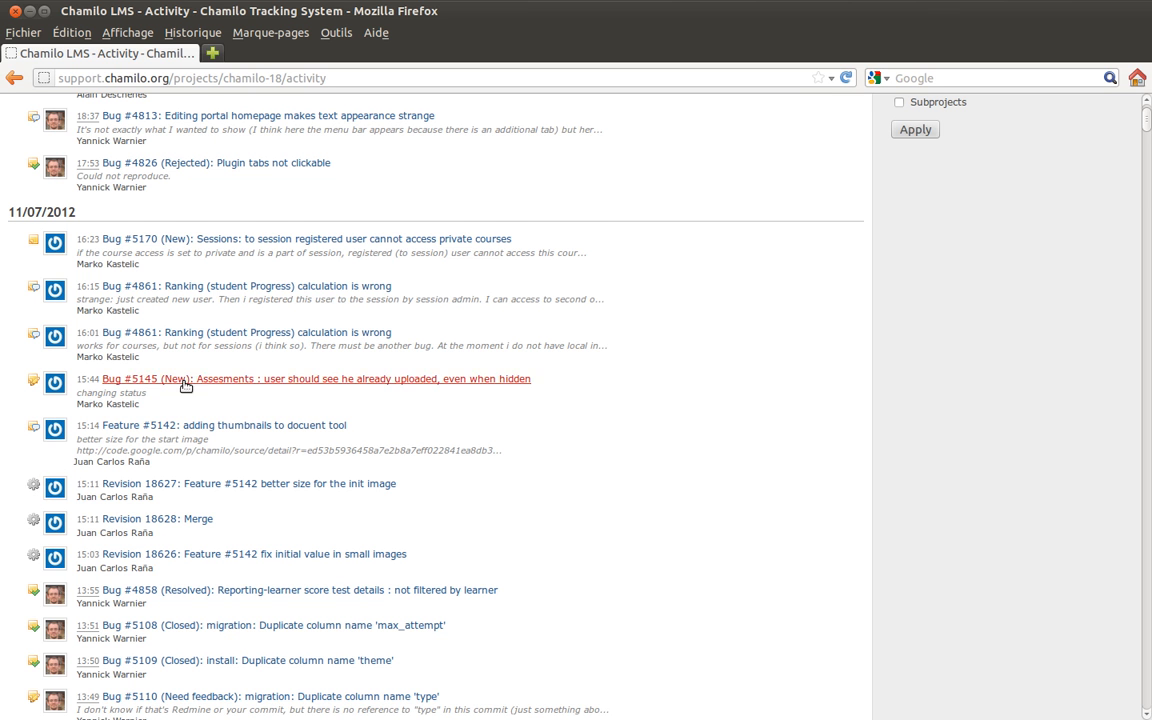
pyautogui.scroll(4, 185, 385)
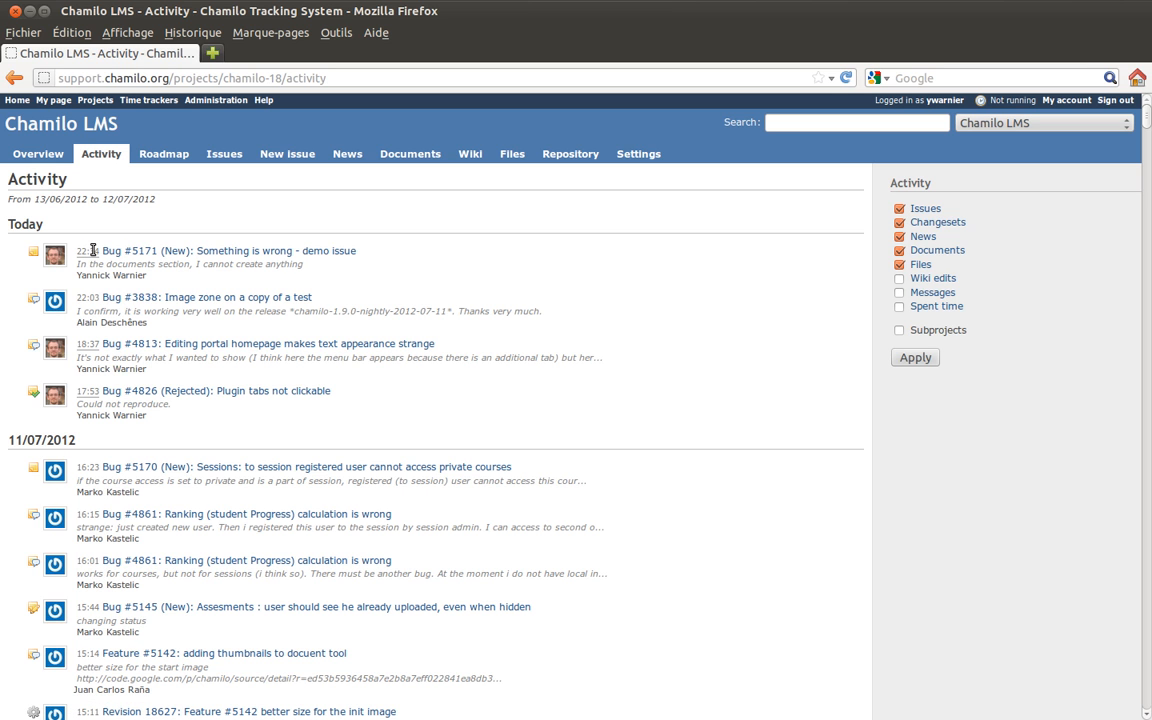
# Open Bug #5171 from the activity list in a separate browser tab, view it, and return to the activity list.
pyautogui.middleClick(163, 253)
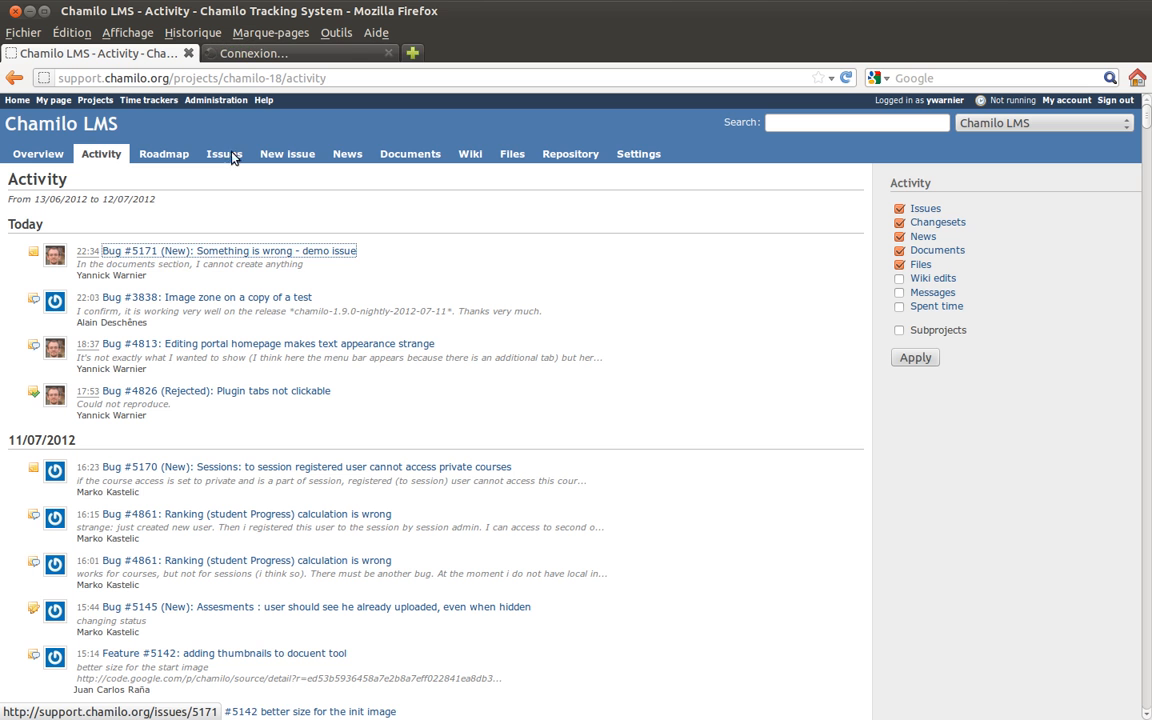
pyautogui.click(290, 53)
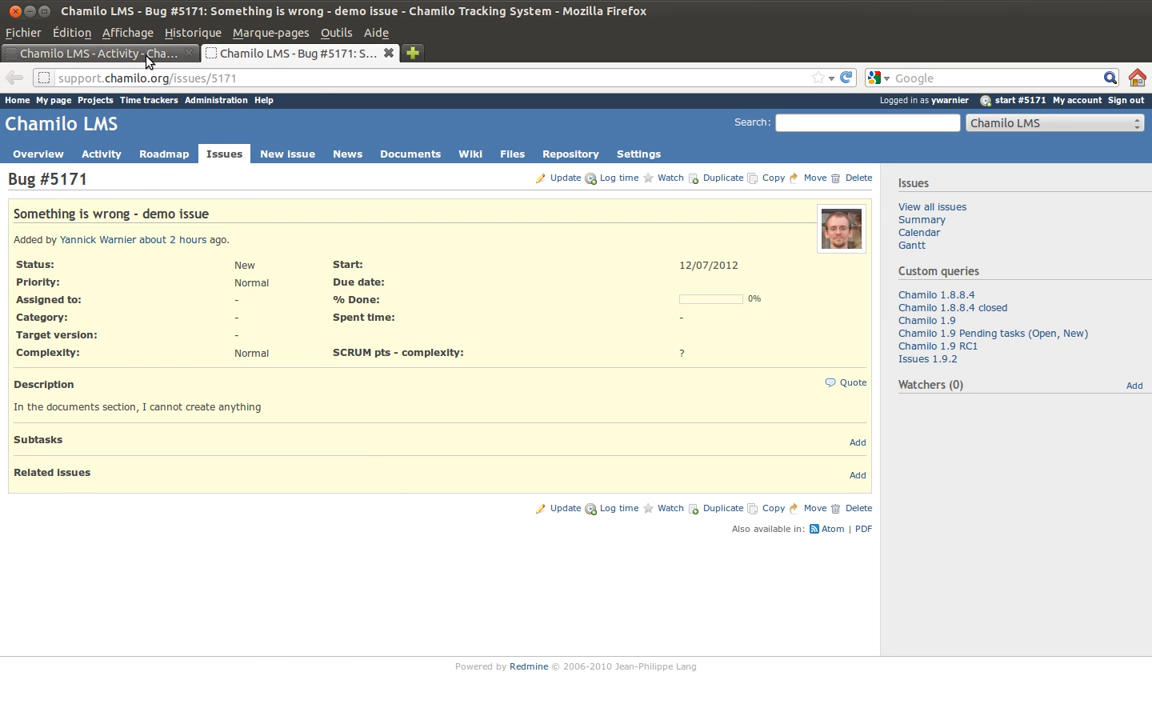
pyautogui.click(138, 52)
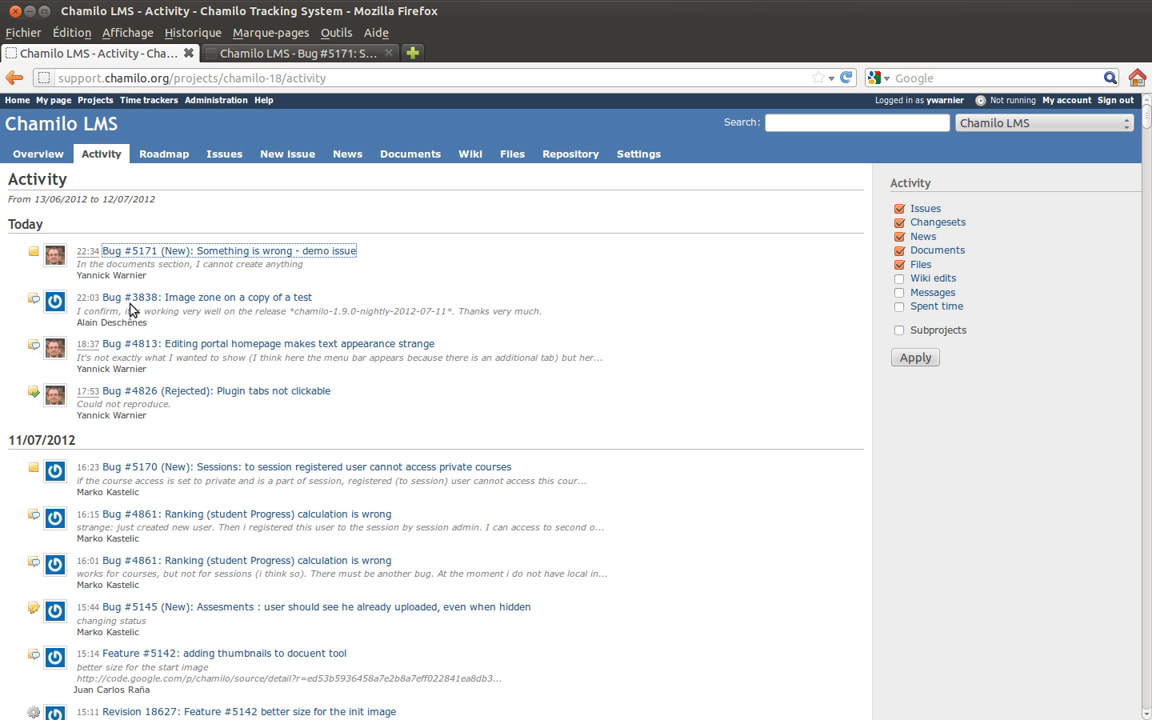
# Highlight the description excerpt and then the author of the Bug #5171 activity entry.
pyautogui.moveTo(80, 267); pyautogui.dragTo(310, 268)
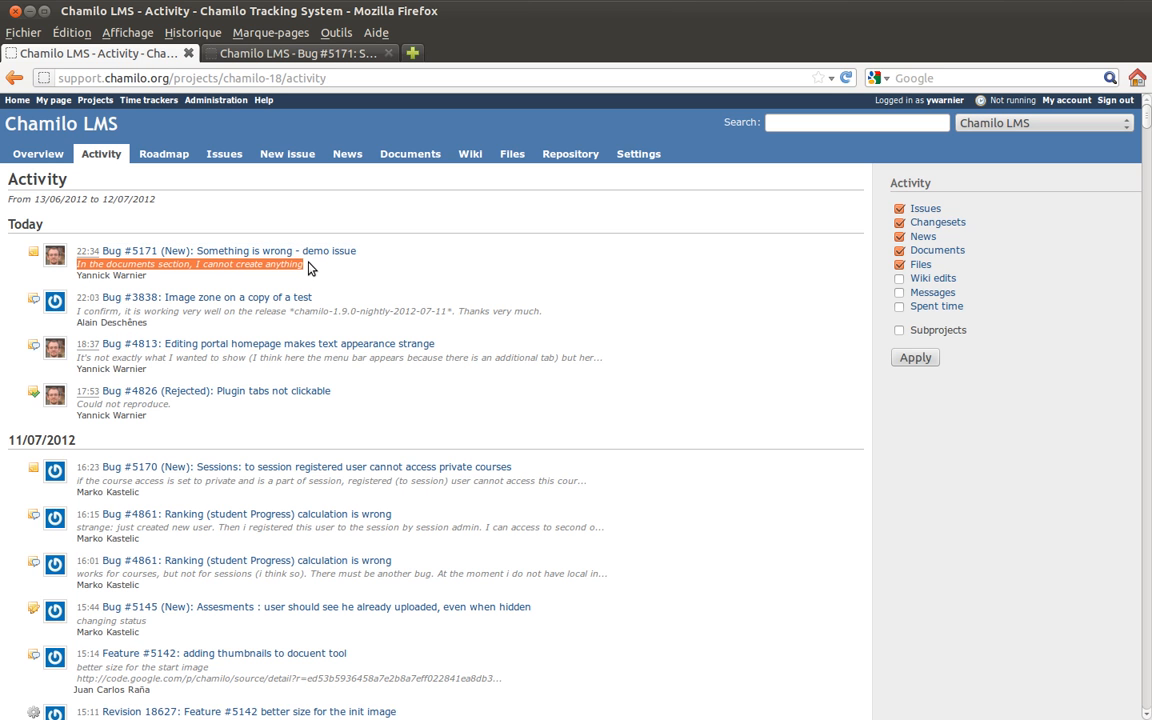
pyautogui.click(306, 268)
pyautogui.moveTo(78, 276); pyautogui.dragTo(187, 275)
pyautogui.click(187, 275)
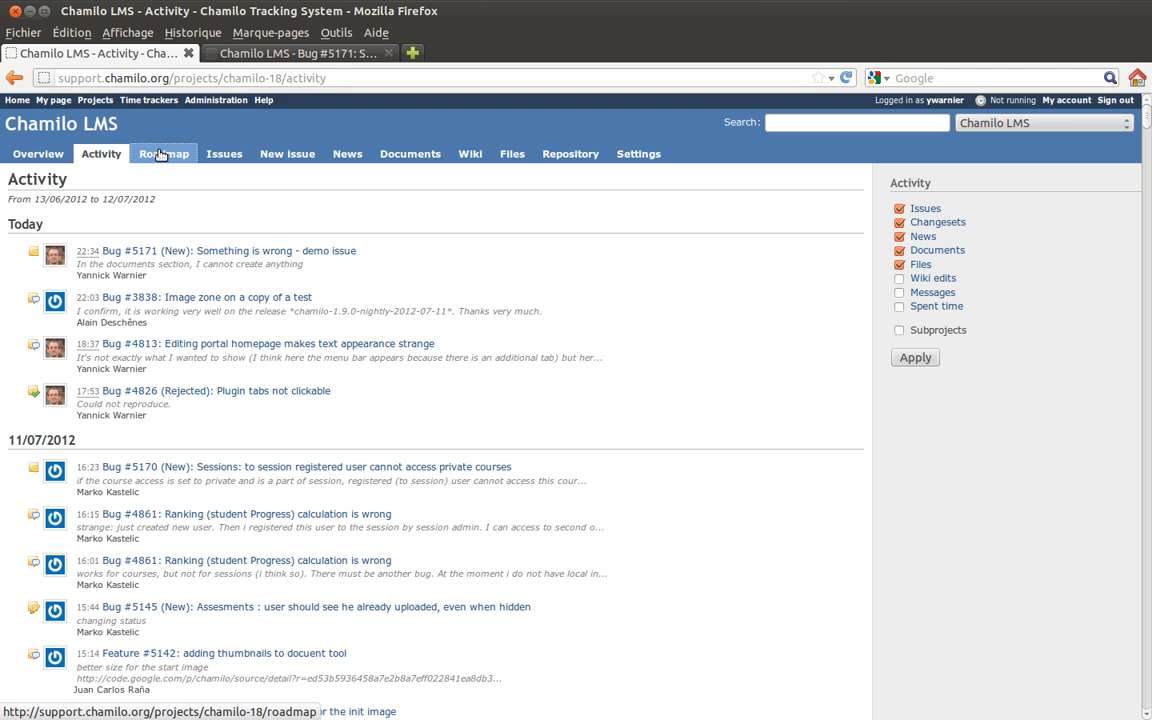
# Open the project roadmap and examine the closed and open percentages of version 1.9 RC1.
pyautogui.click(158, 154)
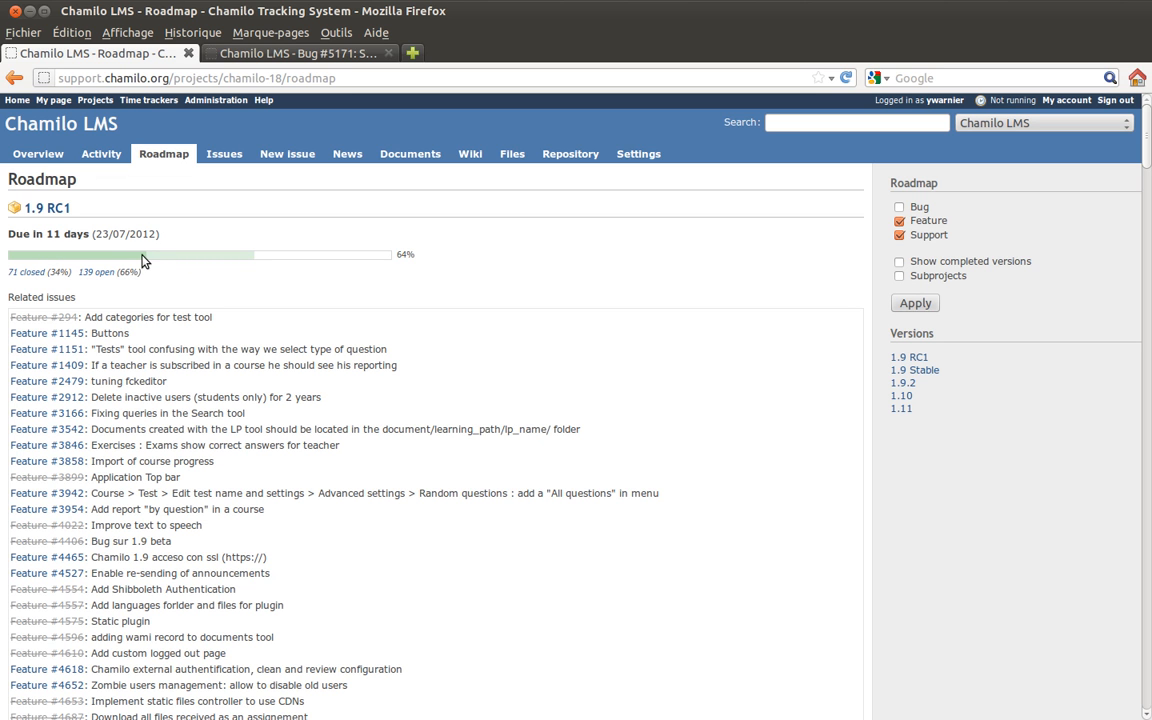
pyautogui.moveTo(68, 278); pyautogui.dragTo(53, 276)
pyautogui.click(53, 276)
pyautogui.moveTo(117, 272); pyautogui.dragTo(136, 272)
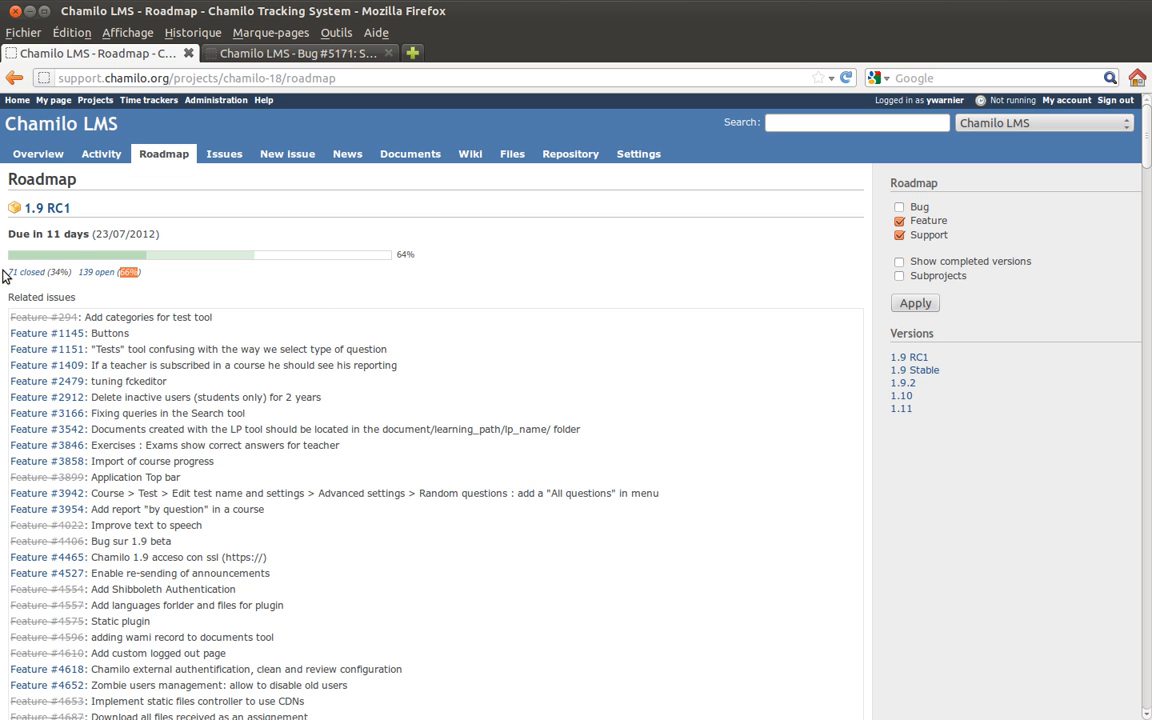
# View the open issues of version 1.9 RC1 in a separate browser tab and return to the roadmap.
pyautogui.middleClick(95, 273)
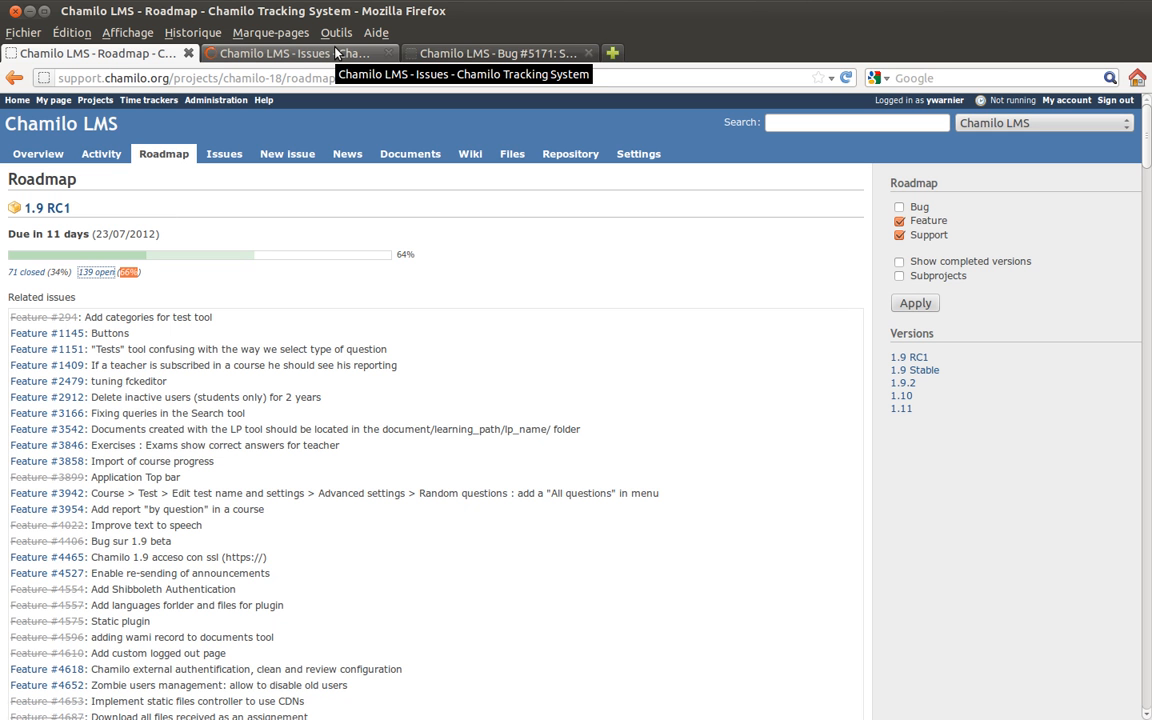
pyautogui.click(300, 53)
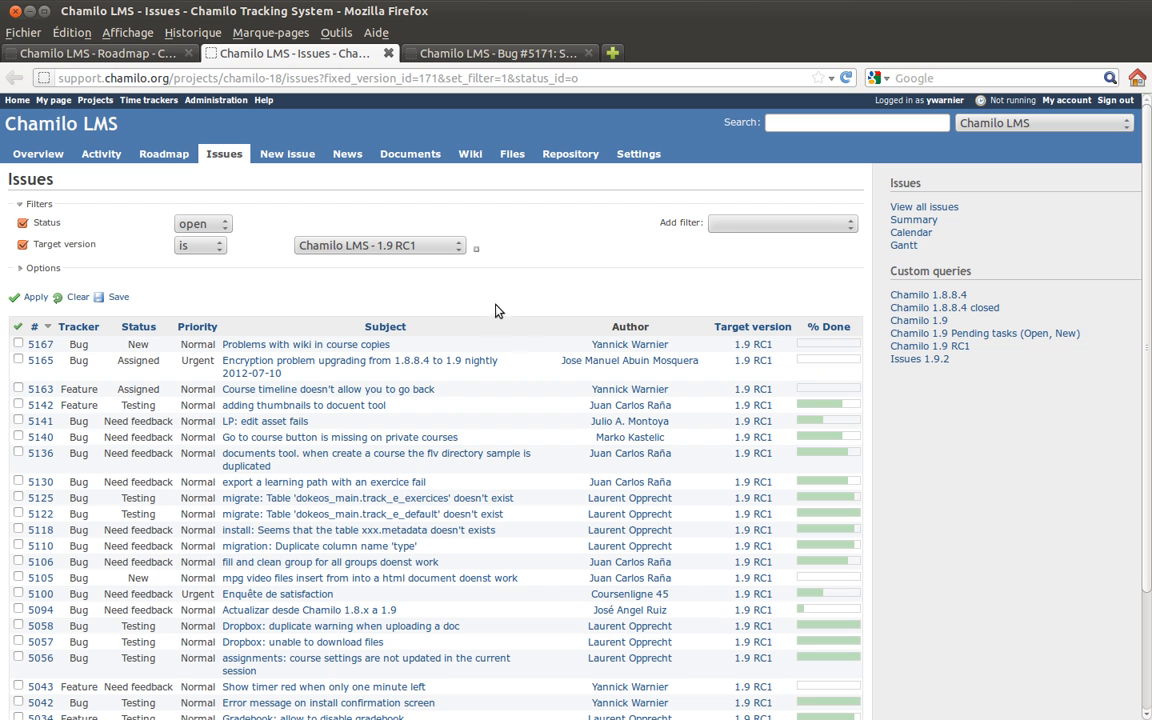
pyautogui.click(153, 53)
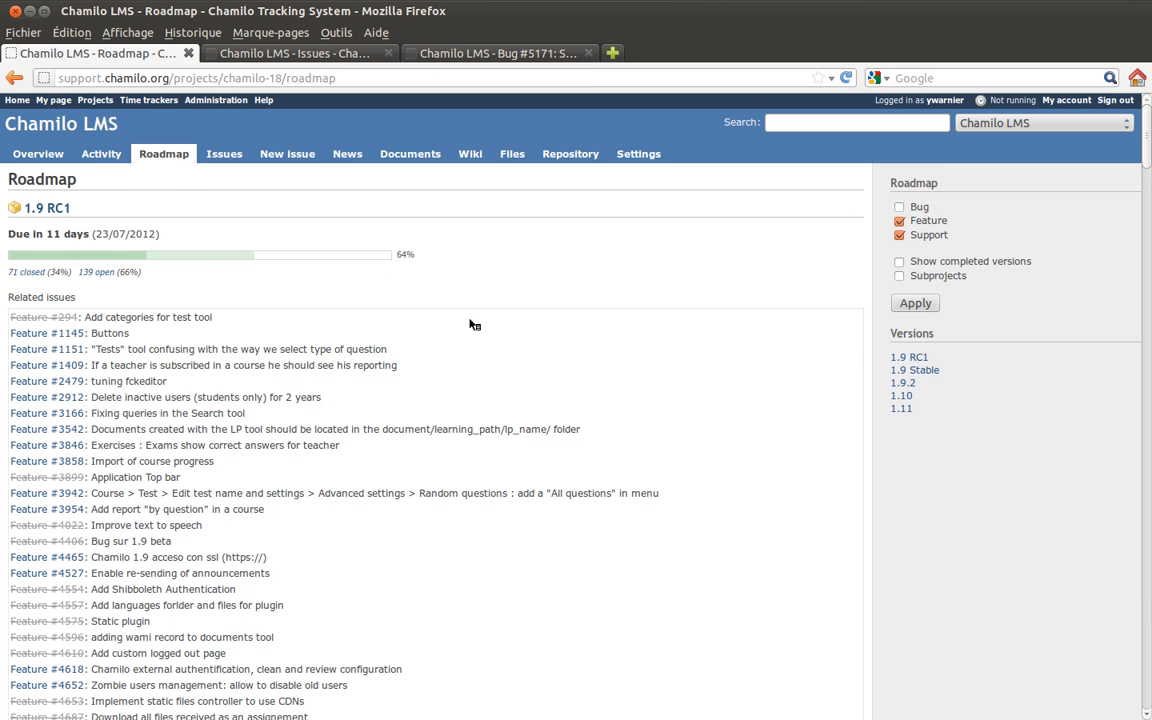
# Review the roadmap's progress and related issues from 1.9 RC1 through 1.9 Stable and 1.9.2, and return to its beginning.
pyautogui.scroll(-15, 525, 355)
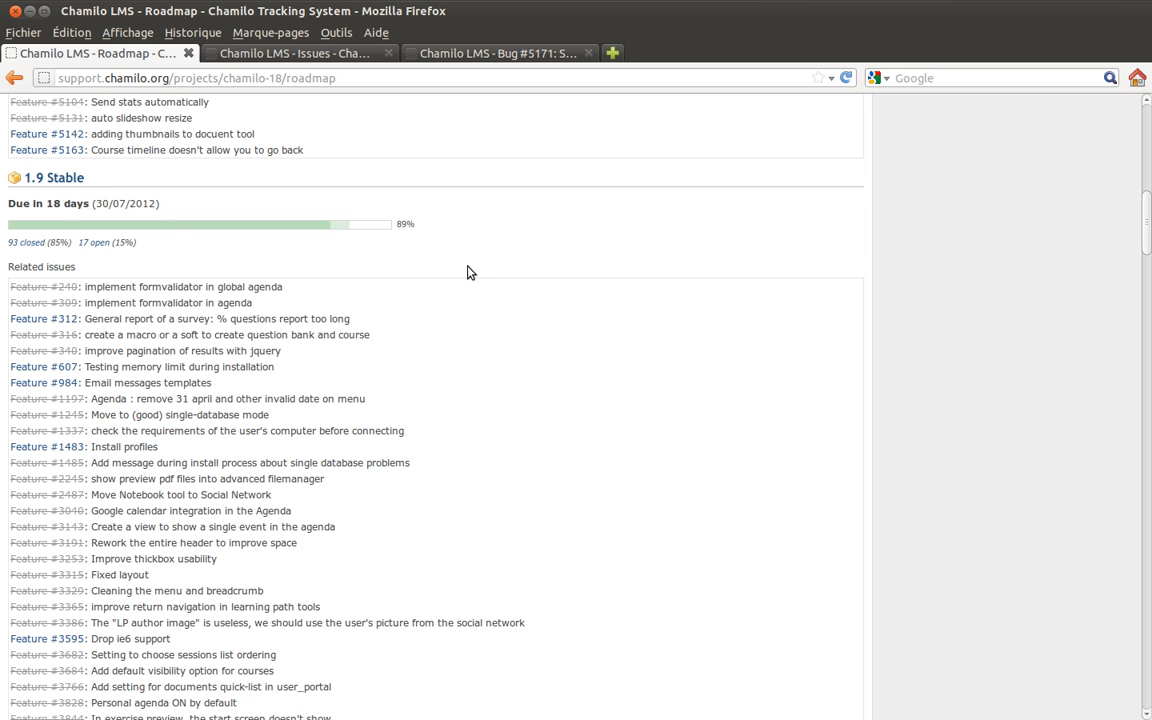
pyautogui.scroll(-20, 474, 272)
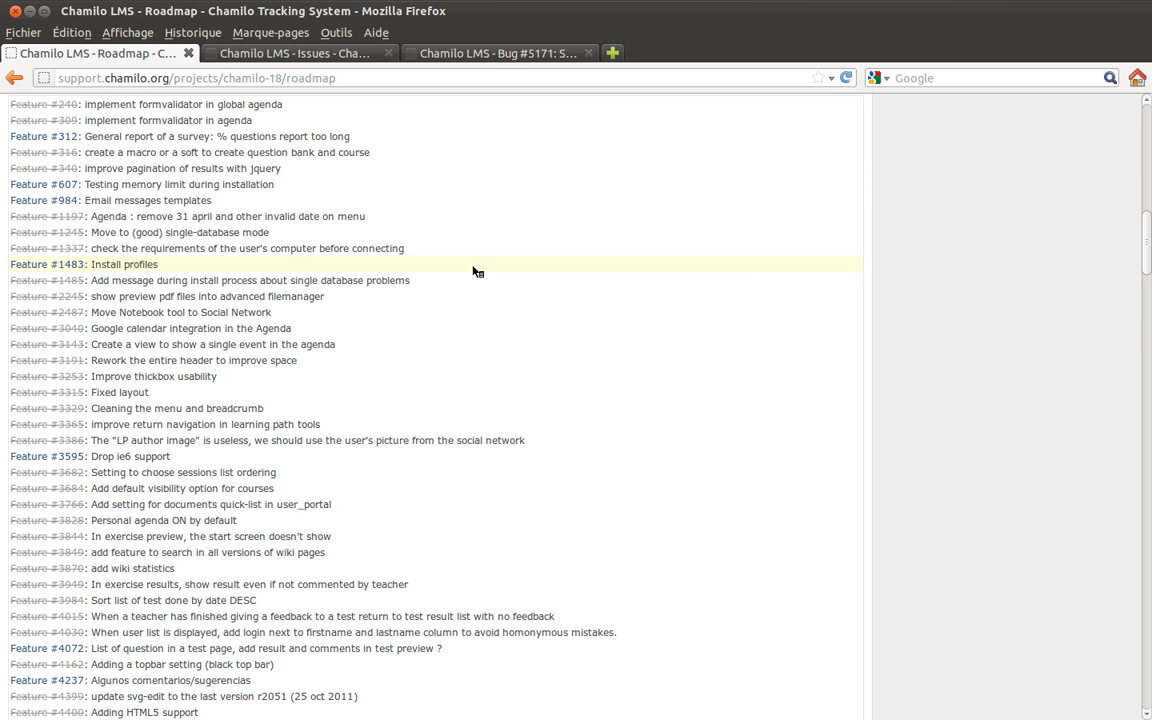
pyautogui.scroll(-2, 476, 271)
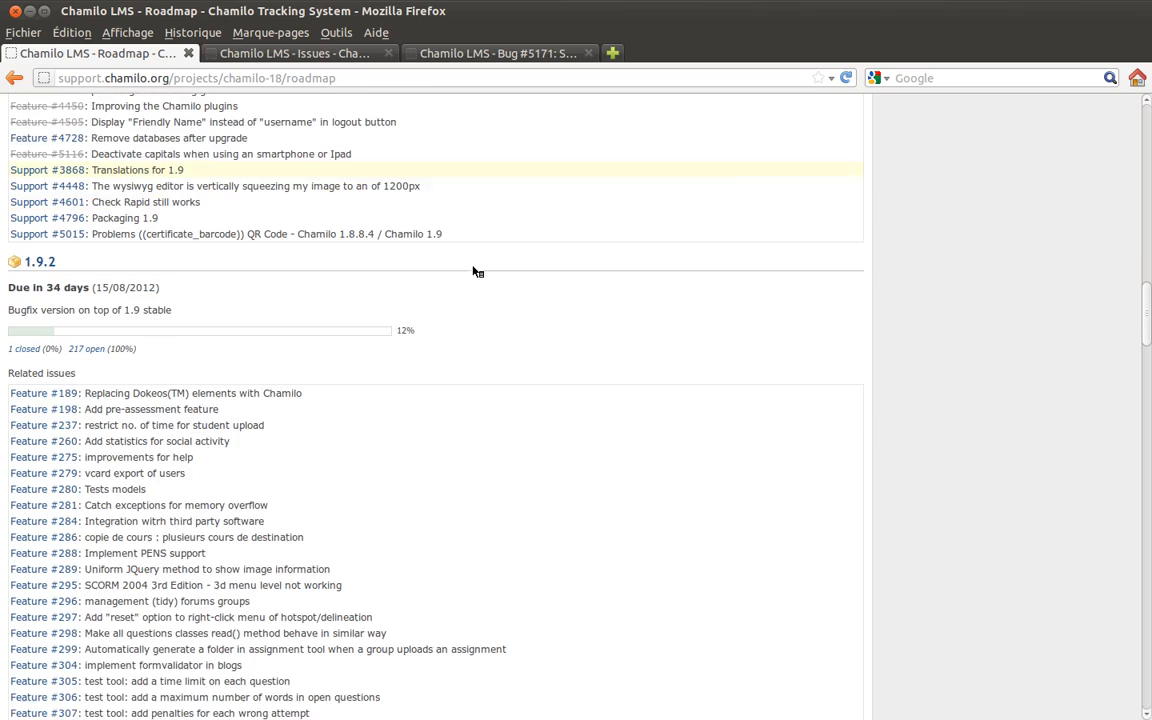
pyautogui.scroll(-2, 474, 272)
pyautogui.scroll(-14, 474, 272)
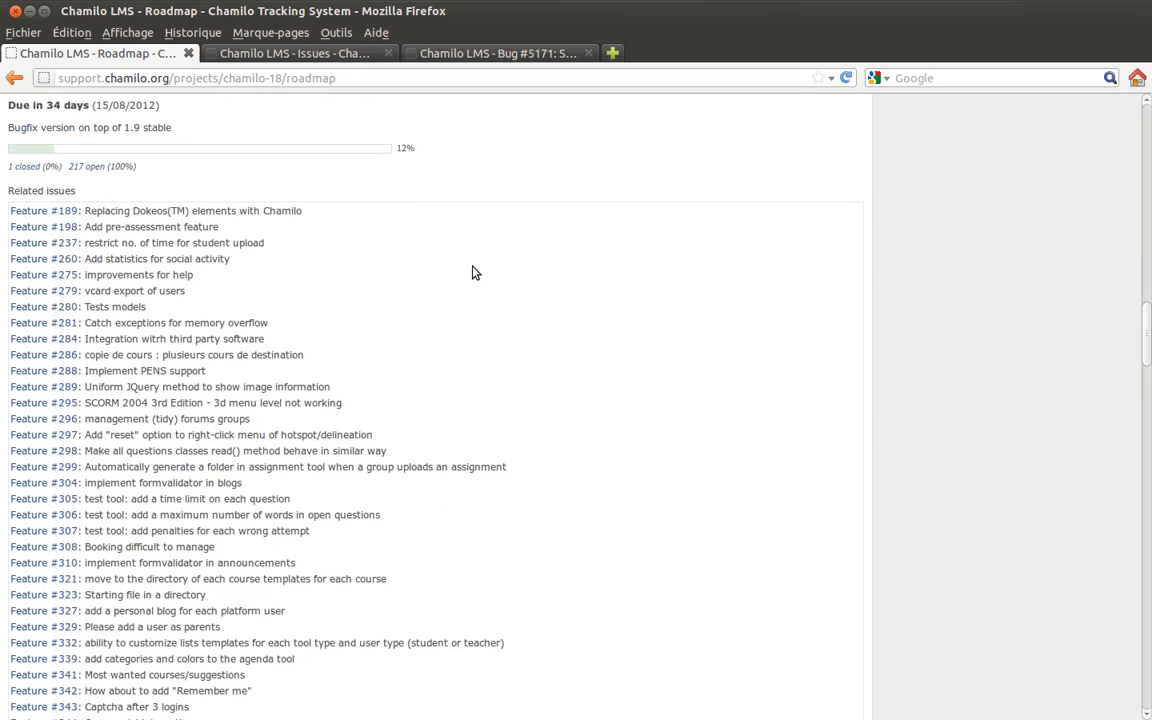
pyautogui.scroll(-20, 477, 272)
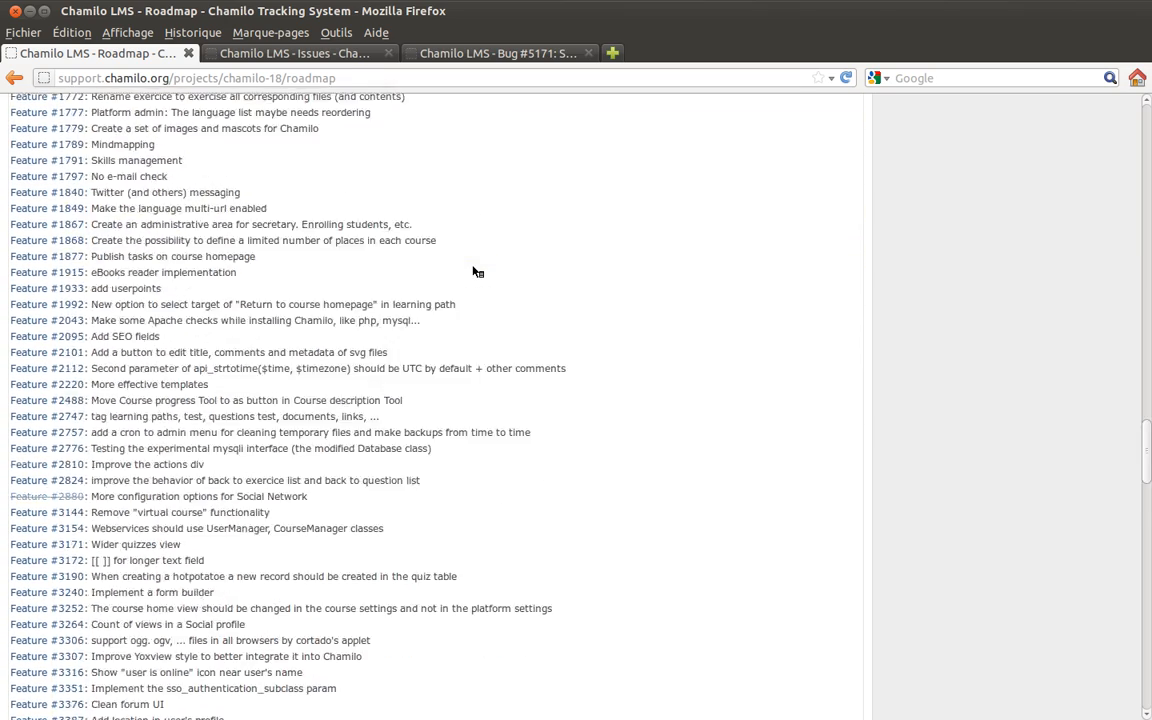
pyautogui.scroll(16, 477, 272)
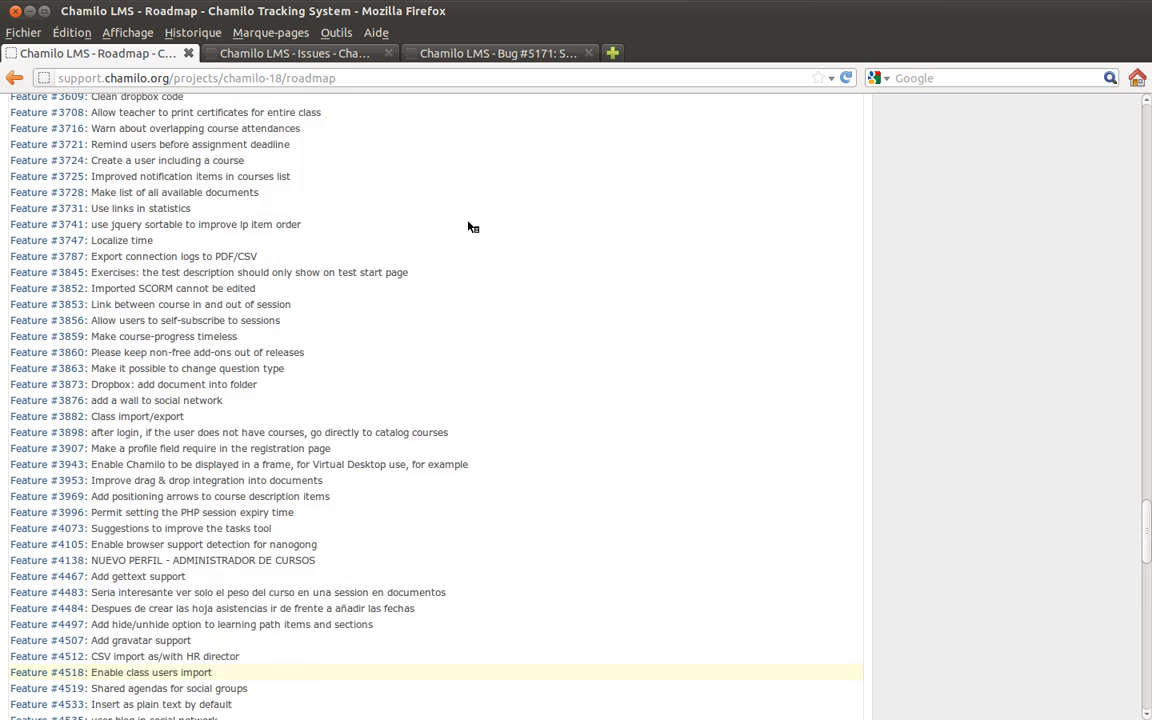
pyautogui.moveTo(1145, 520); pyautogui.dragTo(1145, 130)
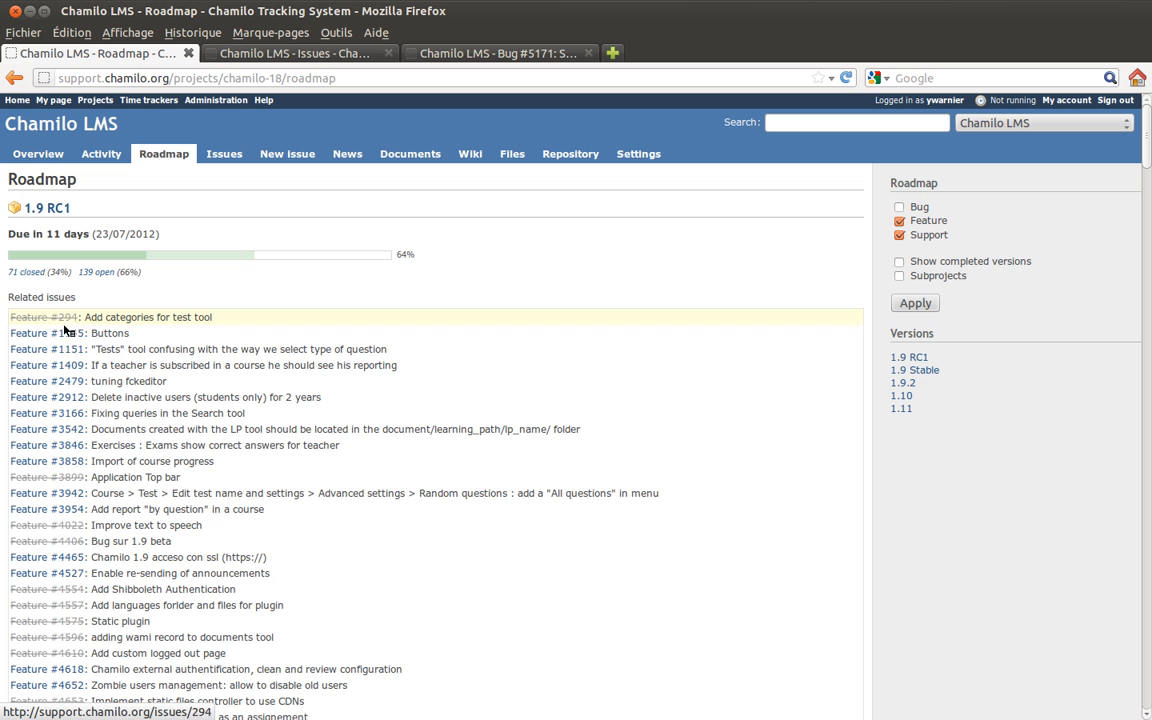
# Include bugs in the roadmap's tracker filter, apply it, and review the related issues for 1.9 RC1.
pyautogui.click(899, 207)
pyautogui.click(914, 304)
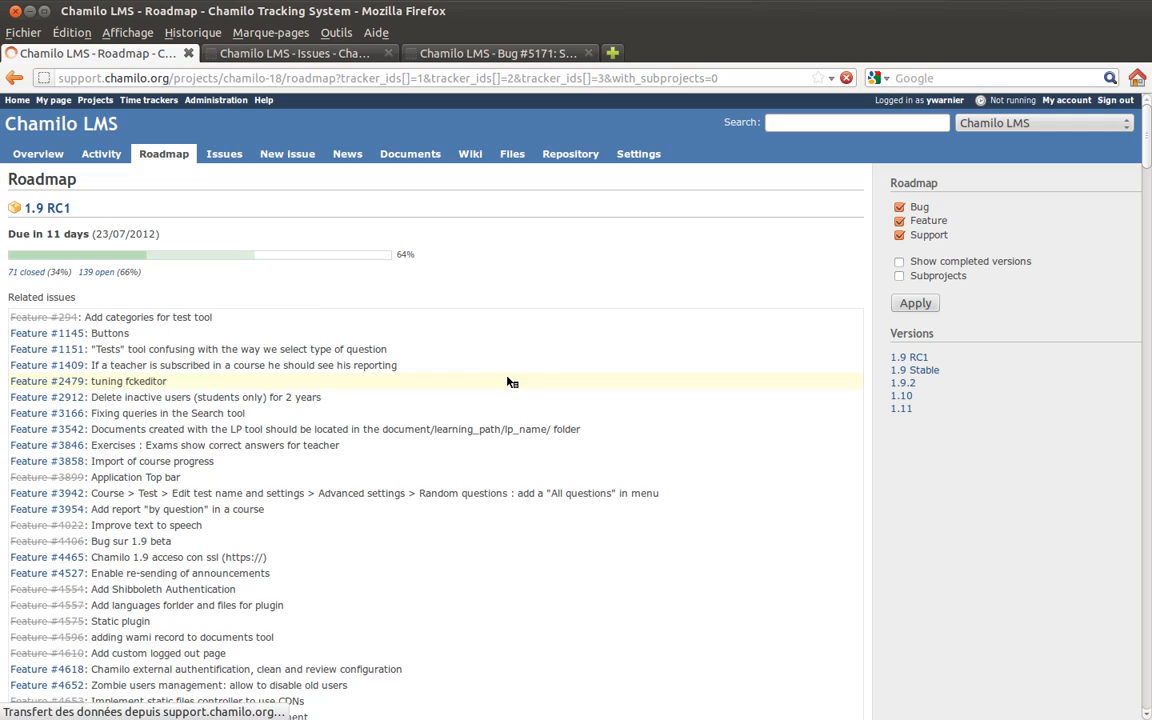
pyautogui.scroll(-15, 452, 373)
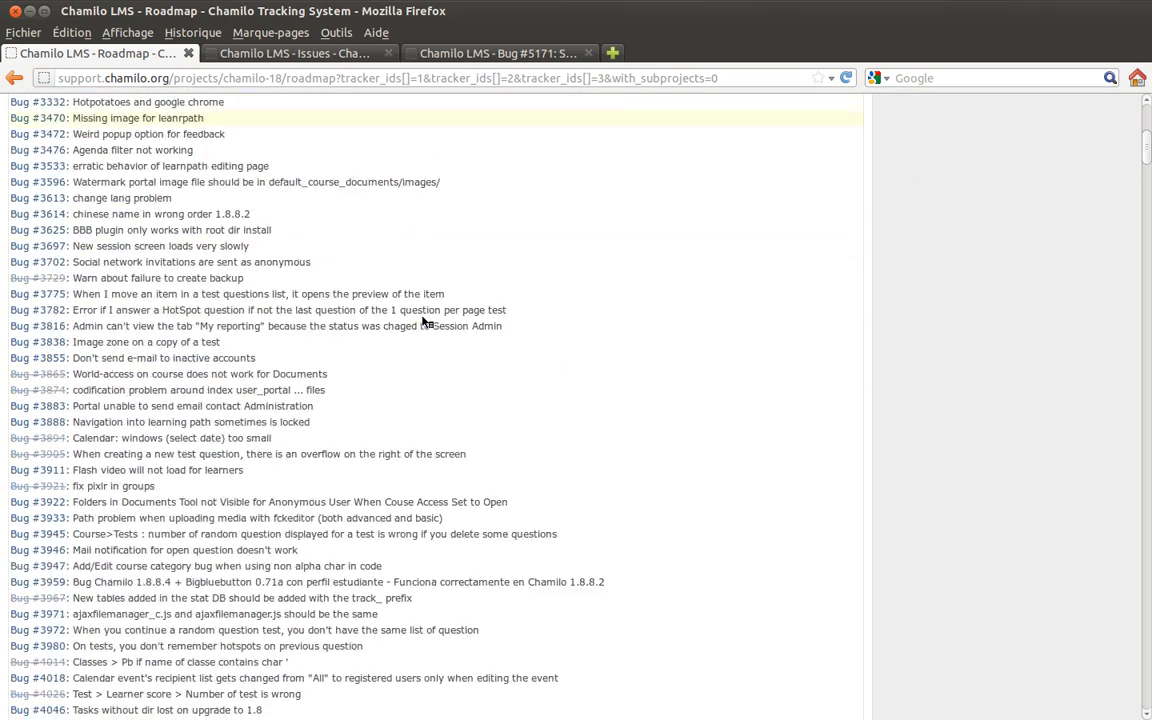
pyautogui.scroll(-20, 430, 315)
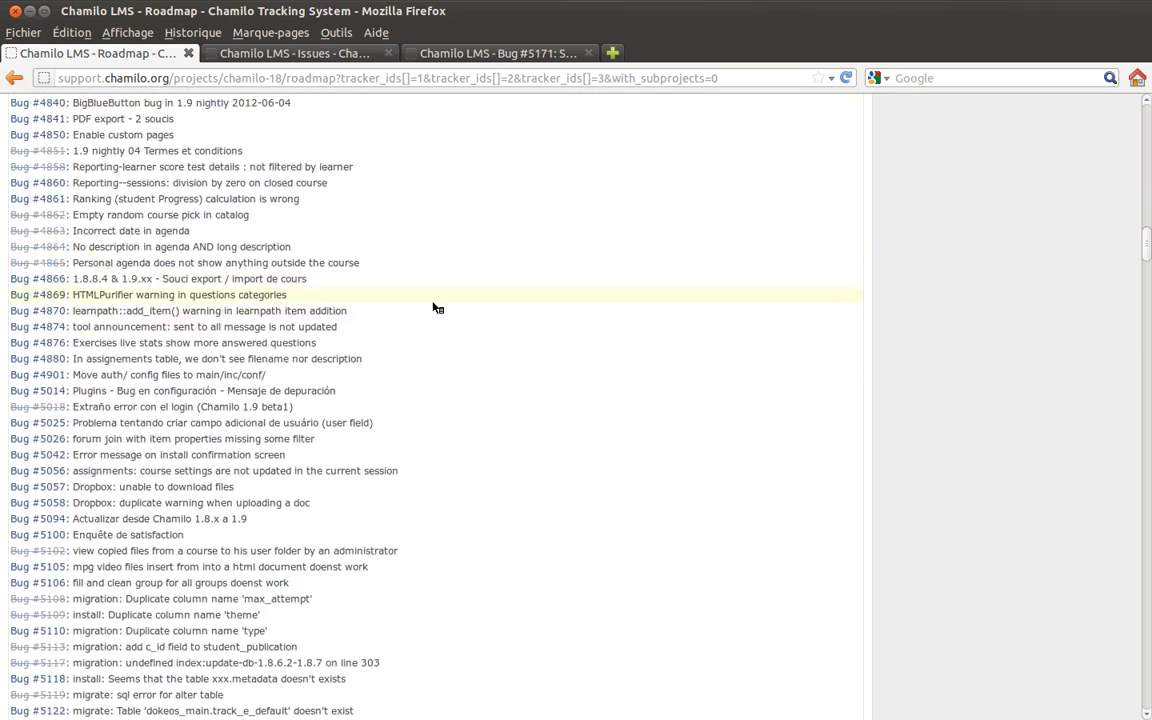
pyautogui.scroll(-15, 435, 306)
pyautogui.scroll(20, 435, 306)
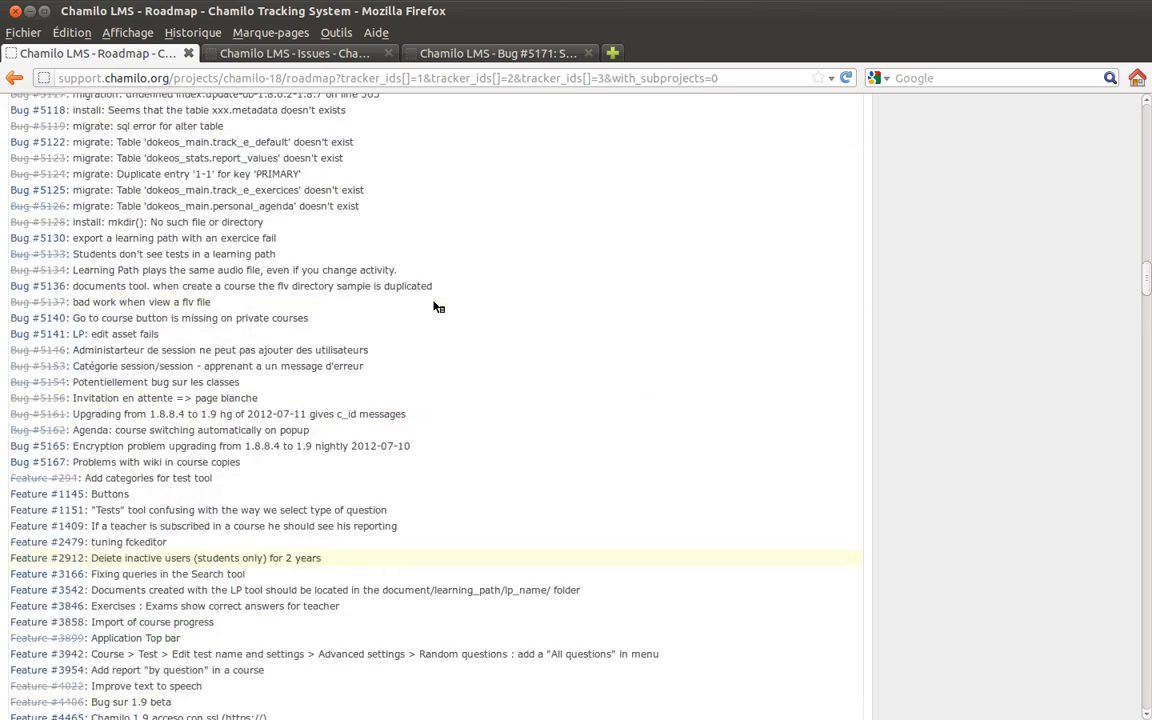
pyautogui.scroll(20, 437, 306)
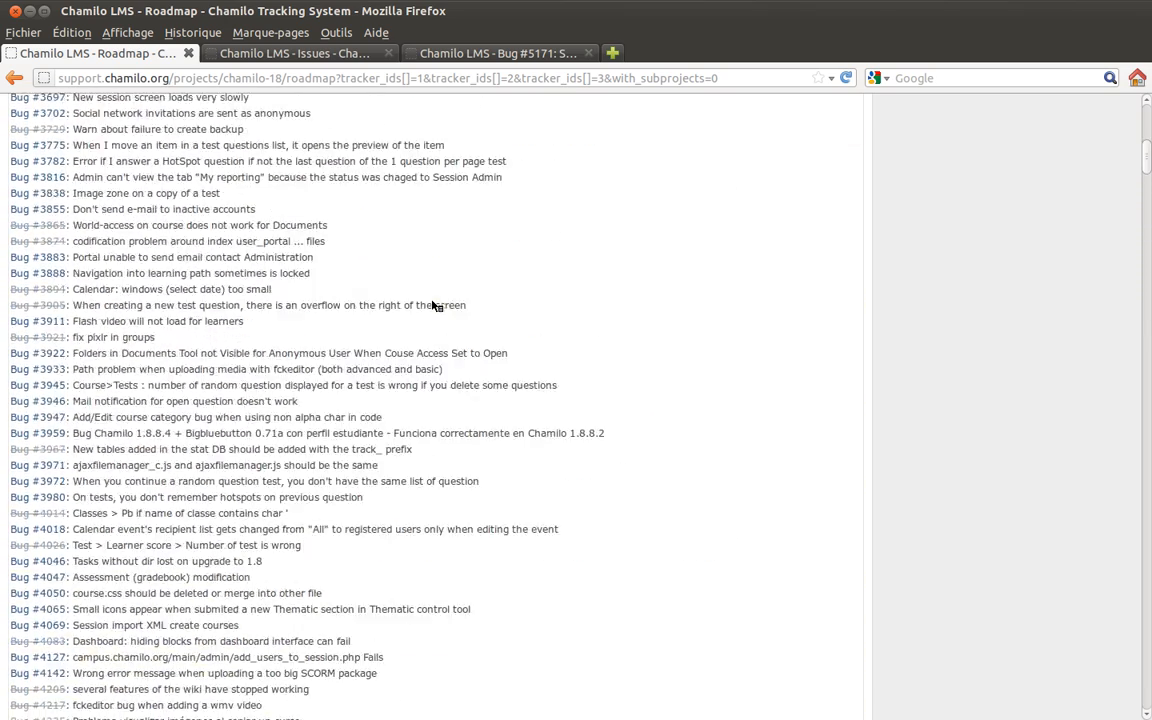
pyautogui.scroll(4, 462, 312)
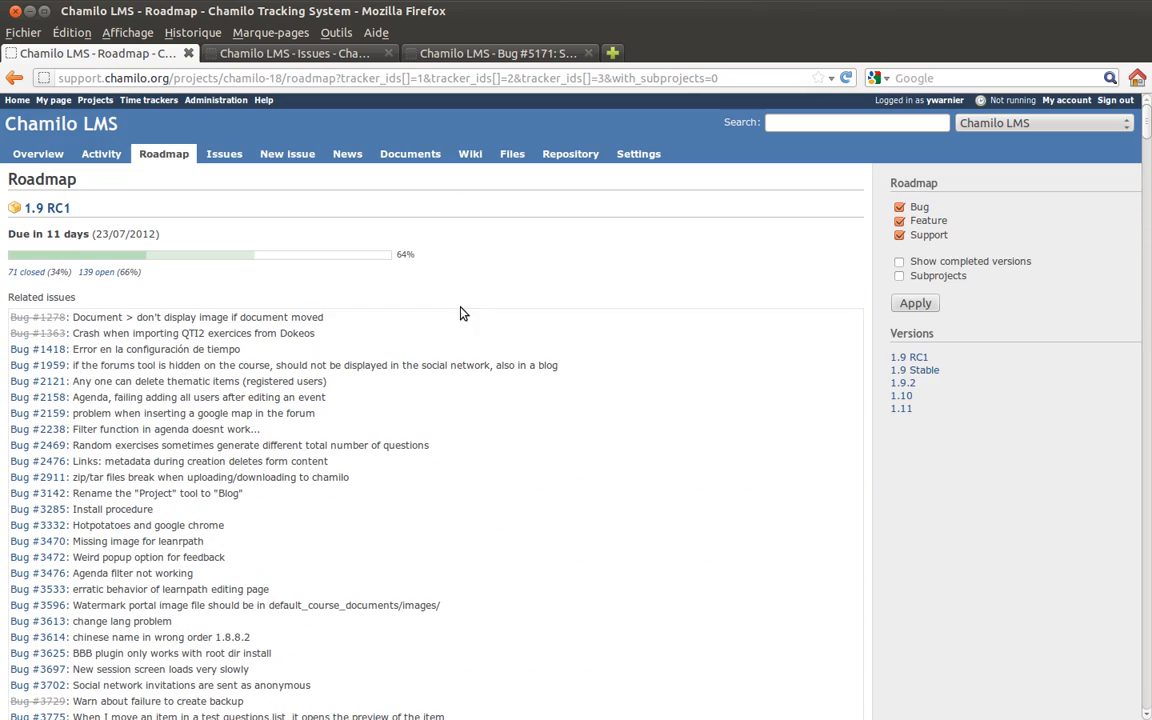
# Exclude bugs from the roadmap again, applying the filter with only Feature and Support.
pyautogui.click(899, 207)
pyautogui.click(913, 305)
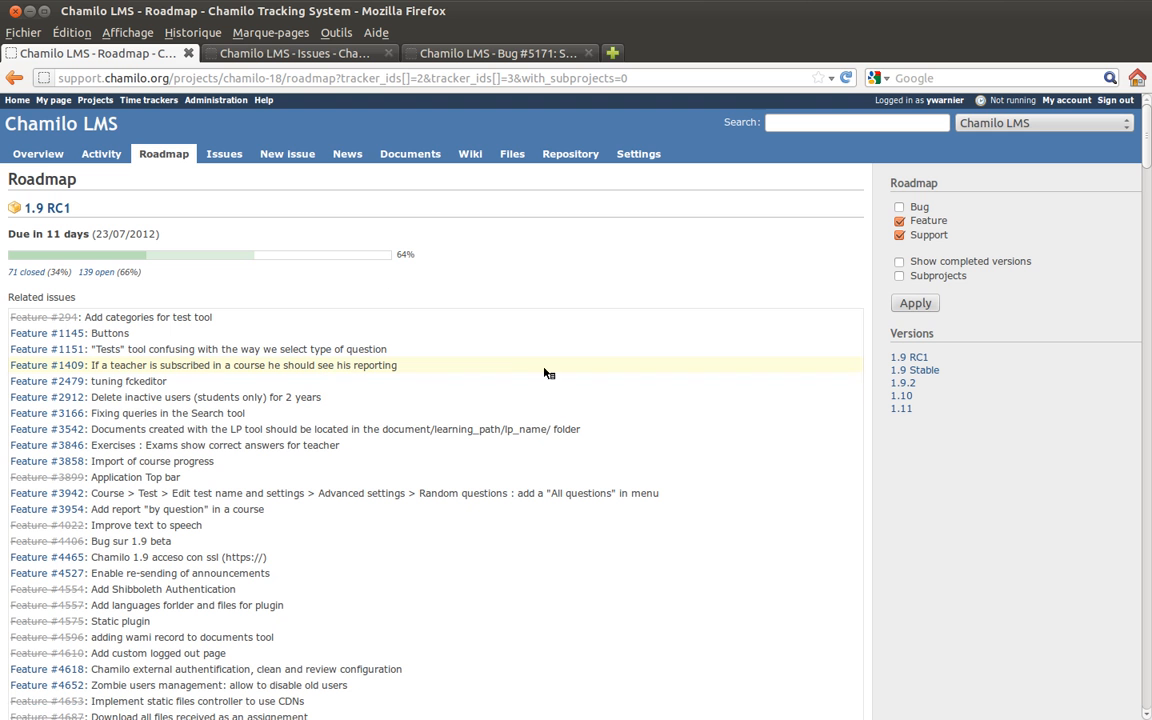
# Open the project's issues list and examine its Status and Target version filters.
pyautogui.click(215, 158)
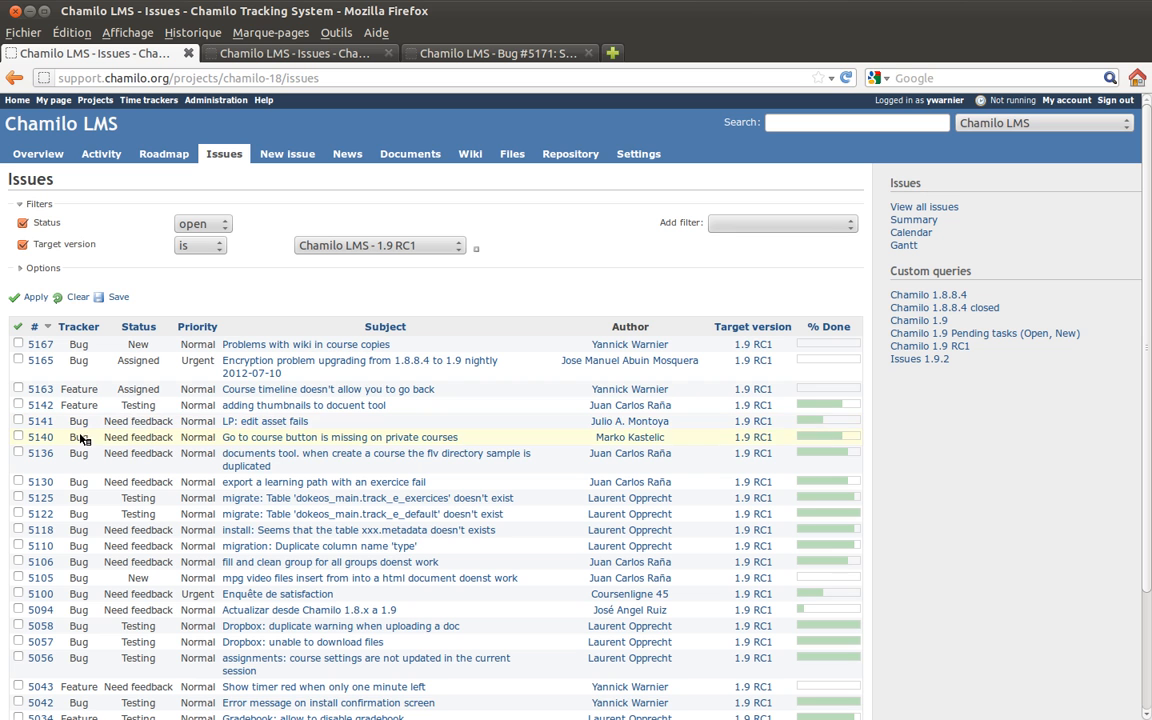
pyautogui.doubleClick(46, 222)
pyautogui.click(268, 219)
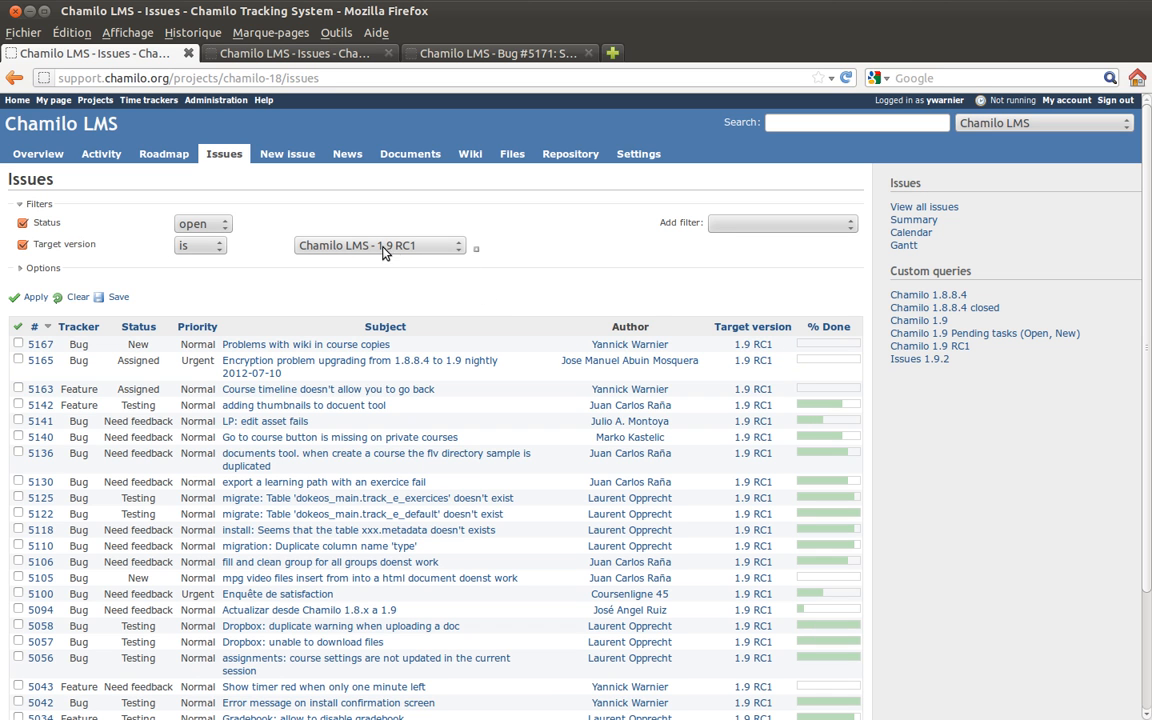
# Examine the additional issue filters that can be added and the paging and export options below the issues list.
pyautogui.click(745, 224)
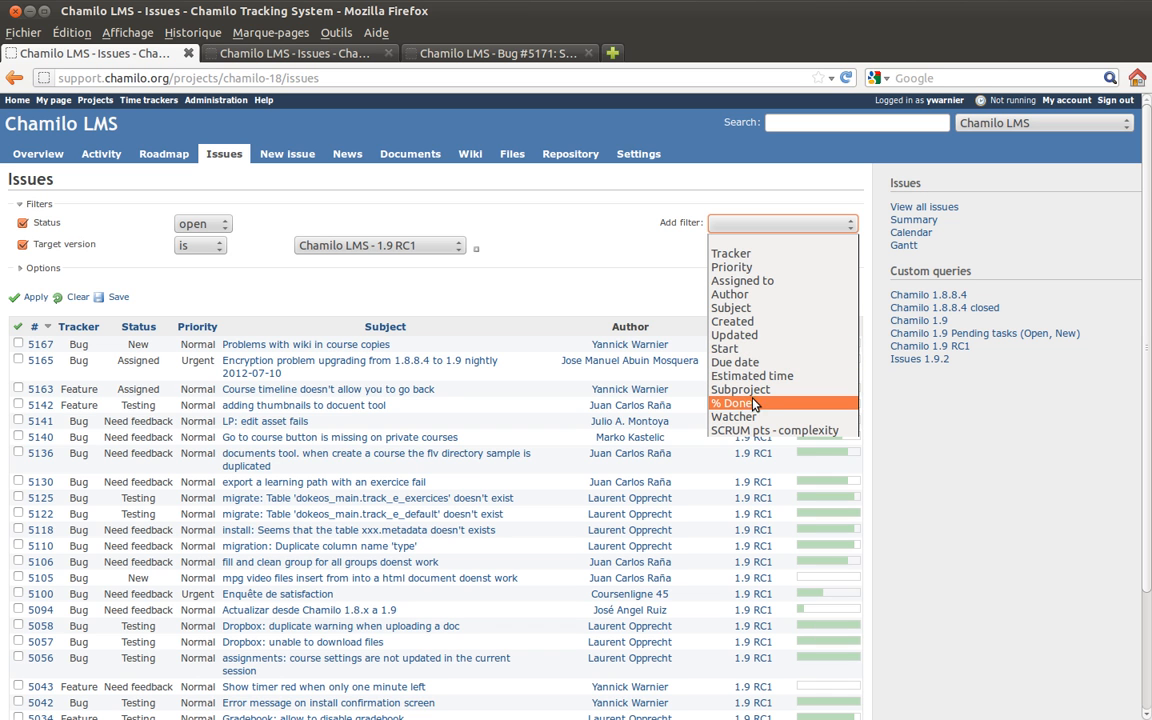
pyautogui.click(585, 261)
pyautogui.scroll(-3, 540, 249)
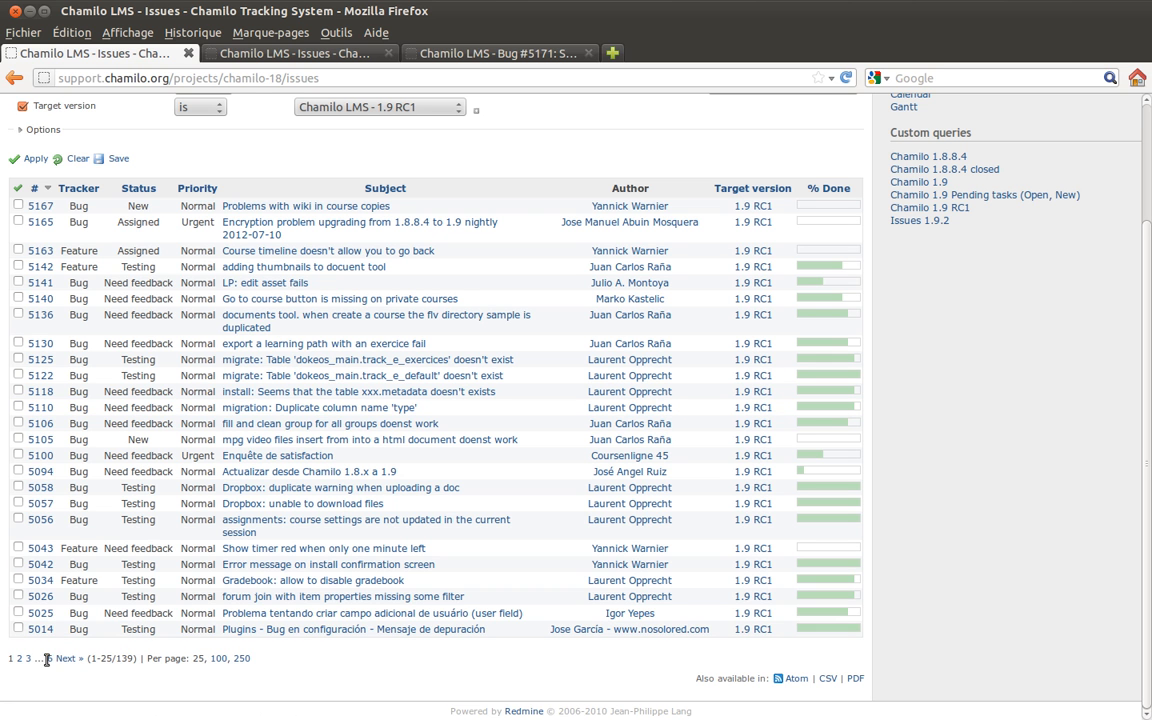
pyautogui.scroll(3, 470, 405)
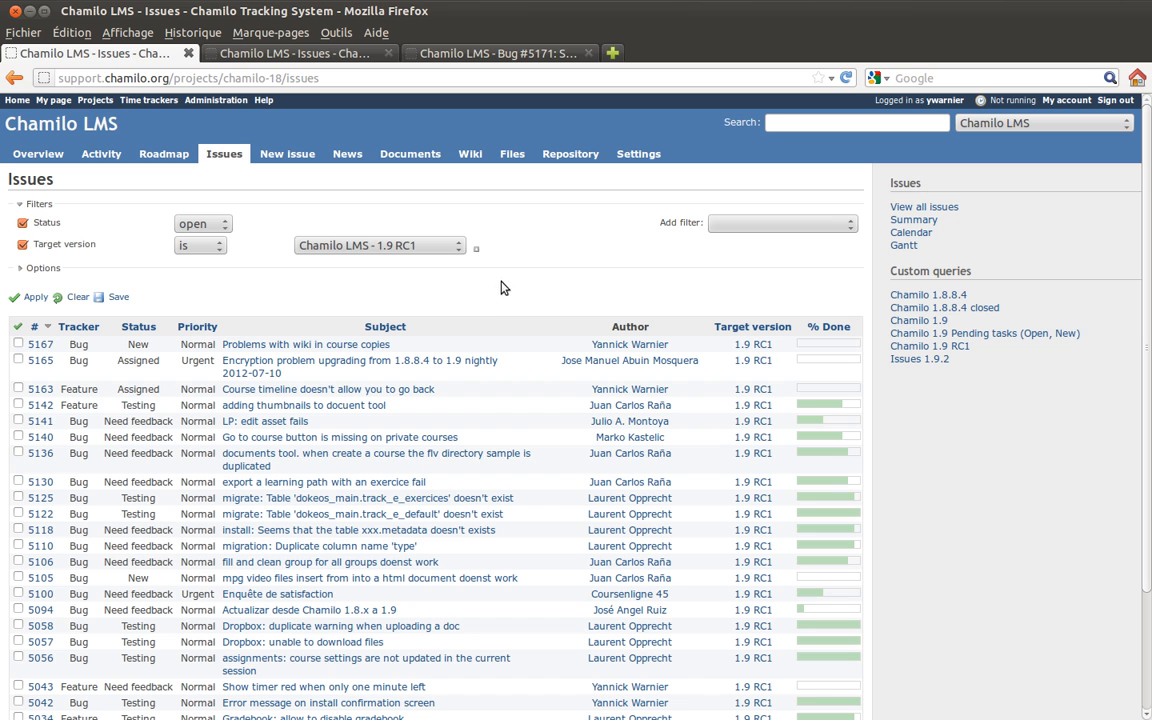
# Start a new issue with the Bug tracker and enter the subject "Something is wrong - demo issue2".
pyautogui.click(288, 158)
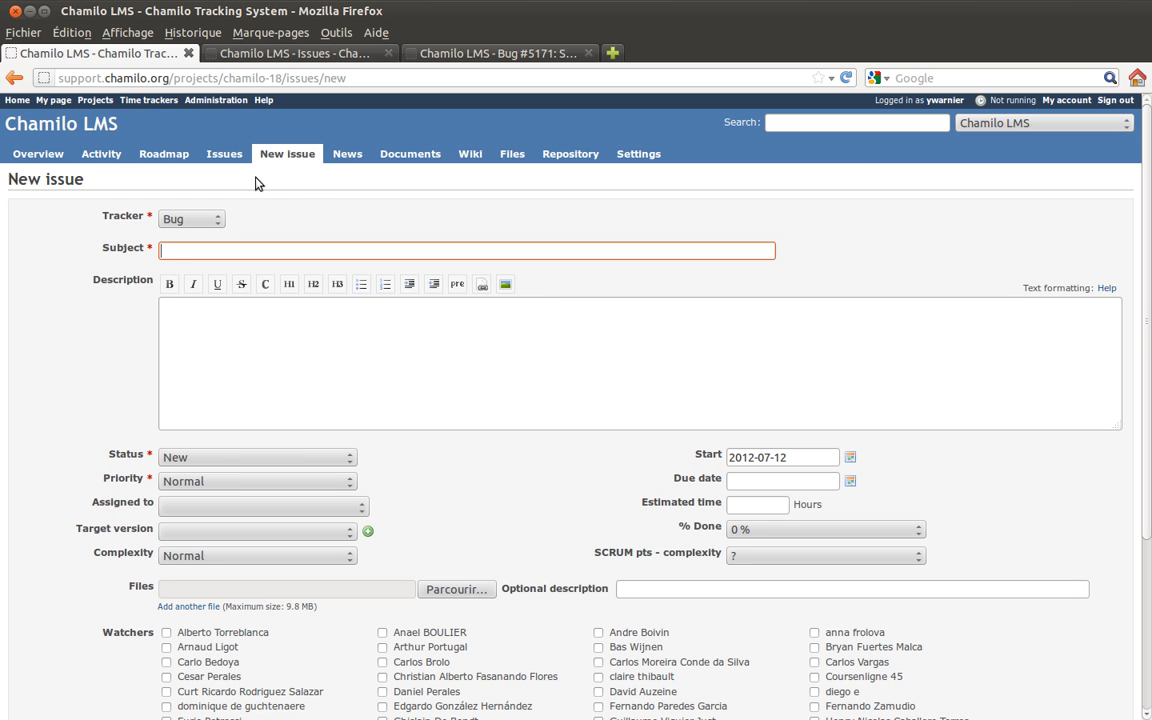
pyautogui.click(217, 219)
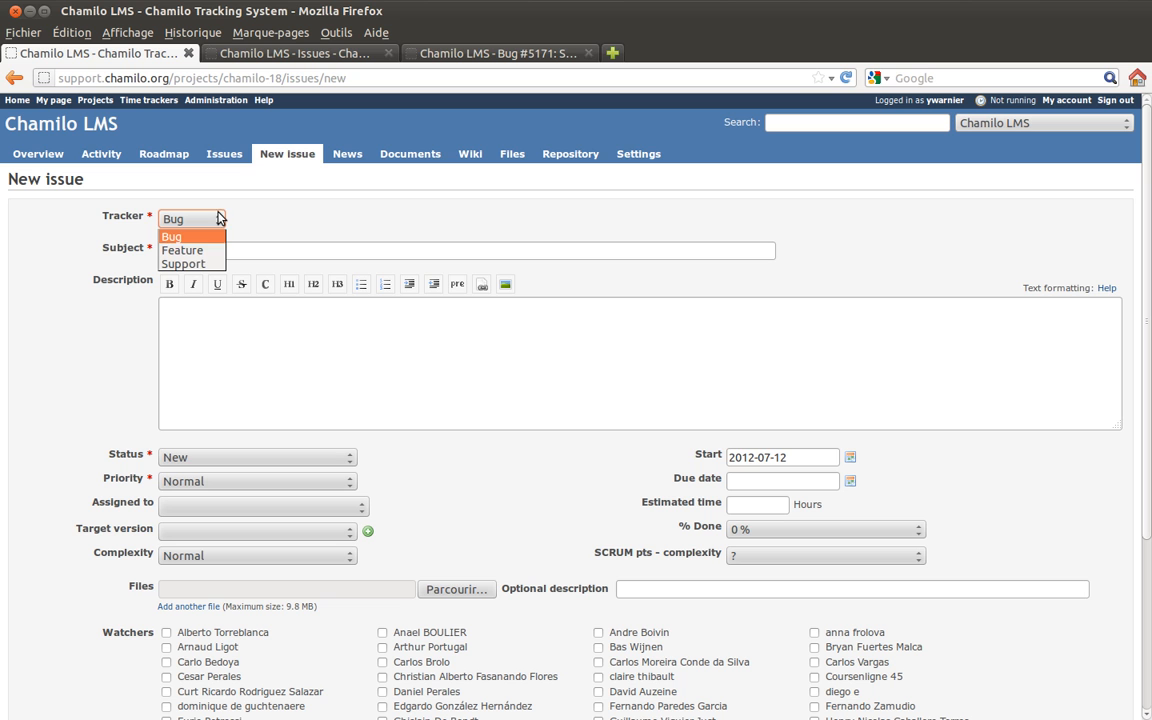
pyautogui.click(310, 228)
pyautogui.click(222, 251)
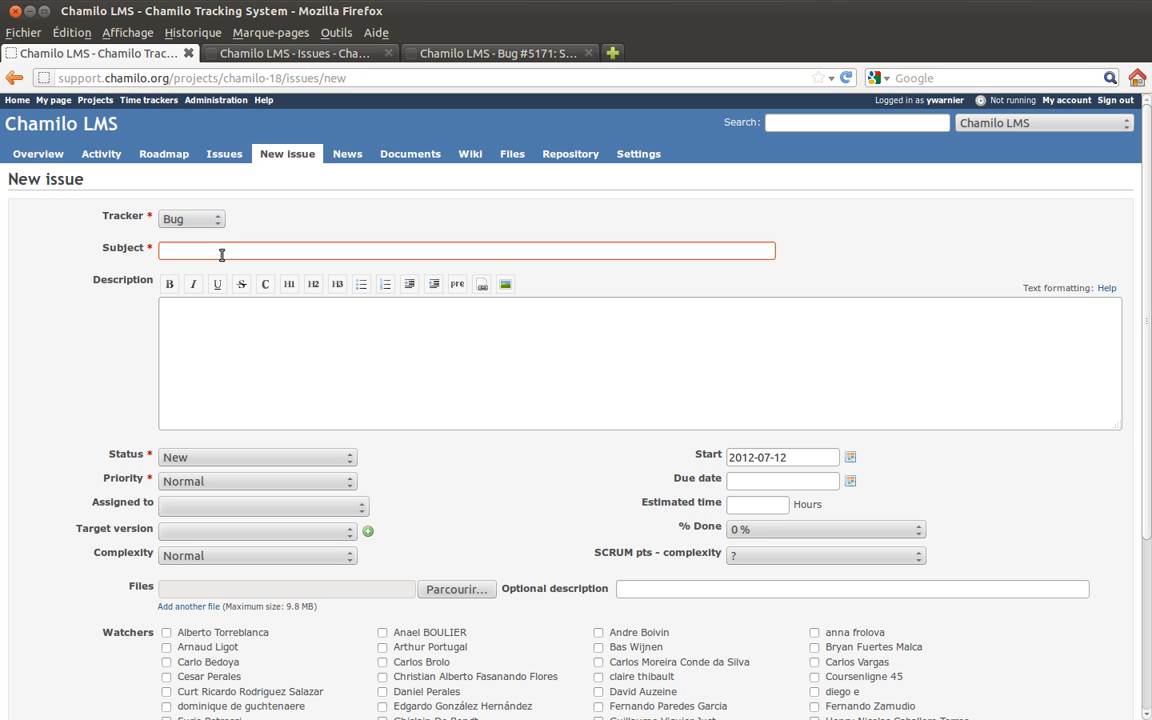
pyautogui.write('Demo issue')
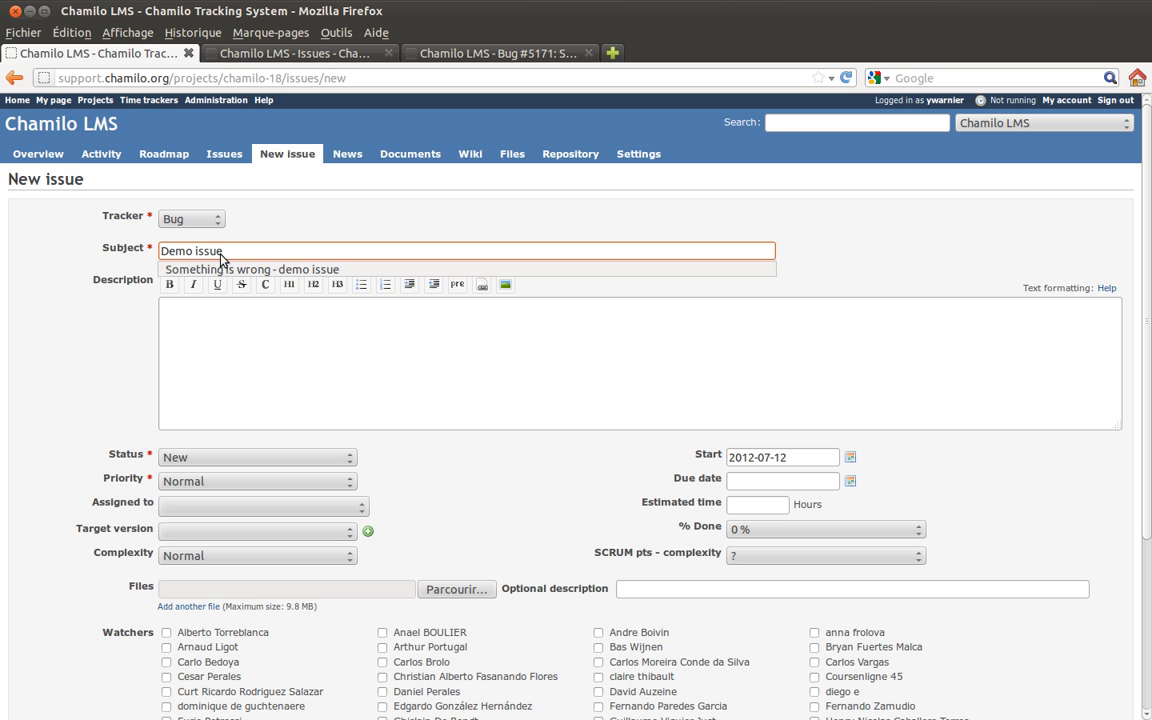
pyautogui.click(226, 269)
pyautogui.click(360, 249)
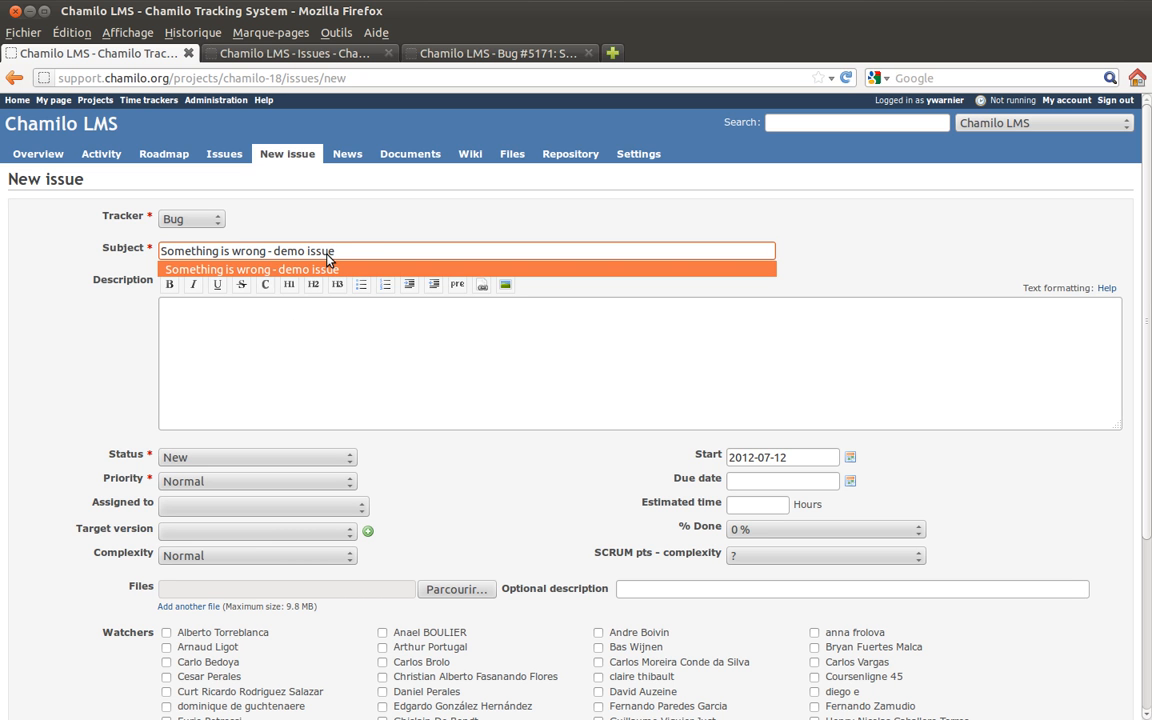
pyautogui.write('2')
# Fill the issue's description with the placeholder text "sznvfksjdnvkjcs sd vsv sd sdvs dvsz efzef zef z".
pyautogui.click(323, 331)
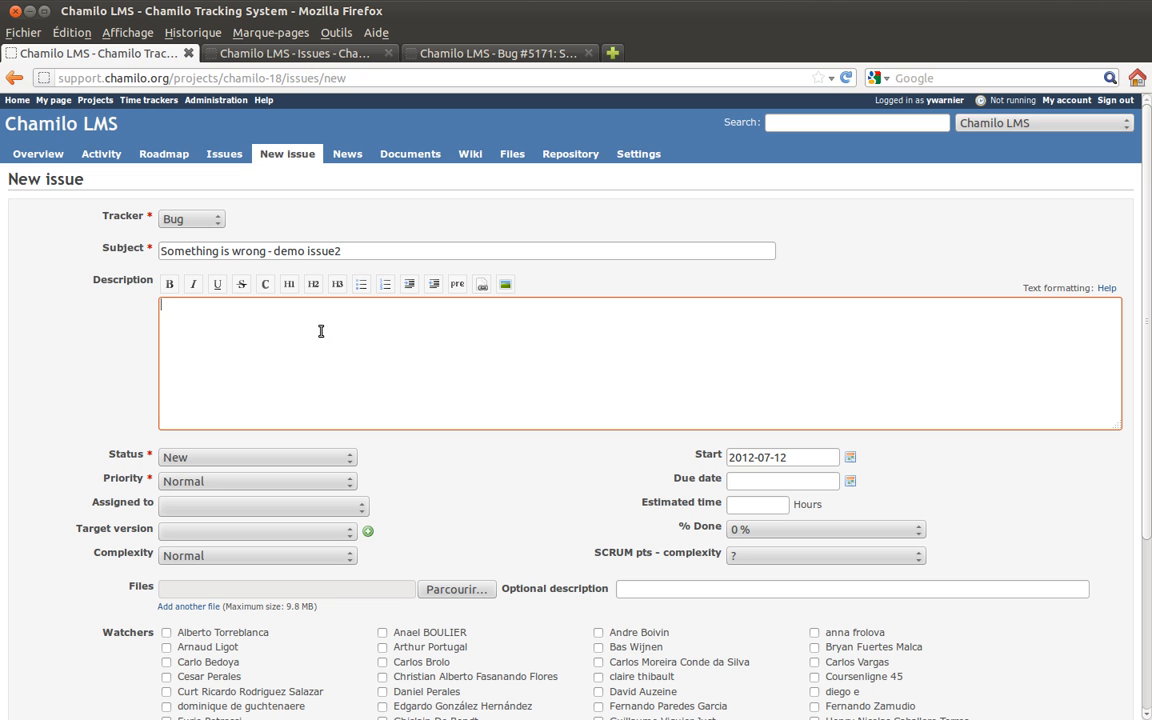
pyautogui.write('sznyfksjdnvkjcs  sd vsv')
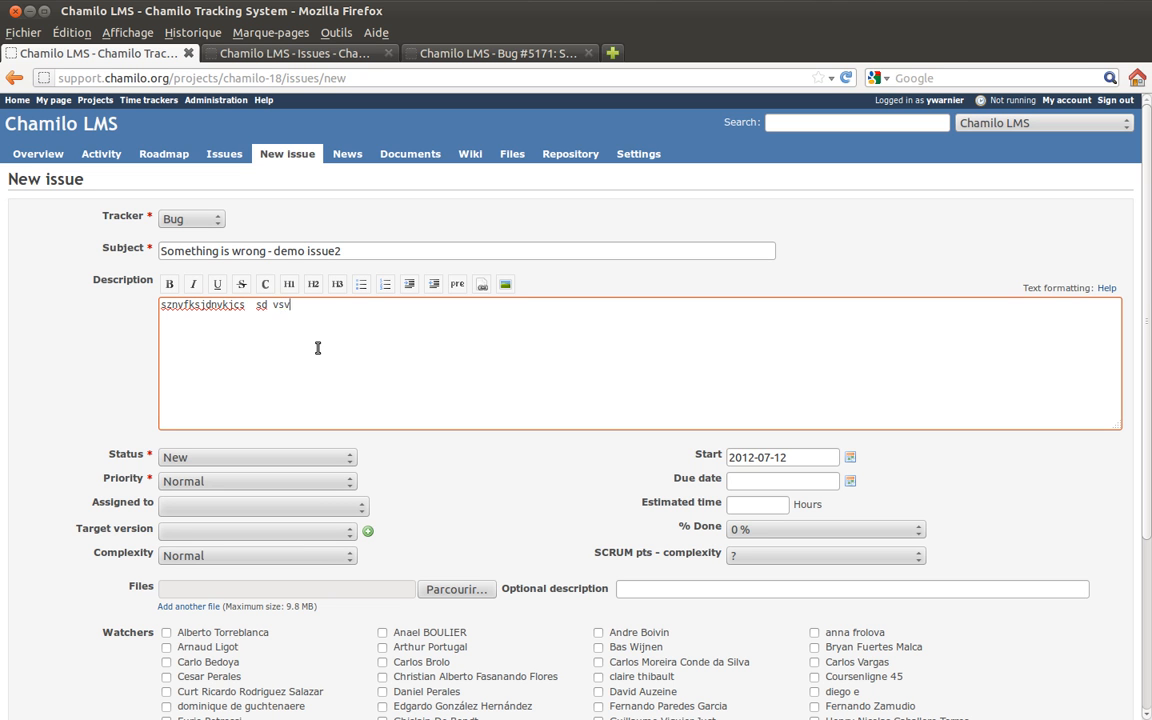
pyautogui.write(' sd sdvs dvsz efzef zef z')
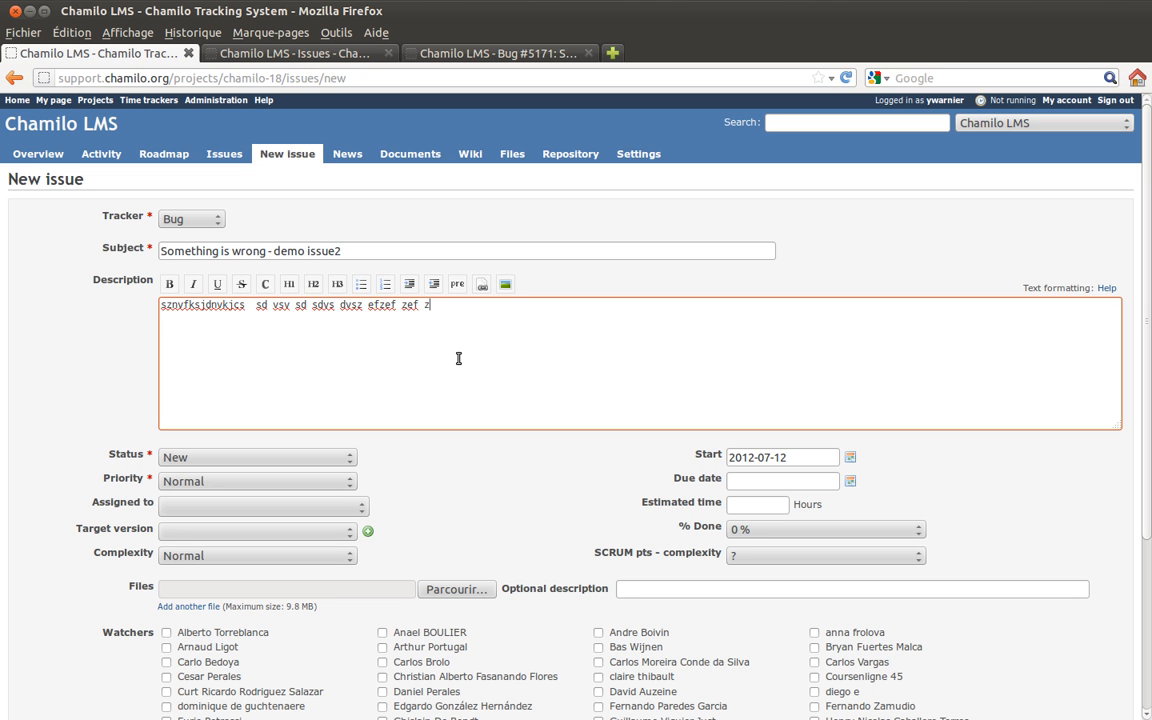
# Assign the new issue to a project member and set its status to Assigned.
pyautogui.click(210, 510)
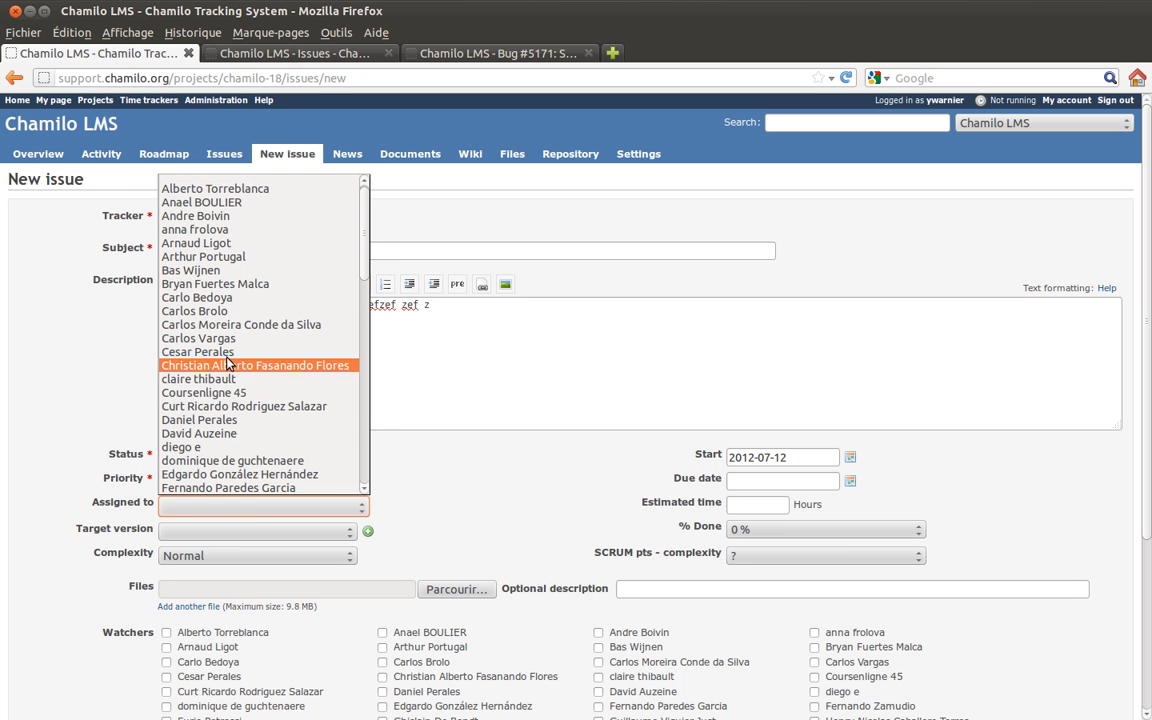
pyautogui.click(229, 352)
pyautogui.click(207, 461)
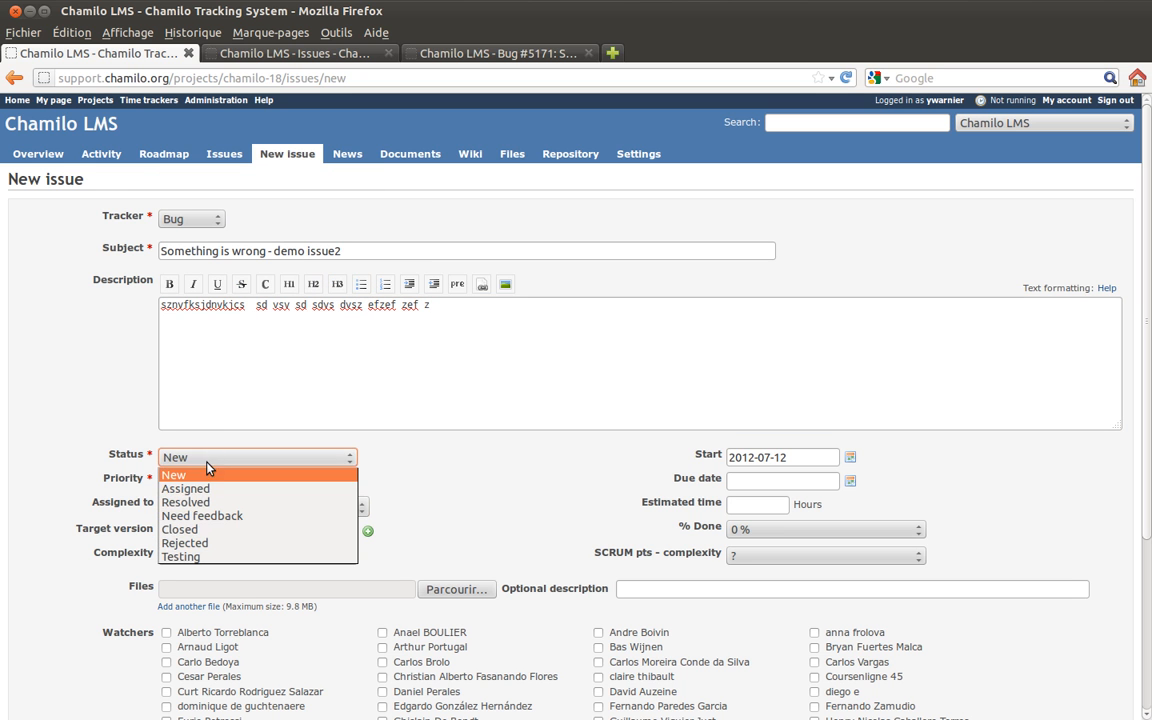
pyautogui.click(204, 486)
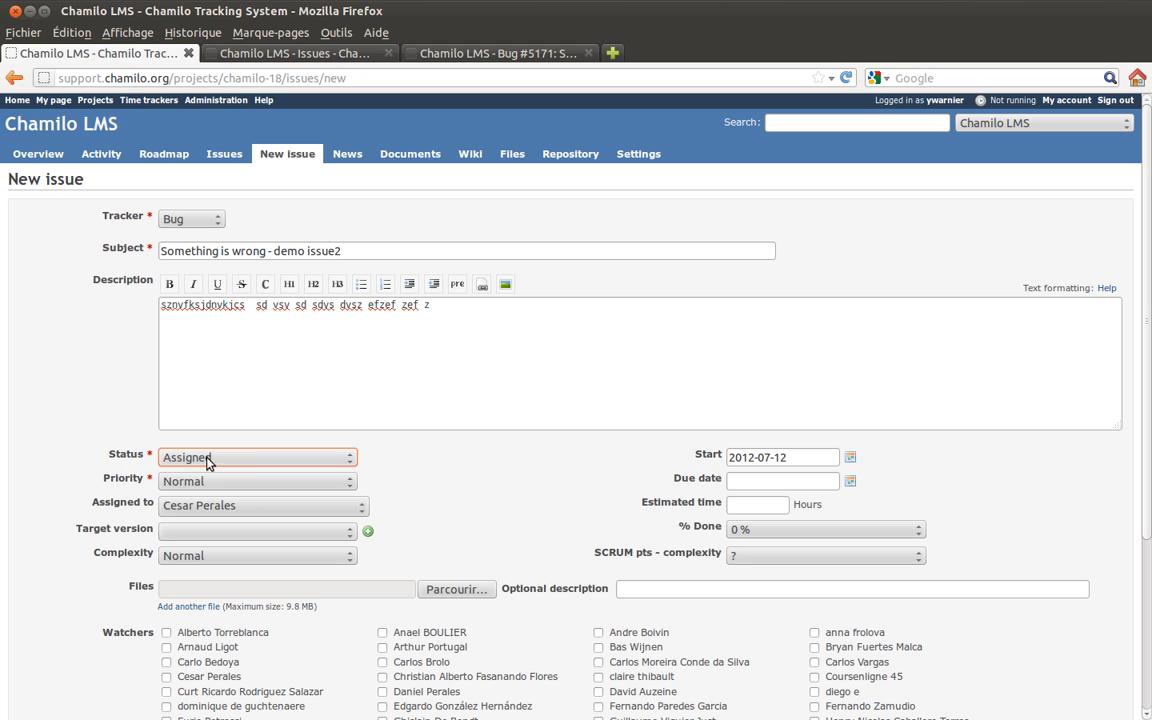
pyautogui.click(276, 516)
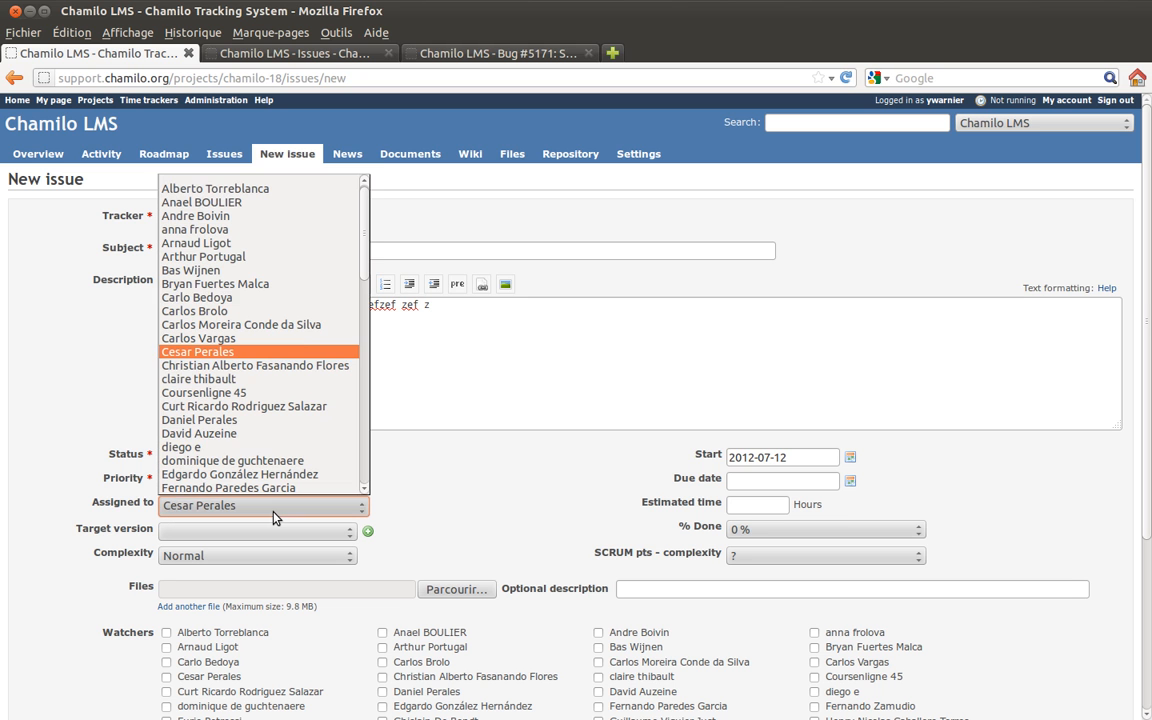
pyautogui.click(463, 497)
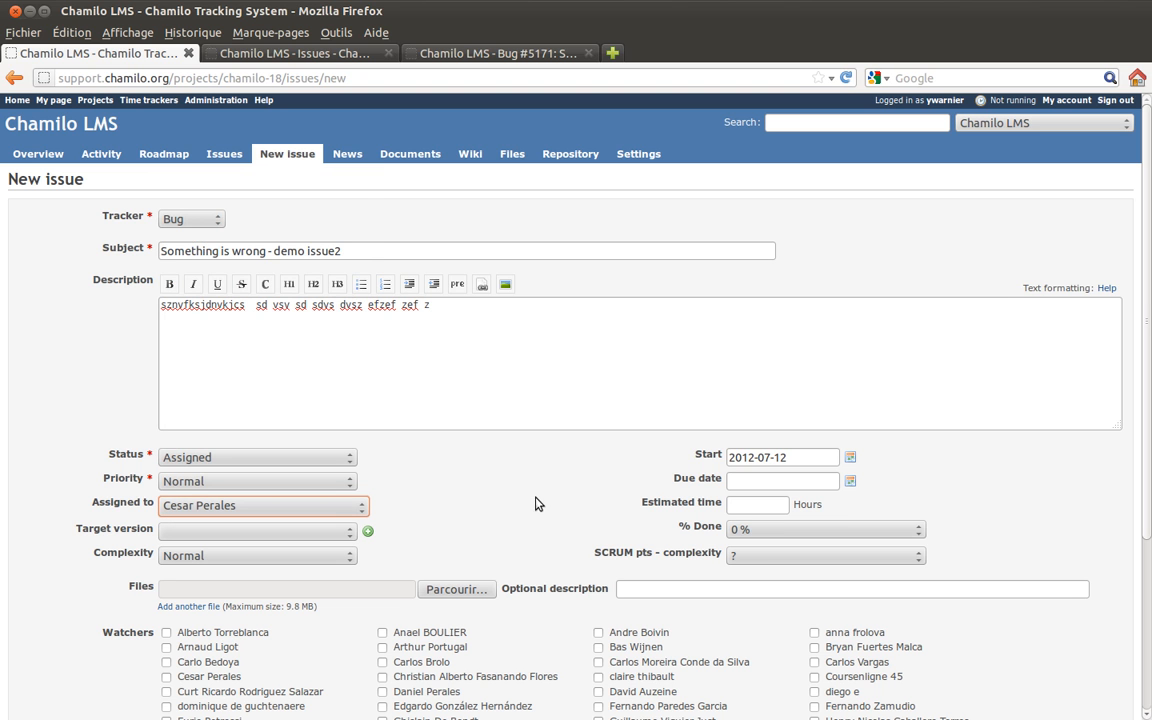
# Examine the available target versions and complexity levels for the new issue, leaving the version empty and the complexity at Normal.
pyautogui.click(308, 535)
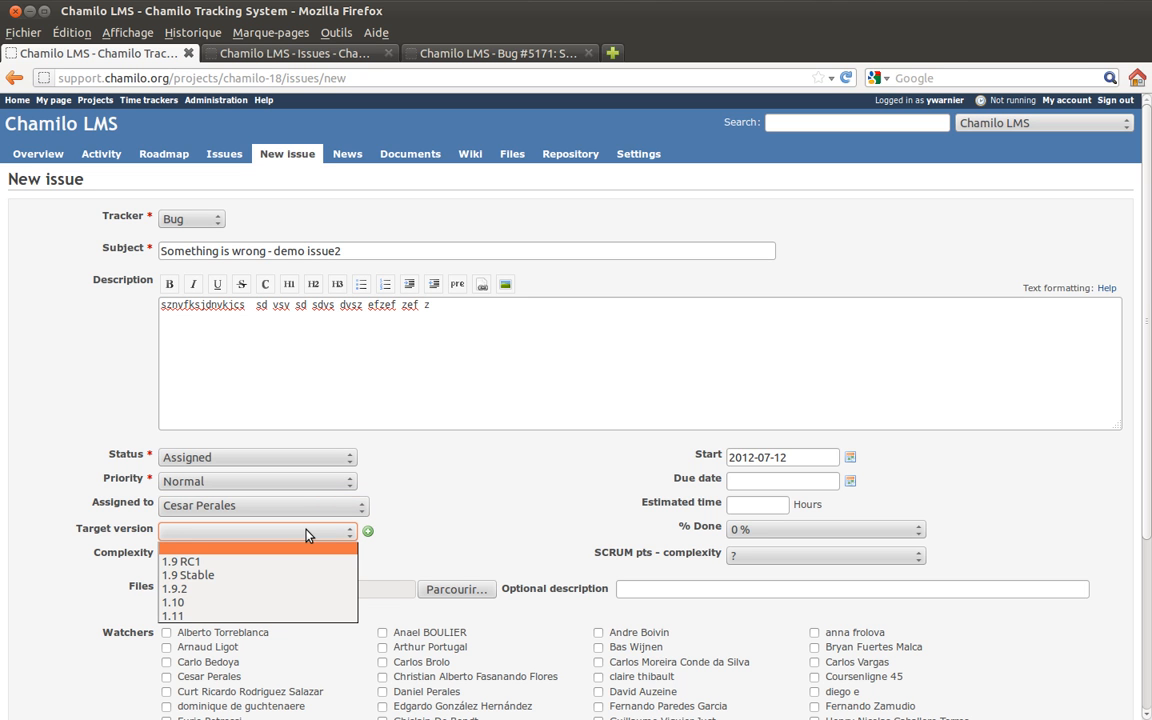
pyautogui.click(393, 535)
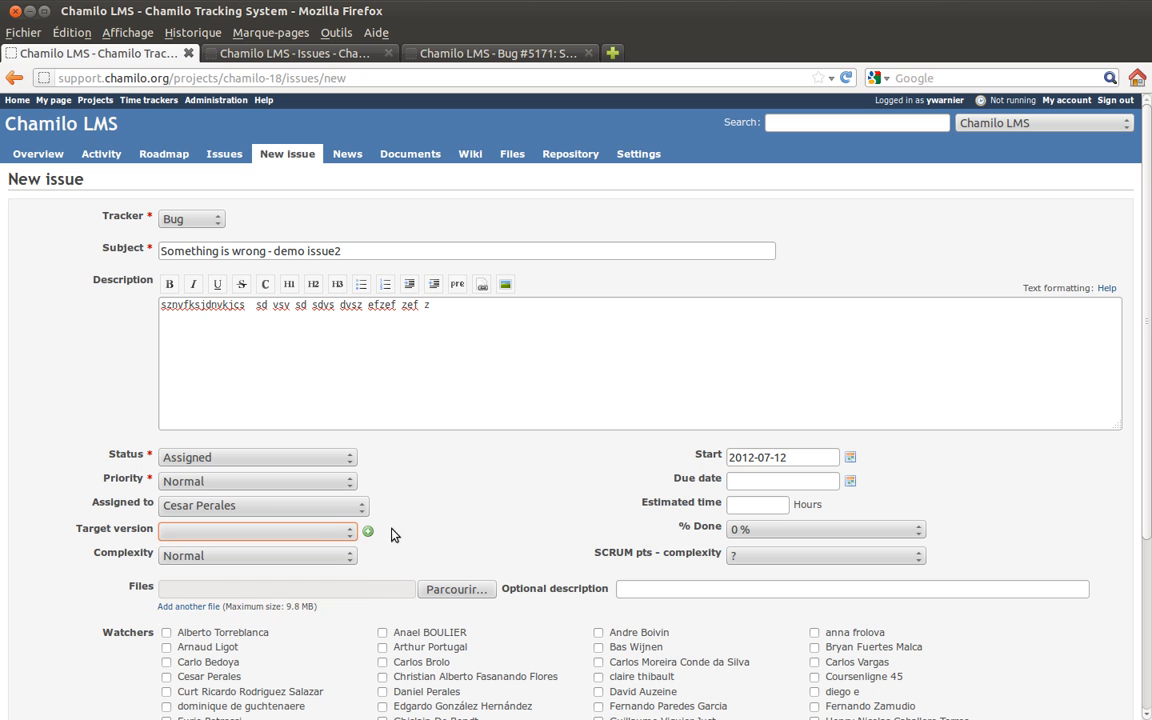
pyautogui.click(308, 535)
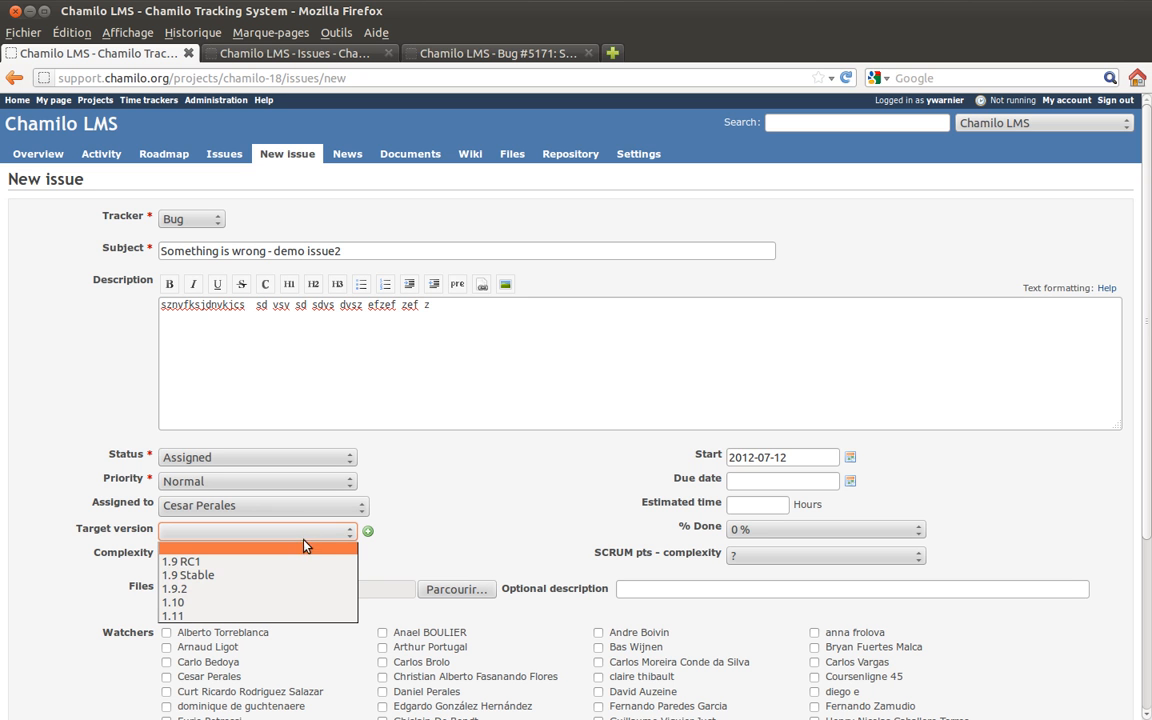
pyautogui.click(471, 506)
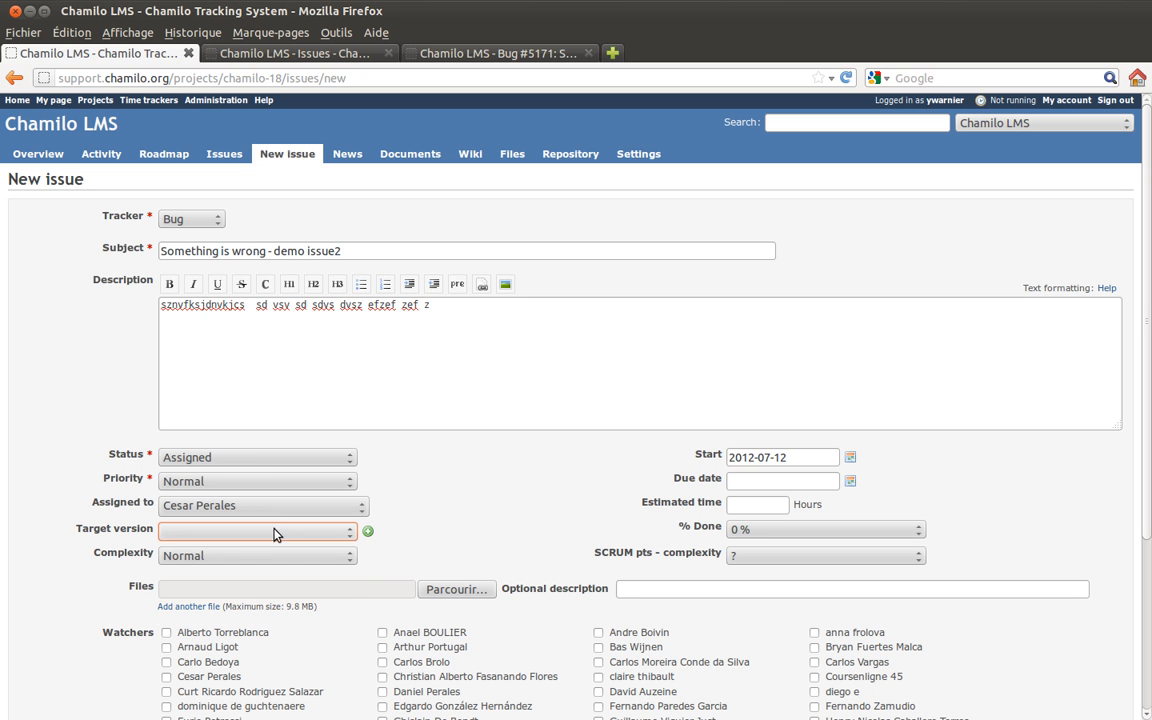
pyautogui.click(229, 556)
pyautogui.click(232, 556)
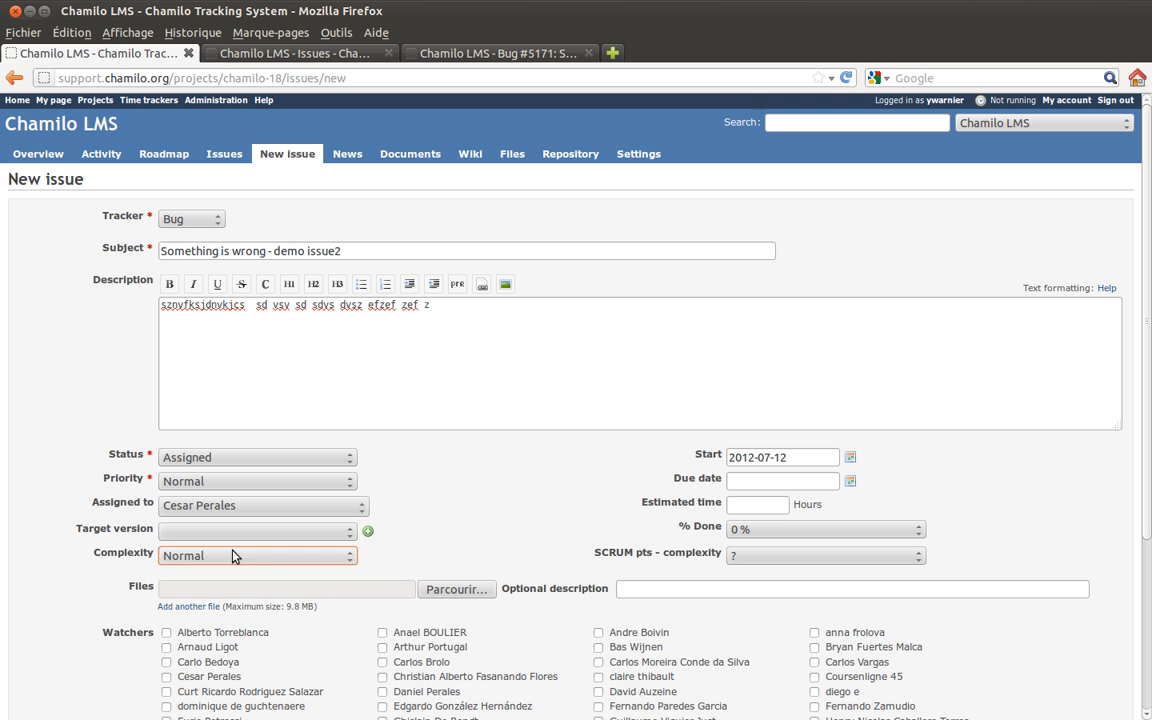
pyautogui.click(232, 550)
pyautogui.click(216, 613)
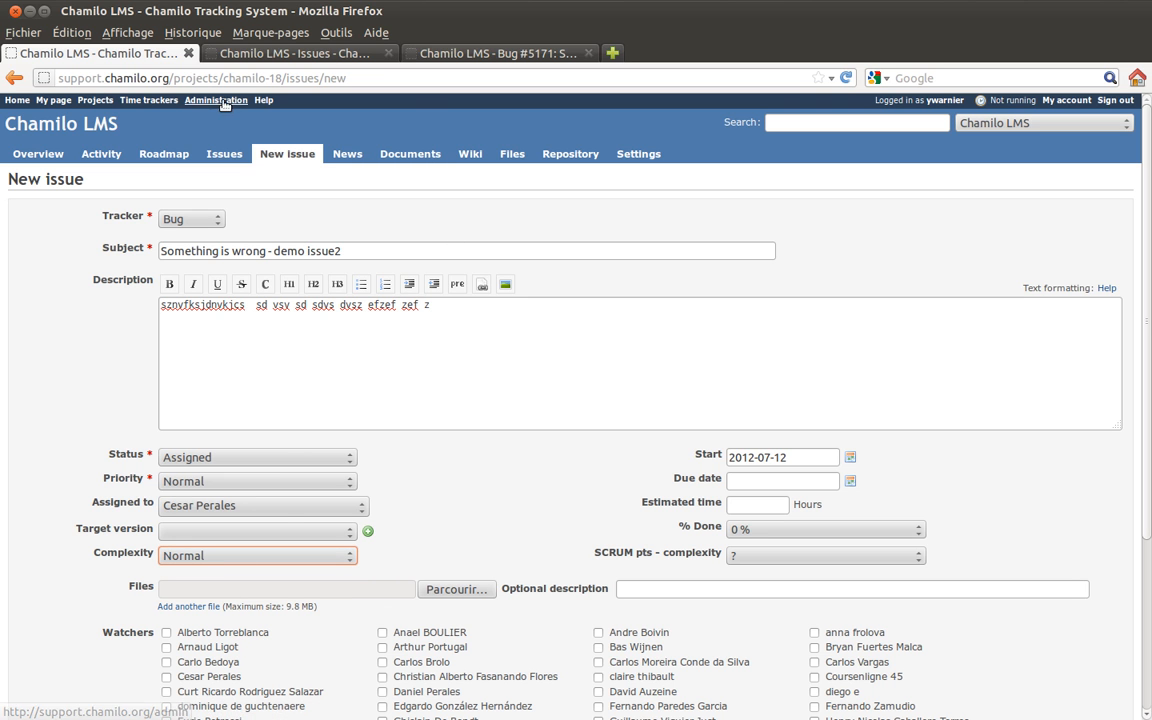
# Set the new issue's estimated time to 3 hours, keeping the start date and leaving the due date empty.
pyautogui.click(804, 455)
pyautogui.press('Tab')
pyautogui.click(766, 502)
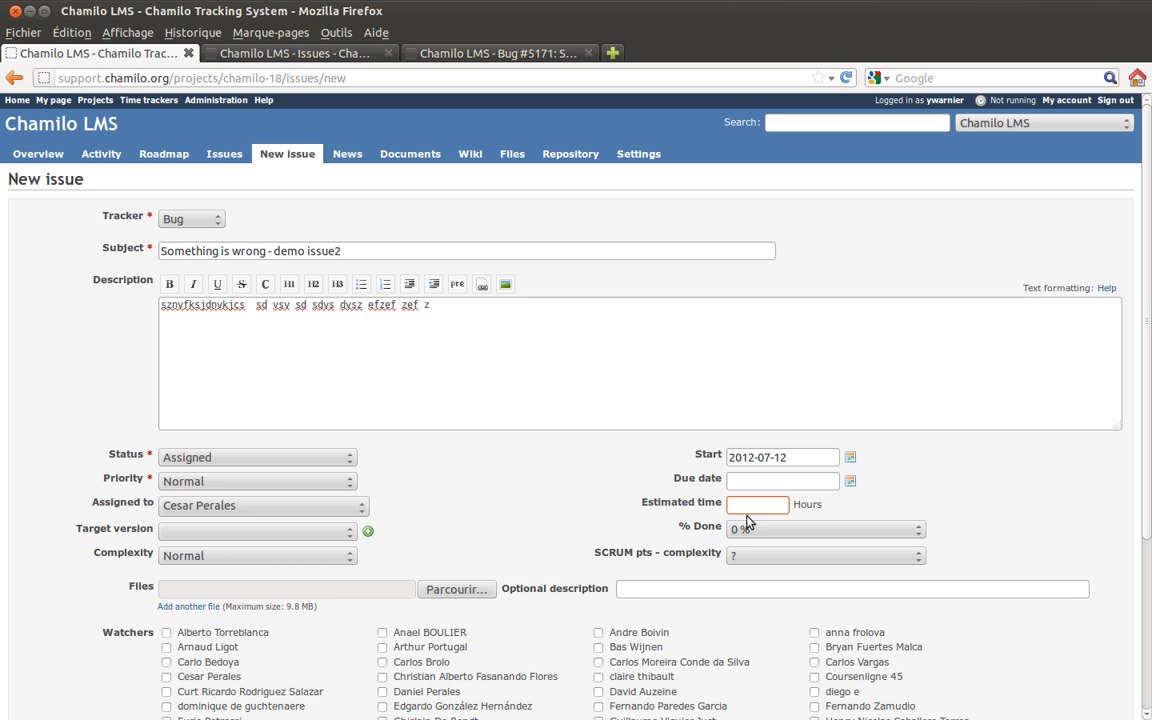
pyautogui.write('3')
# Add two more file attachment rows to the new issue.
pyautogui.scroll(-3, 956, 489)
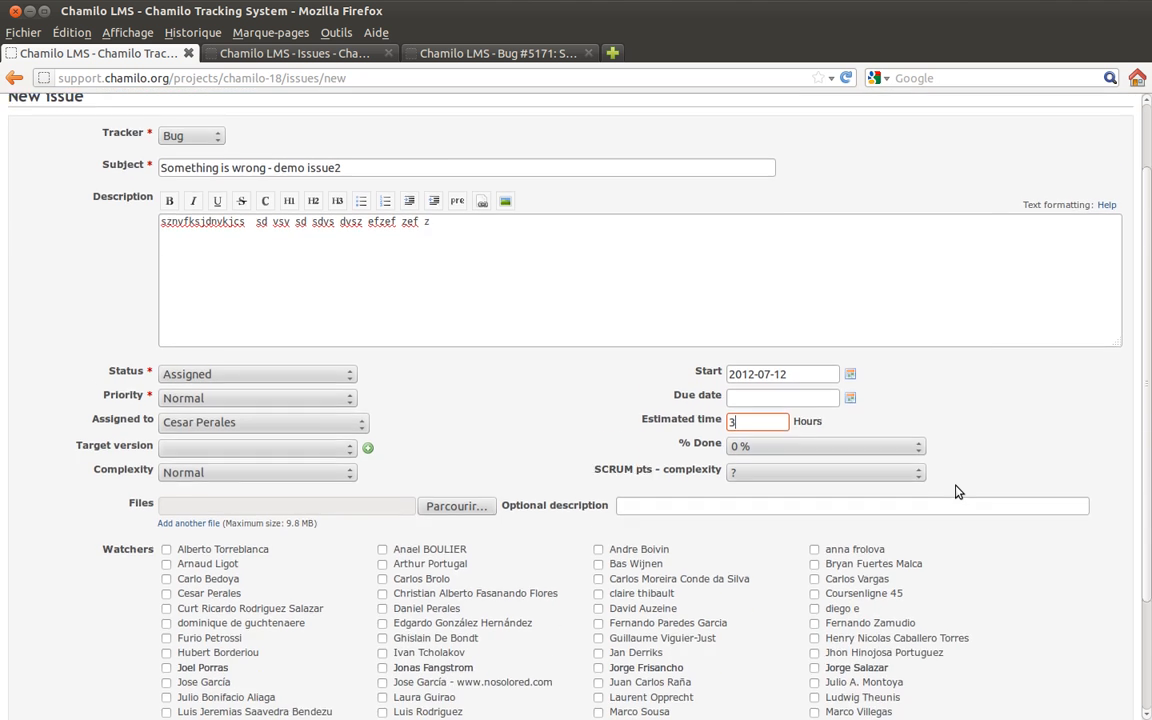
pyautogui.scroll(-1, 956, 491)
pyautogui.scroll(-1, 958, 492)
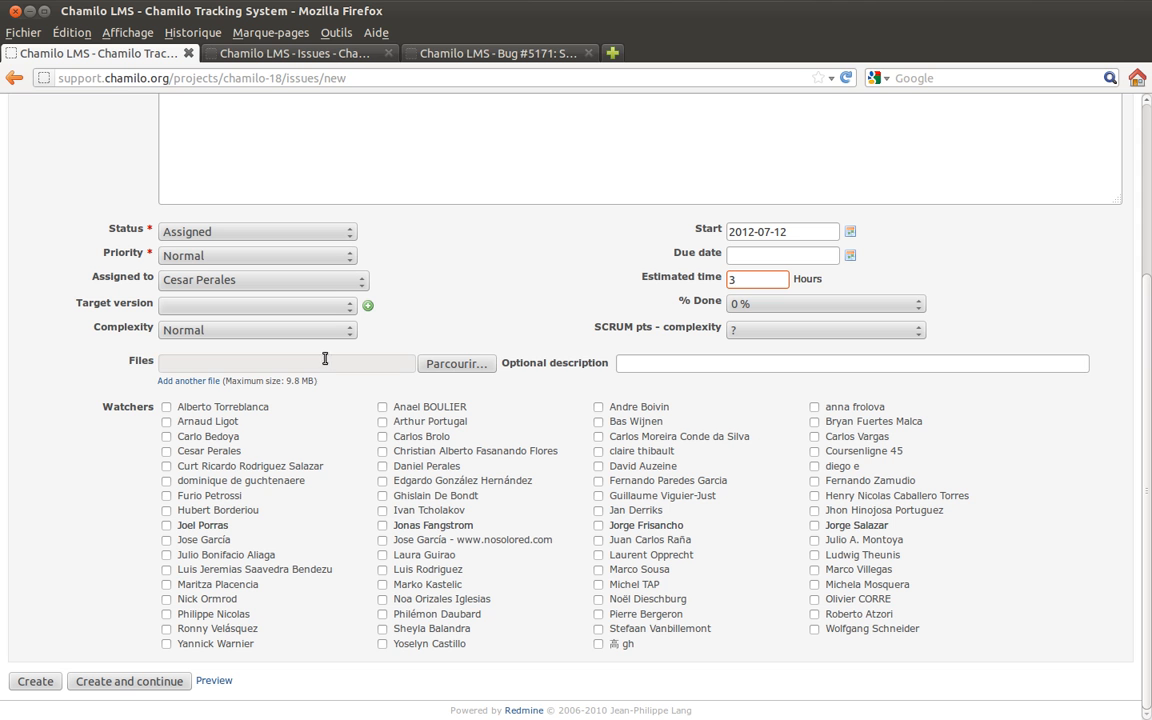
pyautogui.click(182, 381)
pyautogui.click(184, 404)
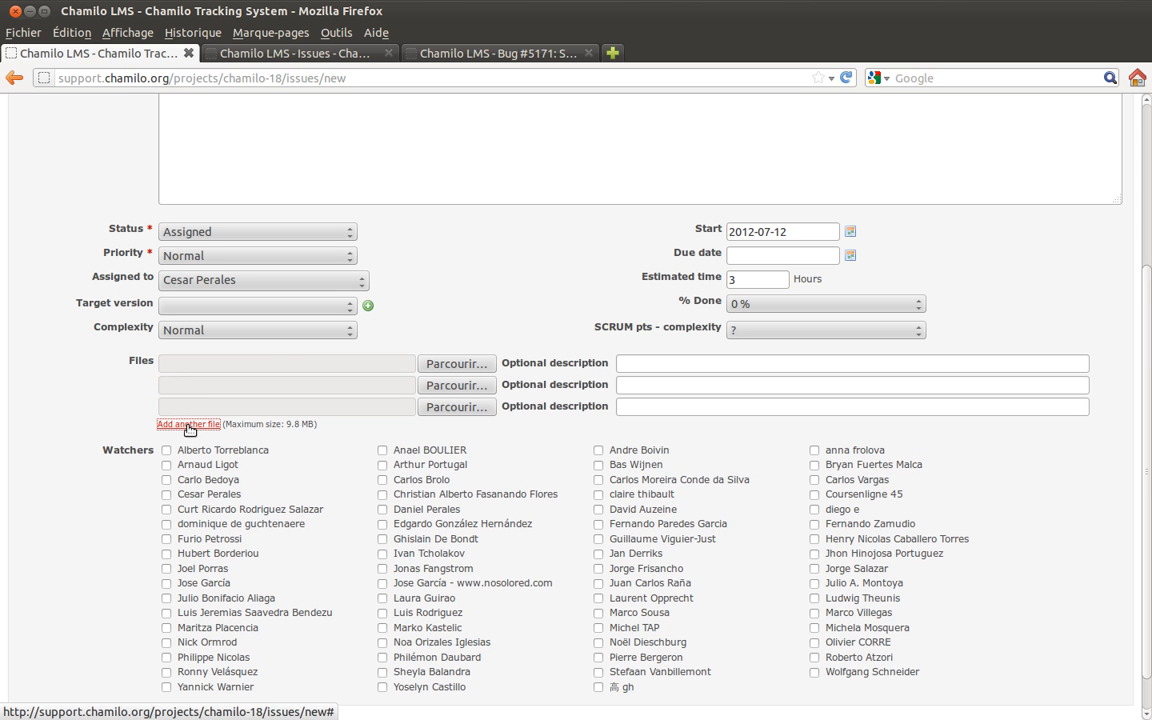
# Add one project member as a watcher and create the issue.
pyautogui.scroll(-1, 61, 403)
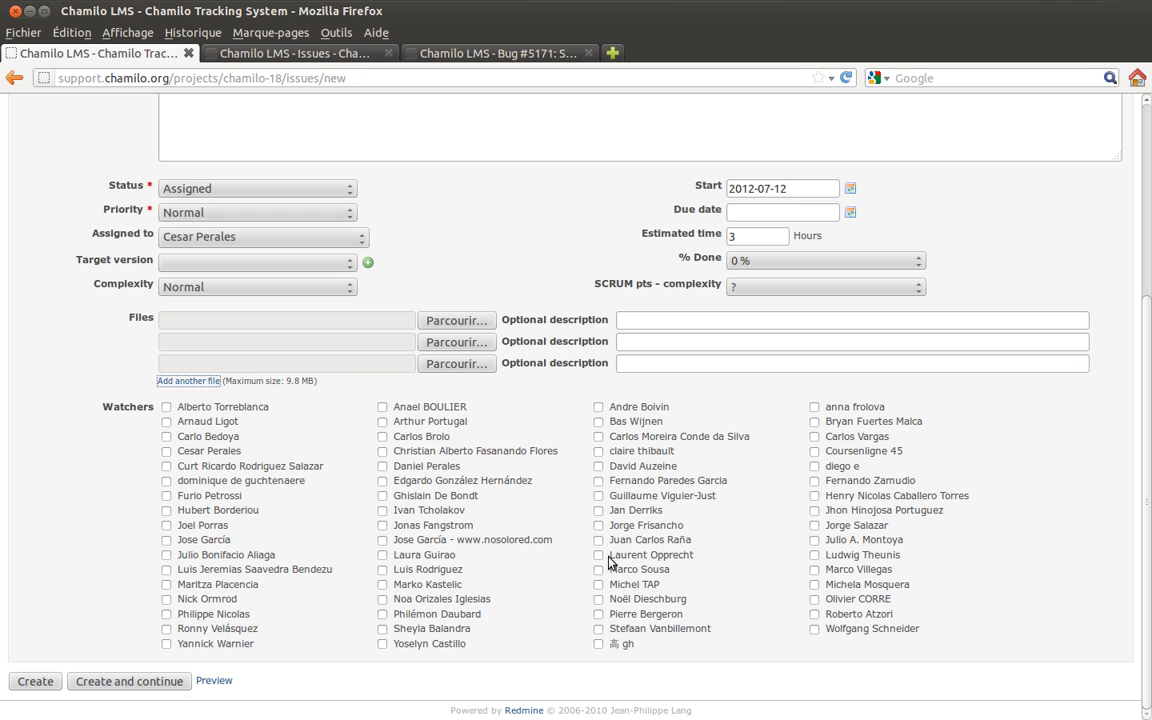
pyautogui.click(818, 540)
pyautogui.scroll(3, 442, 296)
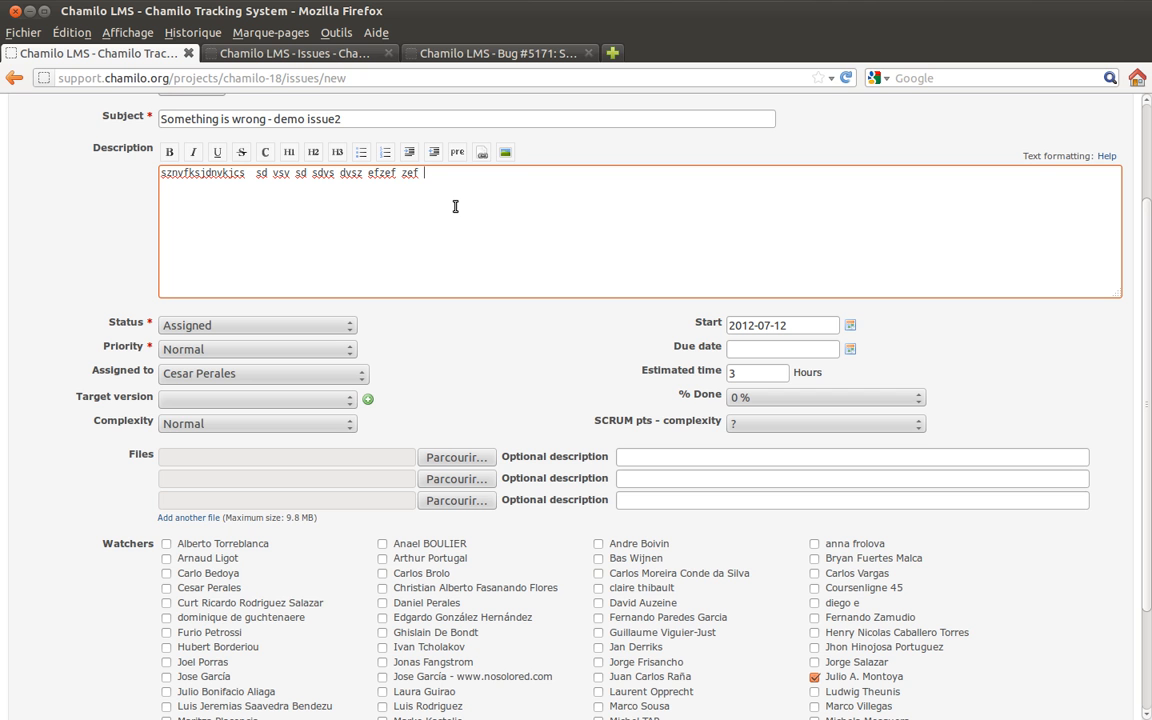
pyautogui.scroll(-3, 45, 258)
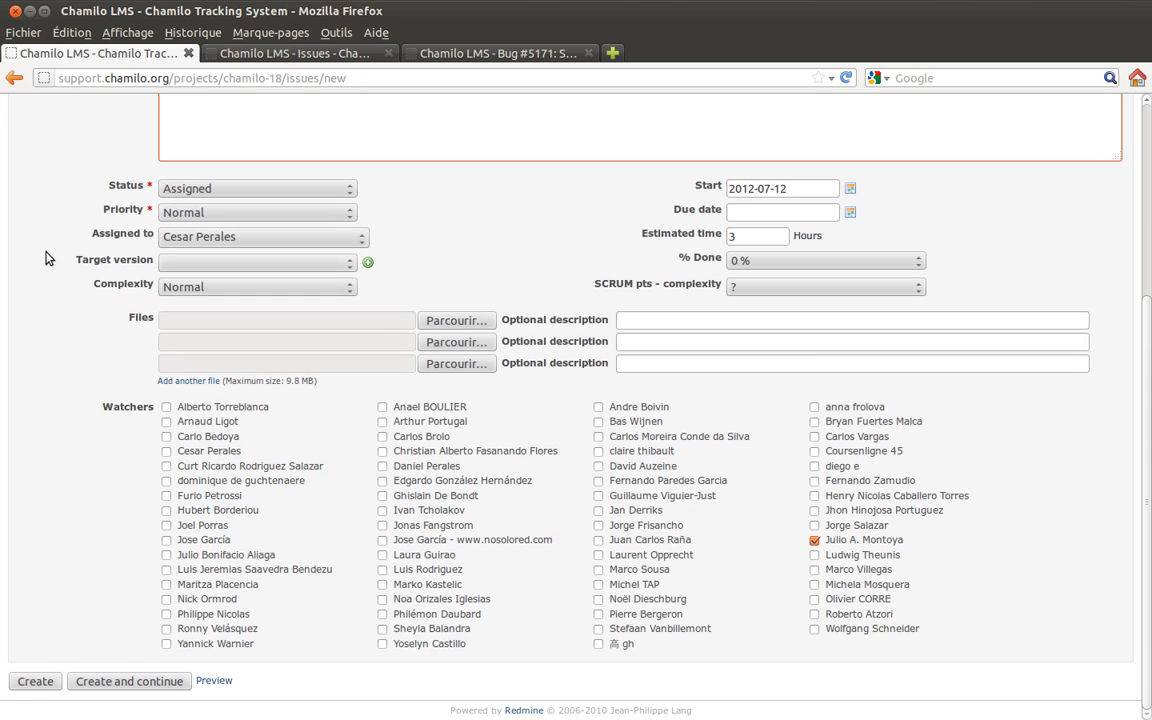
pyautogui.click(21, 673)
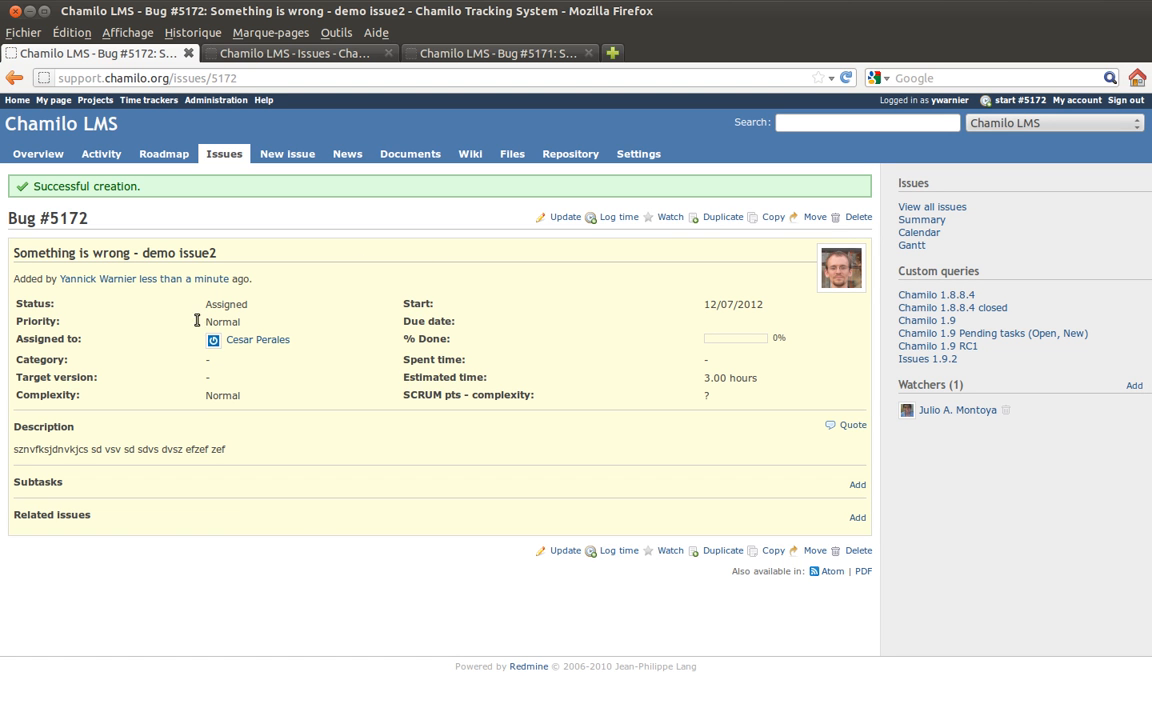
# Review the created issue's details, including its status, priority, assignee, category and complexity.
pyautogui.doubleClick(30, 304)
pyautogui.click(35, 321)
pyautogui.doubleClick(35, 321)
pyautogui.click(49, 342)
pyautogui.doubleClick(50, 342)
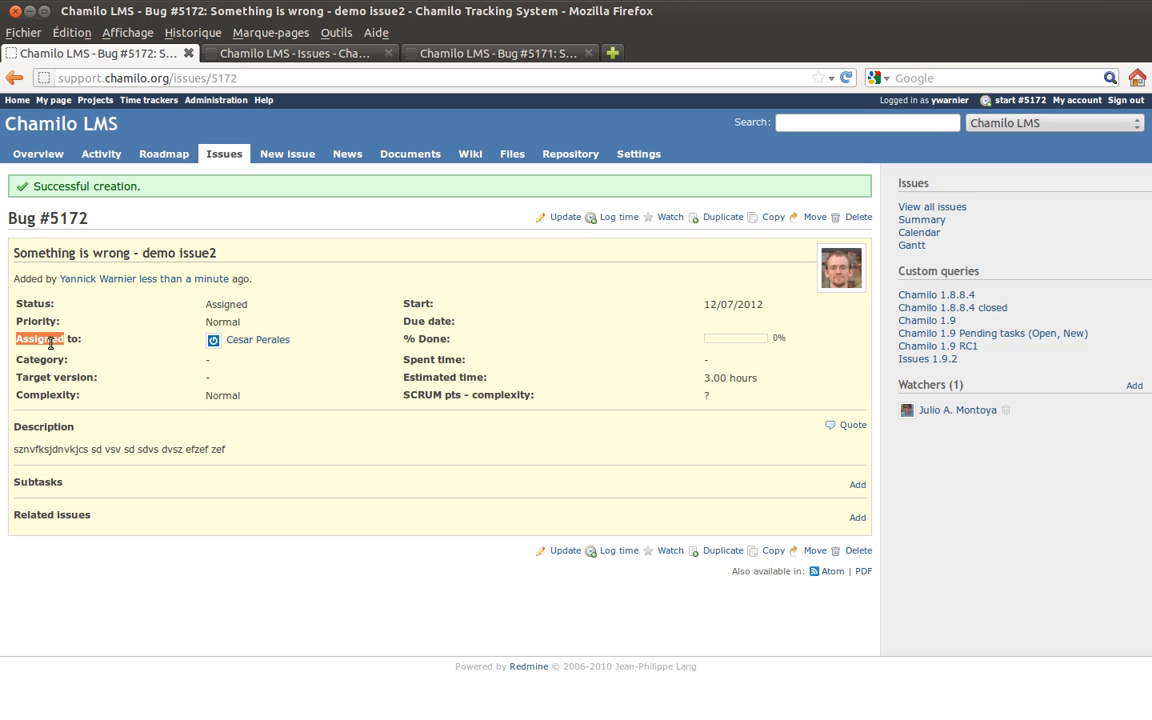
pyautogui.click(48, 360)
pyautogui.doubleClick(48, 360)
pyautogui.click(50, 395)
pyautogui.doubleClick(50, 395)
pyautogui.click(240, 415)
# Start adding a related issue, set the relation to "follows", and examine its issue number and delay fields.
pyautogui.click(857, 521)
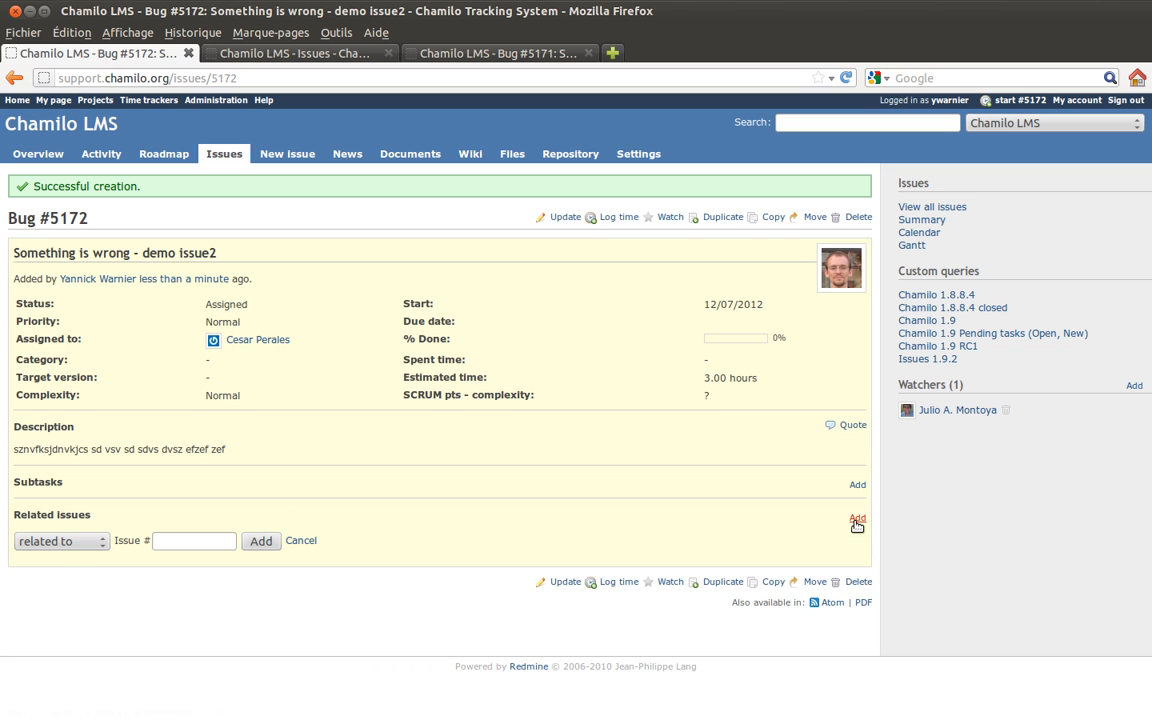
pyautogui.click(92, 543)
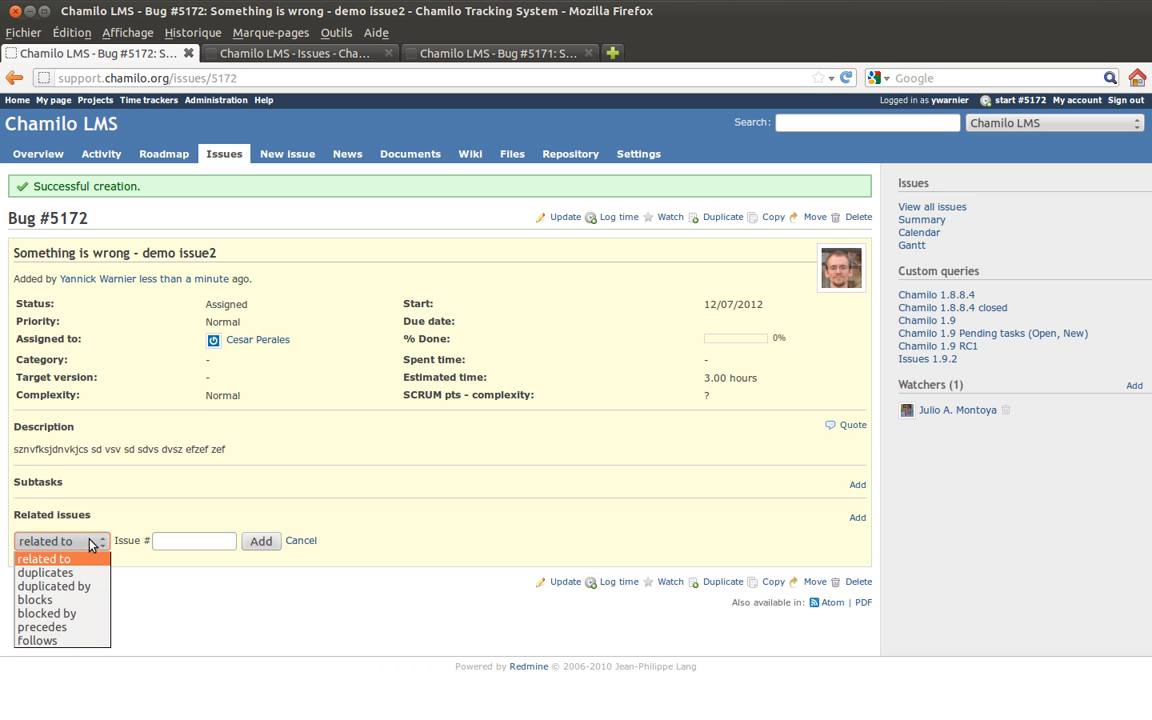
pyautogui.click(63, 641)
pyautogui.click(160, 540)
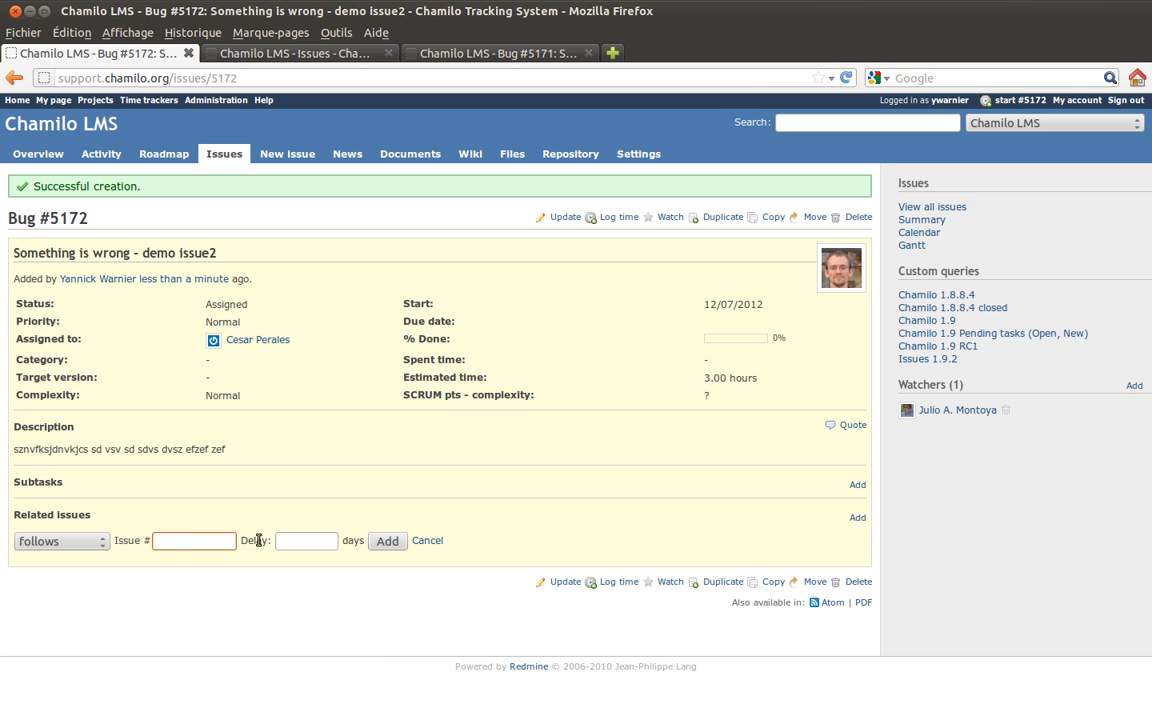
pyautogui.click(314, 538)
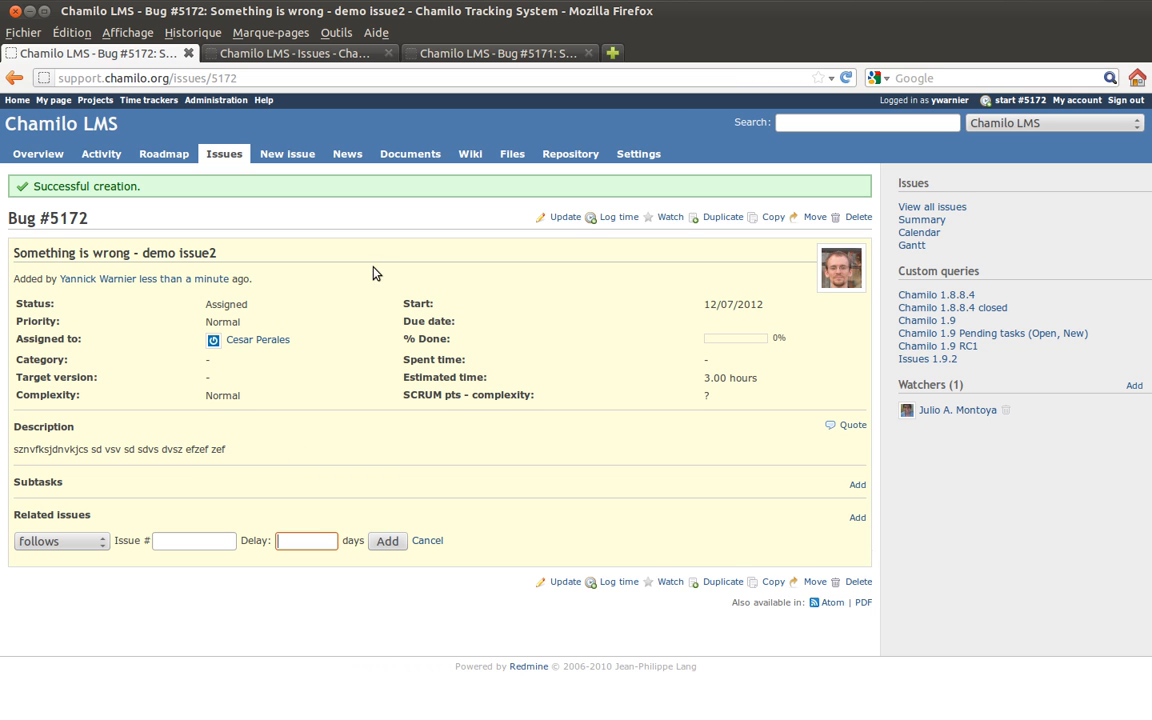
# Start updating bug #5172, add the note "Great!" and set its progress to 50 %.
pyautogui.click(565, 219)
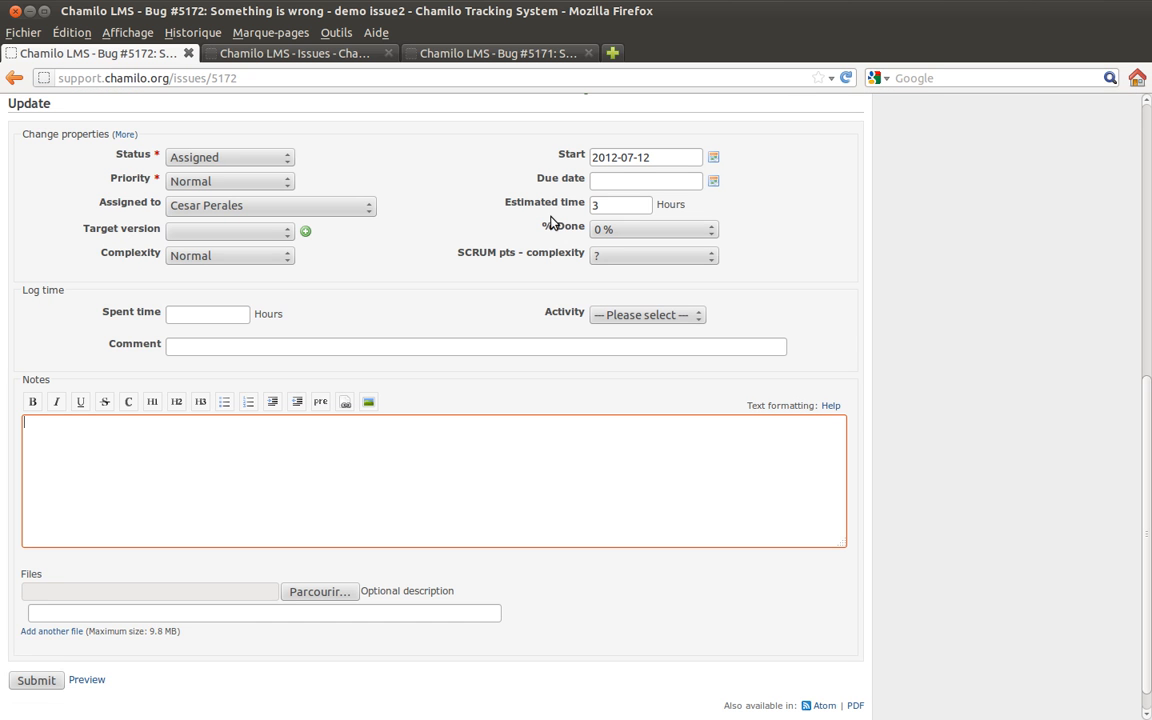
pyautogui.scroll(3, 553, 222)
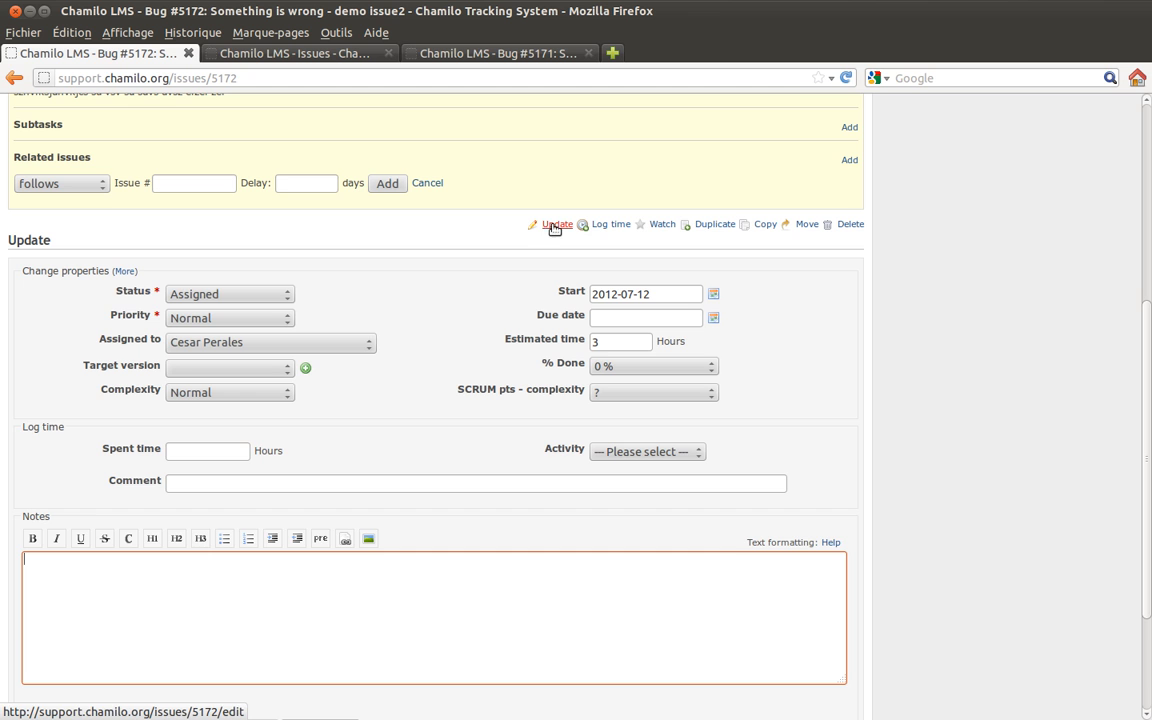
pyautogui.scroll(-3, 419, 450)
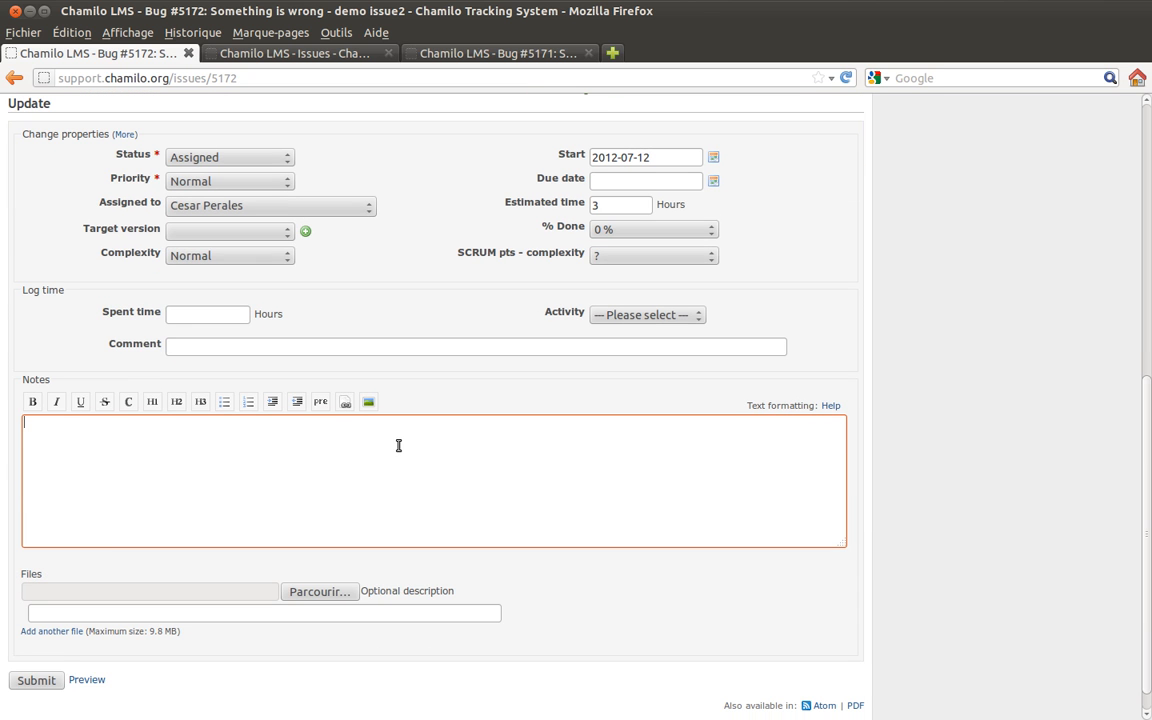
pyautogui.write('eat')
pyautogui.click(682, 230)
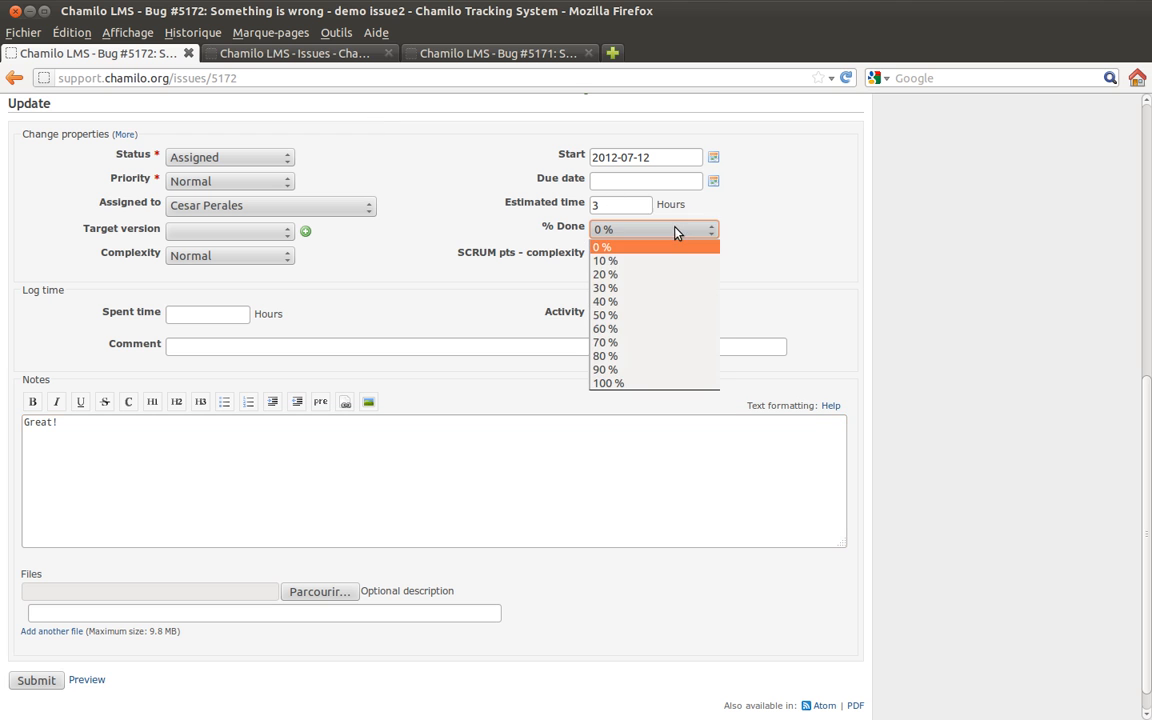
pyautogui.click(634, 316)
# Try target version 1.9 RC1 for the issue and clear the field again.
pyautogui.click(197, 158)
pyautogui.click(219, 158)
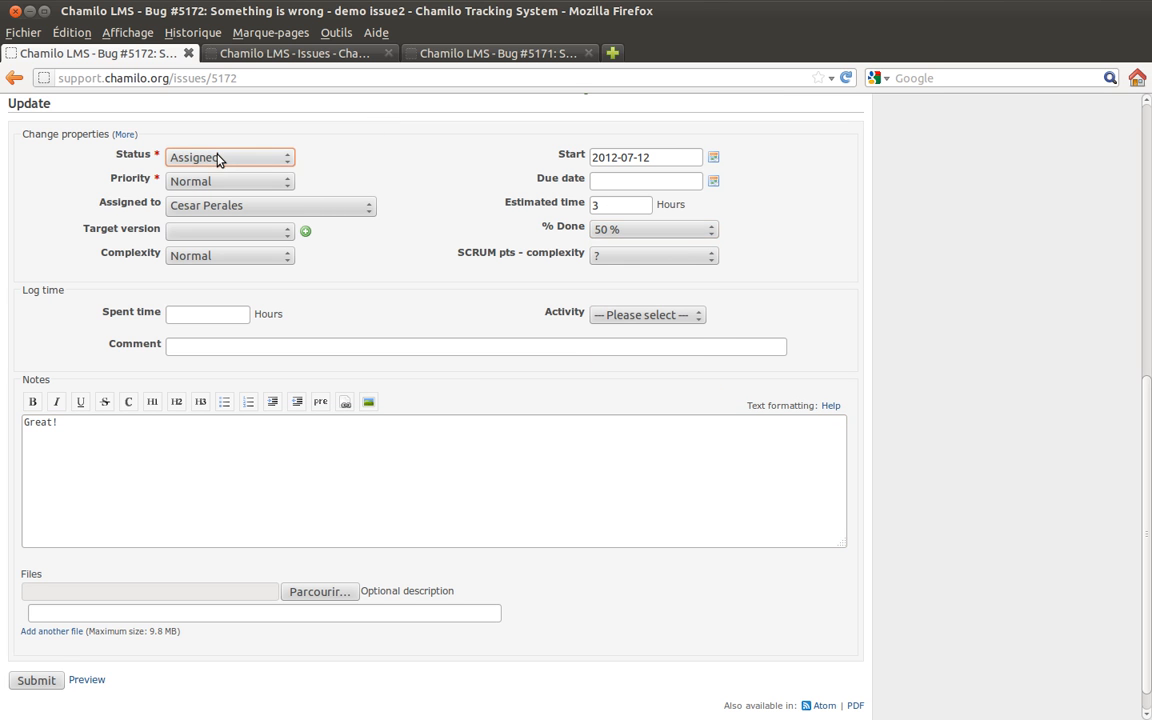
pyautogui.click(231, 235)
pyautogui.click(235, 266)
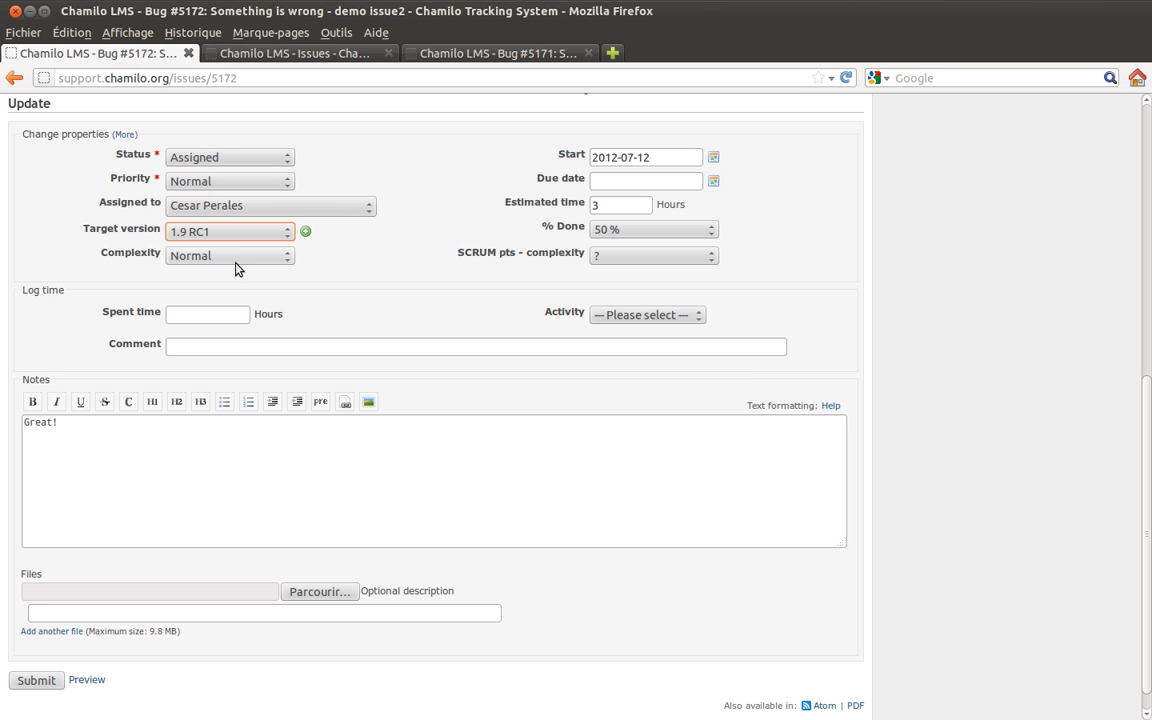
pyautogui.click(229, 234)
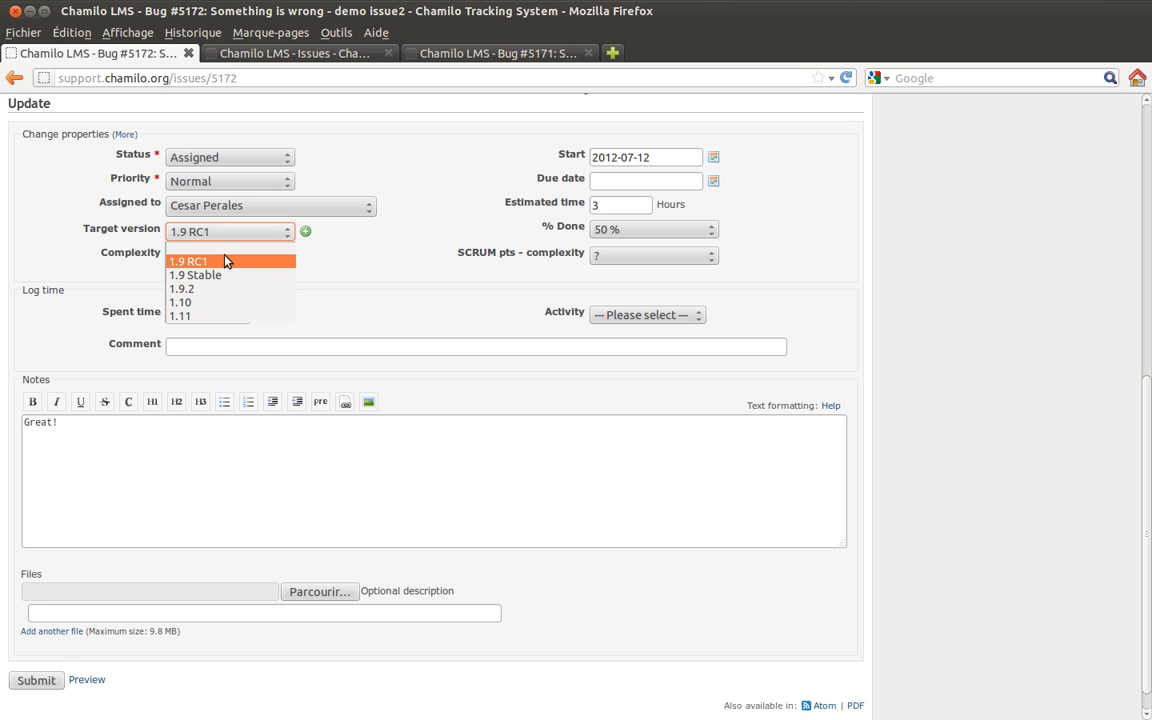
pyautogui.click(213, 258)
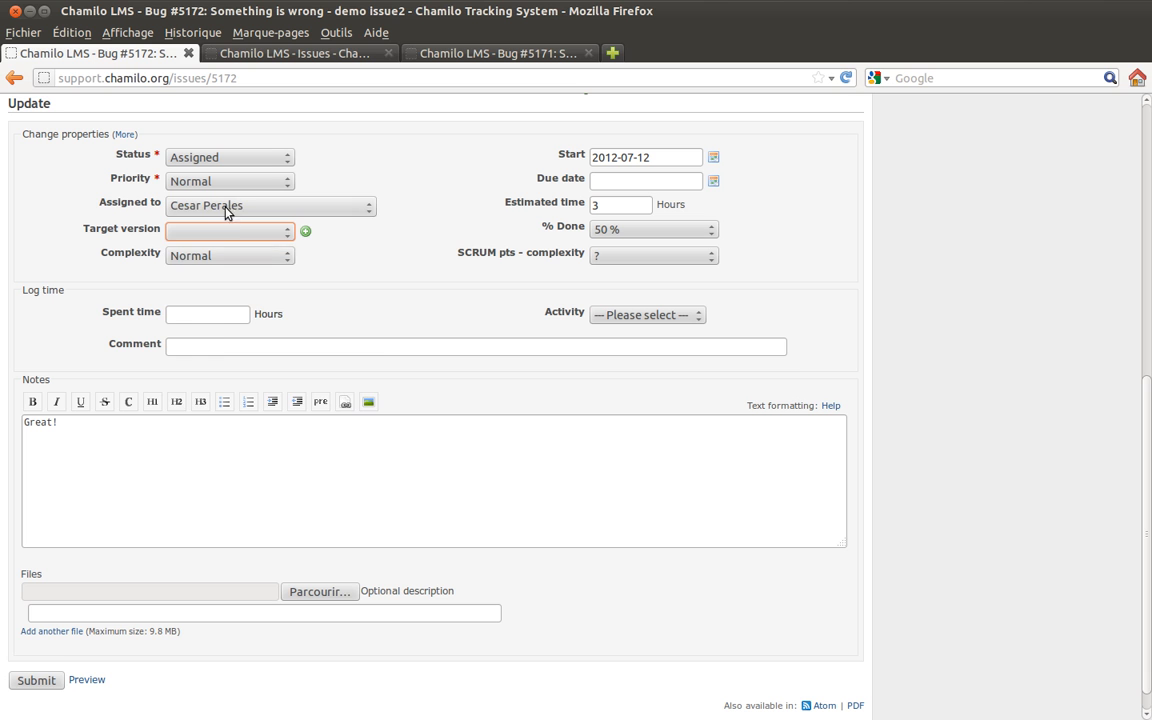
# Look through the project members available as assignee for the issue, leaving the selection as it is.
pyautogui.click(214, 208)
pyautogui.scroll(-6, 222, 428)
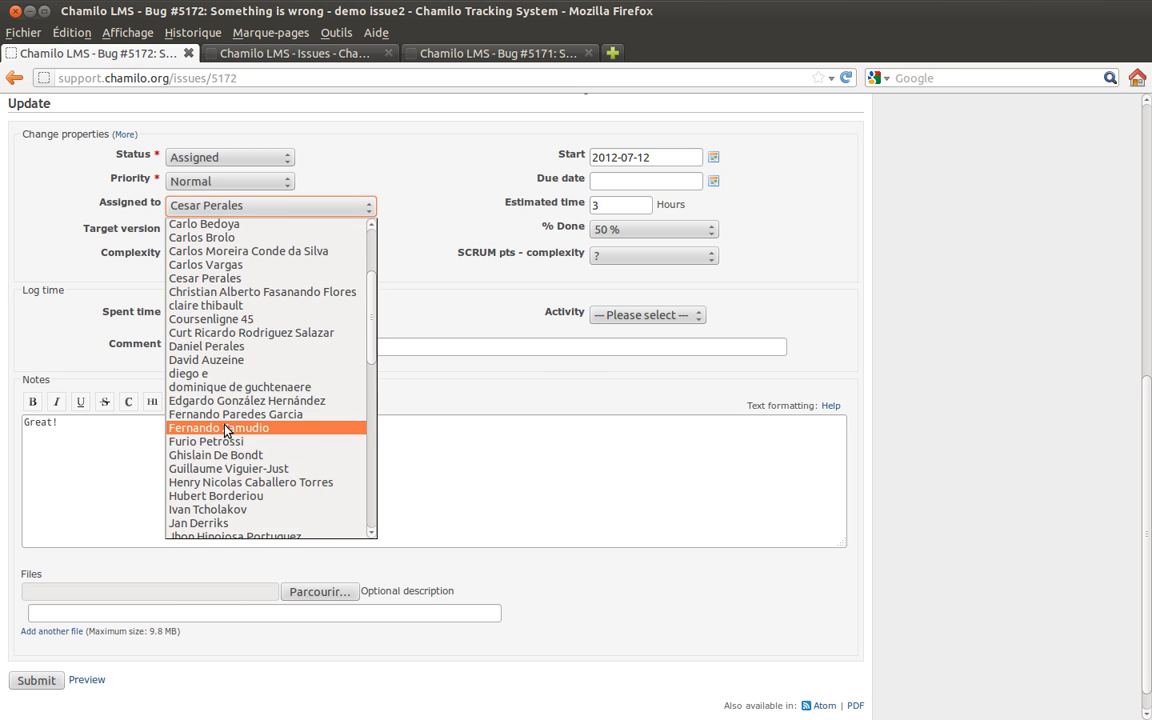
pyautogui.scroll(-2, 226, 440)
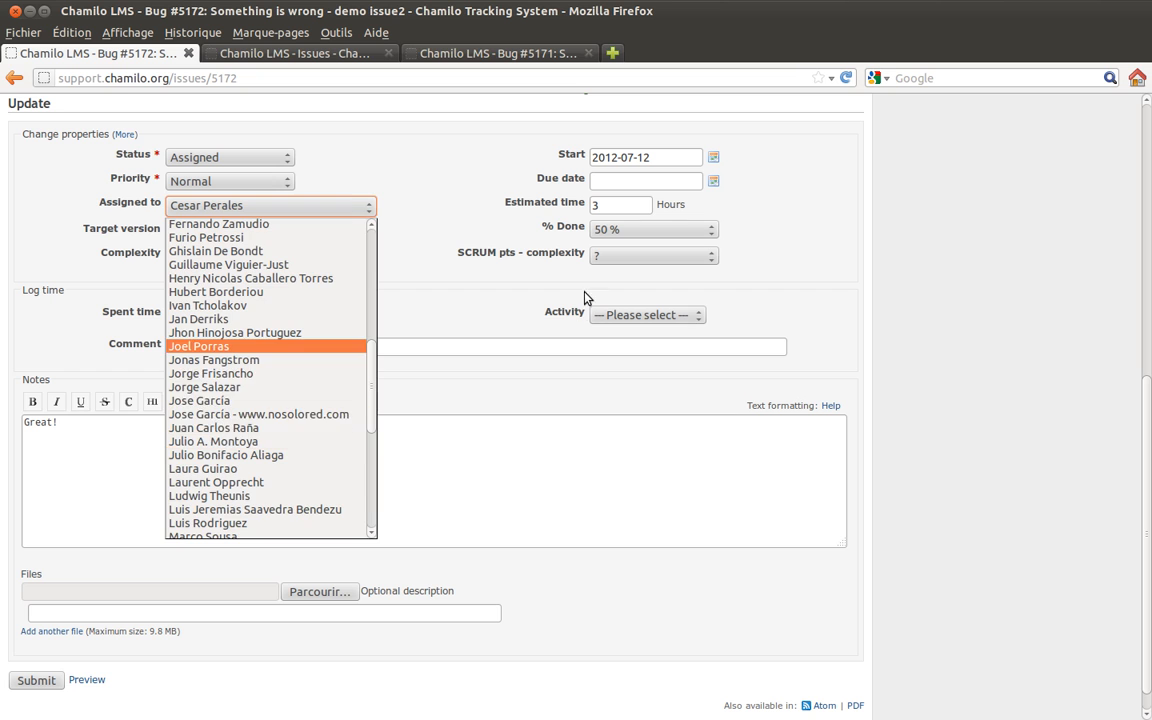
pyautogui.click(464, 145)
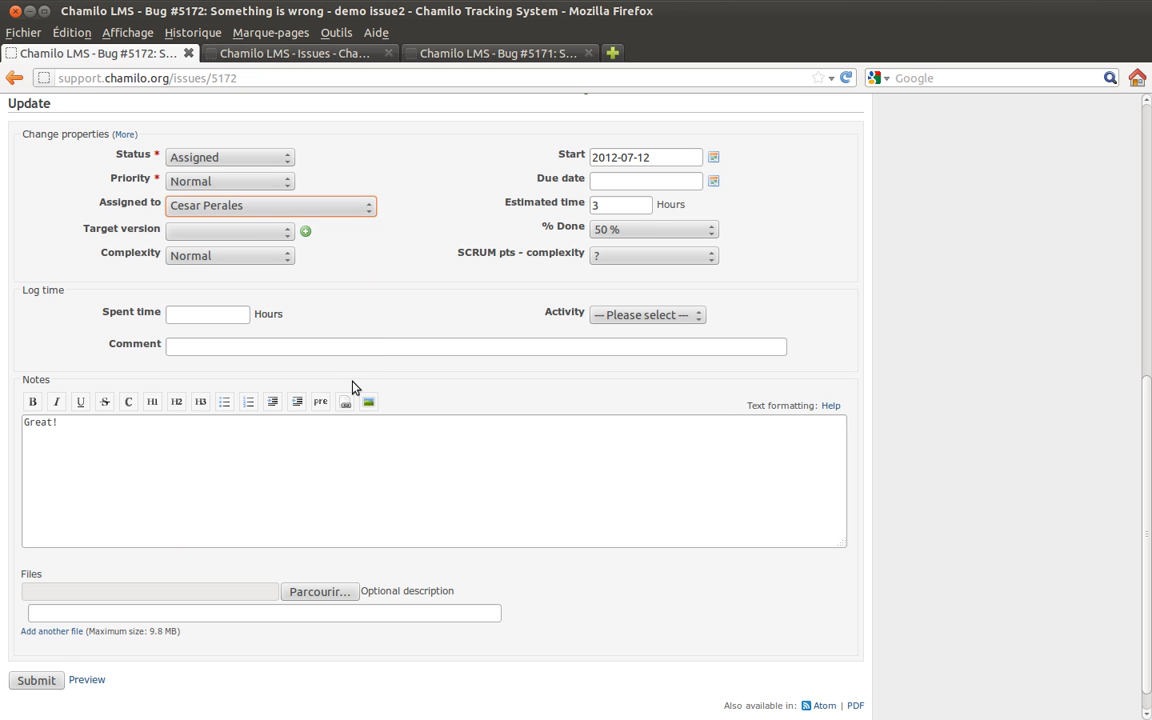
# Log 2 hours of spent time on the issue with activity Support and the comment "Talking with the client".
pyautogui.click(176, 314)
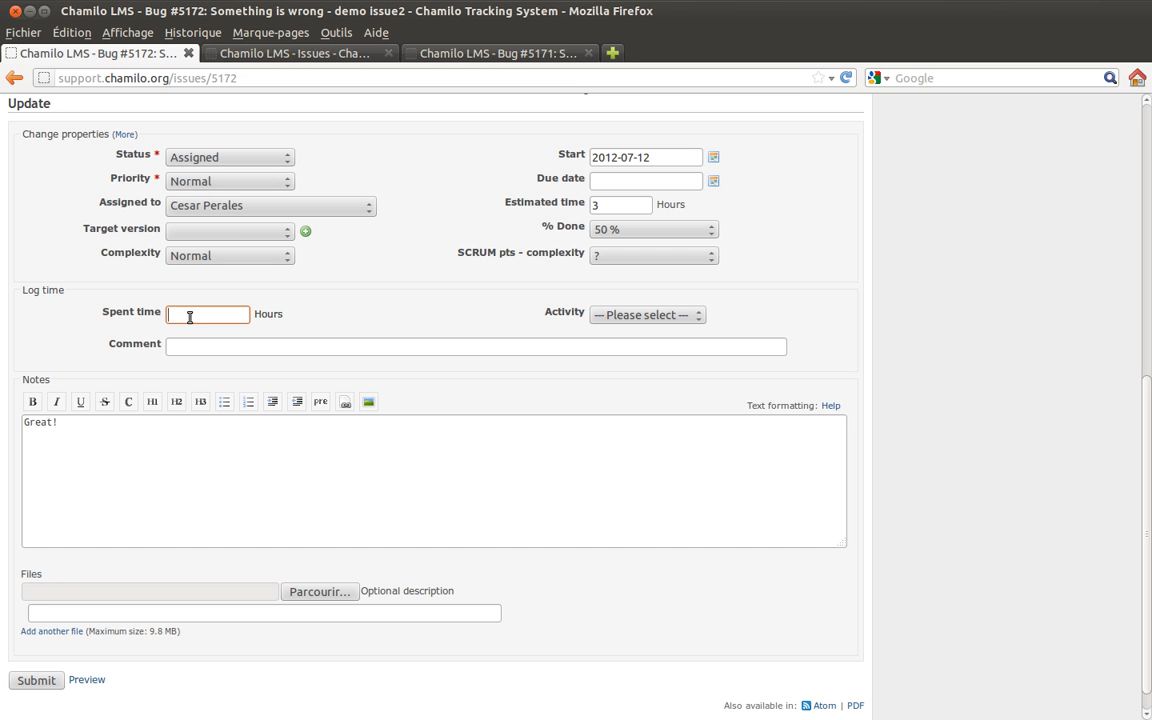
pyautogui.click(637, 314)
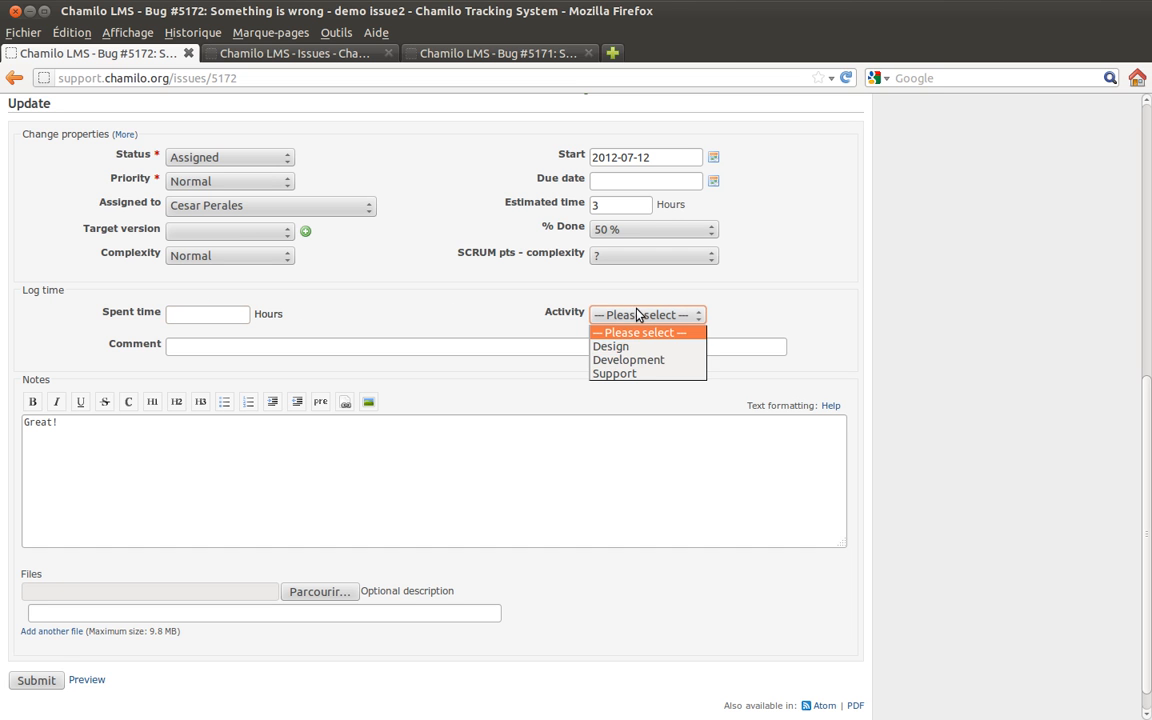
pyautogui.click(637, 375)
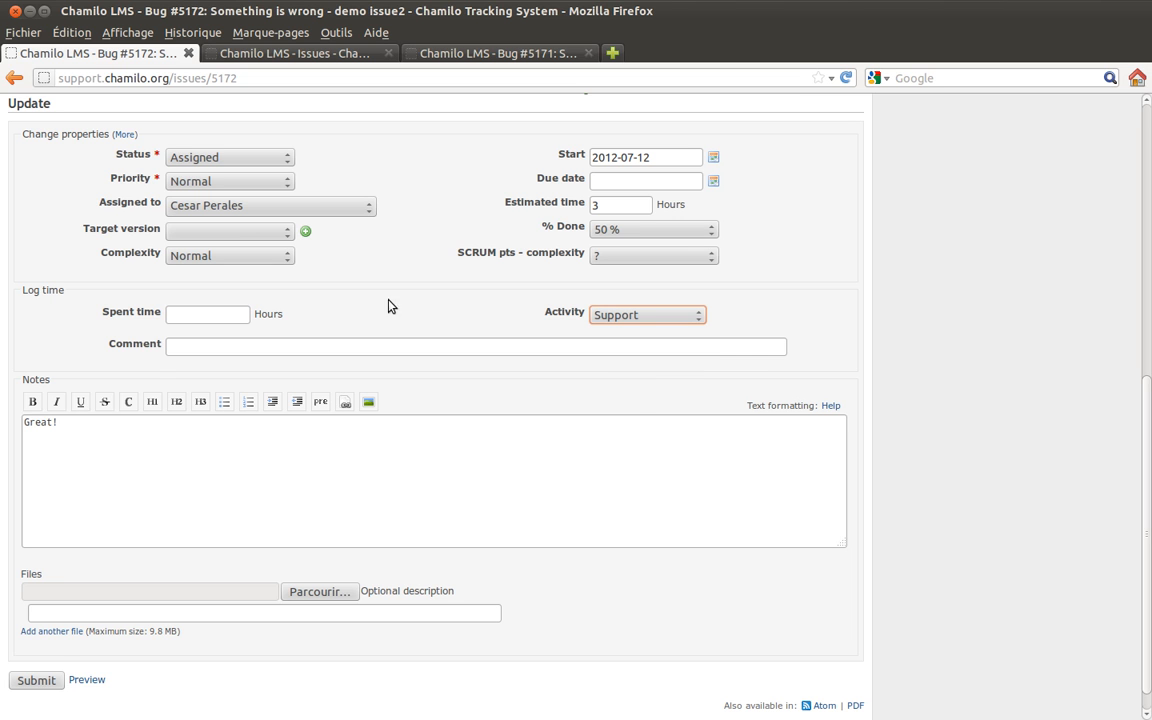
pyautogui.click(172, 347)
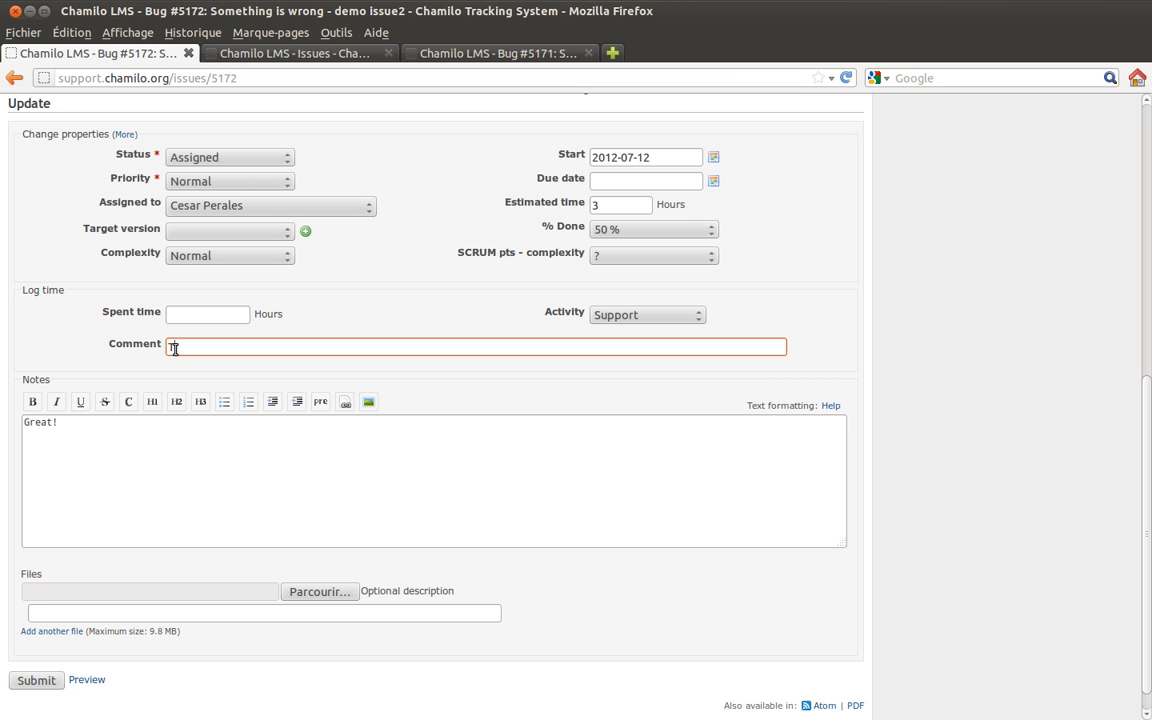
pyautogui.write('Talking with the client')
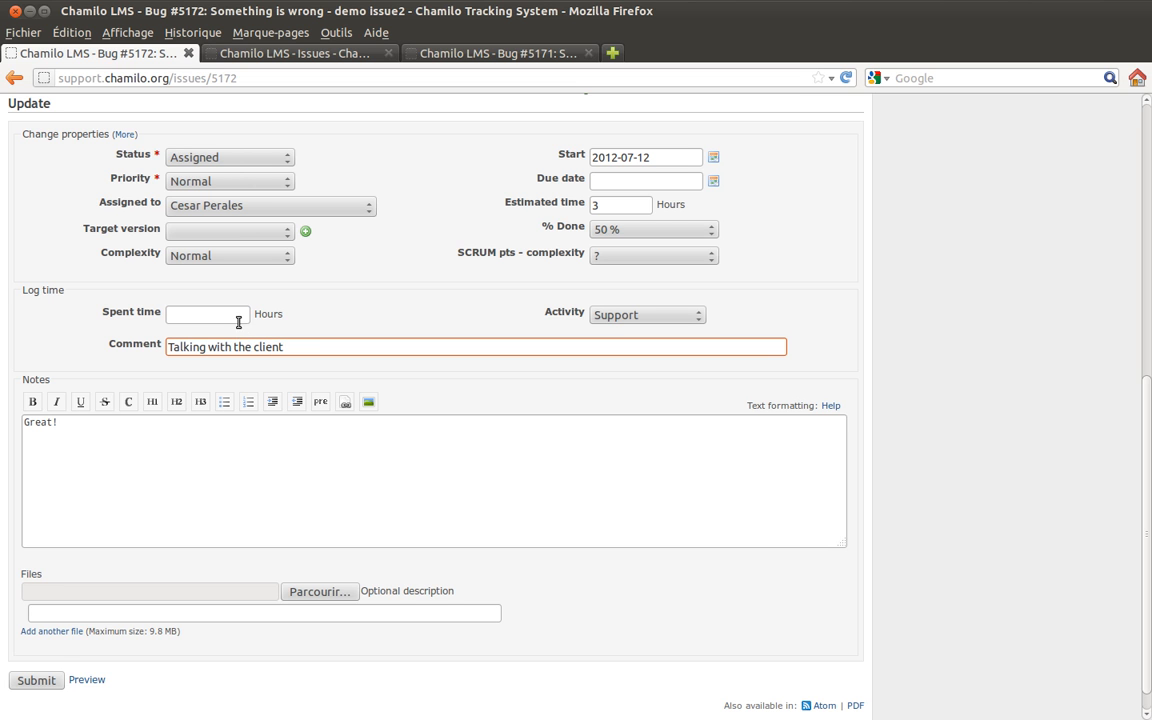
pyautogui.click(234, 317)
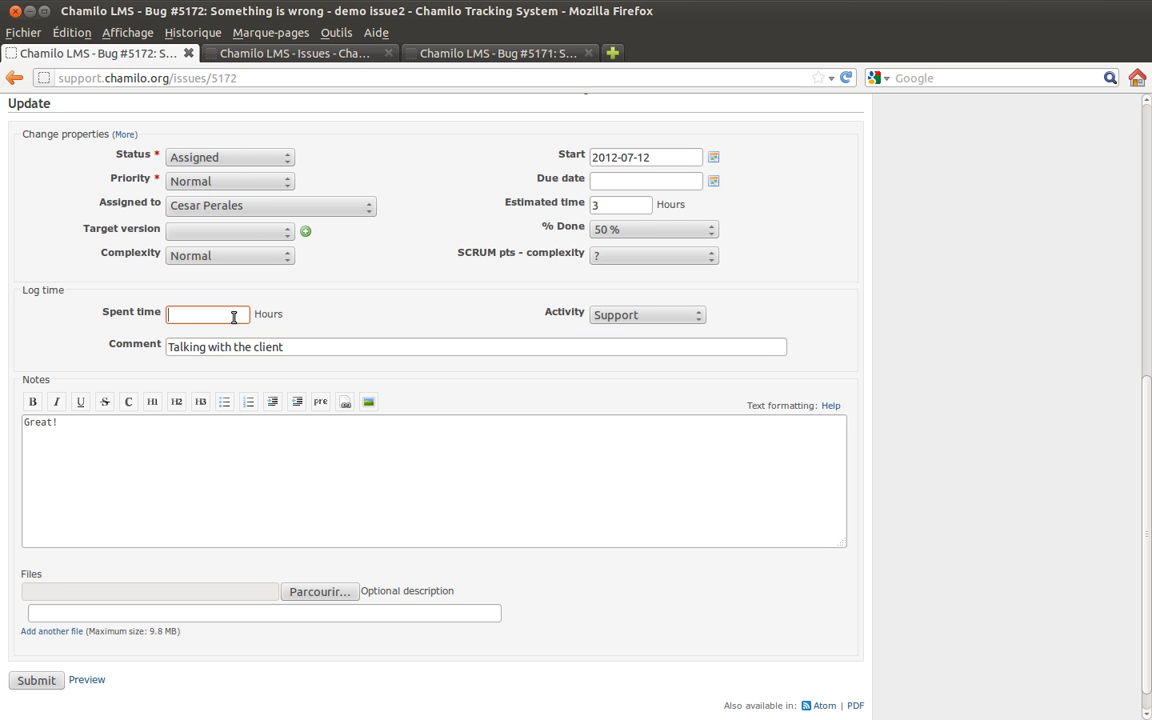
pyautogui.write('2')
# Consult the wiki formatting reference for notes from font styles to inline images, and submit the issue update.
pyautogui.click(830, 406)
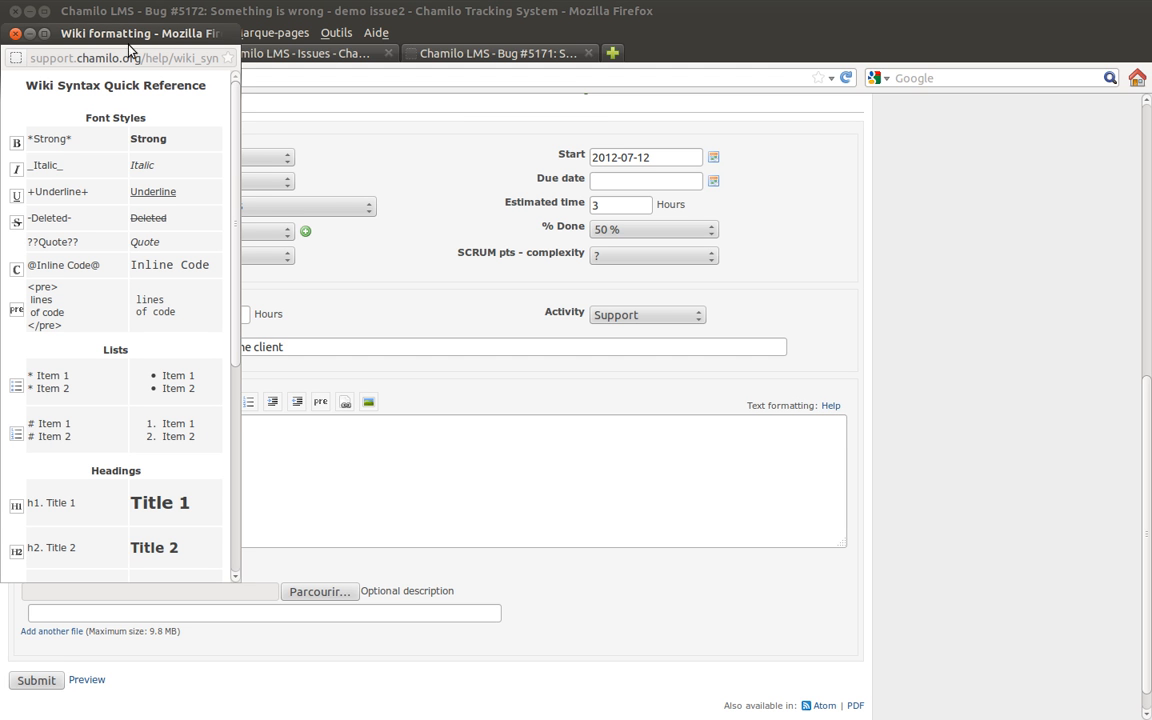
pyautogui.scroll(-5, 165, 320)
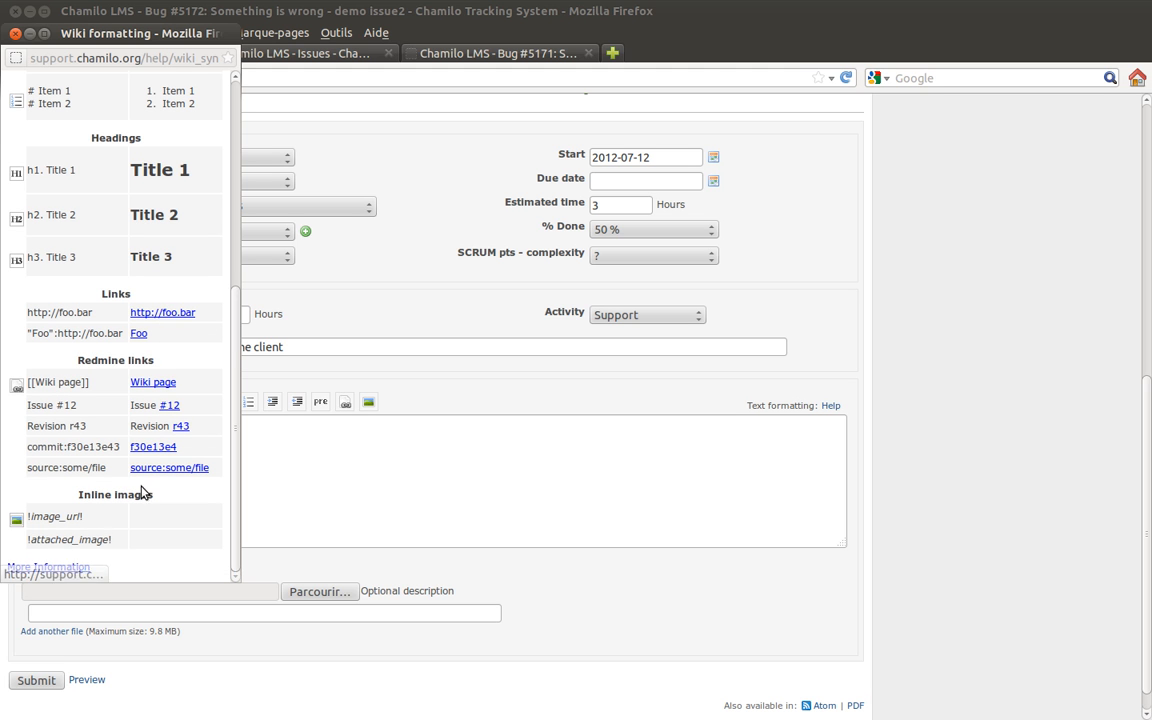
pyautogui.scroll(7, 200, 296)
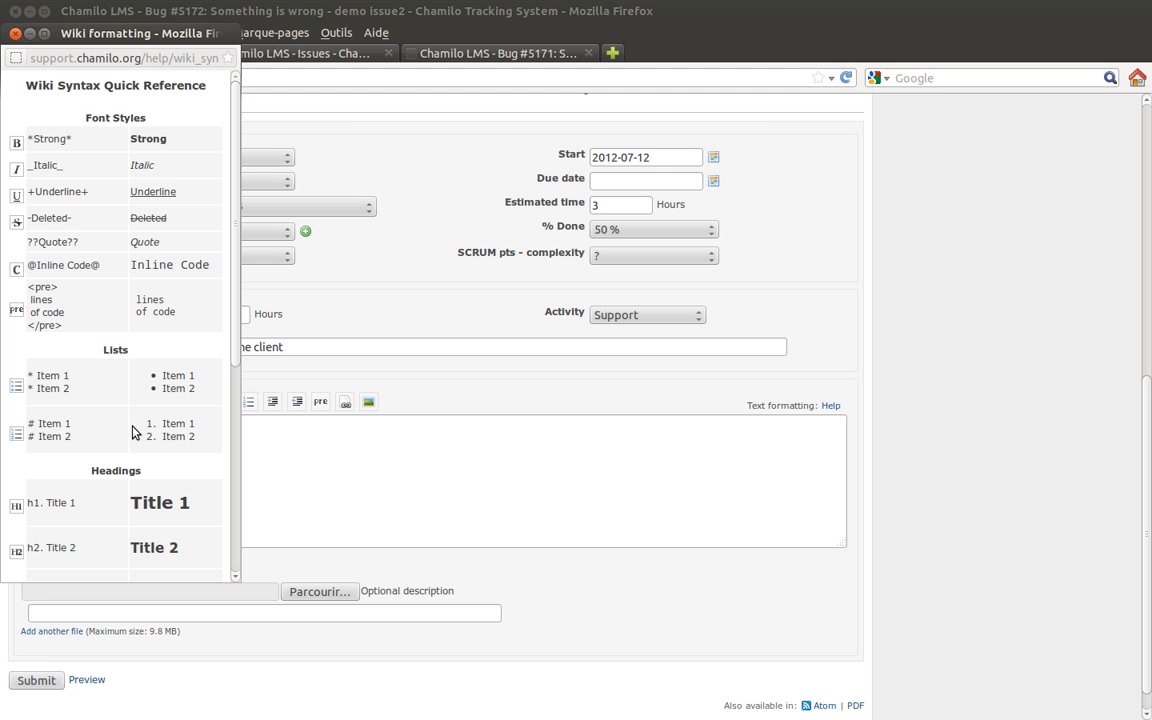
pyautogui.scroll(-1, 205, 345)
pyautogui.scroll(-5, 203, 349)
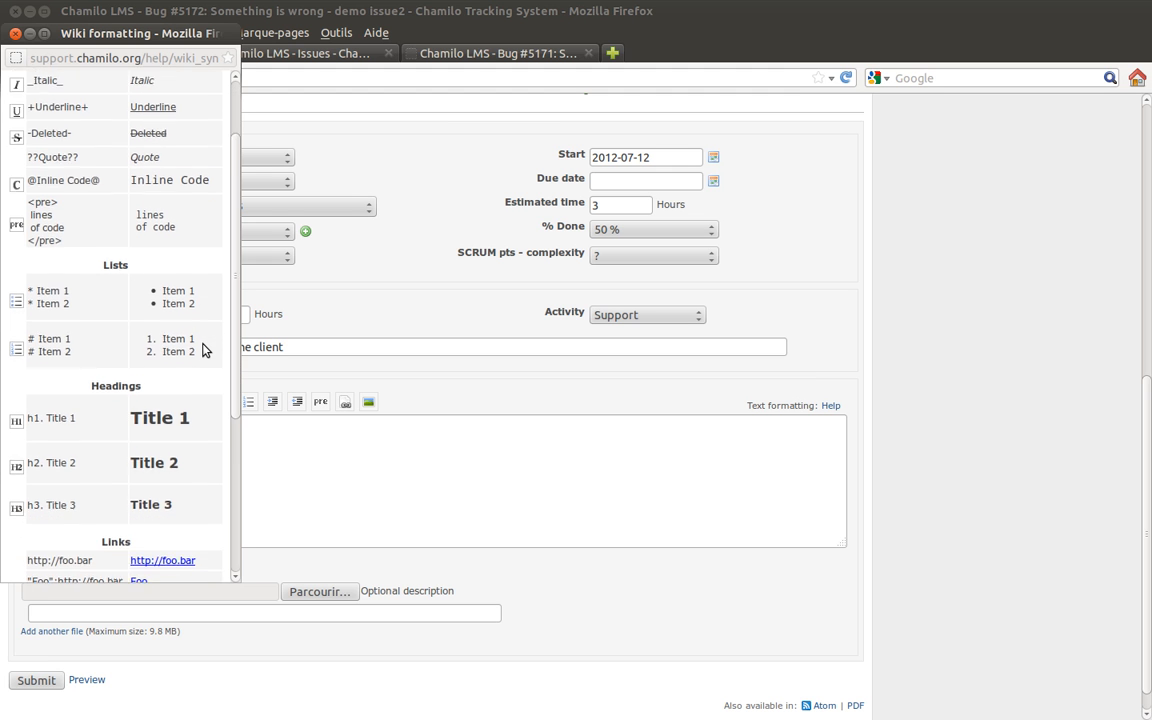
pyautogui.scroll(-2, 203, 349)
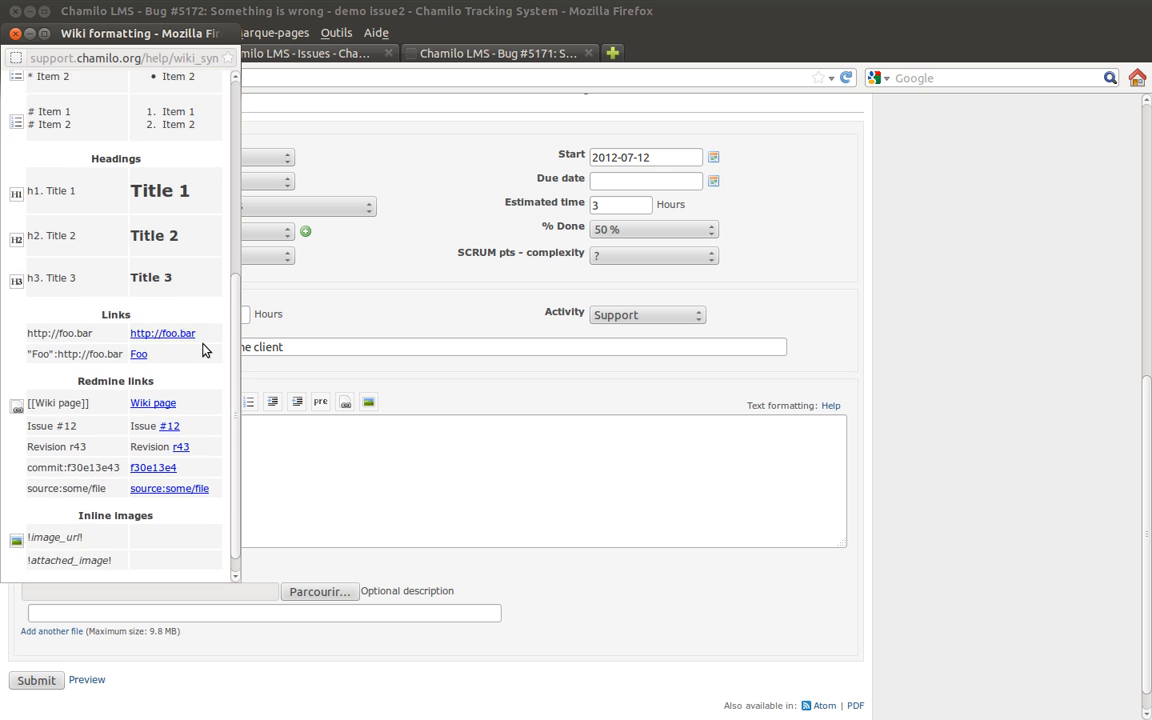
pyautogui.scroll(8, 203, 349)
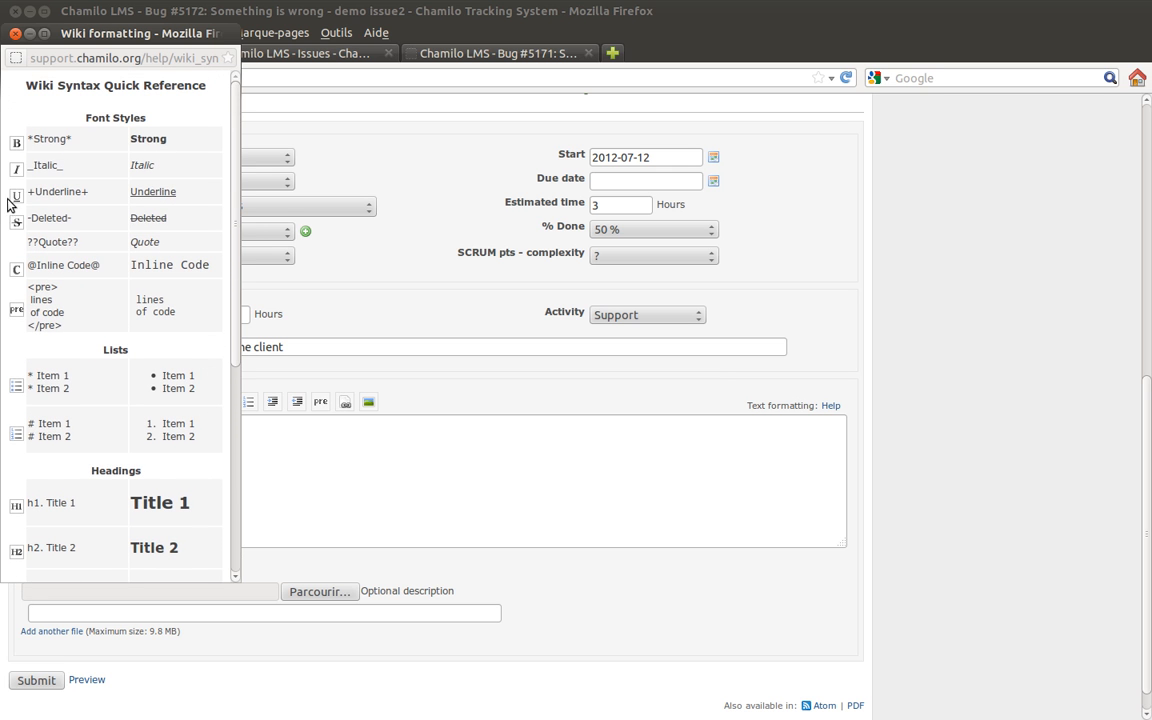
pyautogui.click(15, 35)
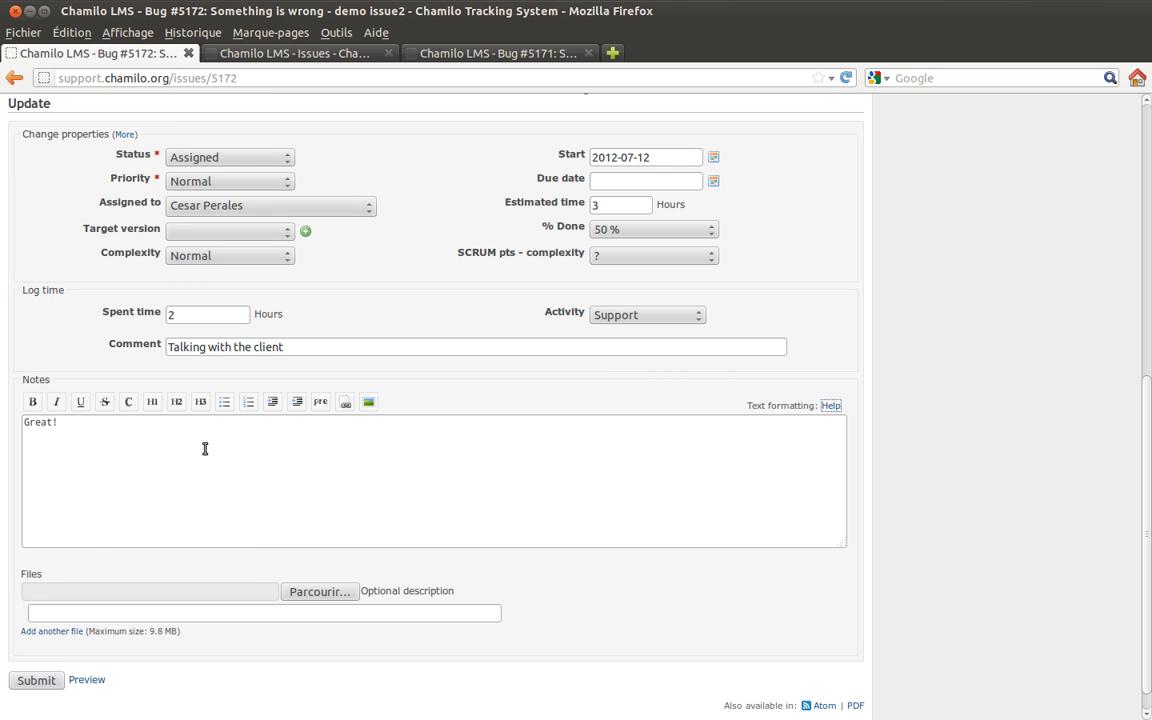
pyautogui.click(52, 680)
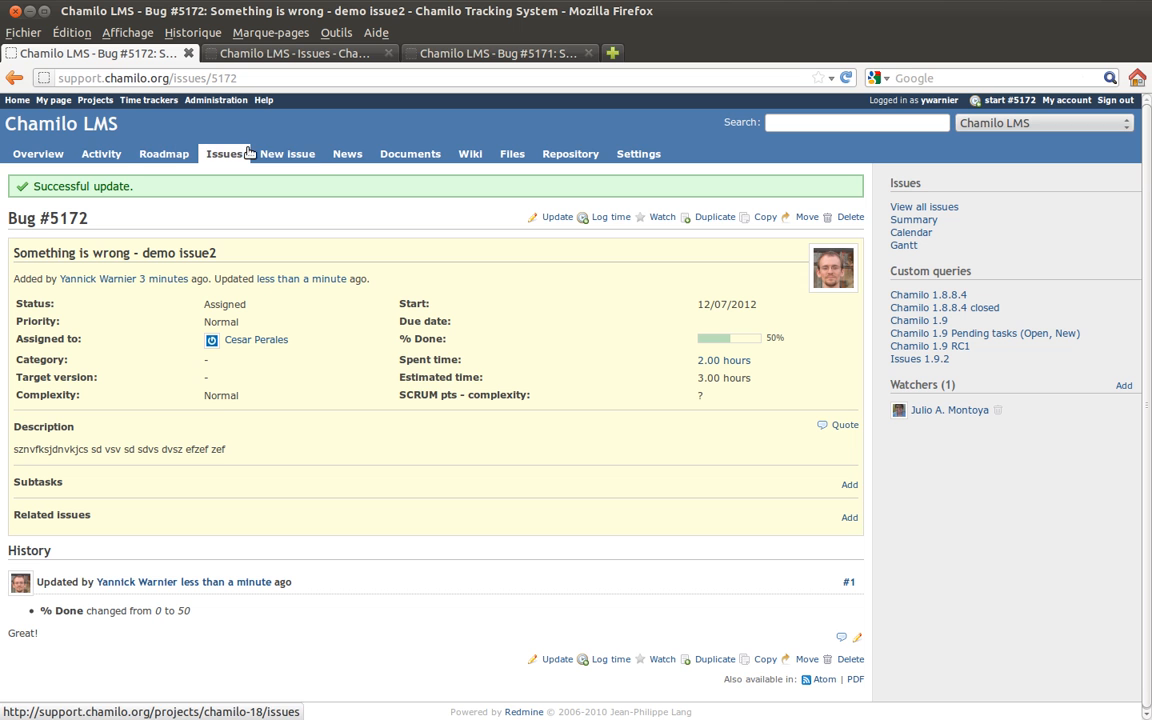
# Visit the project's News, Documents, Wiki, Files and Repository pages to examine their contents.
pyautogui.click(350, 155)
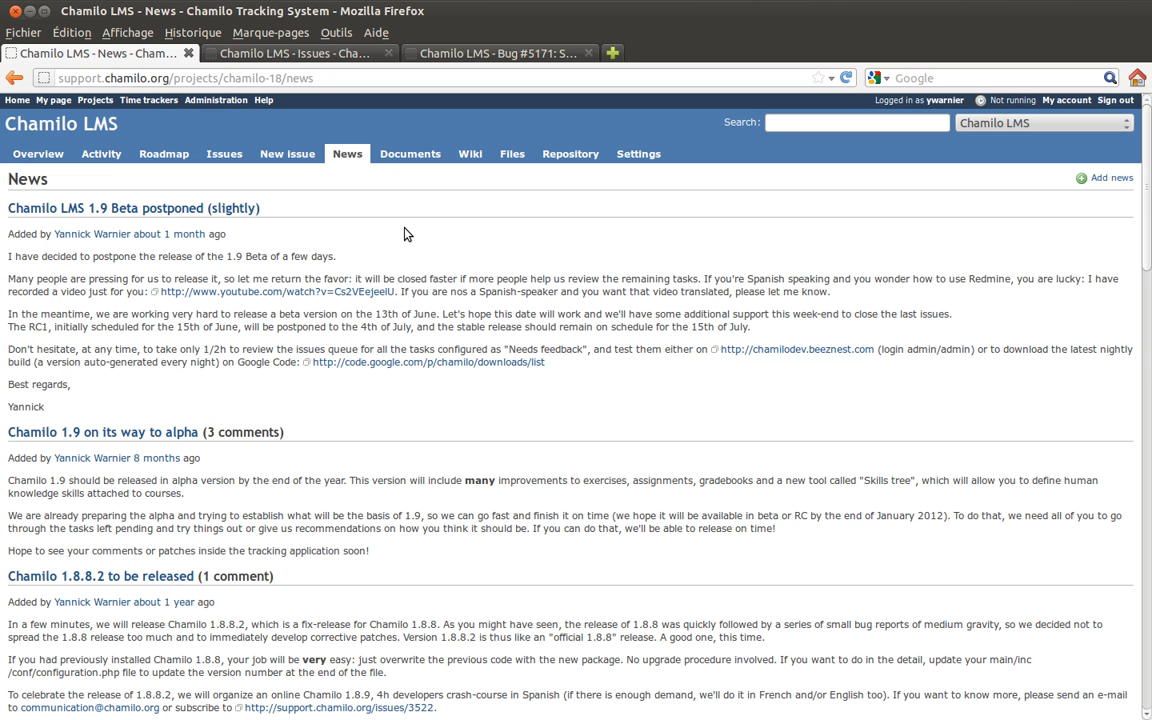
pyautogui.click(402, 155)
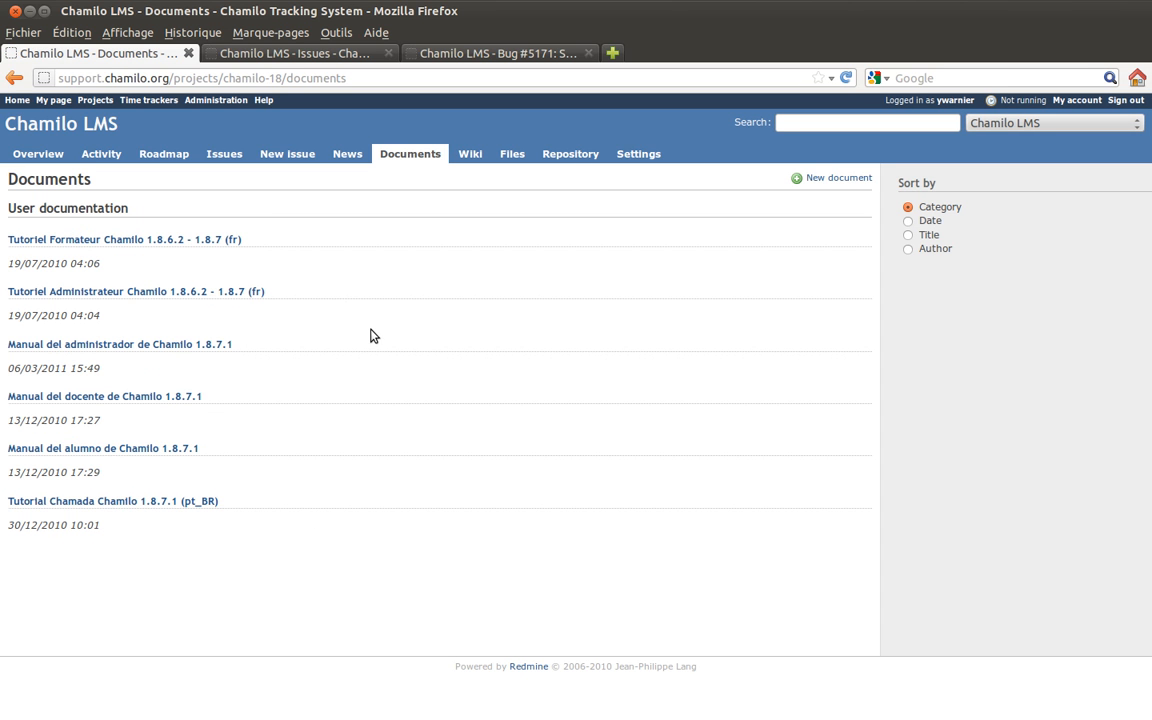
pyautogui.click(470, 158)
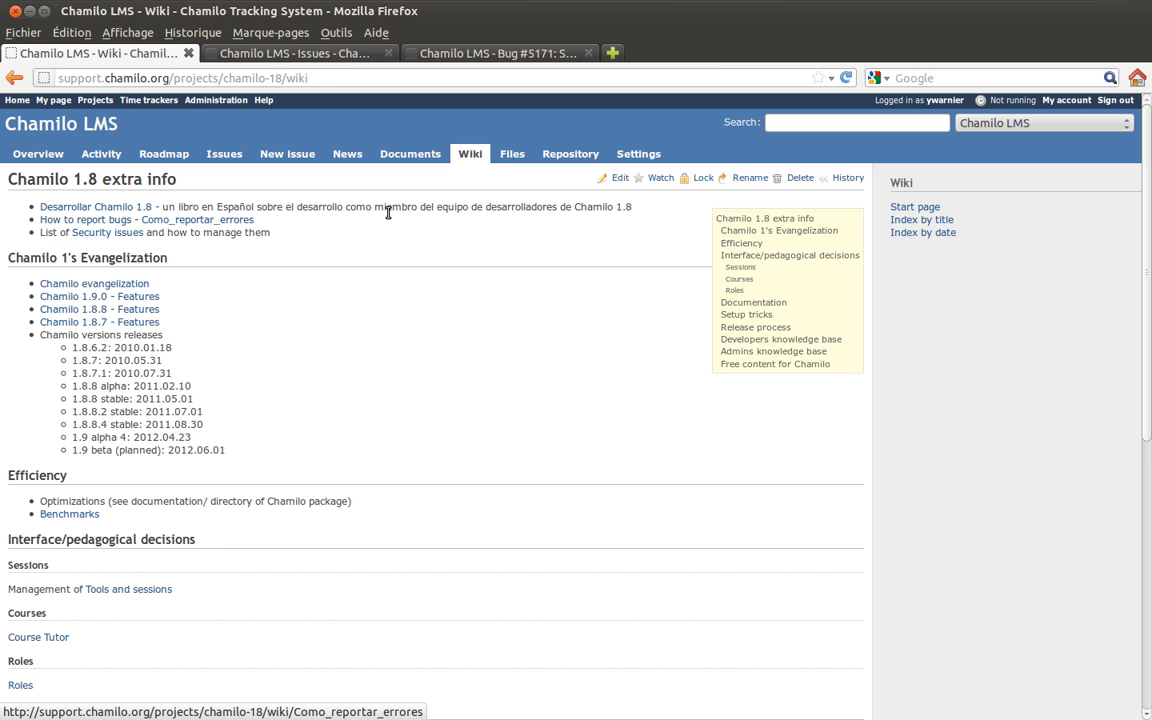
pyautogui.click(512, 157)
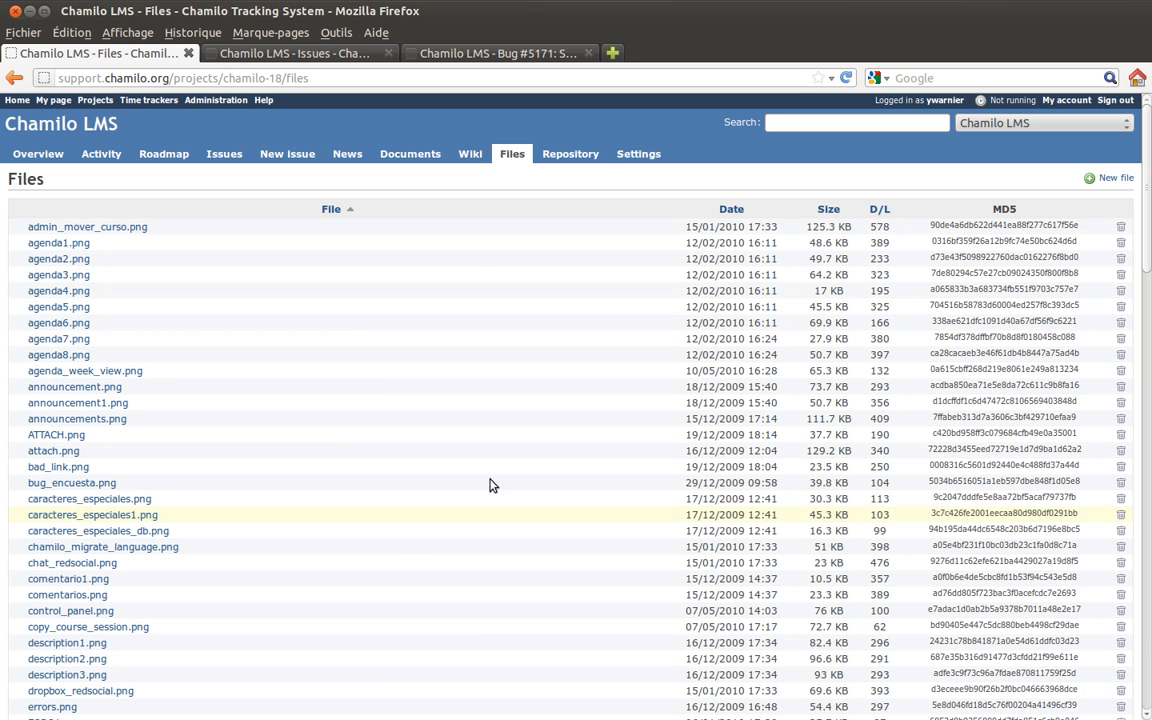
pyautogui.click(570, 153)
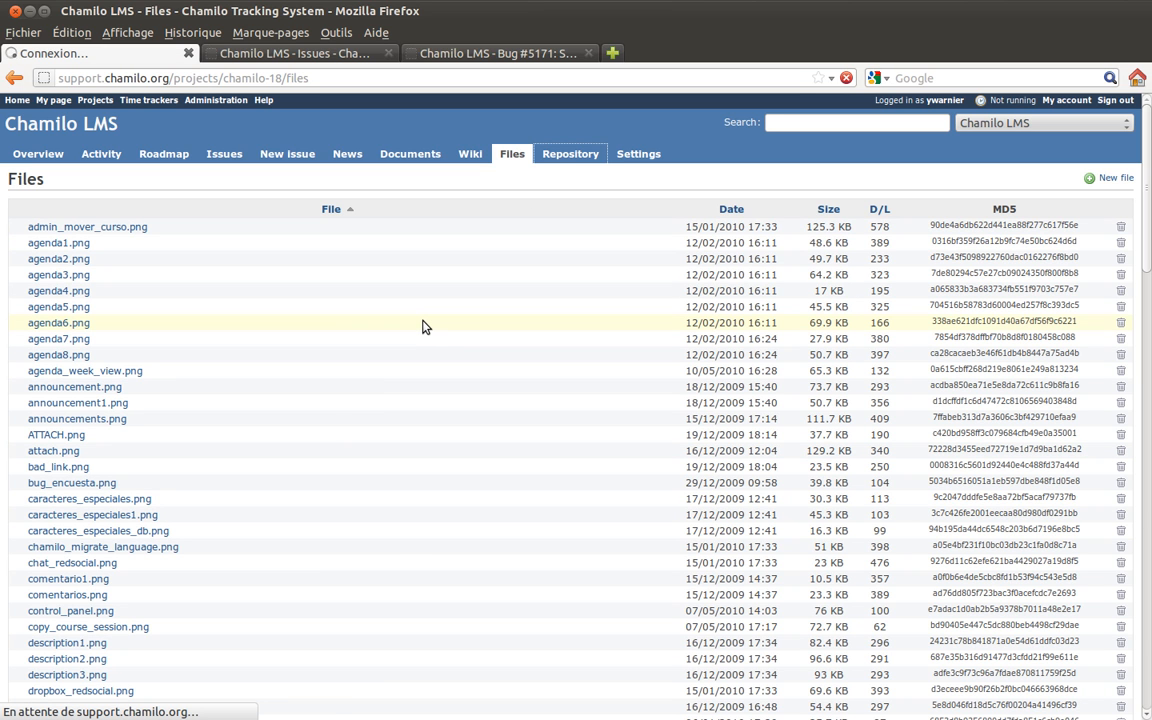
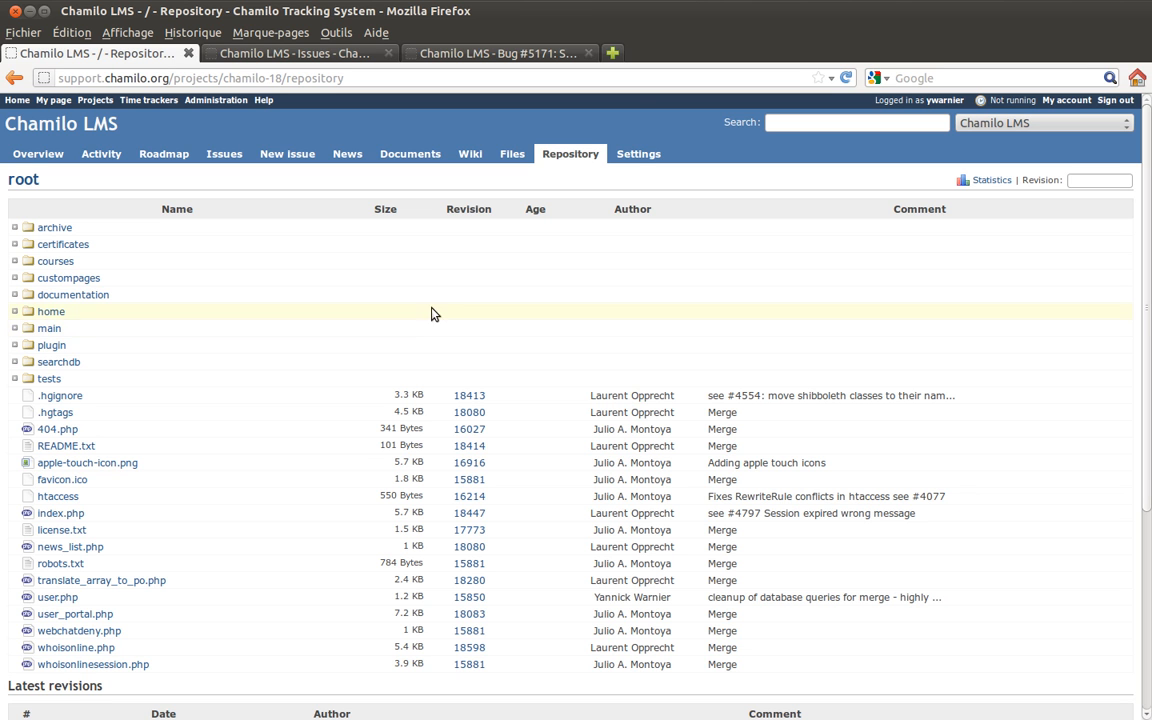
# Examine the project settings, including the repository, time tracking activities, issue categories, versions, members and modules.
pyautogui.click(646, 153)
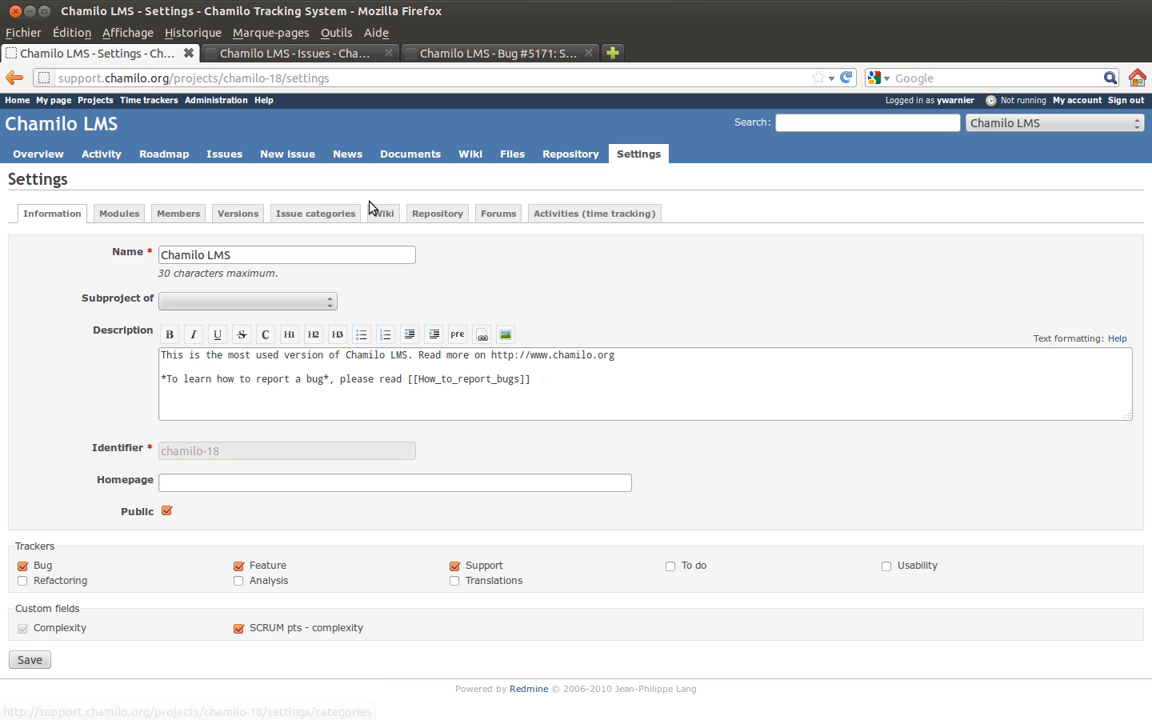
pyautogui.click(438, 215)
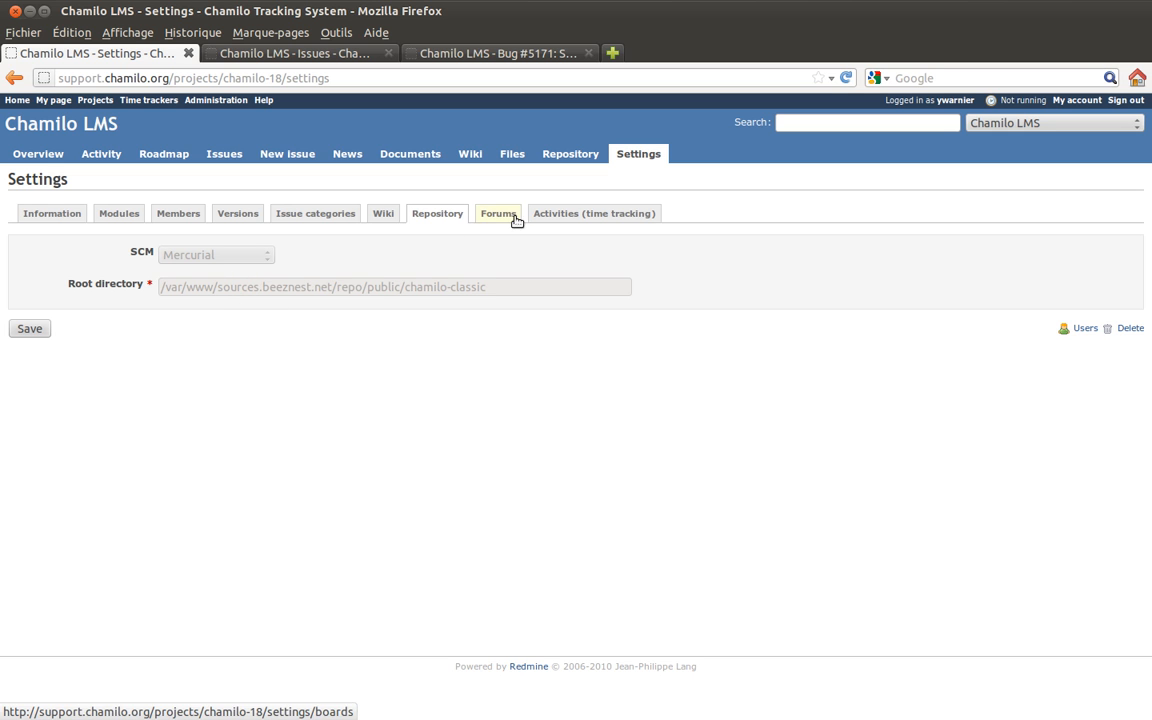
pyautogui.click(548, 212)
pyautogui.click(305, 214)
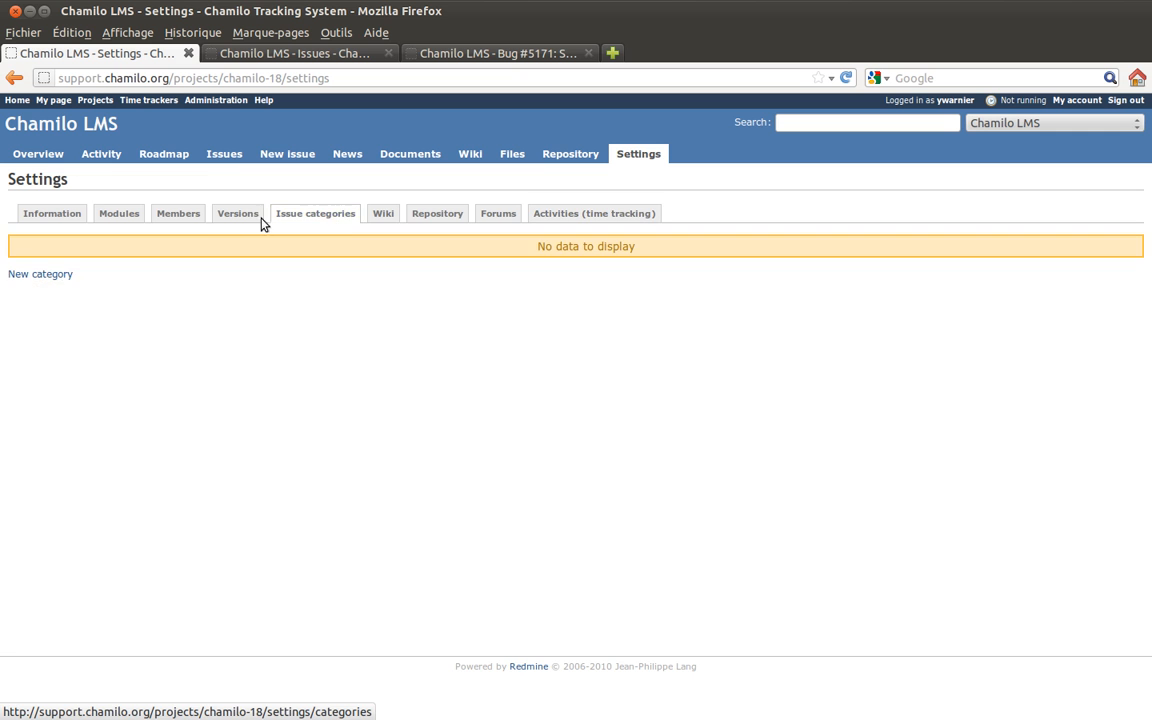
pyautogui.click(238, 214)
pyautogui.click(176, 214)
pyautogui.click(122, 214)
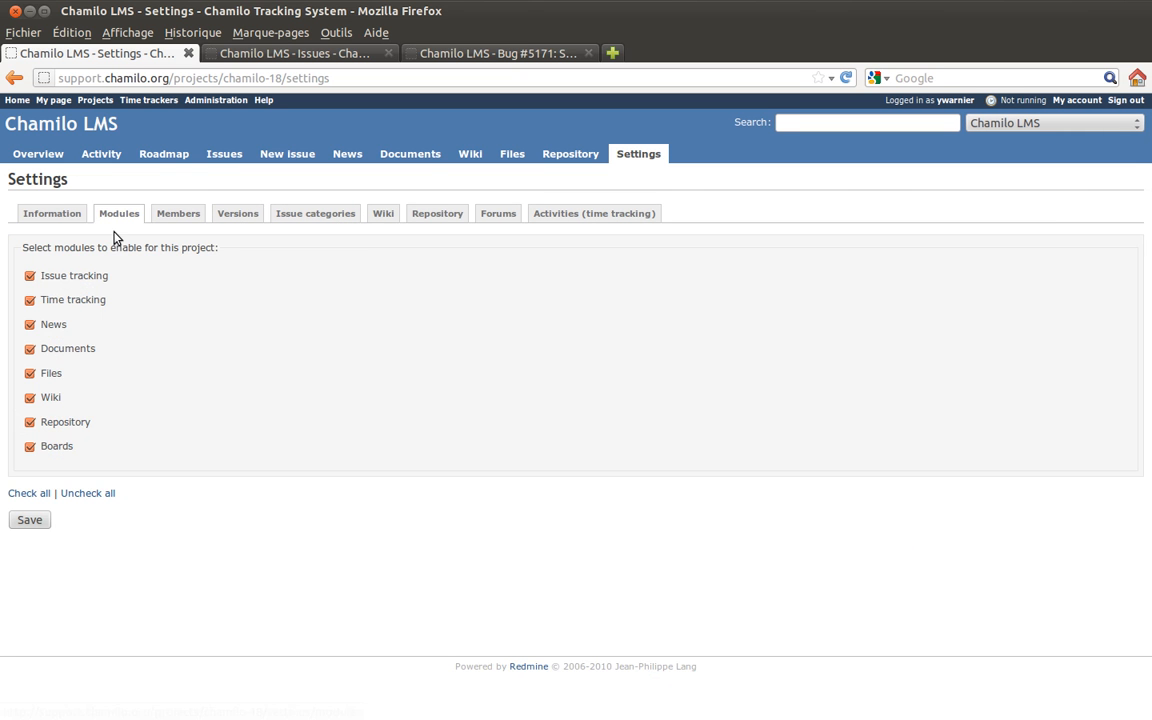
# Compare revision 18628 with revision 18624 in the project repository and examine the differences between them.
pyautogui.click(76, 216)
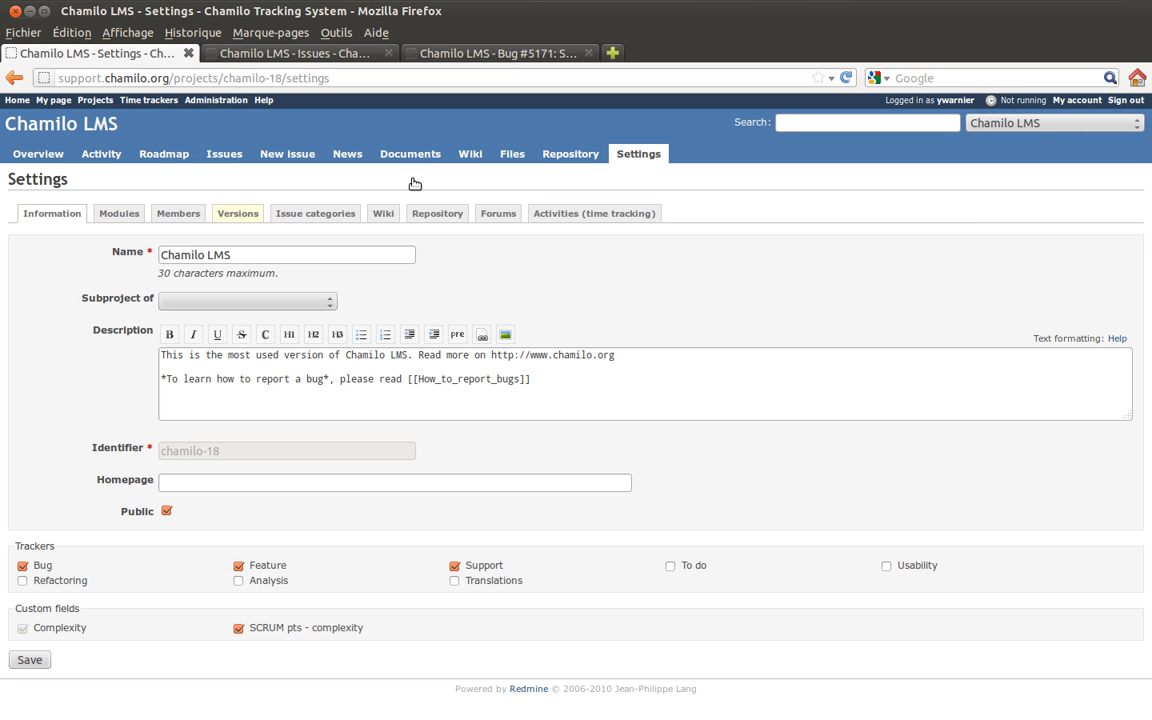
pyautogui.click(555, 158)
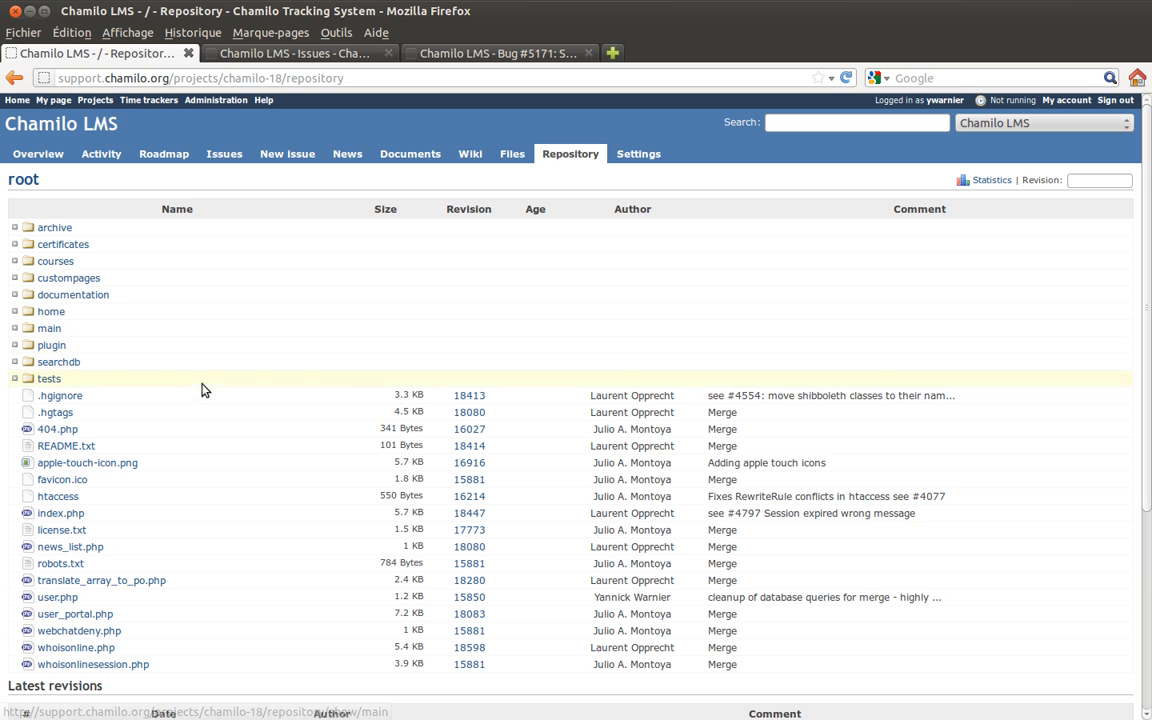
pyautogui.scroll(-2, 200, 390)
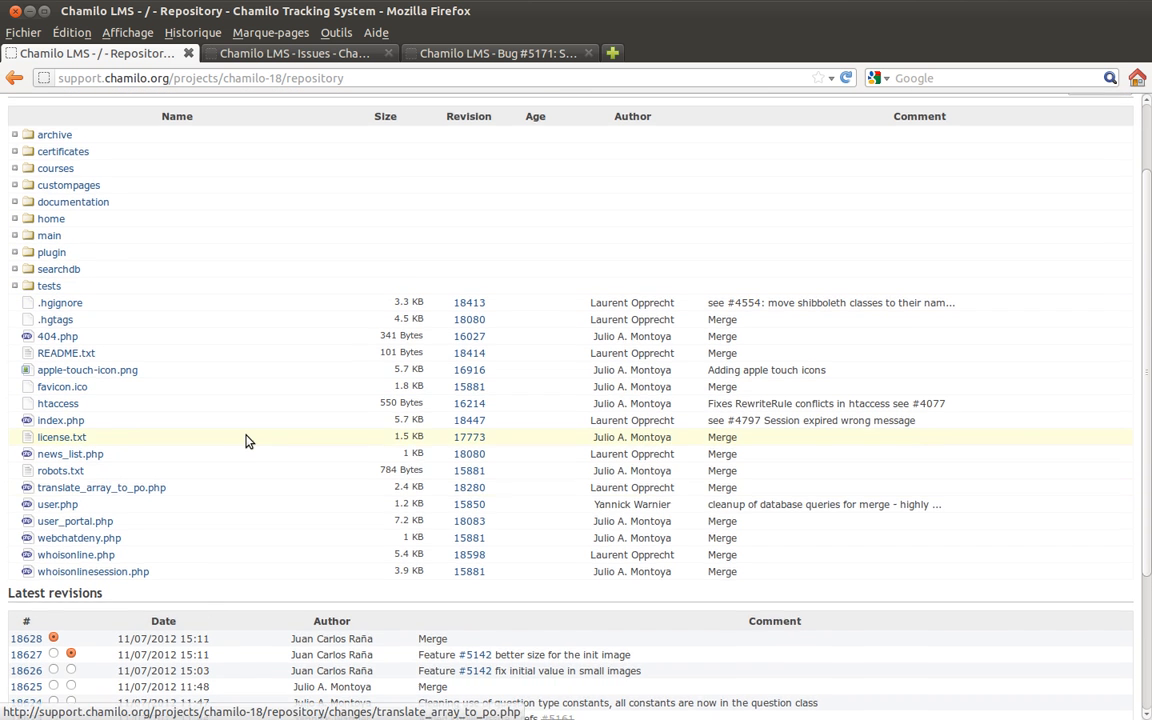
pyautogui.scroll(-4, 245, 435)
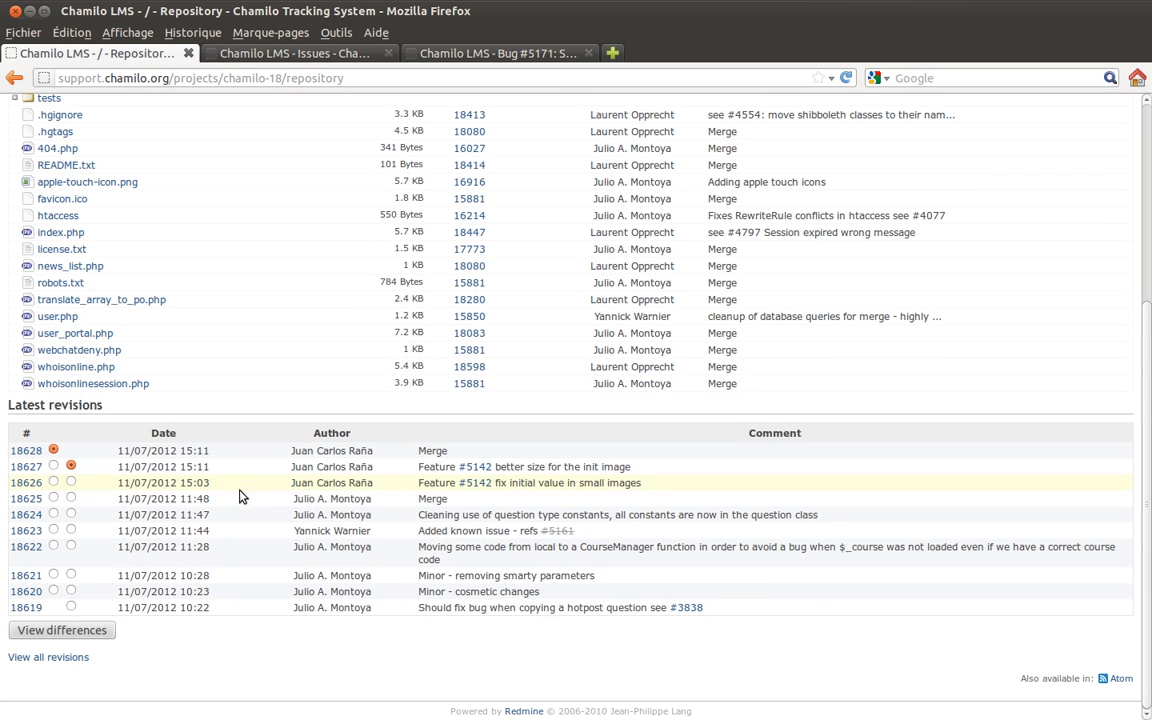
pyautogui.click(71, 514)
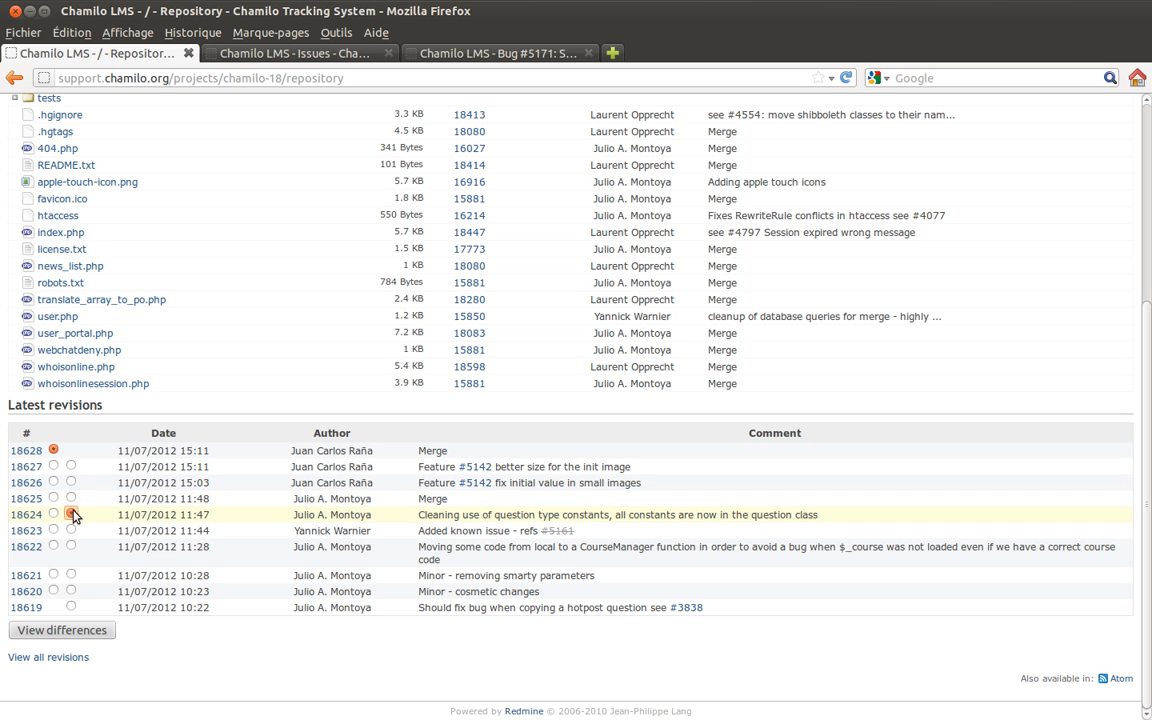
pyautogui.click(66, 630)
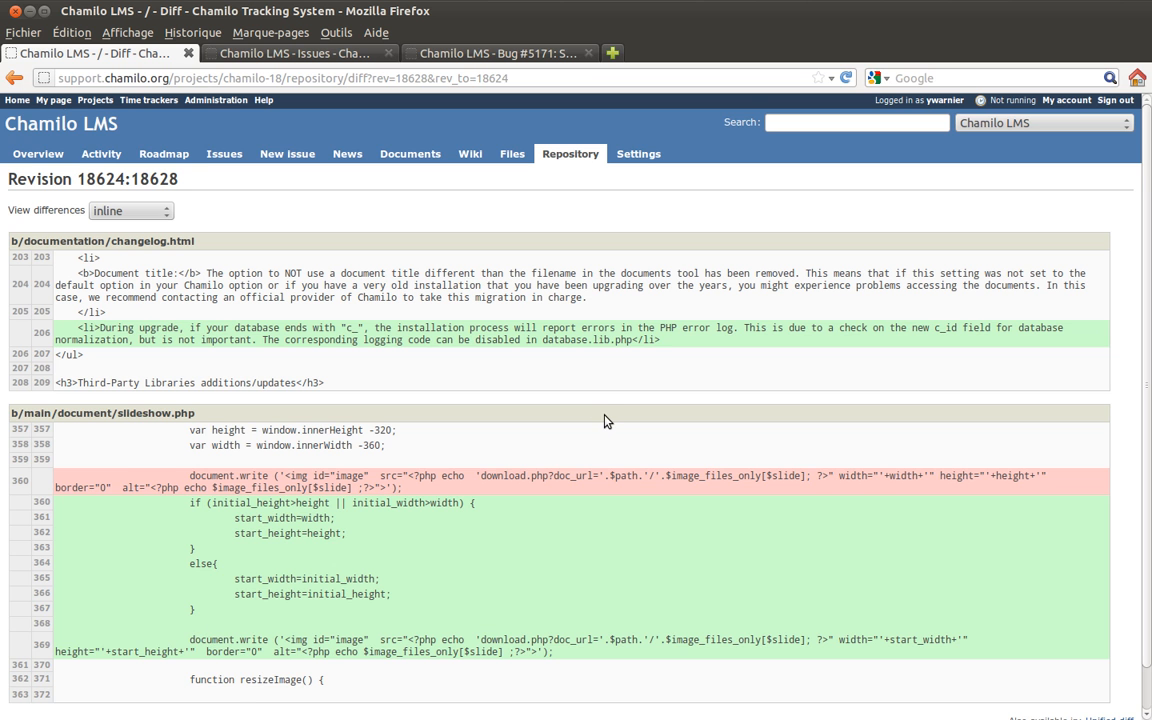
pyautogui.scroll(-1, 607, 419)
pyautogui.scroll(1, 612, 412)
pyautogui.click(14, 78)
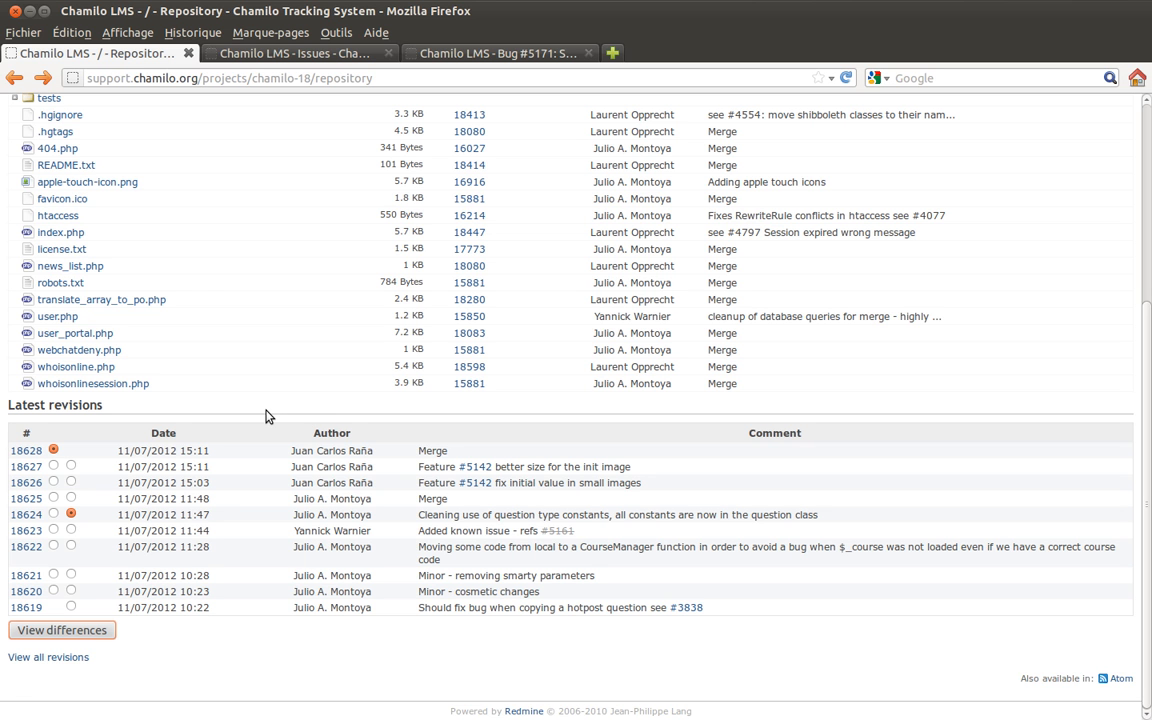
pyautogui.scroll(5, 320, 372)
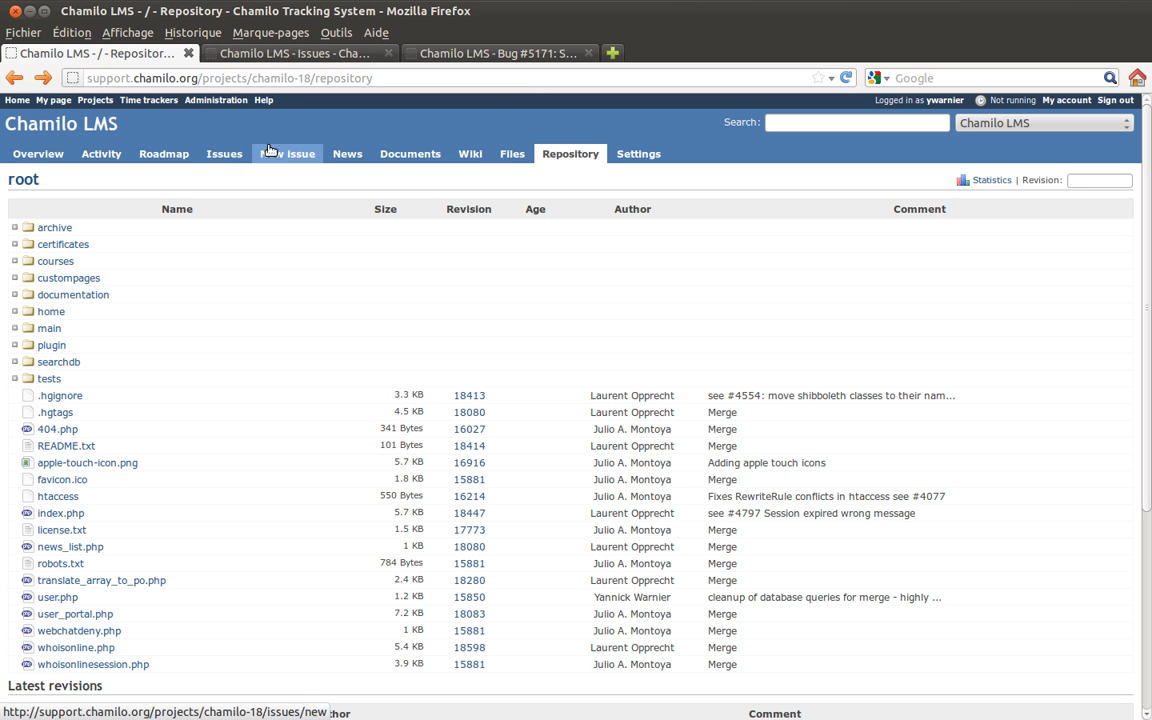
# Close the extra browser pages holding Bug #5171 and the filtered issues list.
pyautogui.click(300, 52)
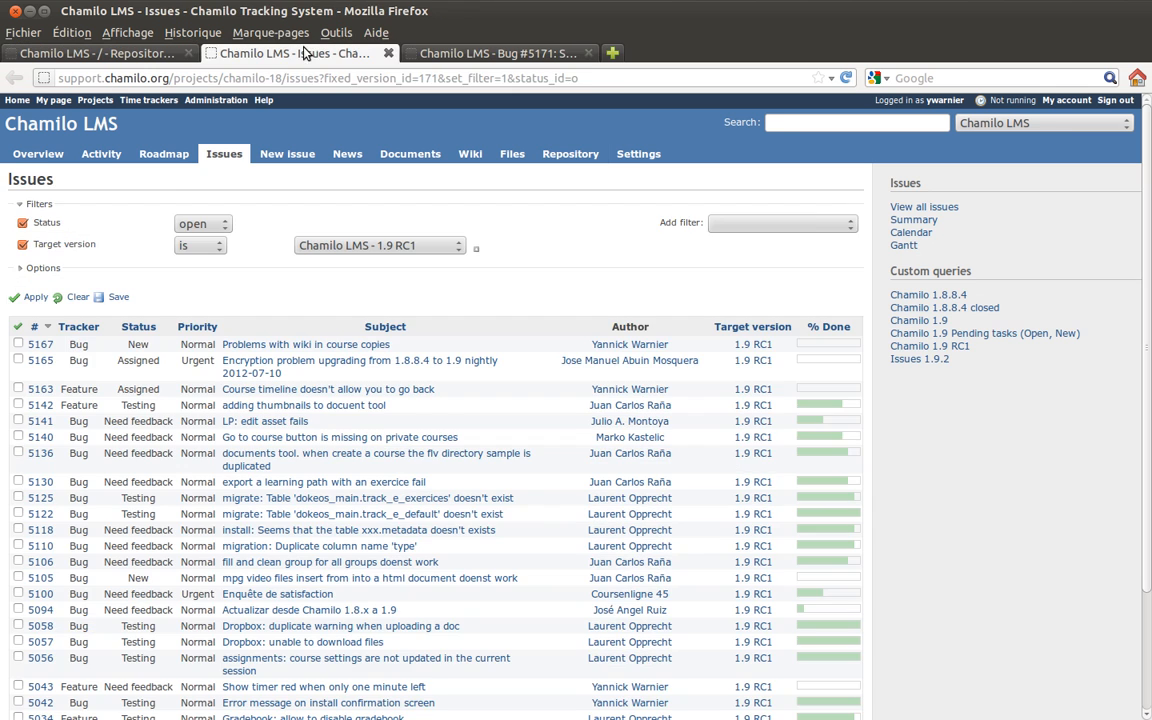
pyautogui.click(487, 58)
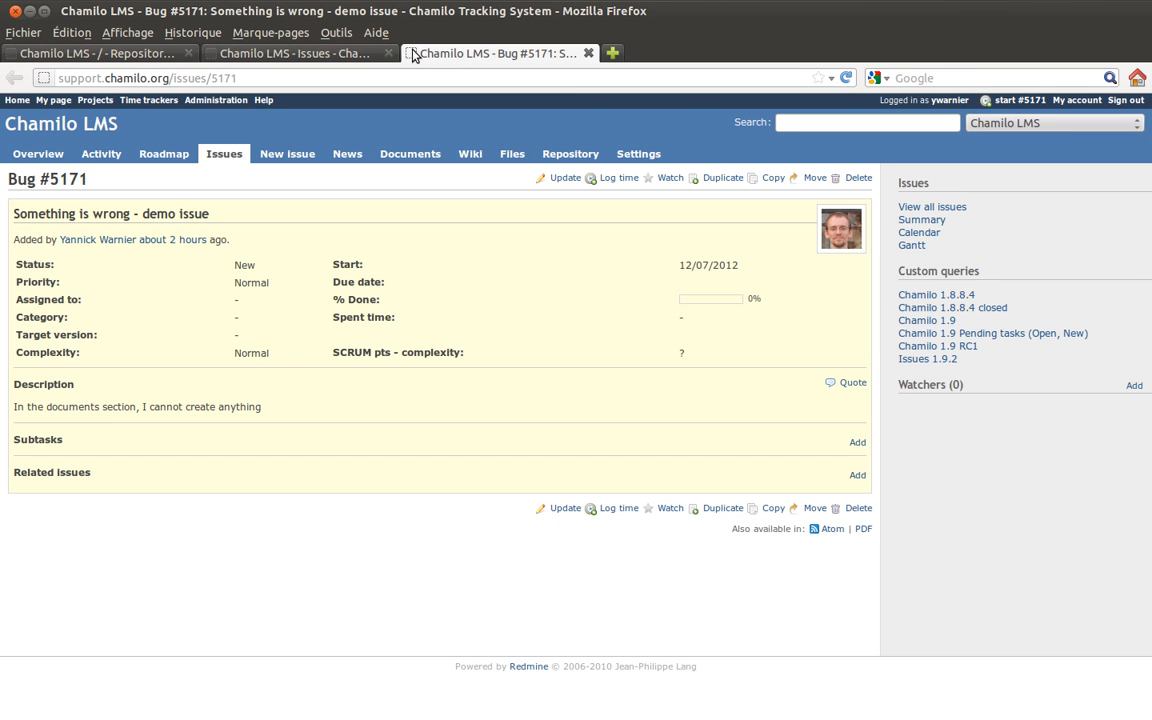
pyautogui.click(586, 54)
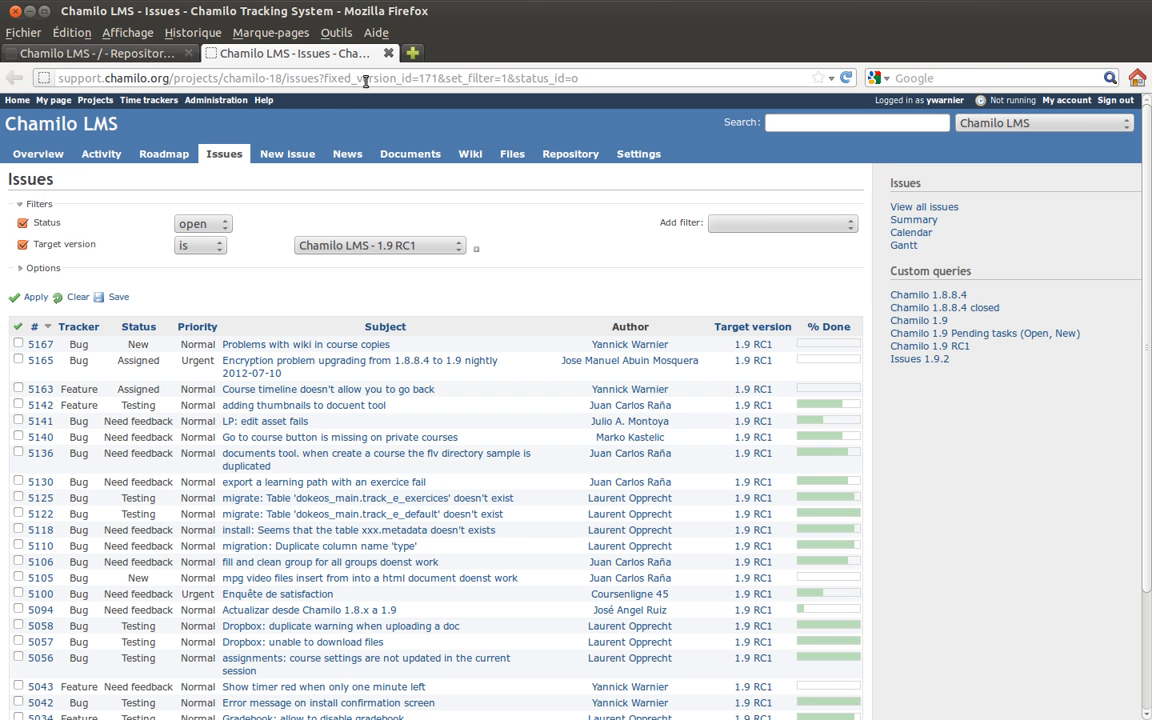
pyautogui.click(388, 54)
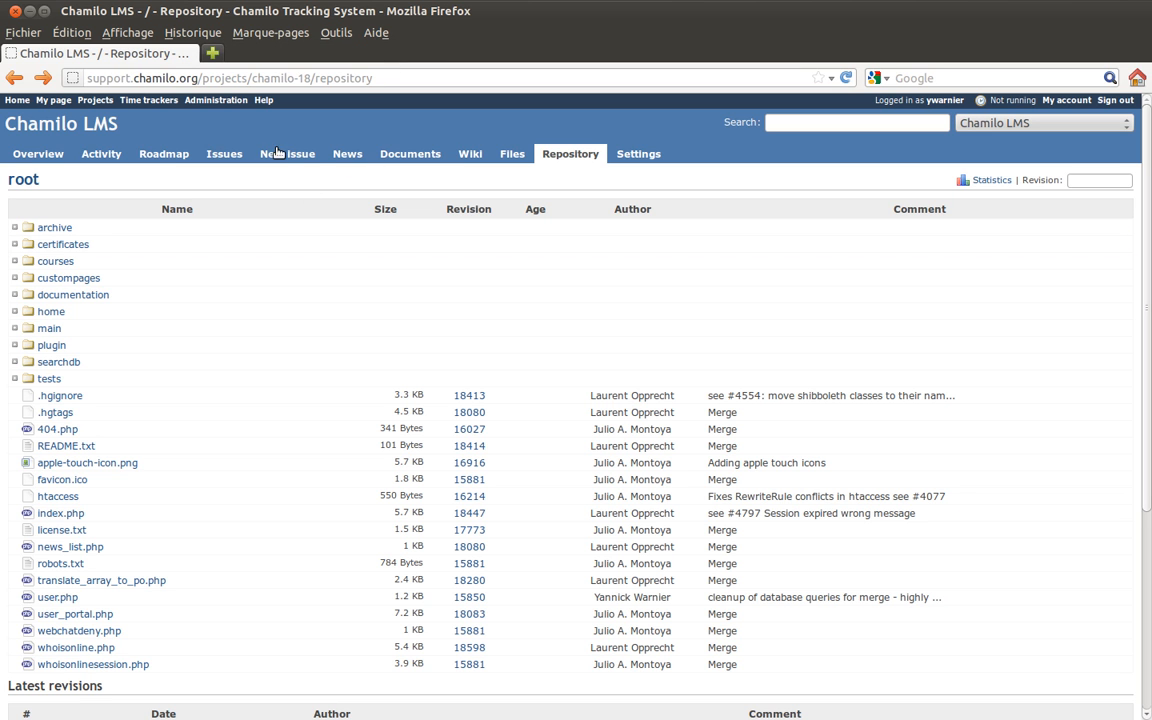
# Browse the project's issues, open the bug "LP: edit asset fails", and view its associated revision 18561 in a separate page.
pyautogui.click(224, 154)
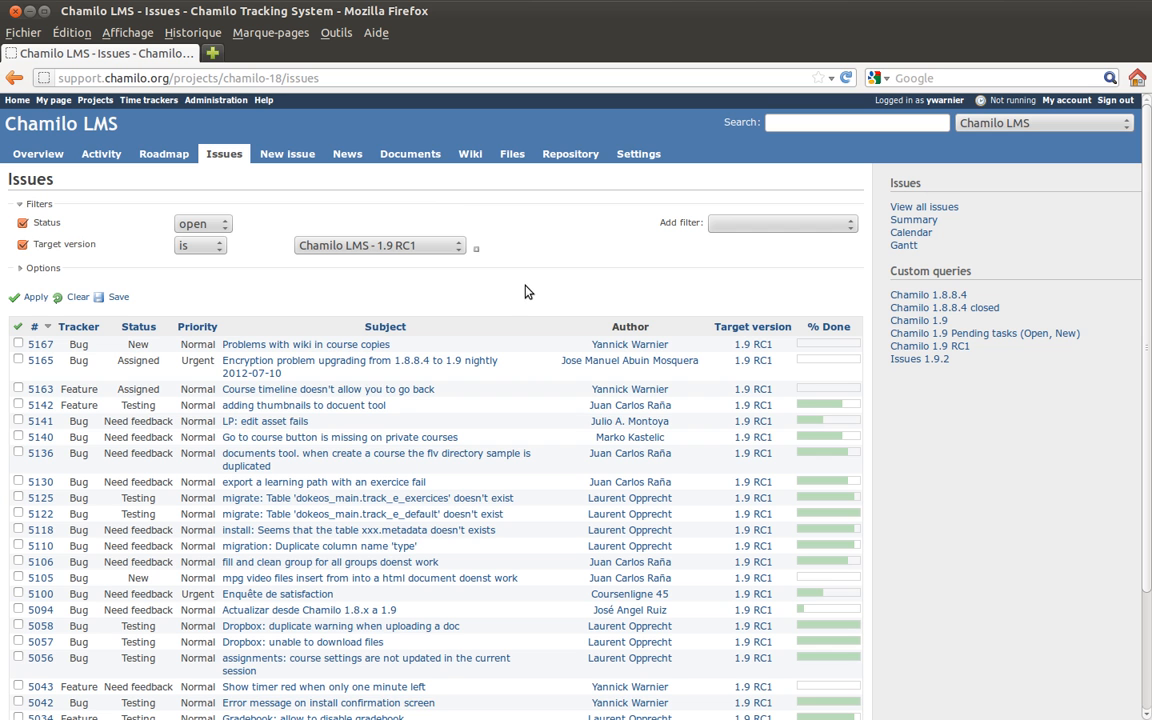
pyautogui.scroll(-3, 530, 290)
pyautogui.scroll(3, 542, 286)
pyautogui.scroll(-1, 541, 283)
pyautogui.scroll(1, 541, 283)
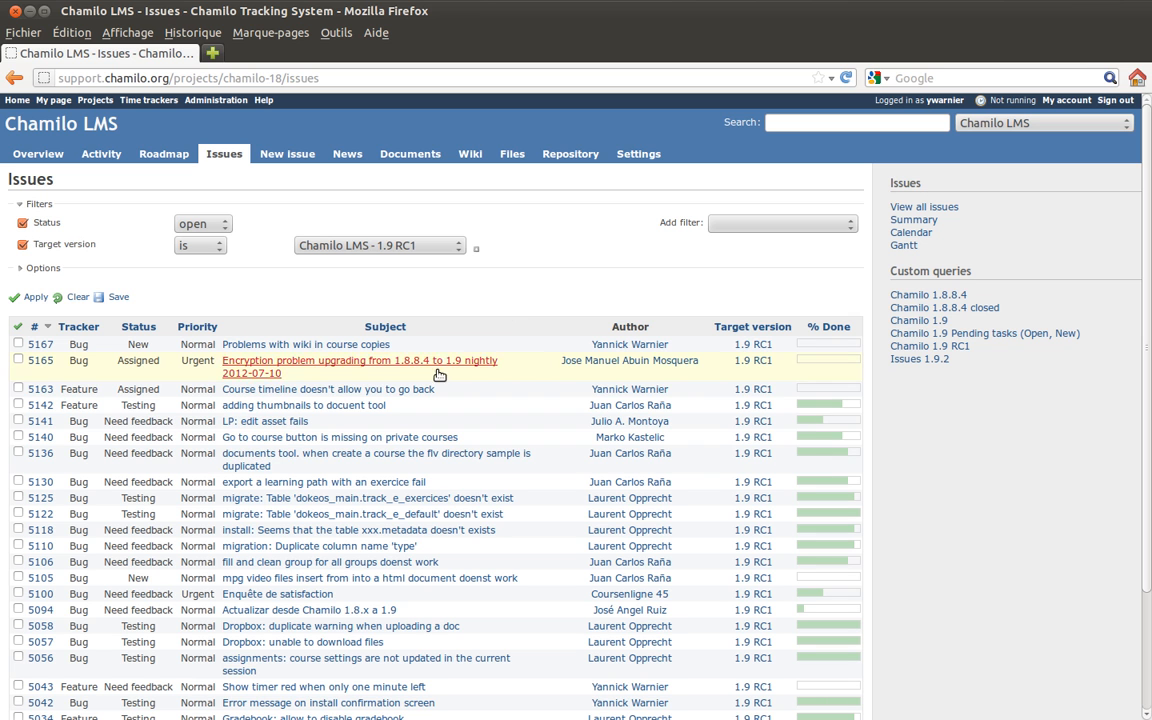
pyautogui.click(290, 423)
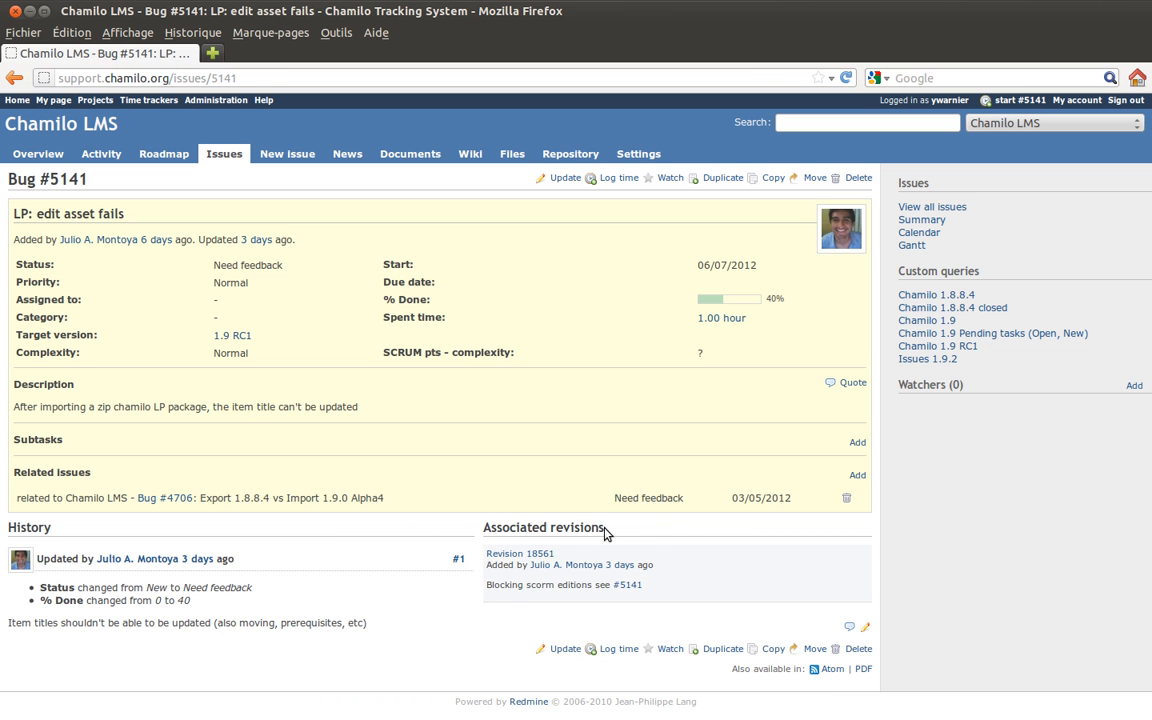
pyautogui.middleClick(505, 557)
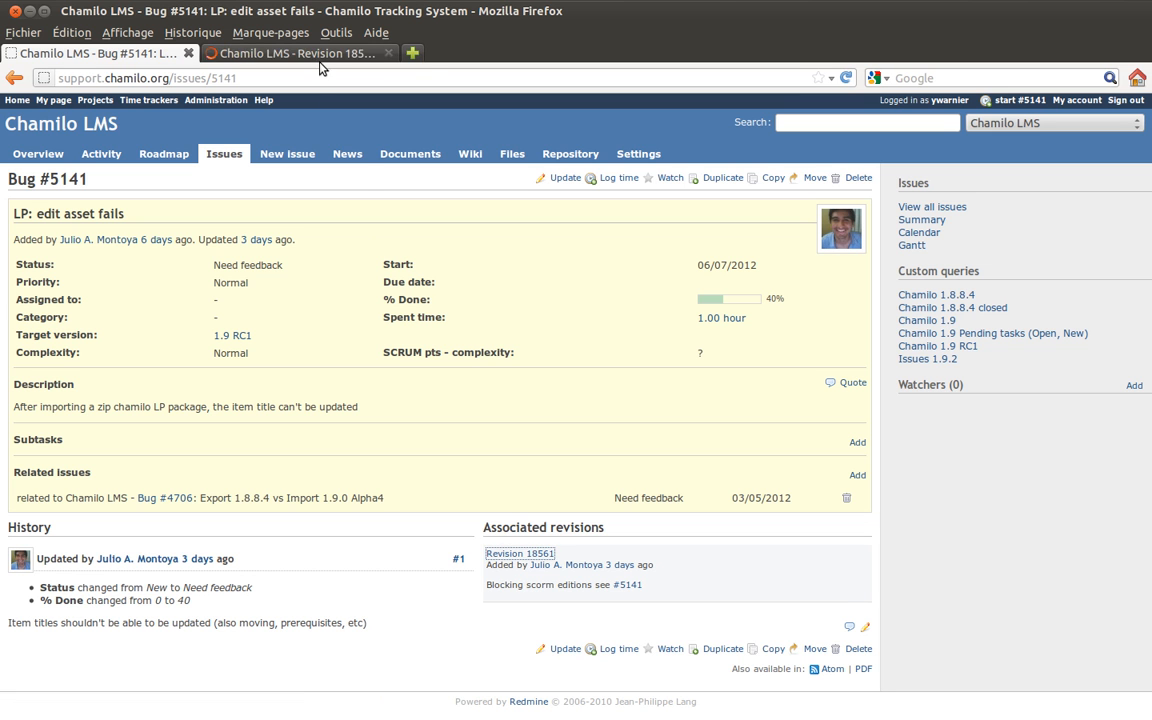
pyautogui.click(320, 55)
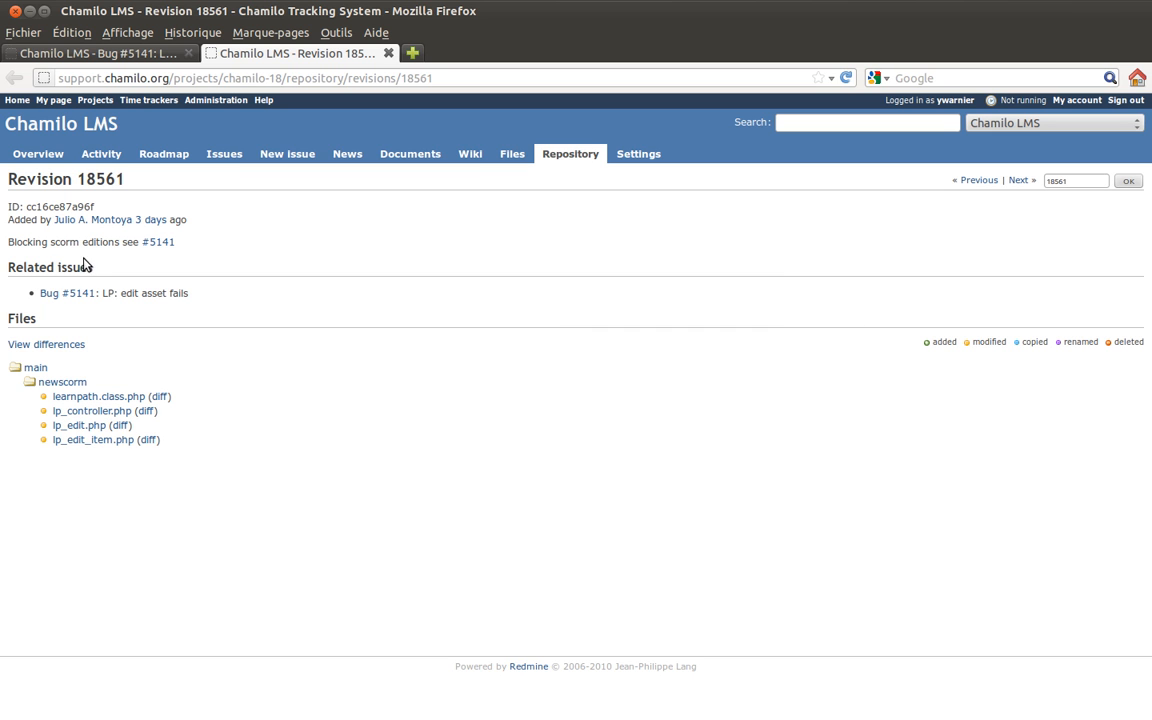
# Examine the revision's commit message "Blocking scorm editions see #5141", especially the keyword "see" and the issue reference.
pyautogui.moveTo(124, 238); pyautogui.dragTo(141, 240)
pyautogui.click(8, 248)
pyautogui.moveTo(8, 248); pyautogui.dragTo(191, 248)
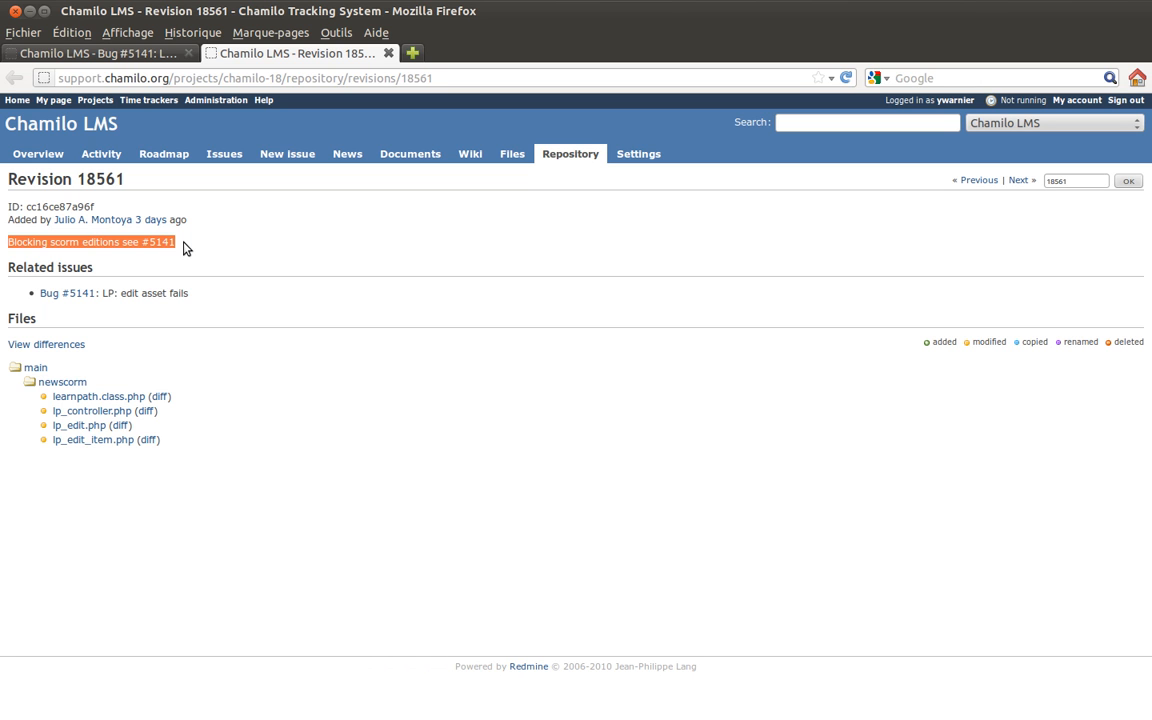
pyautogui.click(184, 248)
pyautogui.moveTo(165, 243); pyautogui.dragTo(140, 242)
pyautogui.click(195, 239)
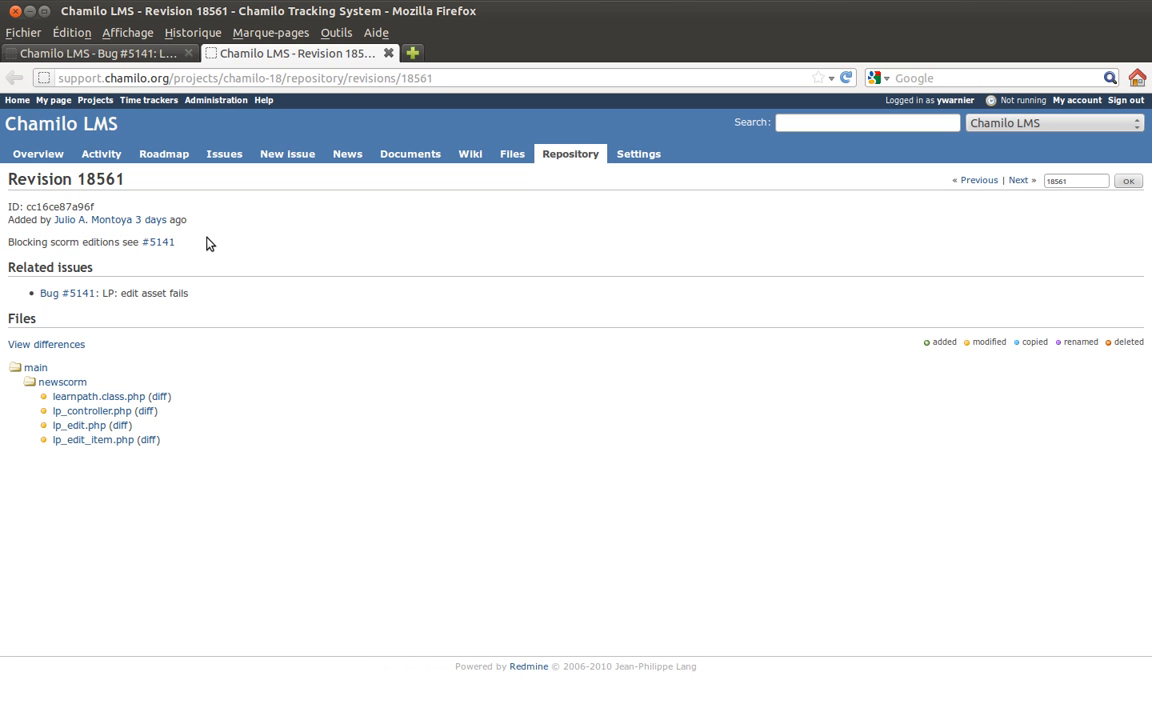
pyautogui.doubleClick(129, 242)
pyautogui.click(124, 243)
pyautogui.moveTo(124, 243); pyautogui.dragTo(136, 243)
pyautogui.click(145, 256)
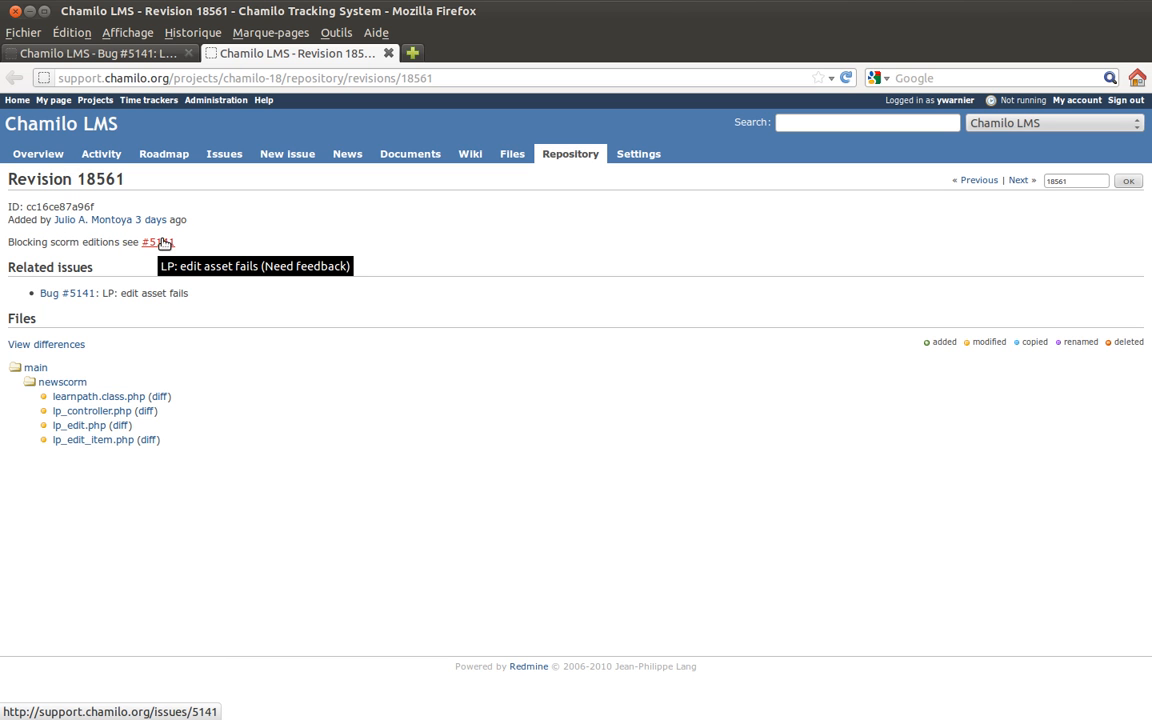
# Examine how Bug #5141 lists the commit message under its associated revisions, comparing it with the revision page.
pyautogui.click(95, 53)
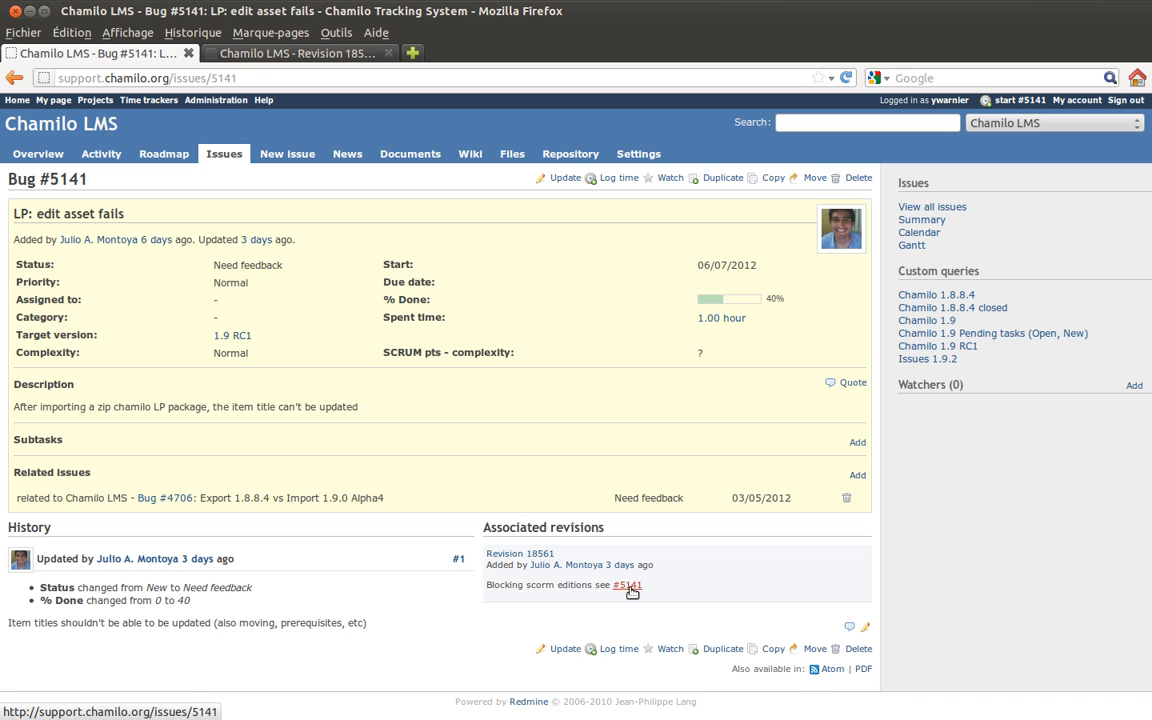
pyautogui.moveTo(592, 586); pyautogui.dragTo(653, 581)
pyautogui.click(653, 581)
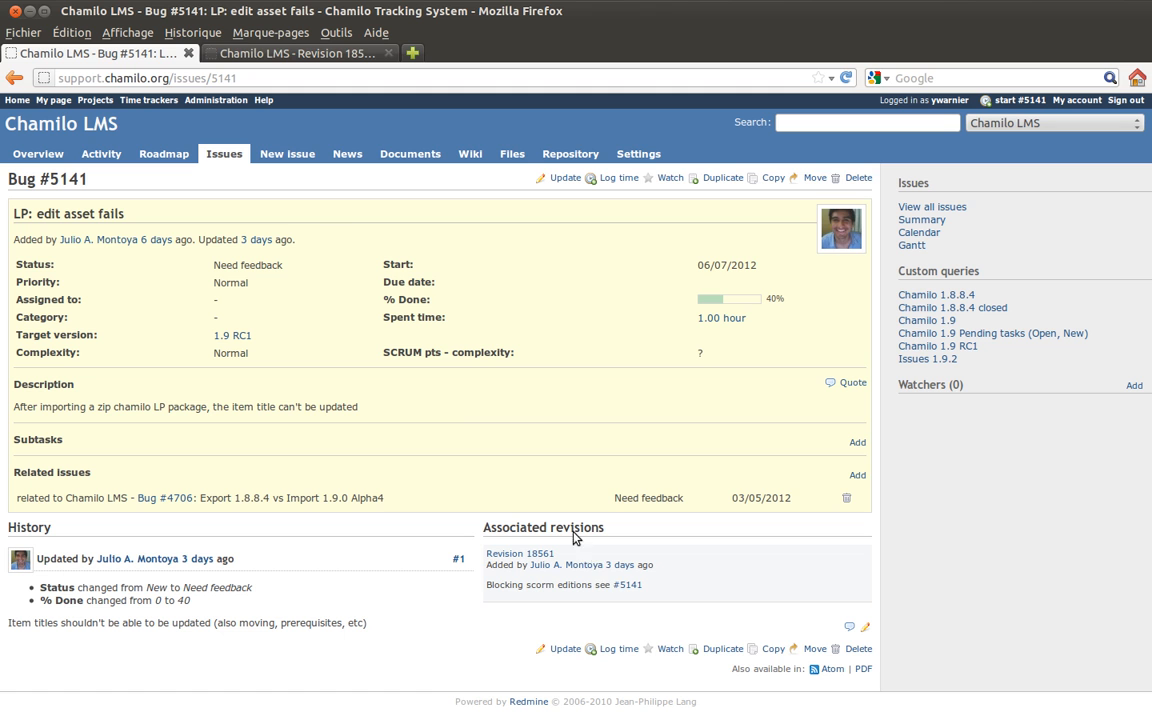
pyautogui.click(276, 55)
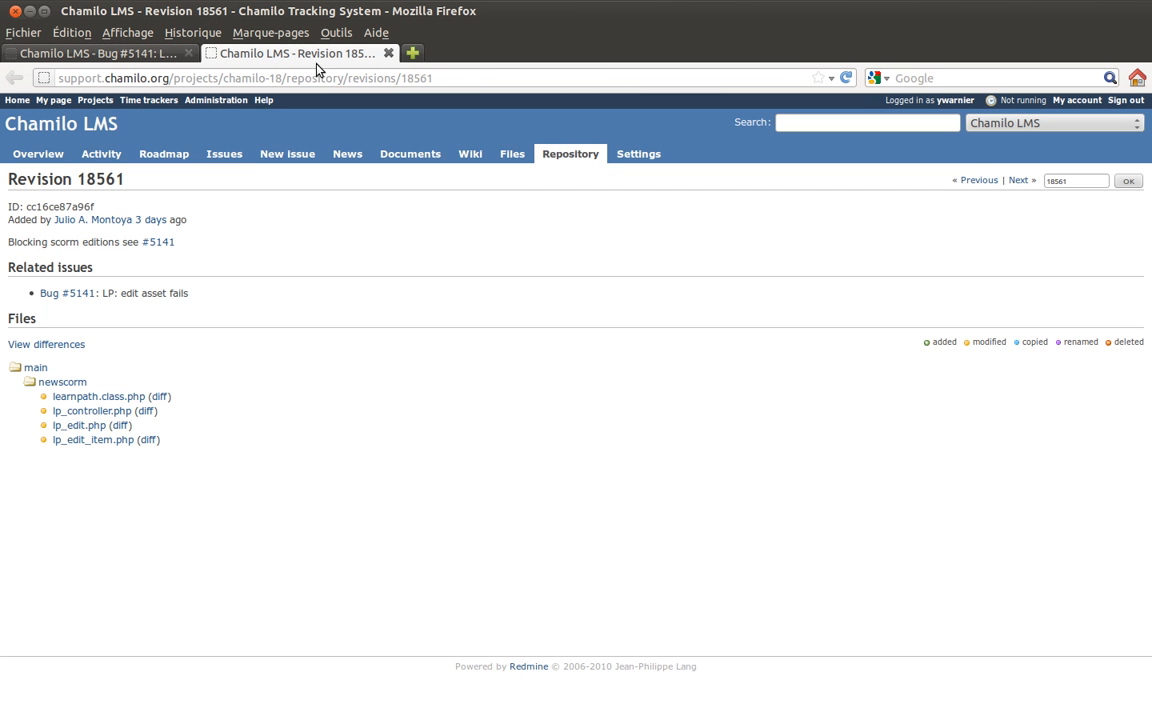
pyautogui.click(388, 54)
pyautogui.click(140, 50)
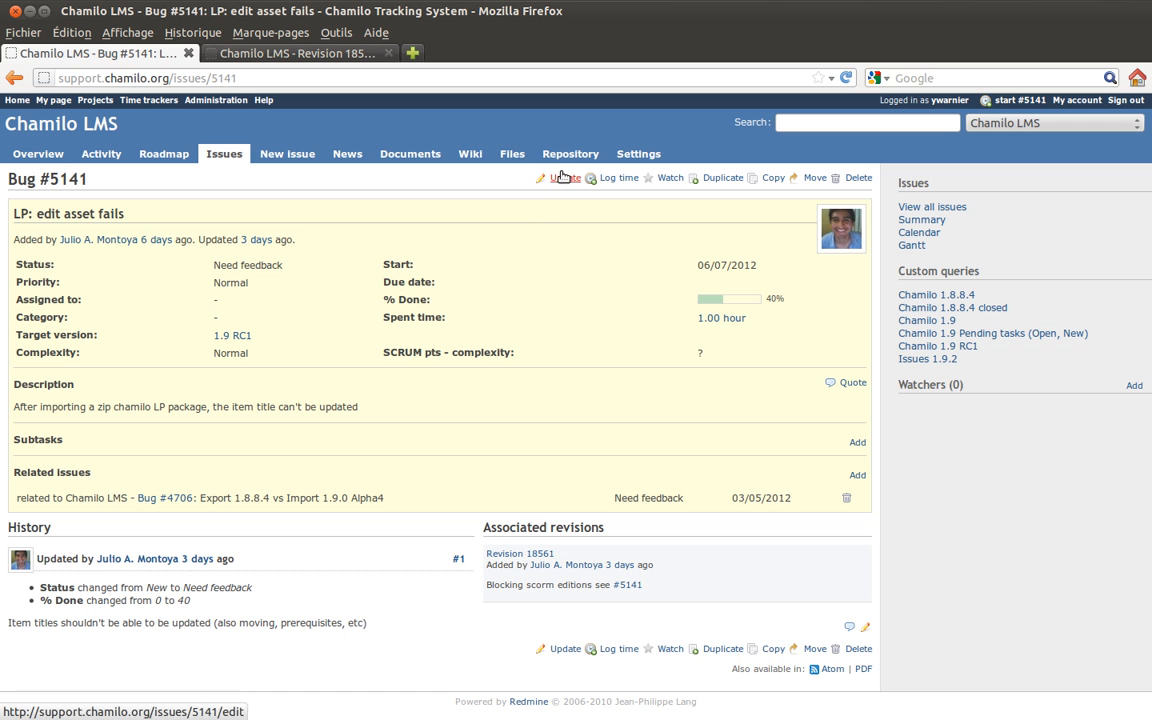
# Remove the target version filter from the project's issues list and apply the remaining filter.
pyautogui.click(224, 151)
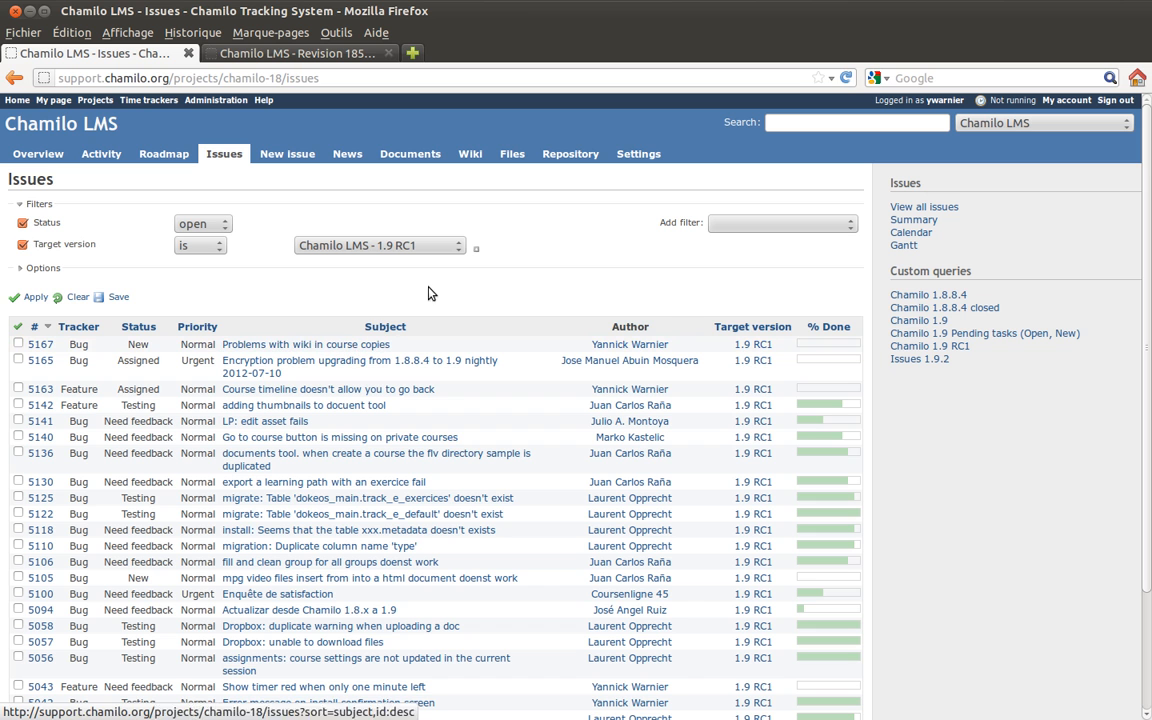
pyautogui.click(23, 244)
pyautogui.click(32, 292)
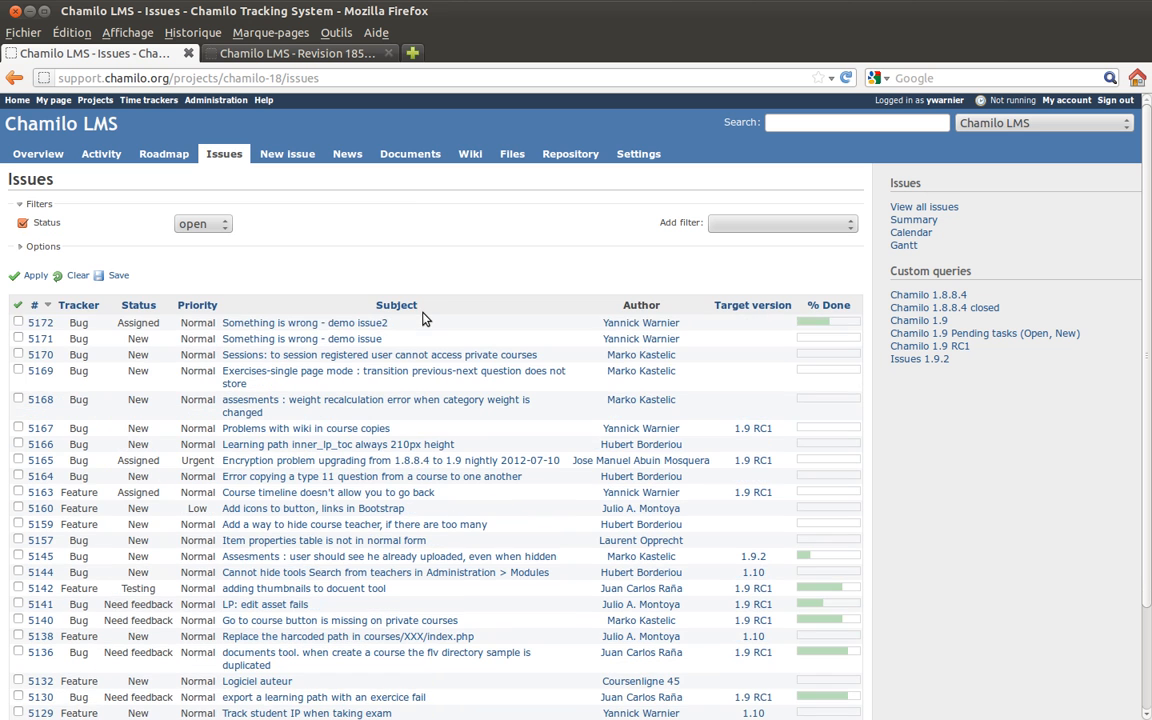
# Start an update of the bug "Something is wrong - demo issue2" with the note "OK for me! Thank you all.".
pyautogui.click(299, 323)
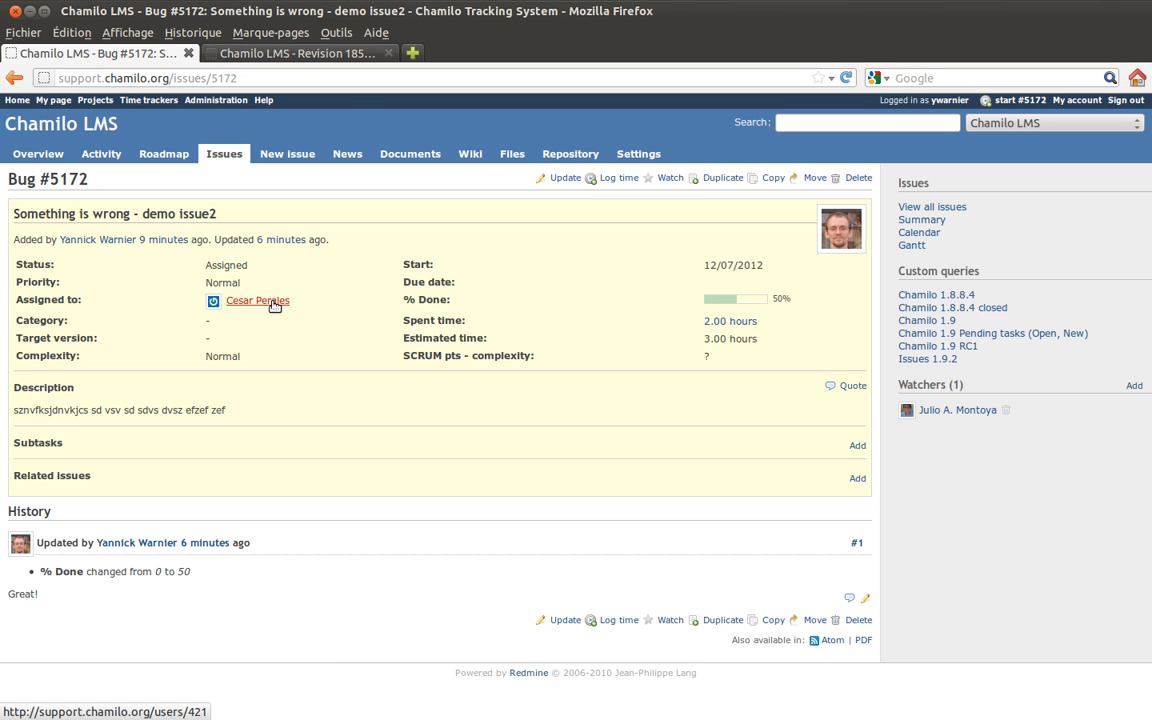
pyautogui.click(565, 179)
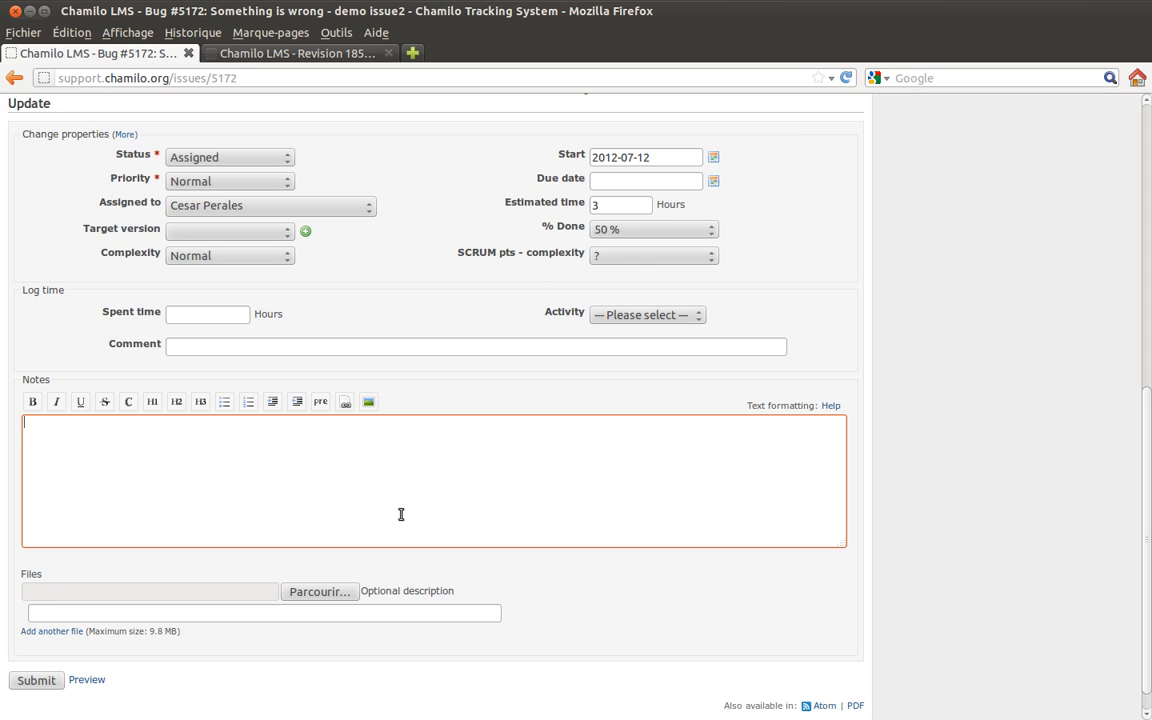
pyautogui.write('OK for me! Thank you all.')
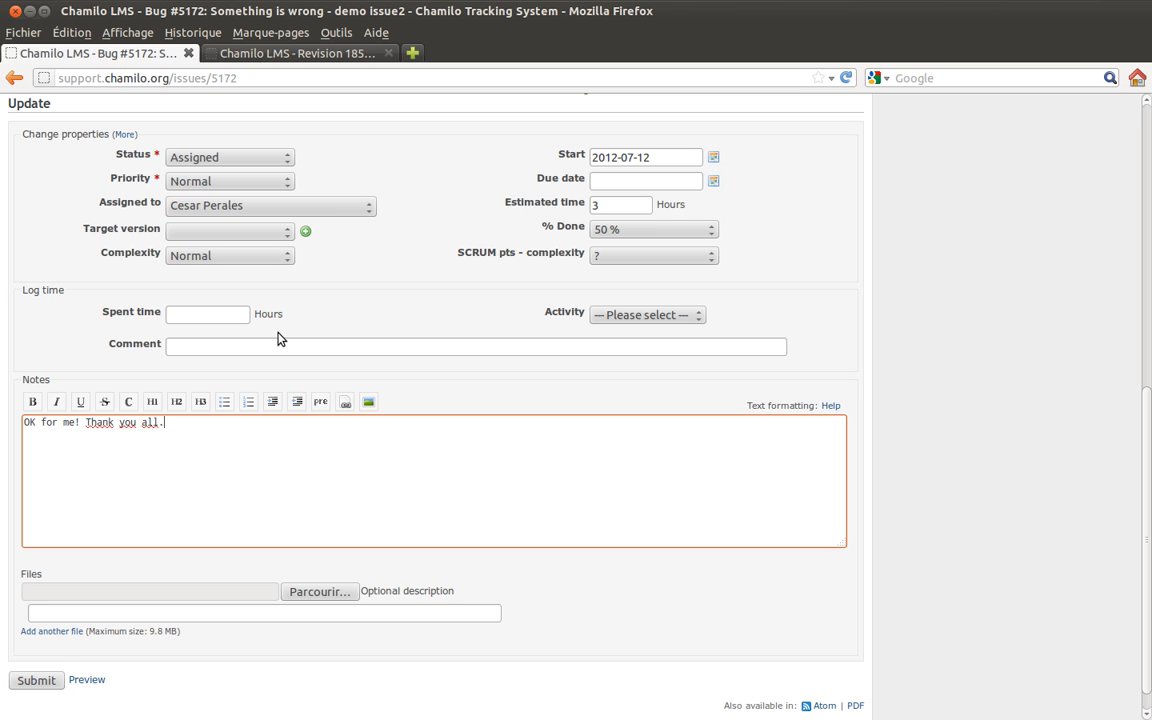
# Set the issue's status to Resolved in the update form.
pyautogui.click(274, 159)
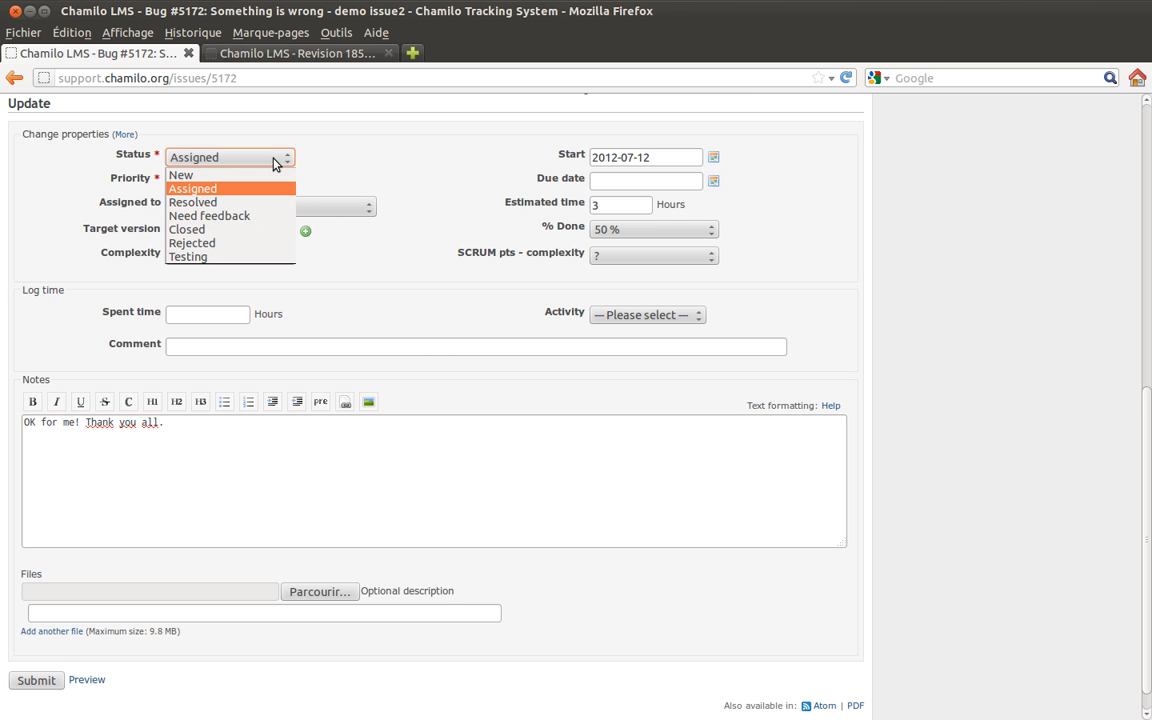
pyautogui.click(264, 202)
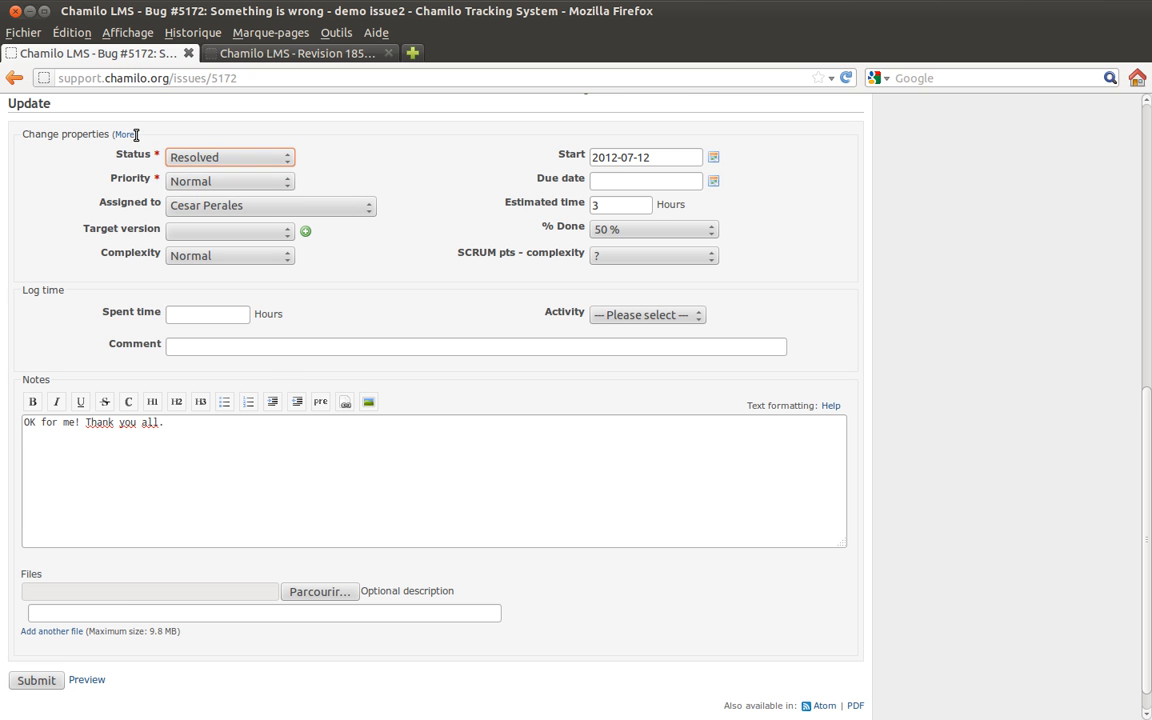
pyautogui.scroll(1, 170, 150)
pyautogui.scroll(1, 165, 148)
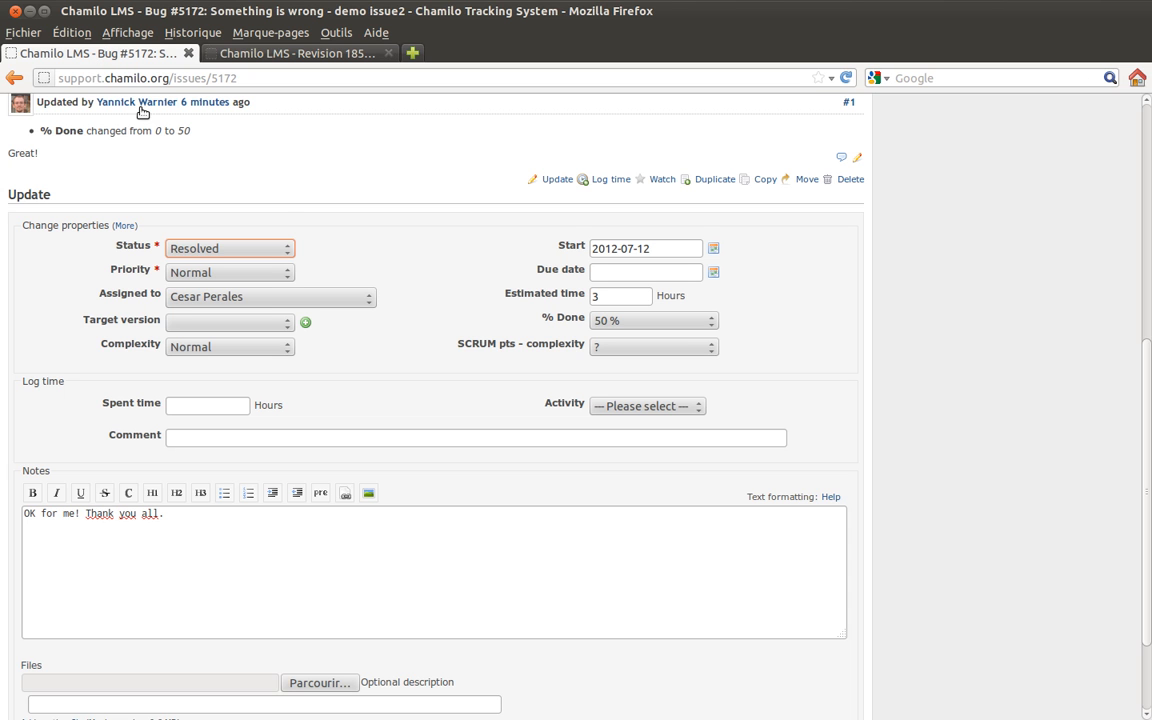
# Set the issue's status to Closed in the update form.
pyautogui.click(266, 248)
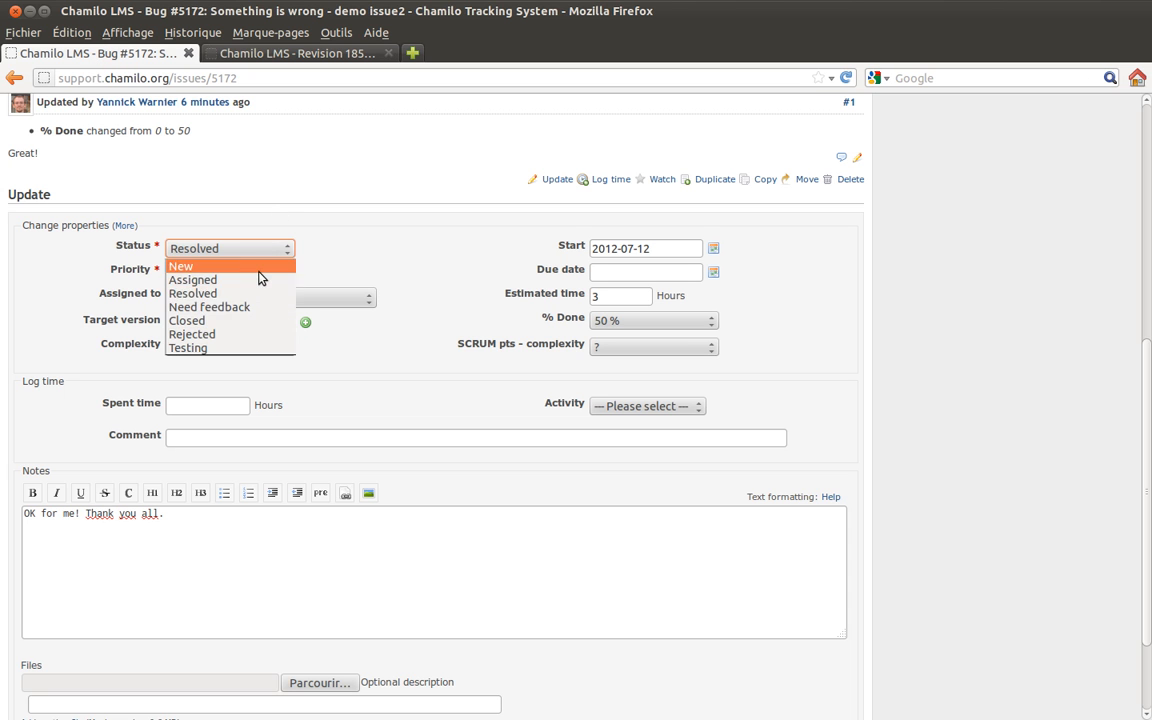
pyautogui.click(239, 320)
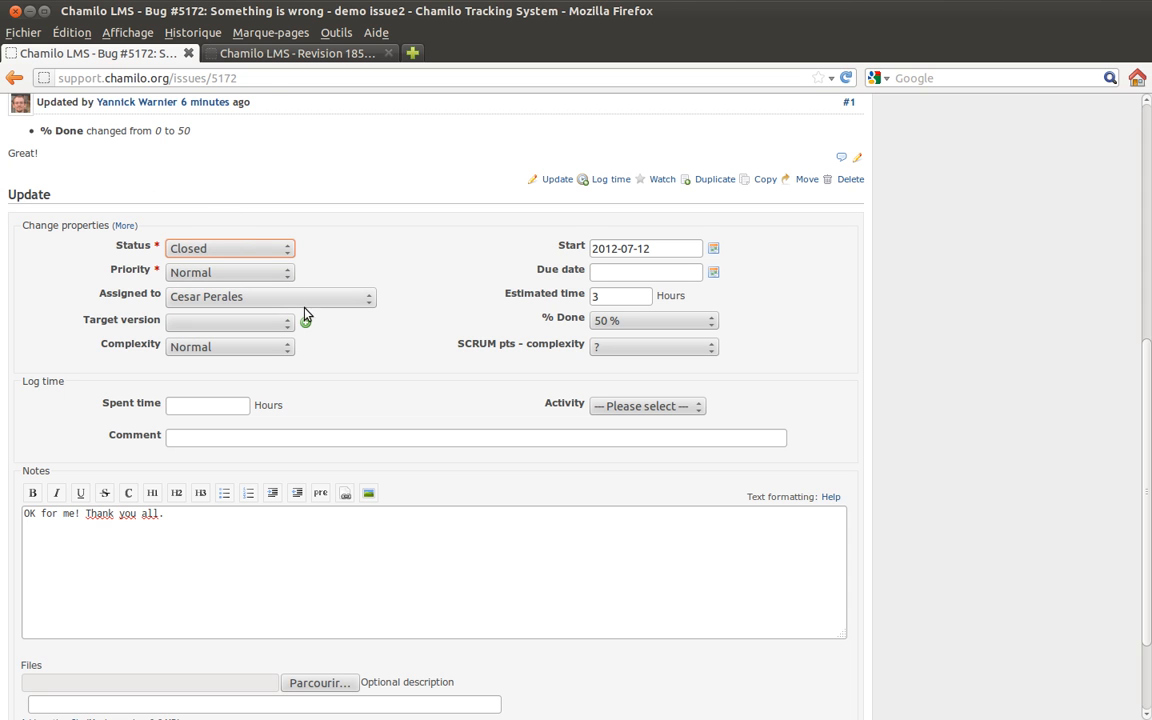
# Set the issue's status to Rejected and submit the update with its note.
pyautogui.click(205, 251)
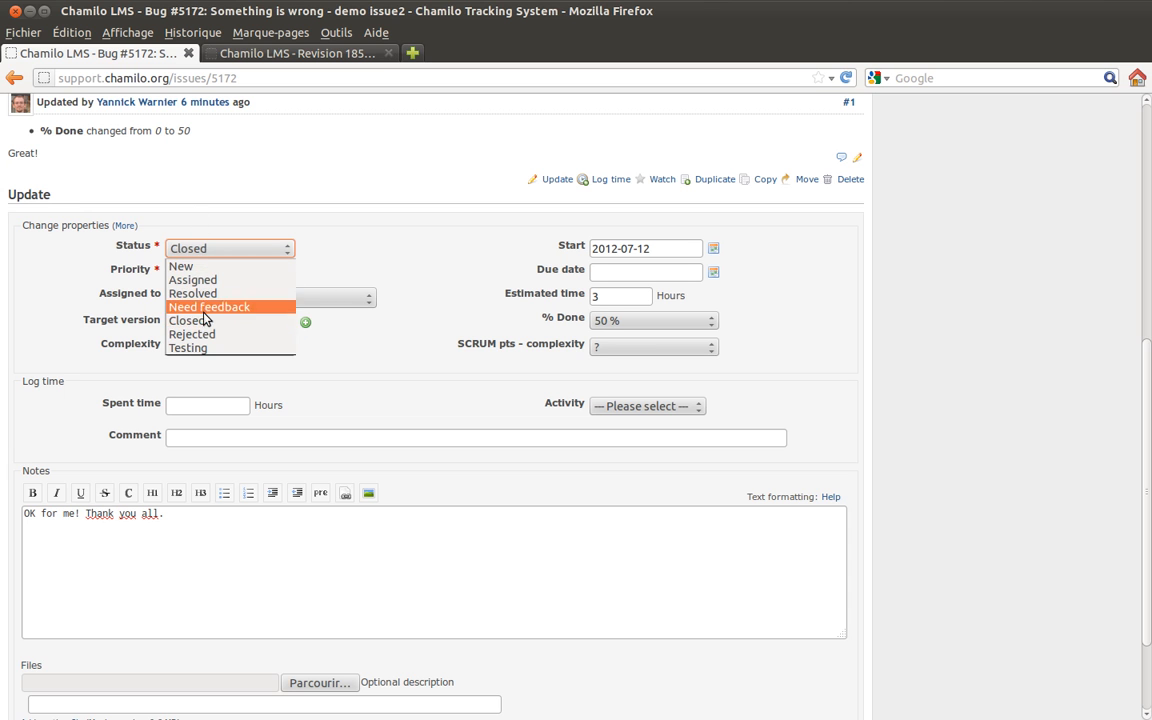
pyautogui.click(240, 332)
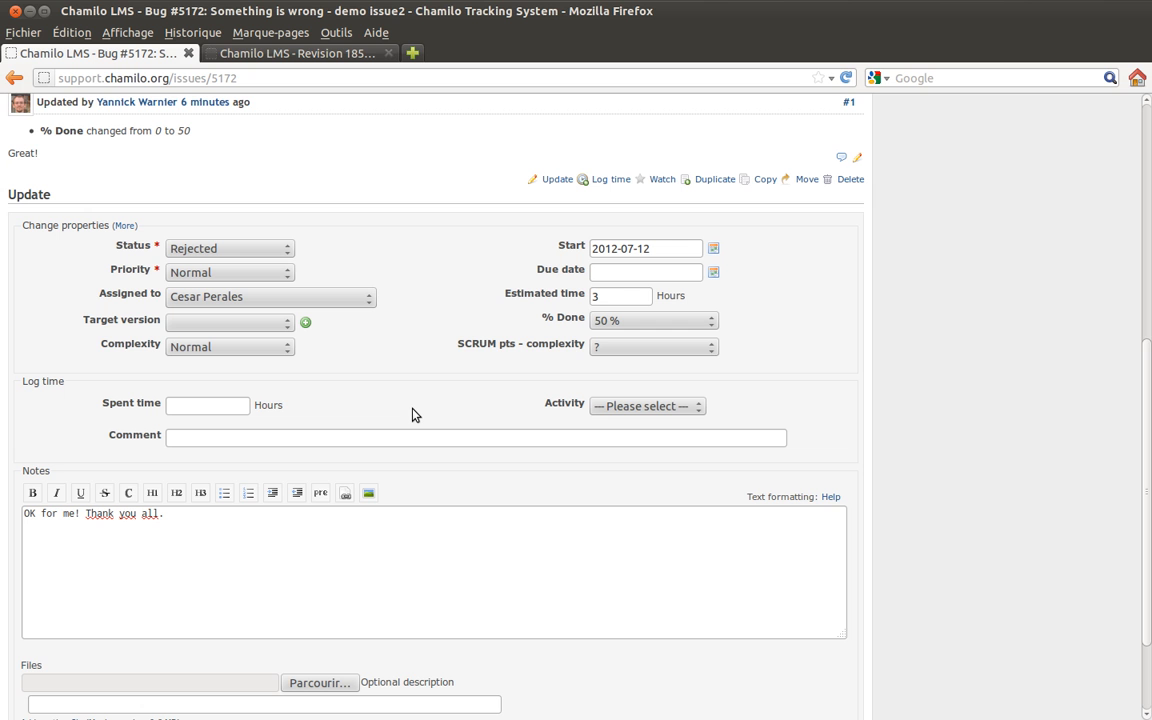
pyautogui.scroll(-1, 415, 413)
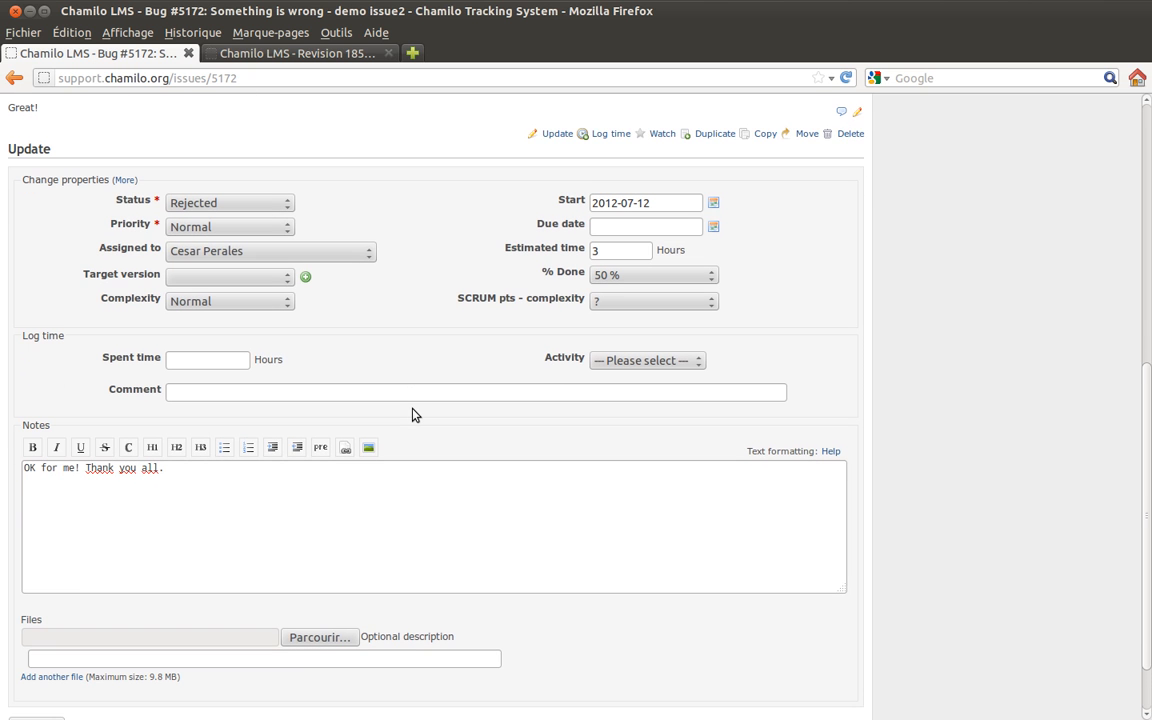
pyautogui.scroll(2, 415, 405)
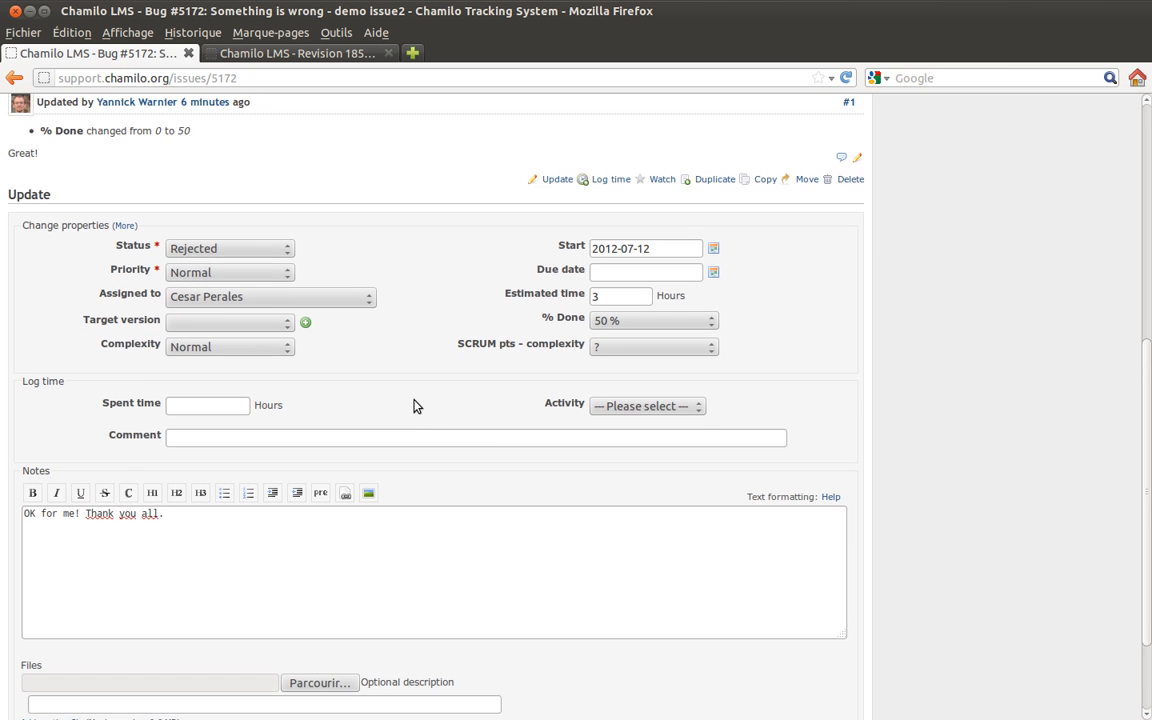
pyautogui.scroll(1, 401, 329)
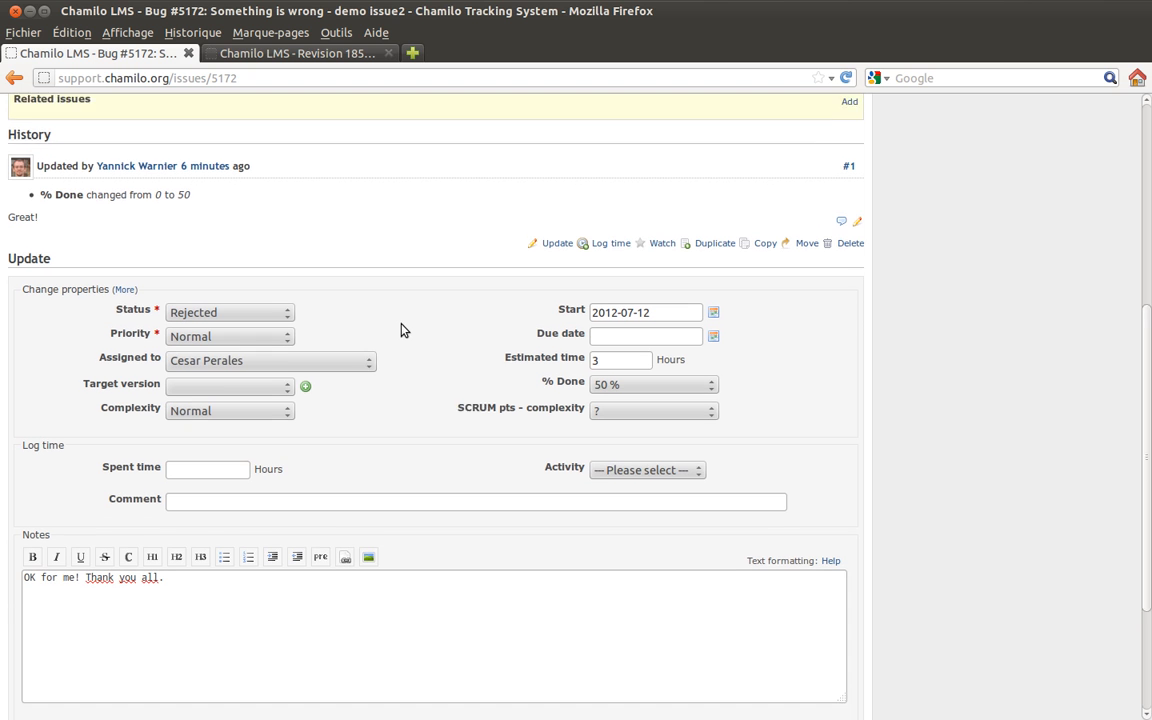
pyautogui.scroll(-2, 404, 346)
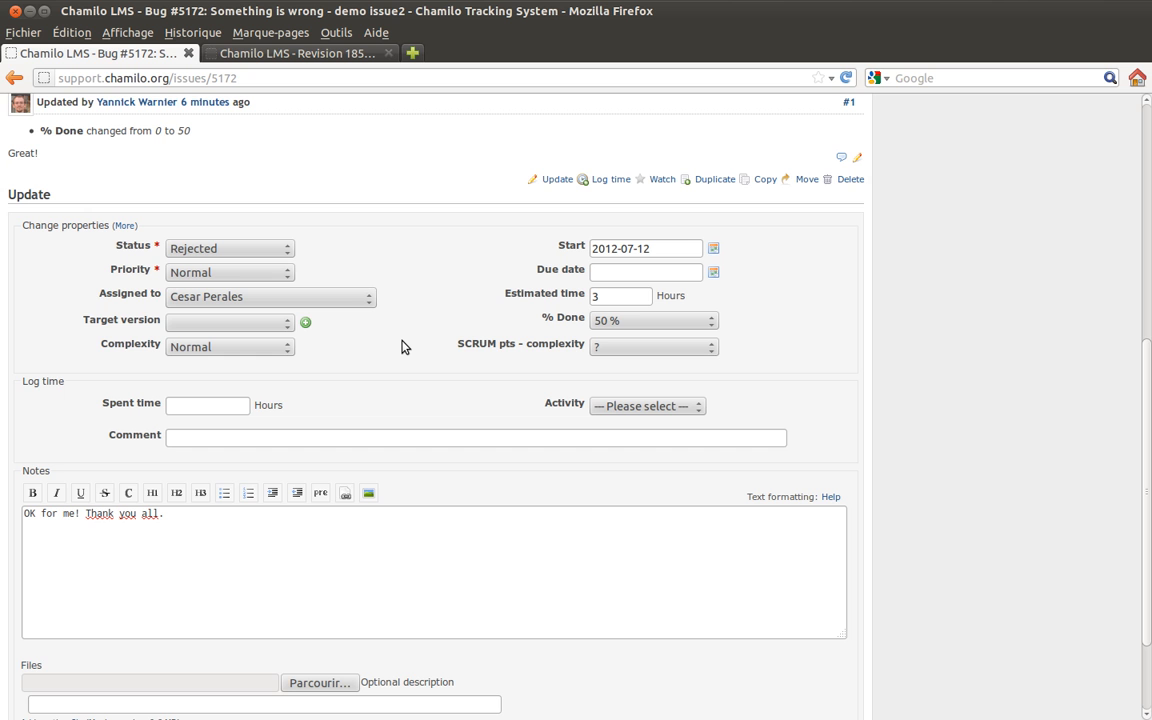
pyautogui.scroll(-3, 308, 425)
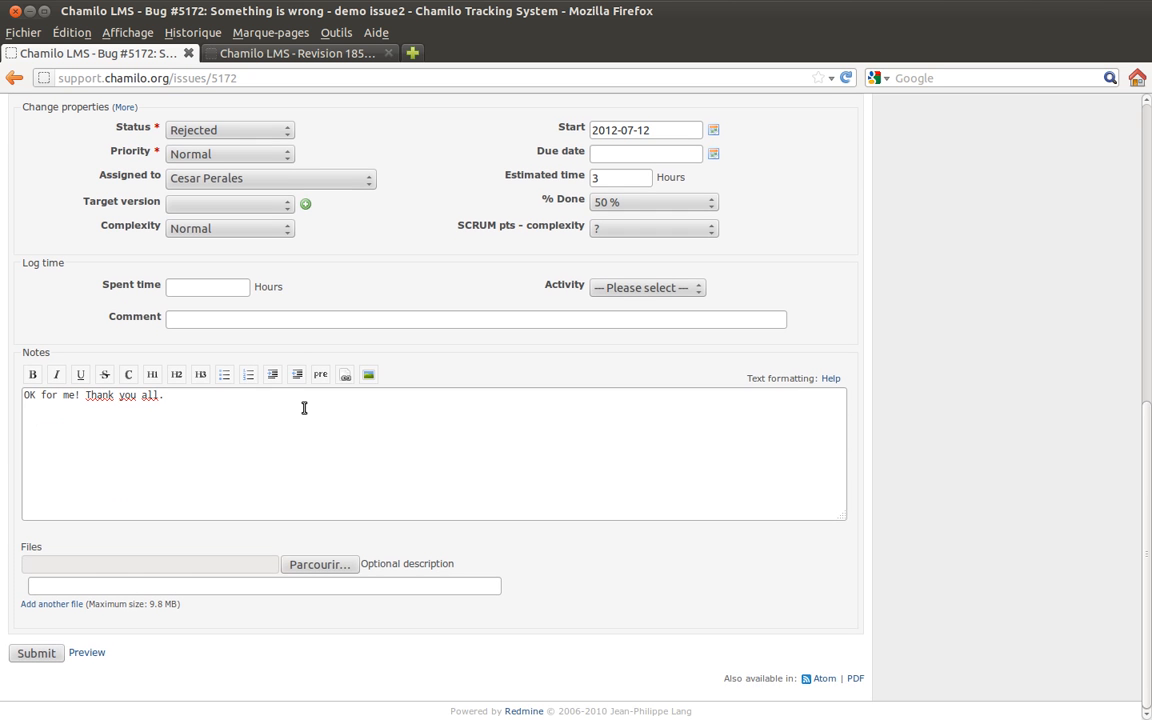
pyautogui.click(30, 652)
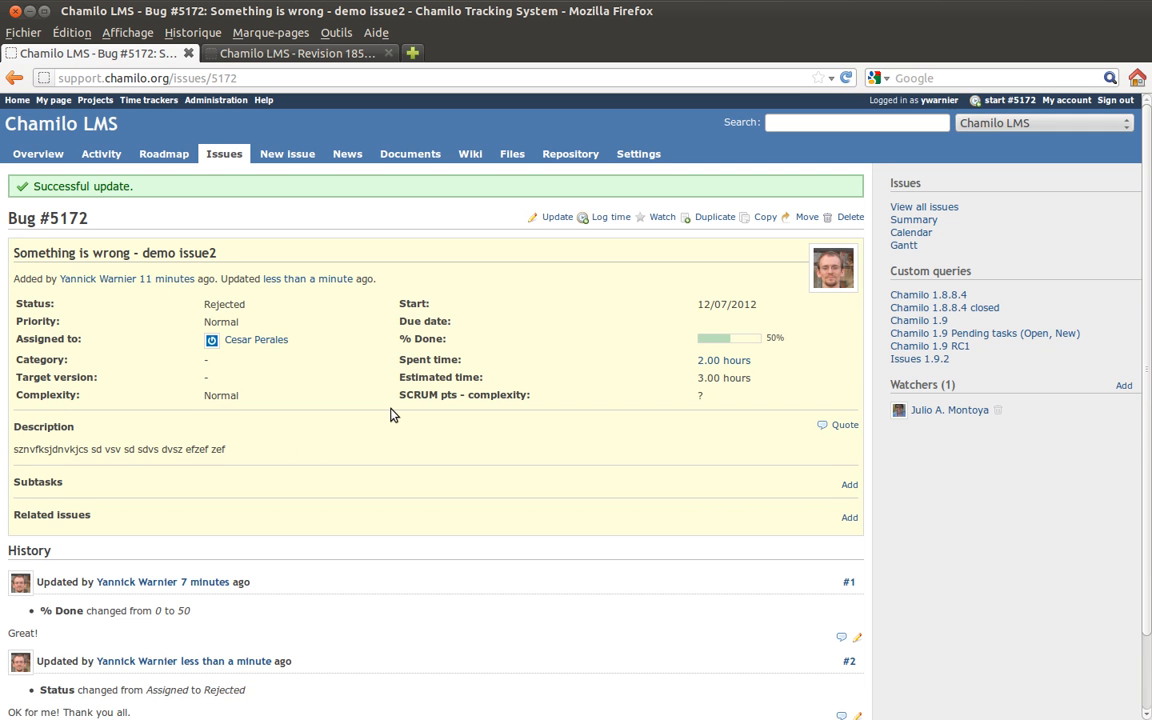
# Examine the status change and the note recorded in the newest history entry of the issue.
pyautogui.scroll(-2, 394, 415)
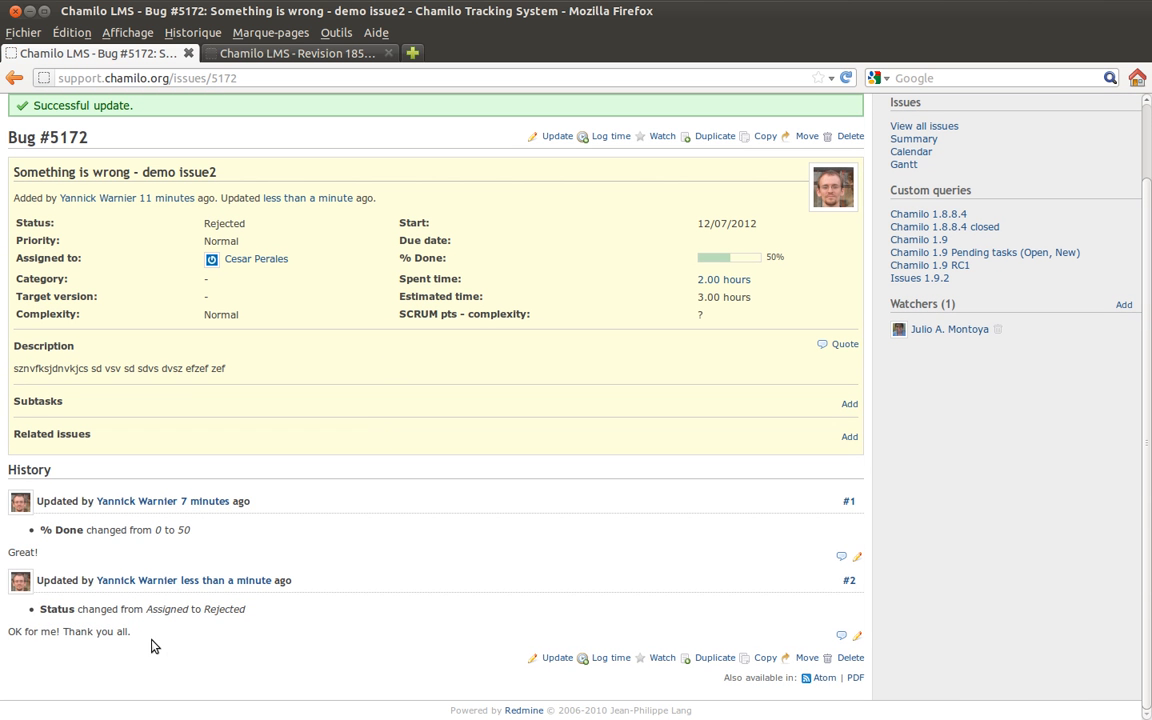
pyautogui.tripleClick(30, 630)
pyautogui.click(109, 604)
pyautogui.moveTo(143, 608); pyautogui.dragTo(245, 609)
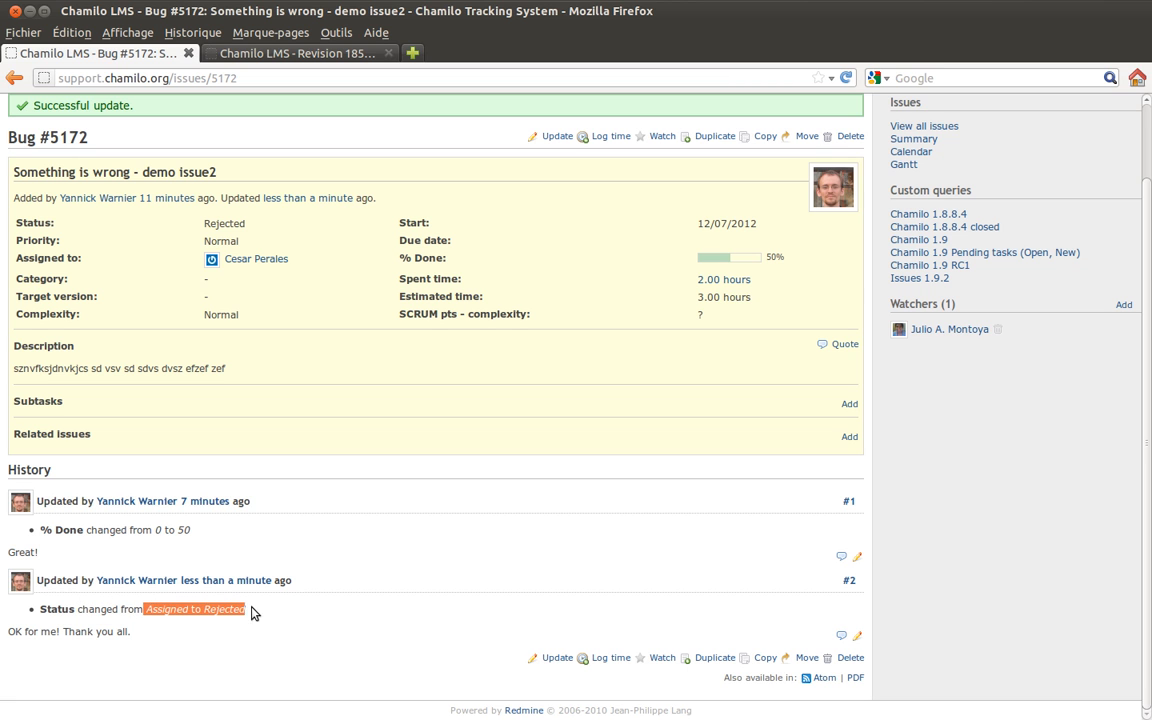
pyautogui.click(270, 612)
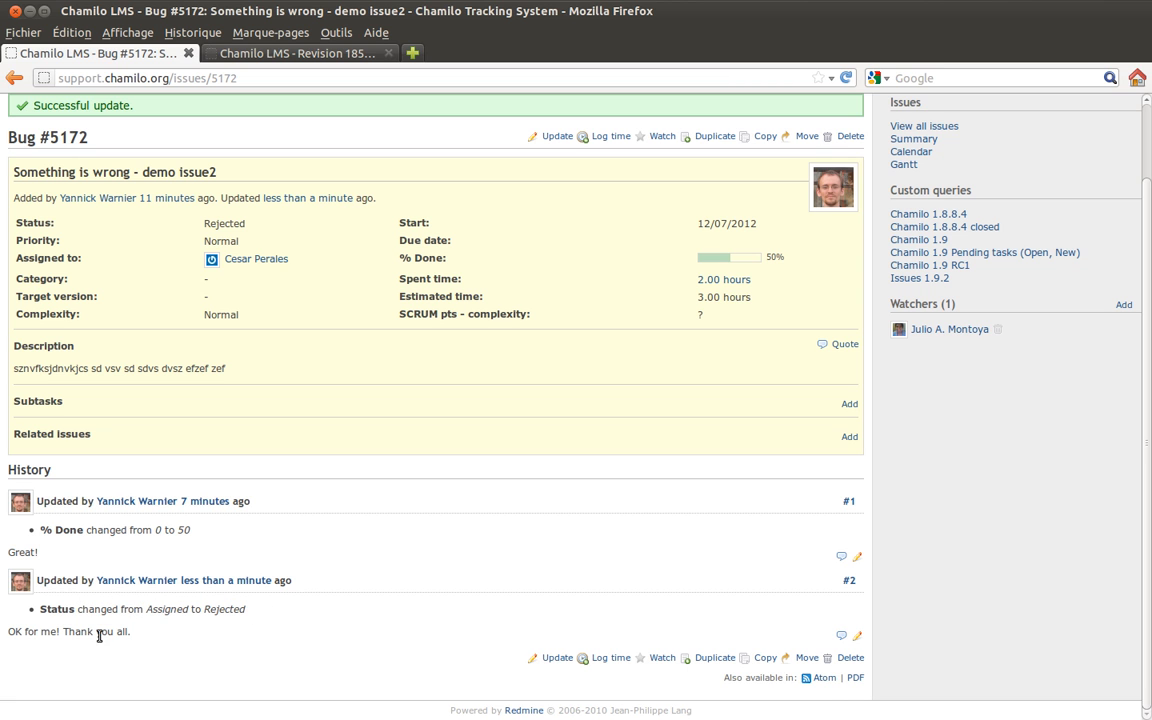
# Return to the project's issues list and open the bug "Something is wrong - demo issue".
pyautogui.scroll(1, 345, 466)
pyautogui.scroll(1, 345, 466)
pyautogui.click(224, 154)
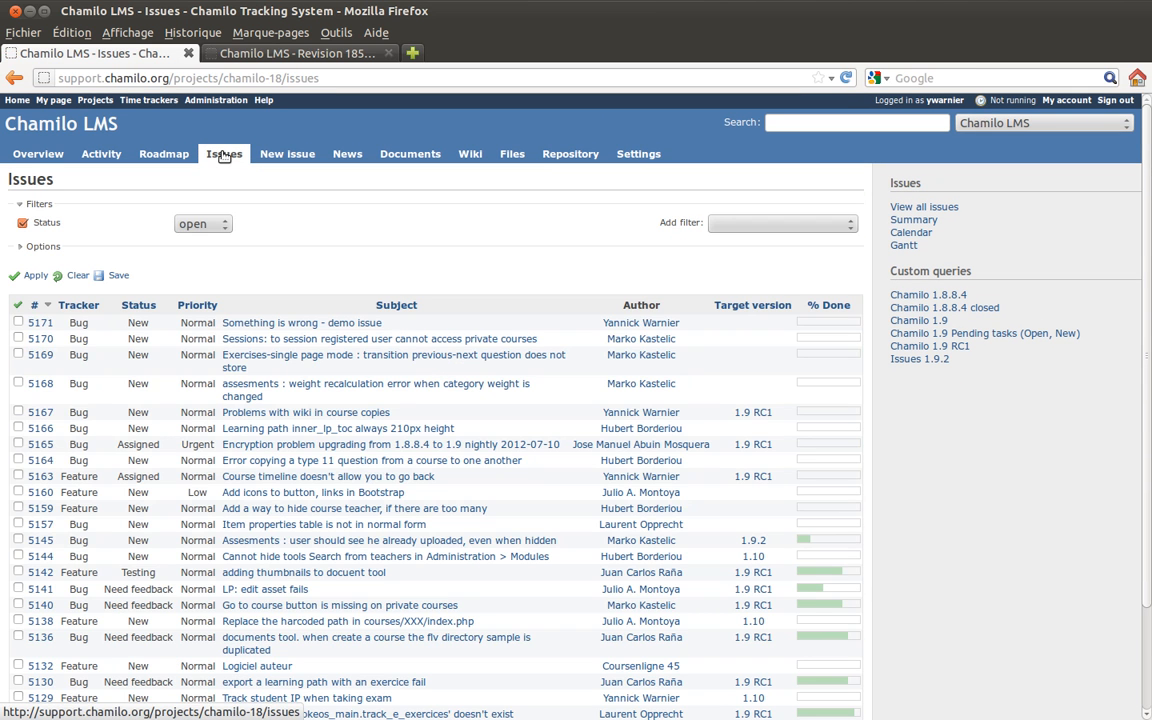
pyautogui.click(344, 328)
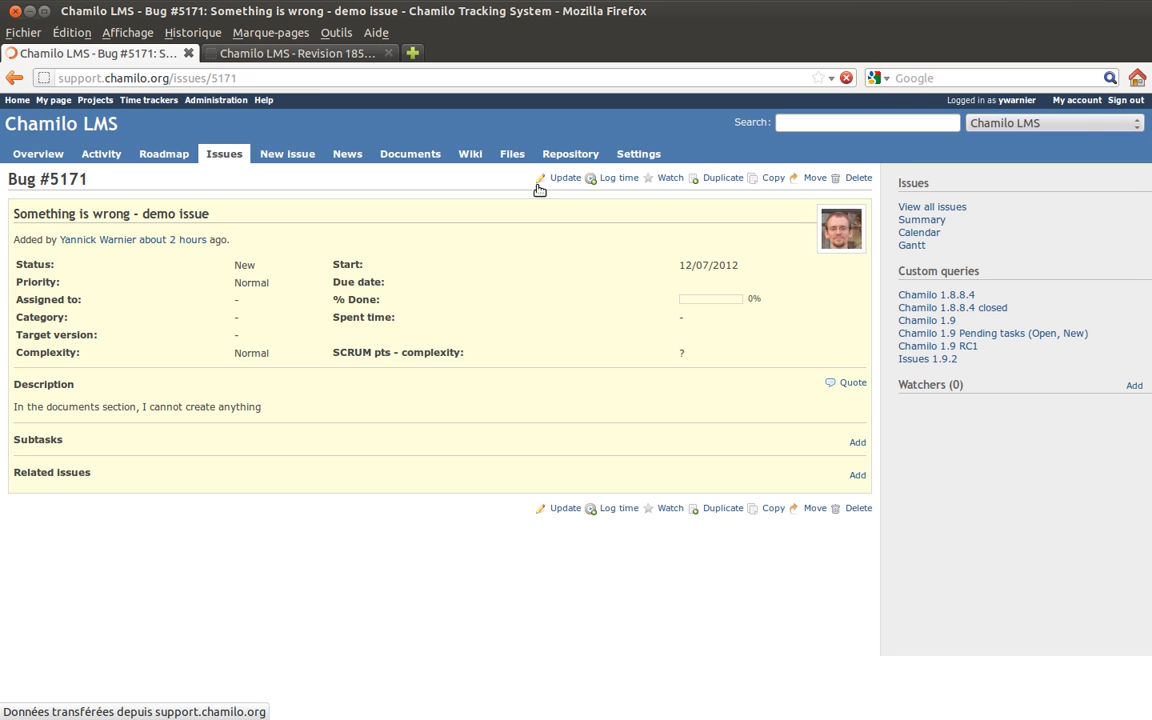
# Update the bug with the note "And then write whatever you want" and submit it.
pyautogui.click(560, 178)
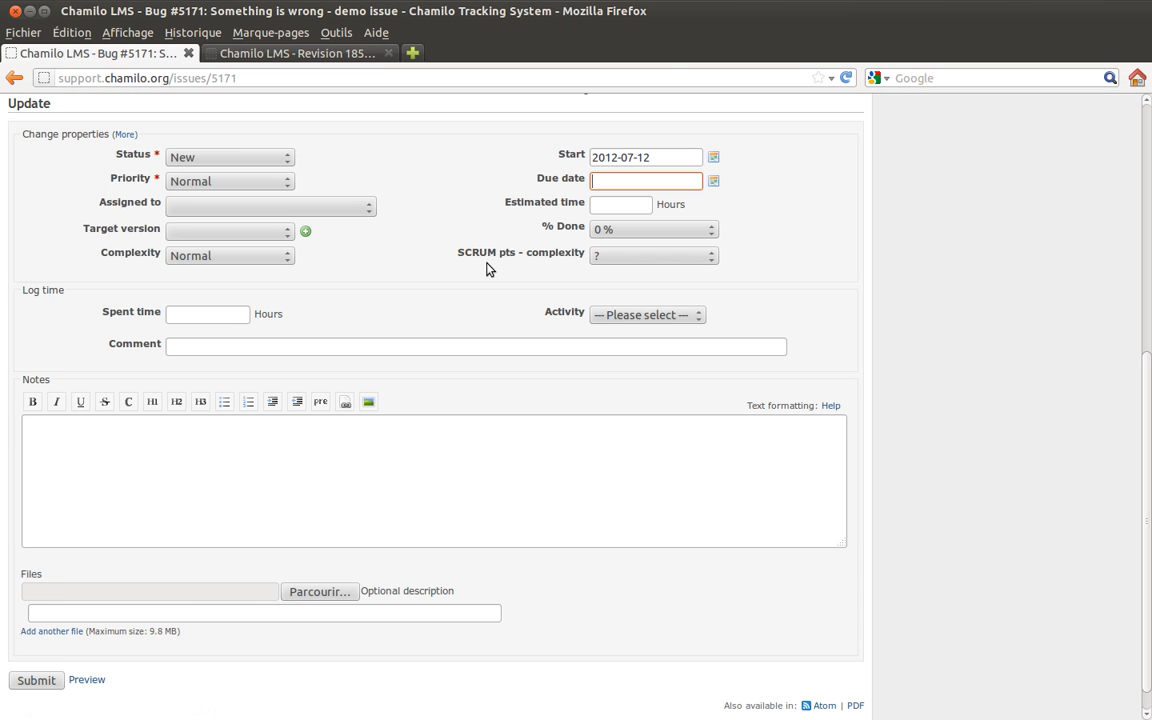
pyautogui.click(122, 492)
pyautogui.write('And then ')
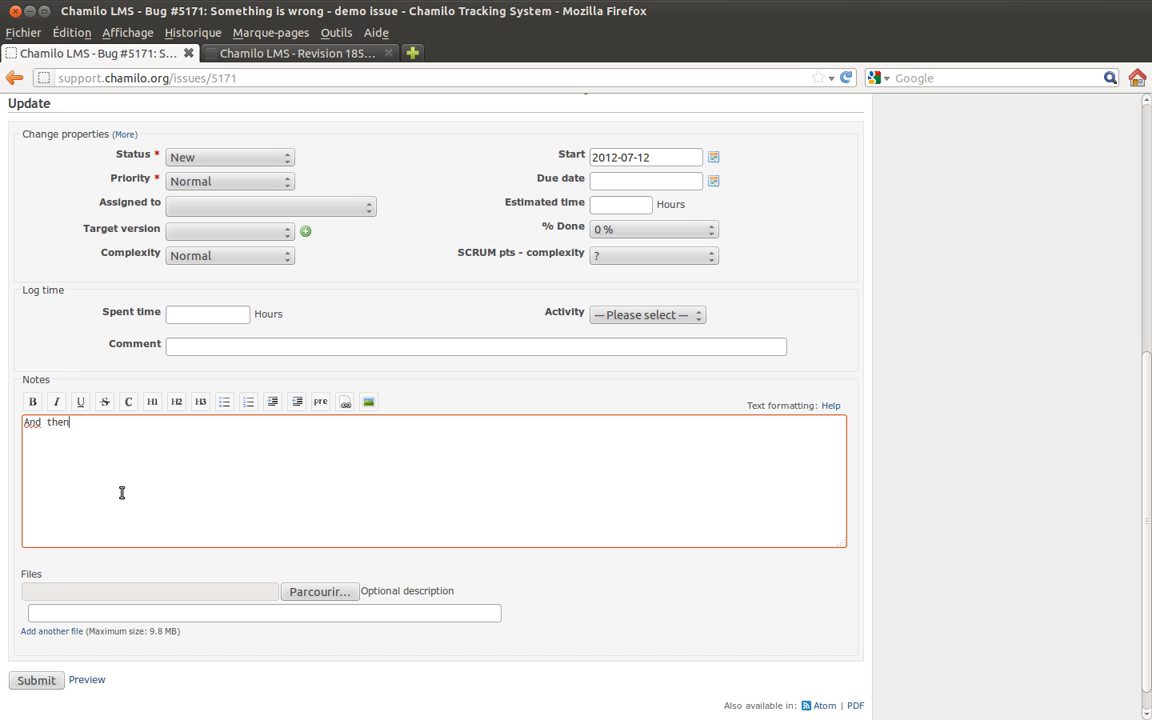
pyautogui.write('write whatever you xwxwan')
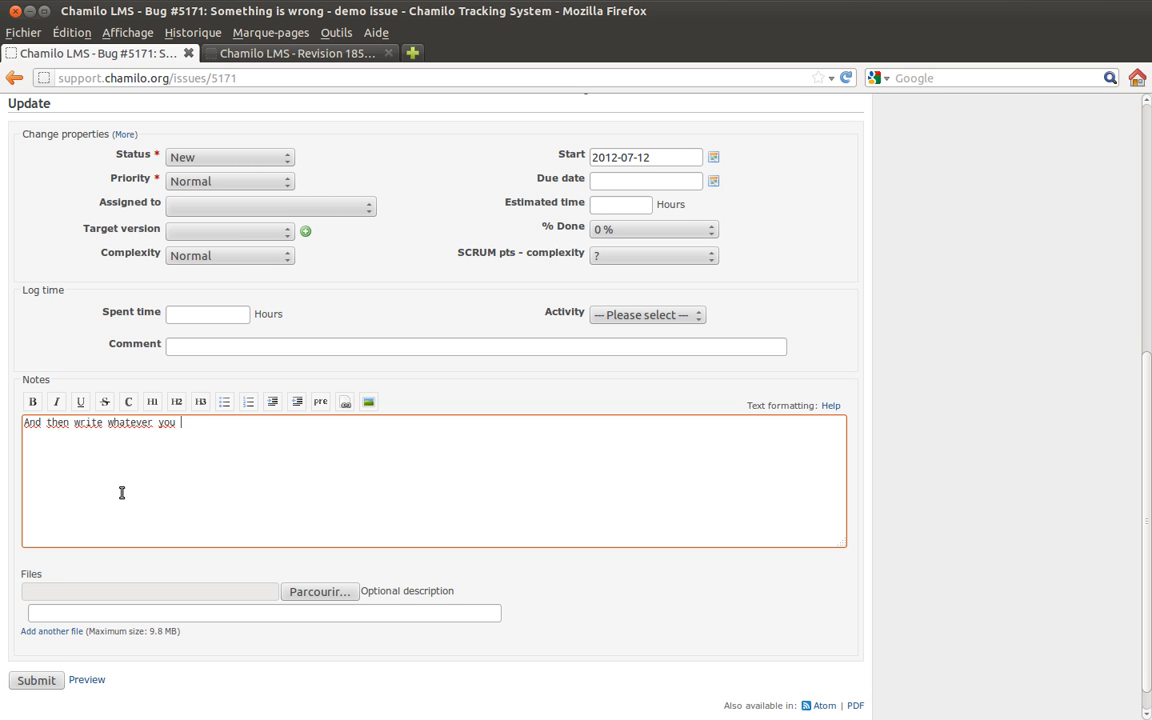
pyautogui.write('ant')
pyautogui.click(47, 678)
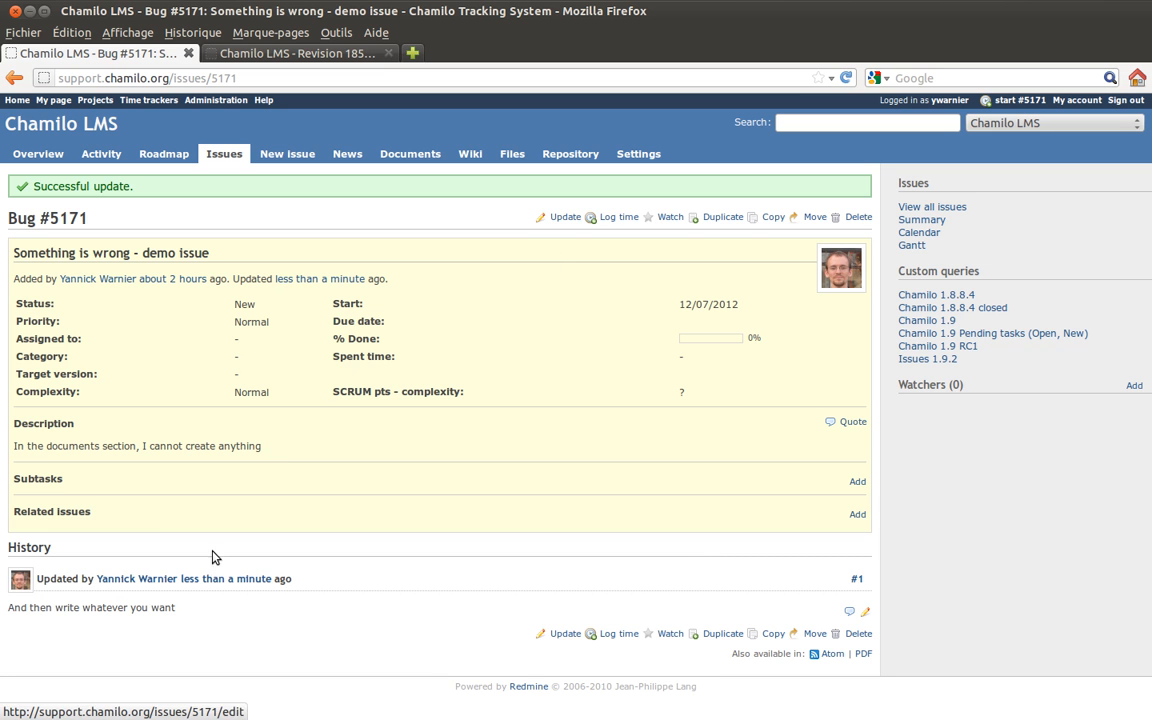
# Start another update of the bug, setting % Done to 70 % and the status to Need feedback.
pyautogui.click(565, 217)
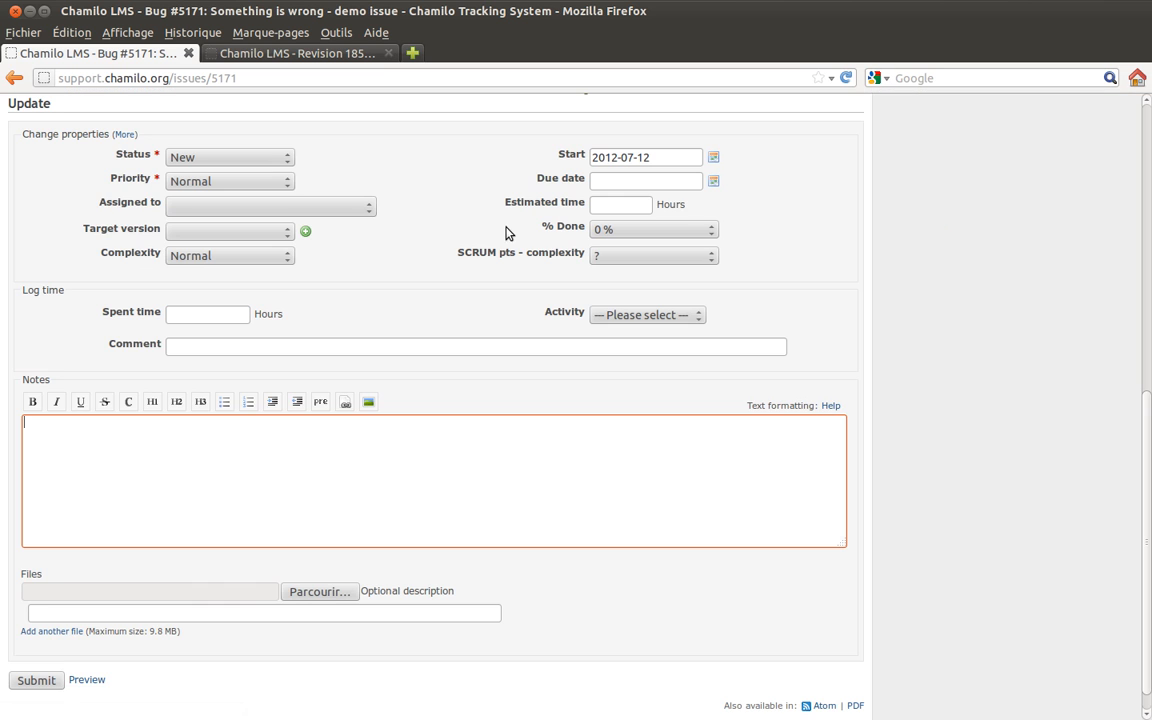
pyautogui.click(593, 234)
pyautogui.click(646, 340)
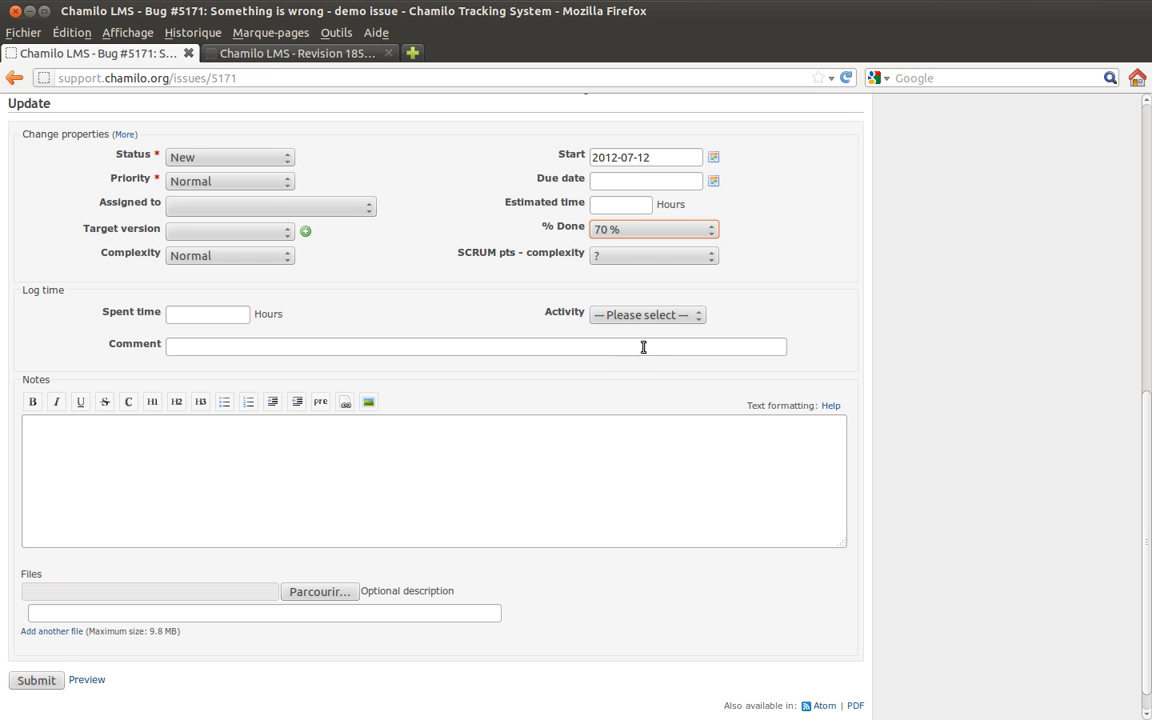
pyautogui.click(239, 157)
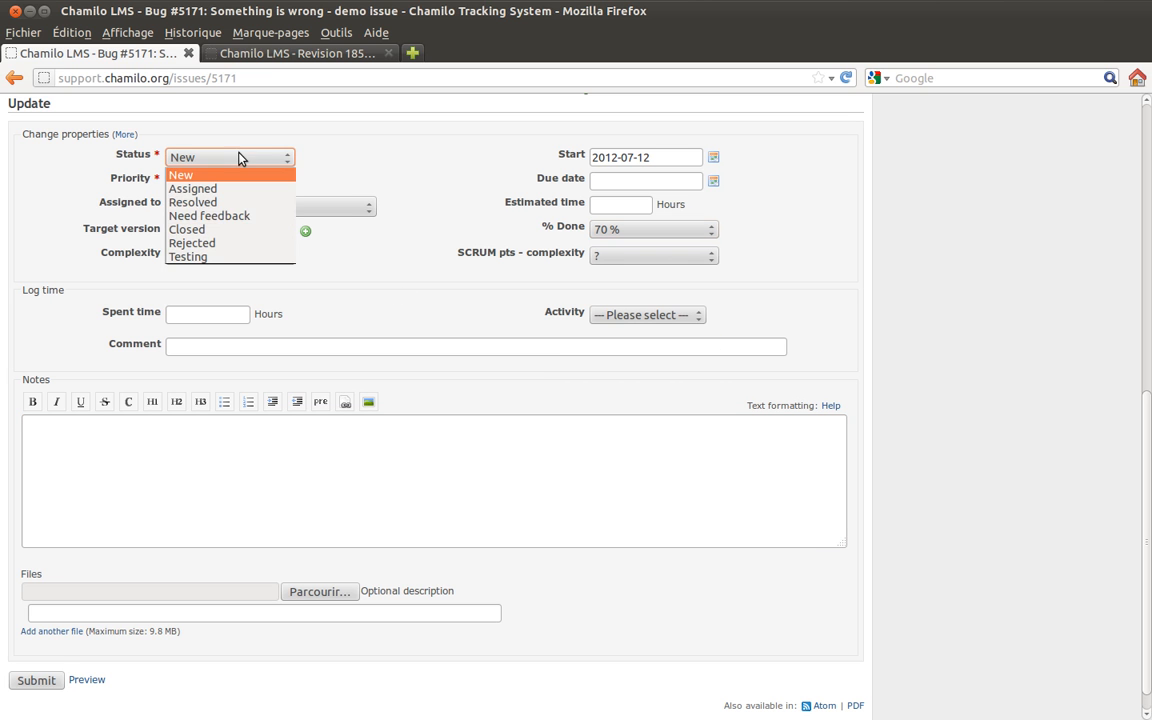
pyautogui.click(244, 221)
# Assign the bug to its own author, leave the target version empty, and submit the update.
pyautogui.click(244, 207)
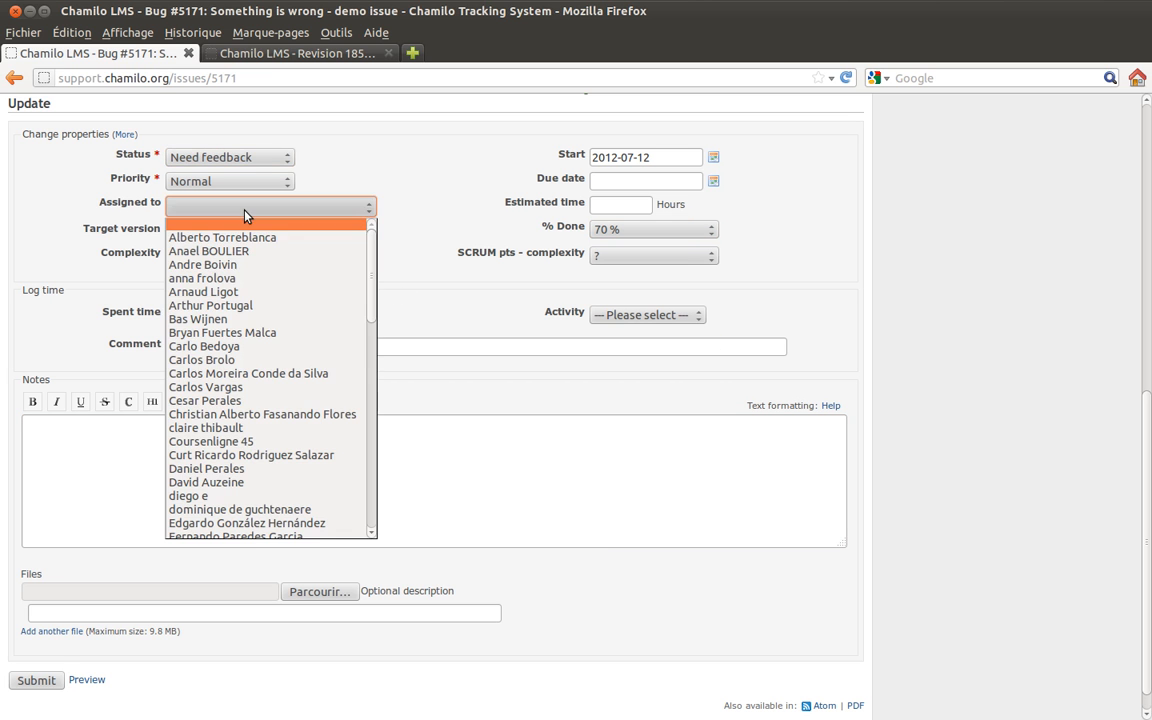
pyautogui.scroll(-15, 216, 375)
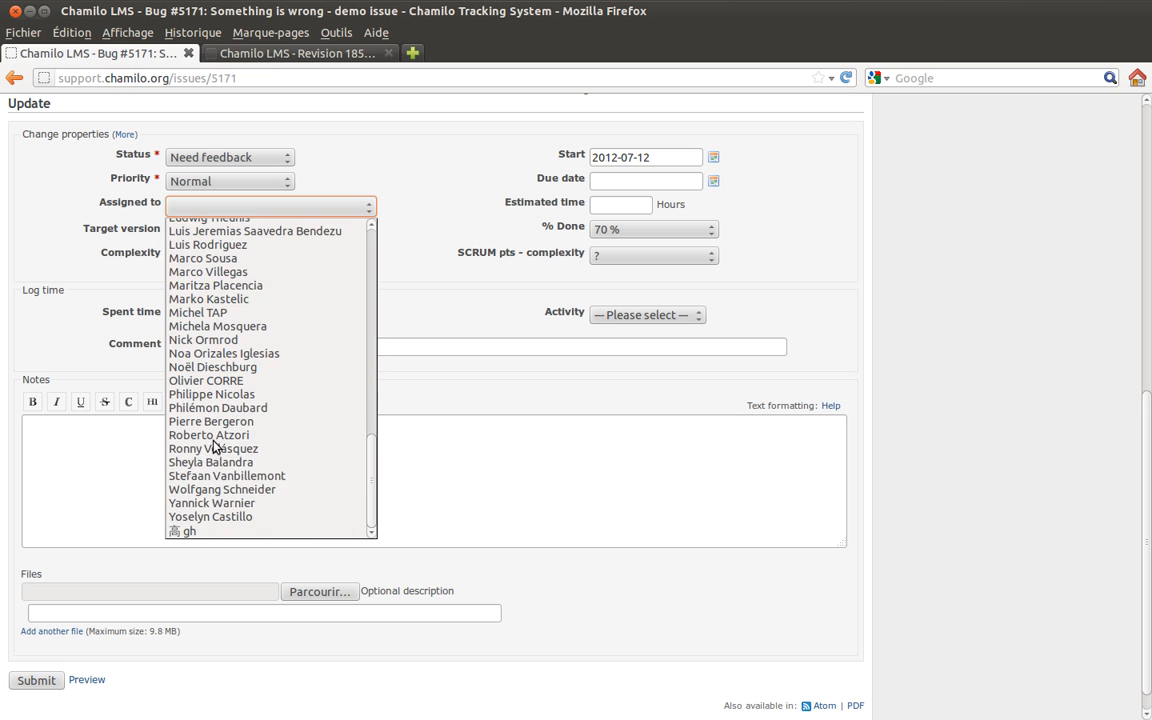
pyautogui.click(212, 503)
pyautogui.click(203, 234)
pyautogui.click(224, 261)
pyautogui.click(223, 238)
pyautogui.click(206, 261)
pyautogui.click(49, 688)
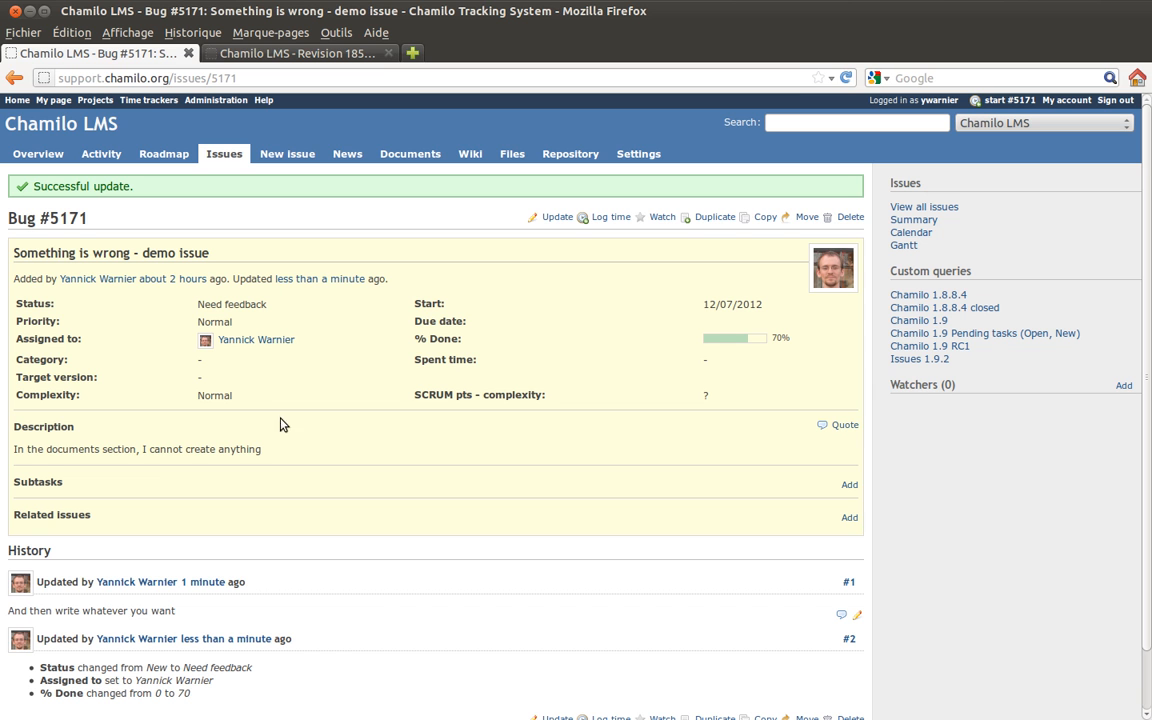
pyautogui.scroll(-3, 389, 302)
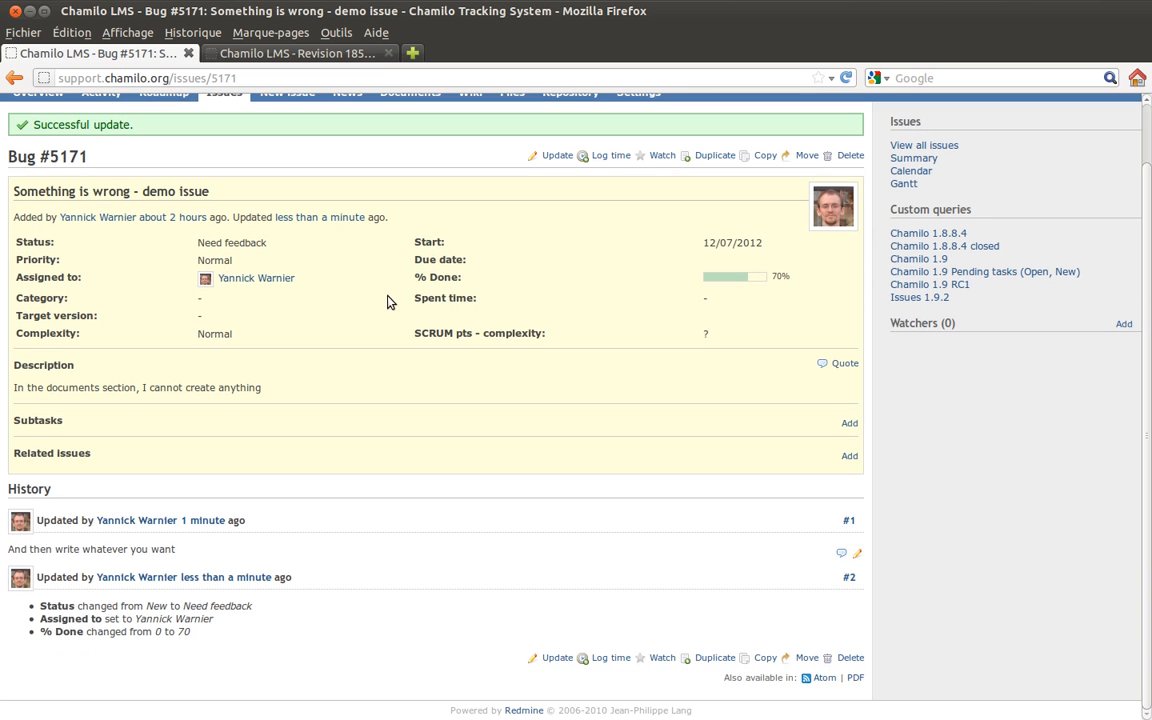
pyautogui.scroll(3, 404, 342)
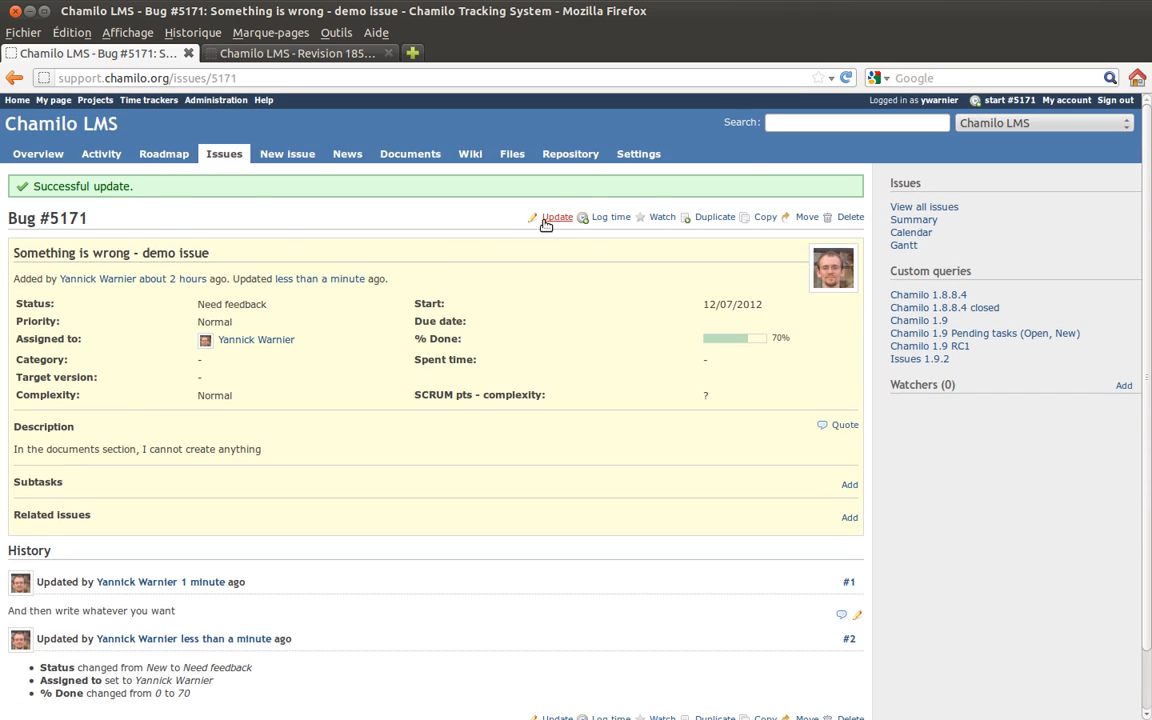
# Start a new update of the bug with the note "Ok, checking now.".
pyautogui.click(553, 217)
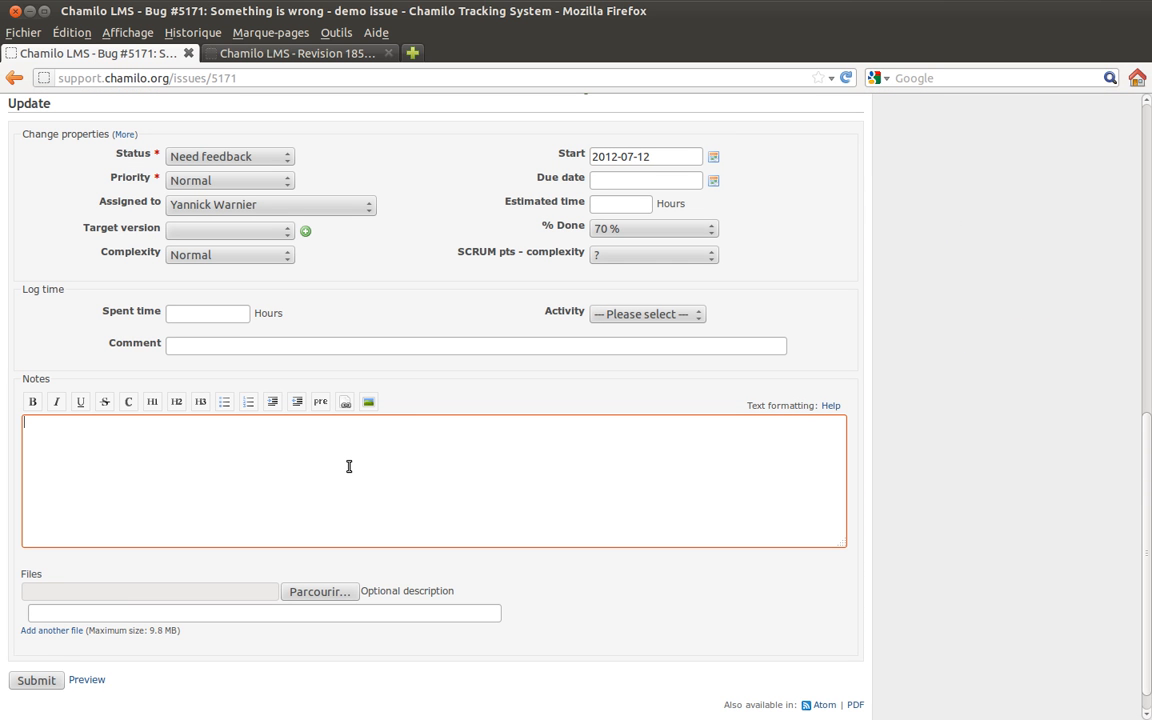
pyautogui.write('Ok, checking now.')
# Switch the bug's assignee to another project member and restore the bug's author as assignee.
pyautogui.click(315, 206)
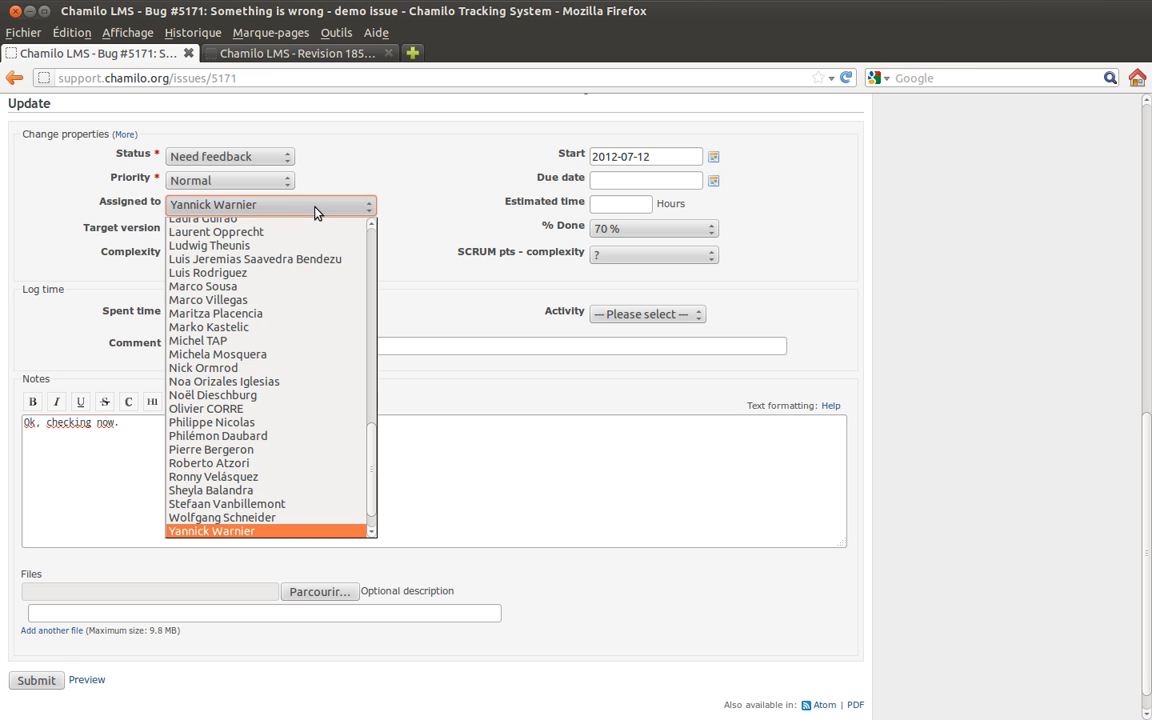
pyautogui.click(220, 360)
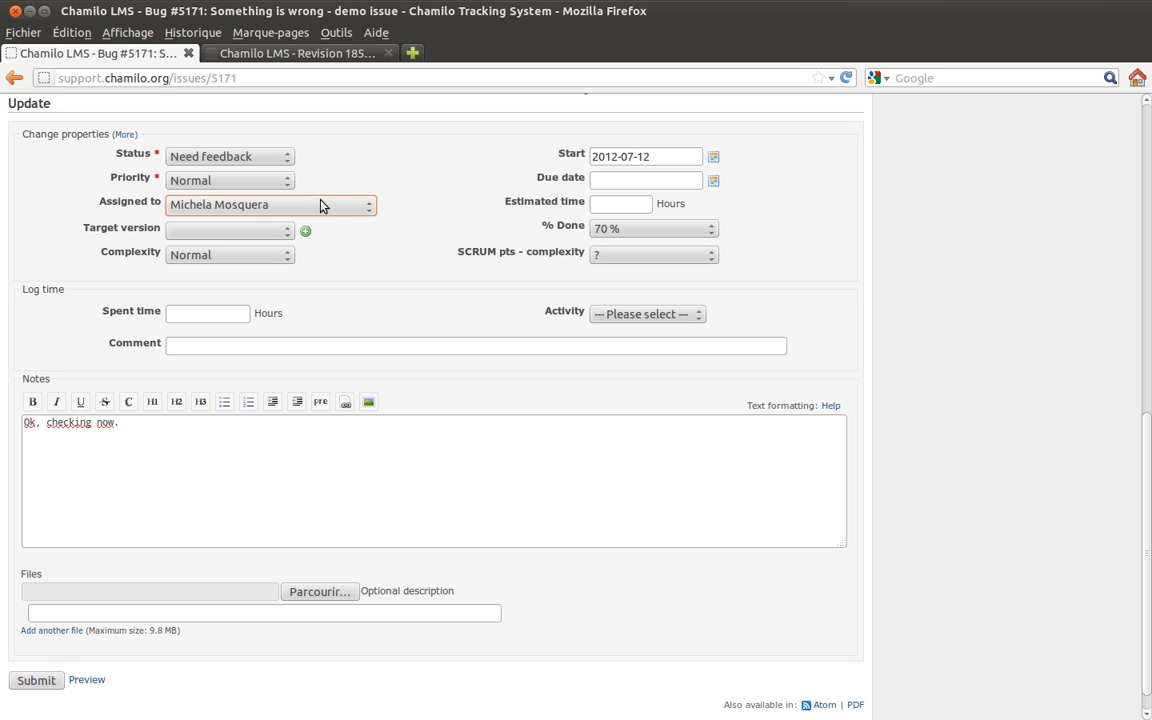
pyautogui.click(291, 212)
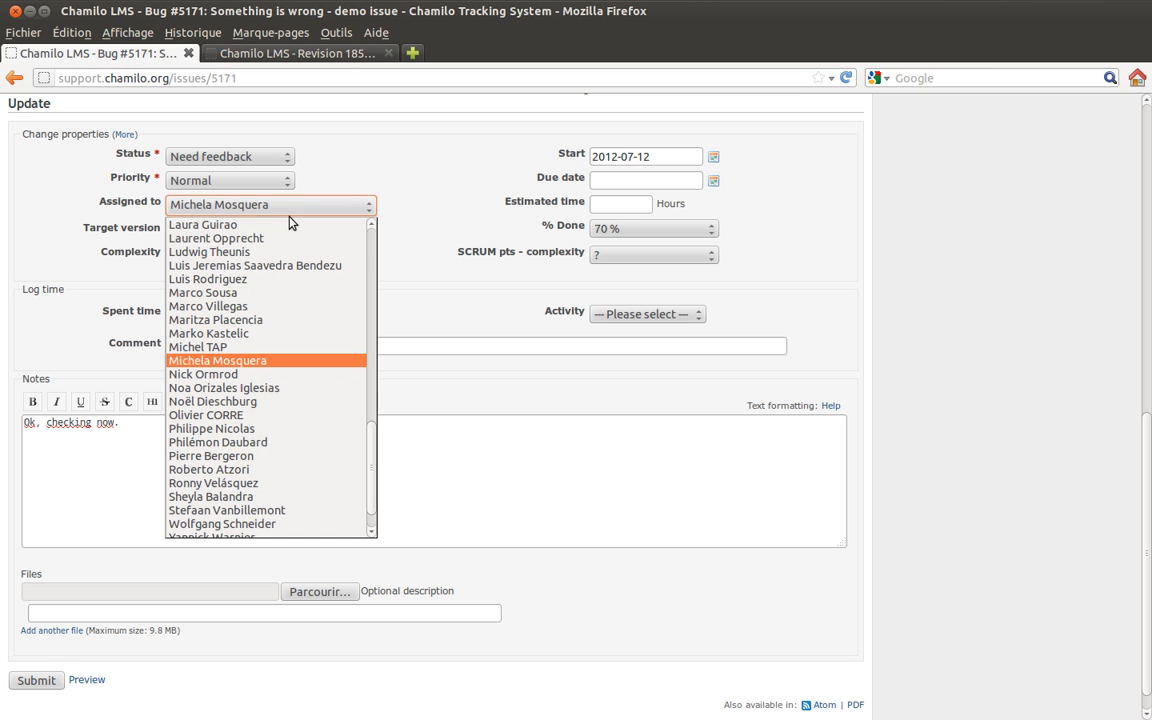
pyautogui.scroll(-1, 231, 380)
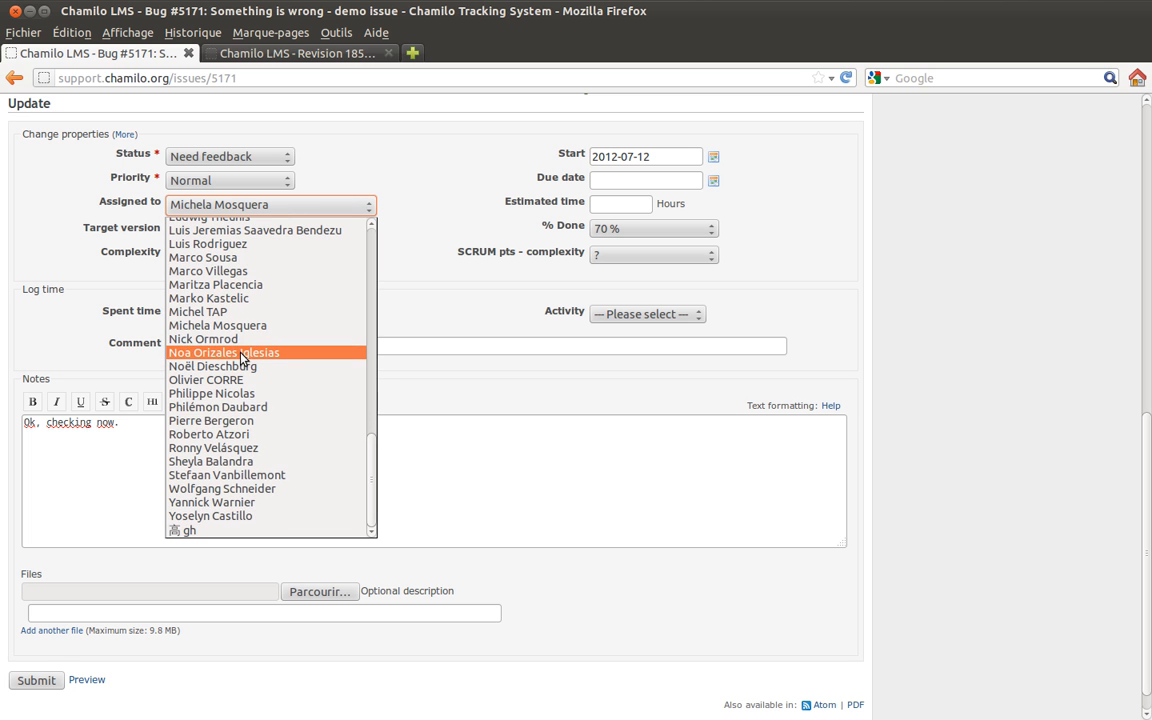
pyautogui.click(247, 503)
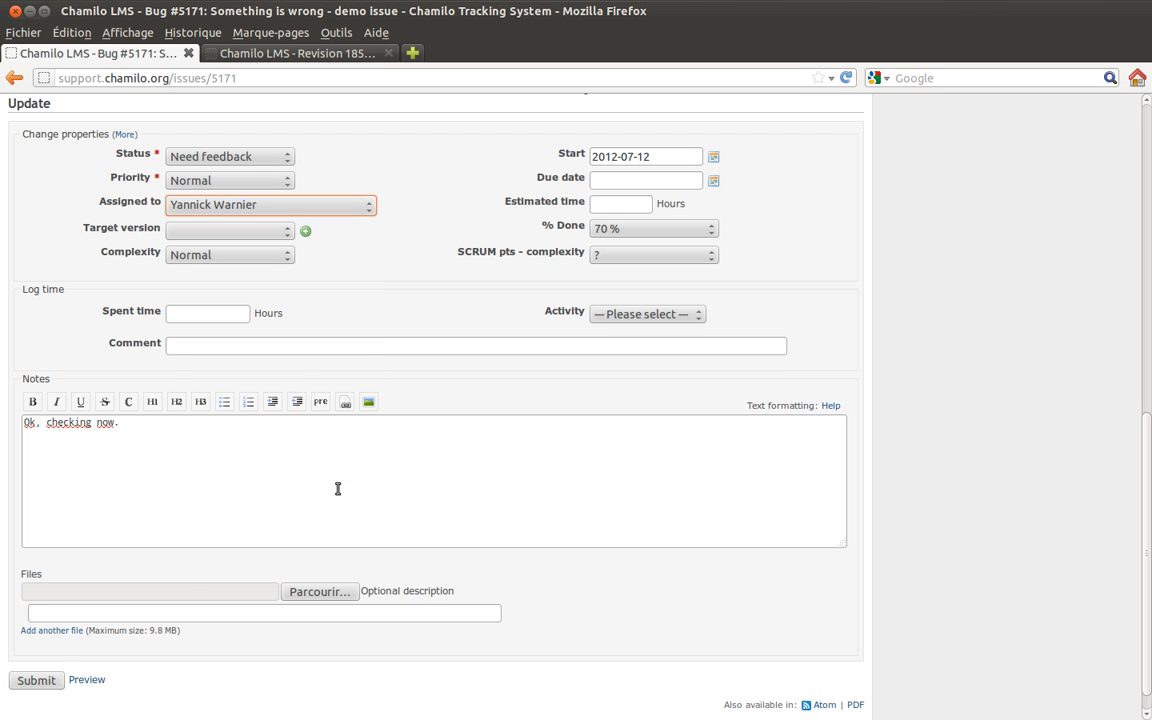
# Submit the update containing the note and check the bug's history.
pyautogui.click(38, 684)
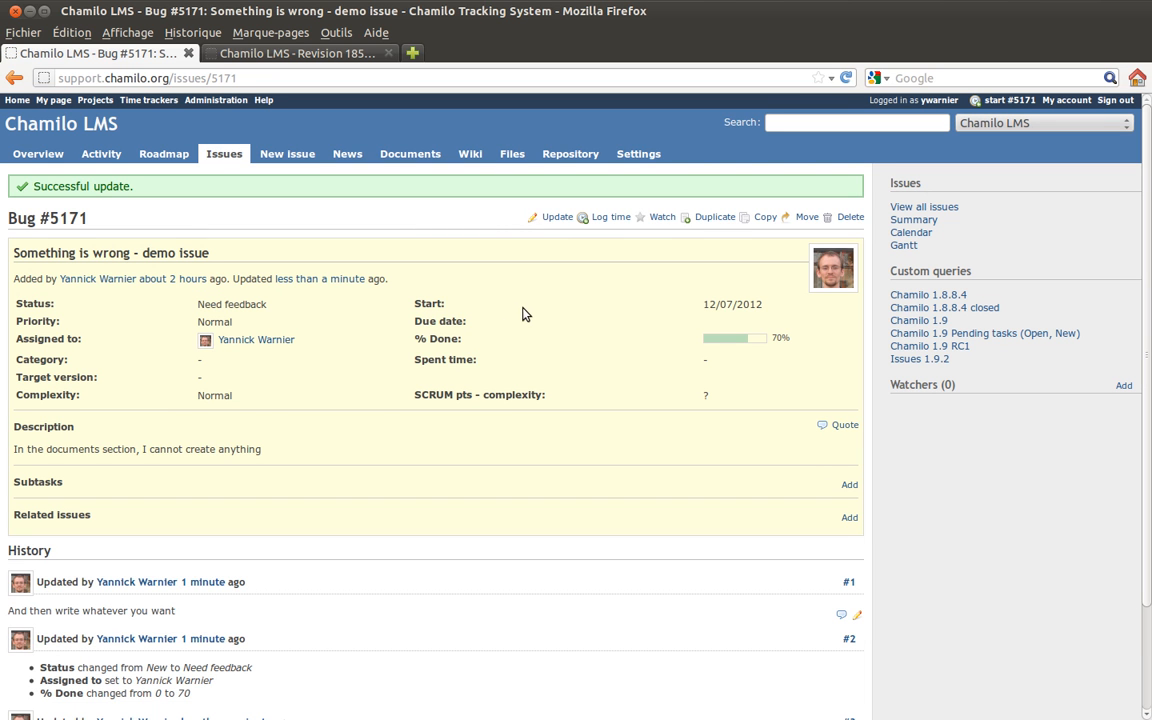
pyautogui.scroll(-2, 564, 317)
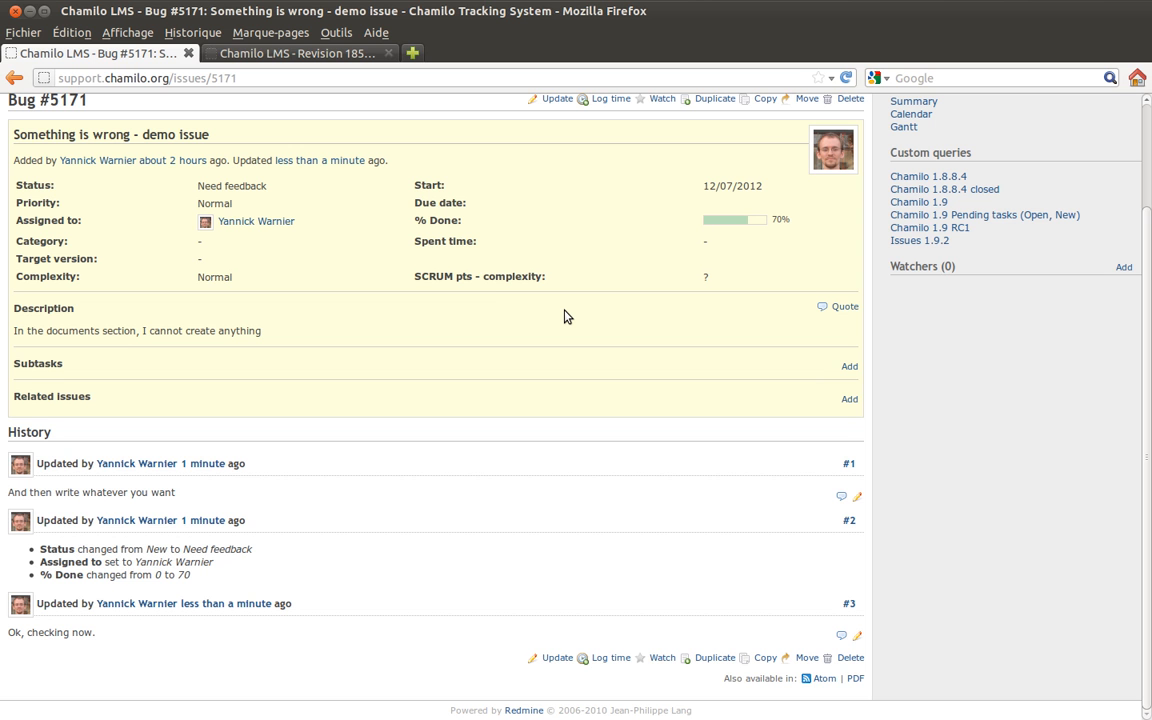
# Start another update of the bug, set its status to Rejected, and submit the change.
pyautogui.scroll(2, 564, 317)
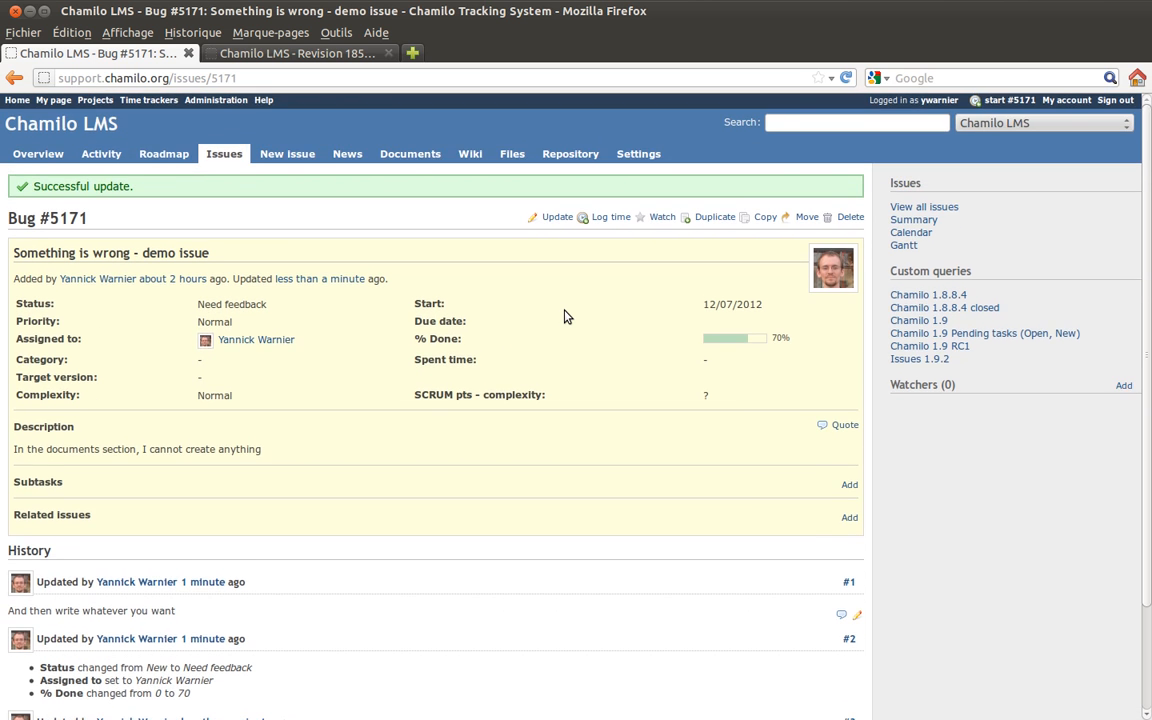
pyautogui.scroll(-2, 564, 317)
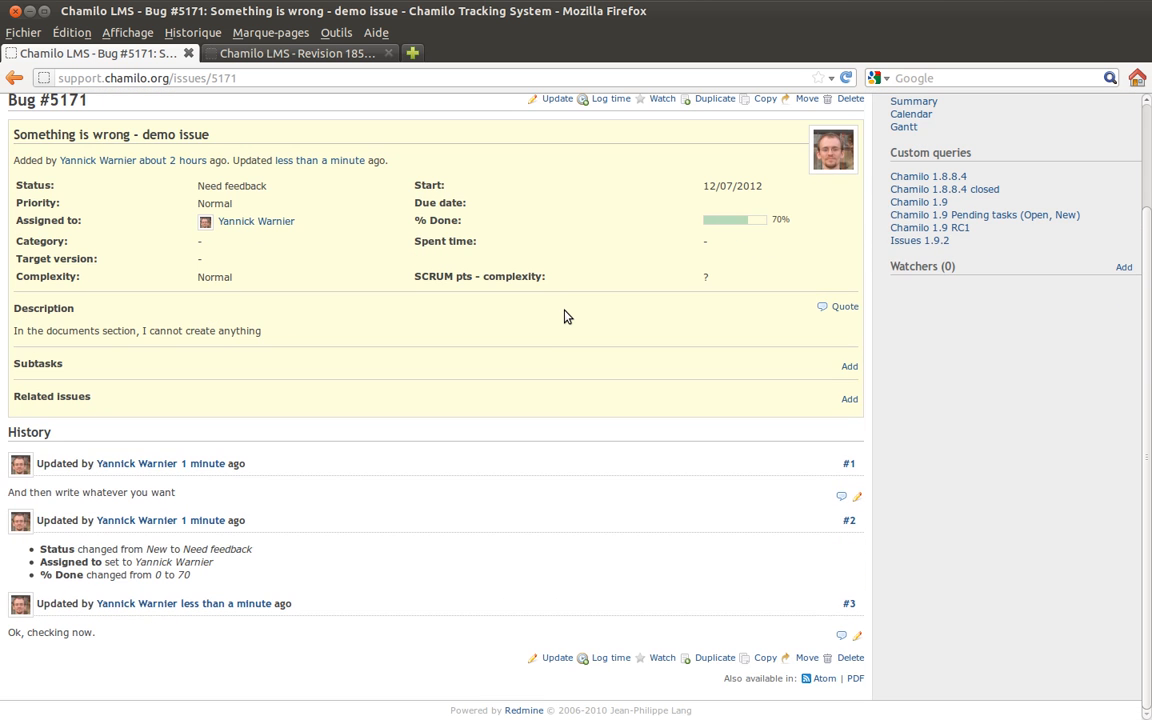
pyautogui.scroll(2, 564, 317)
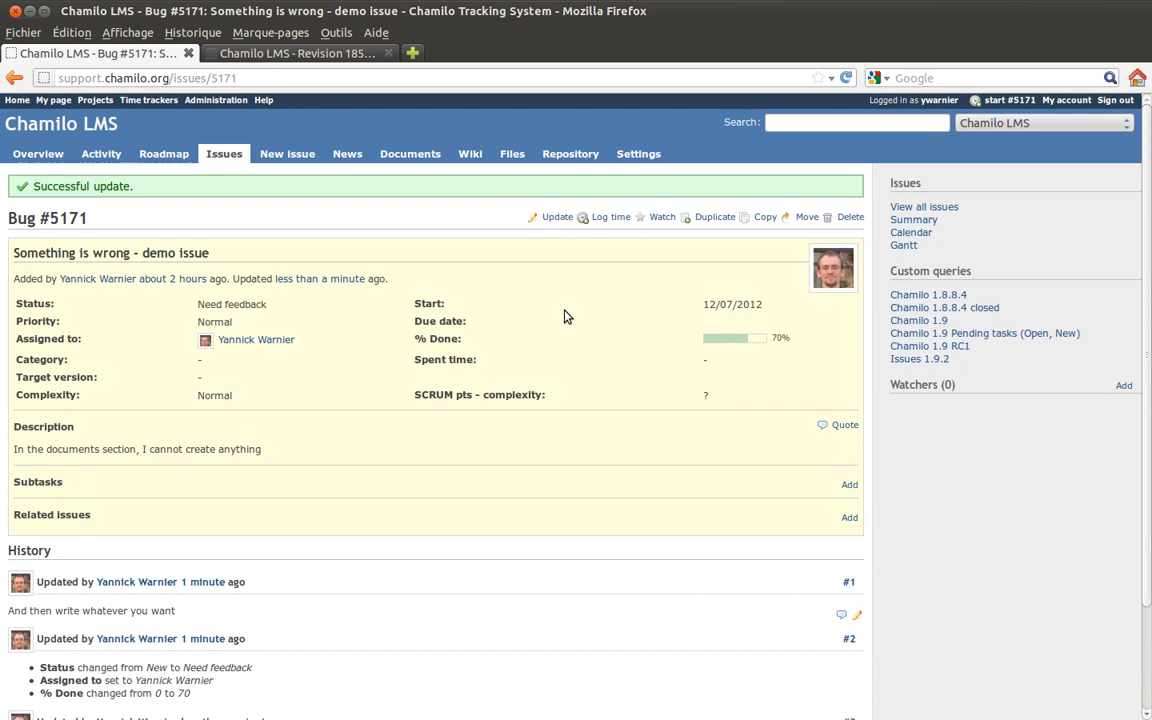
pyautogui.click(557, 219)
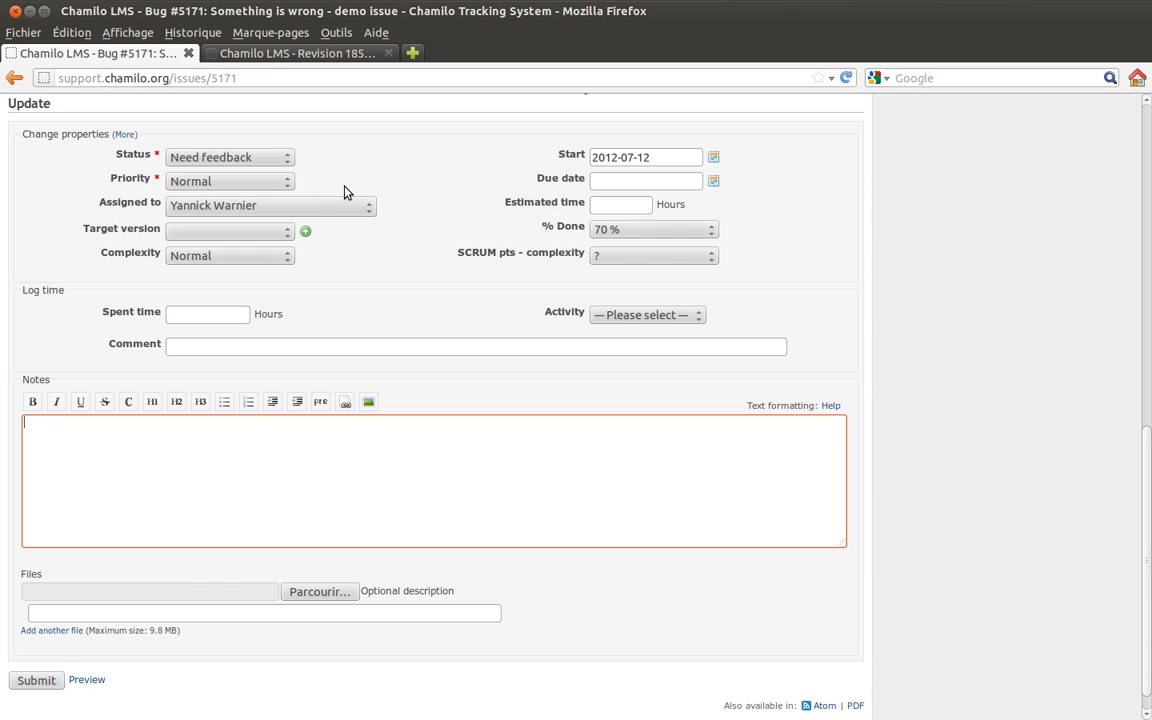
pyautogui.click(228, 157)
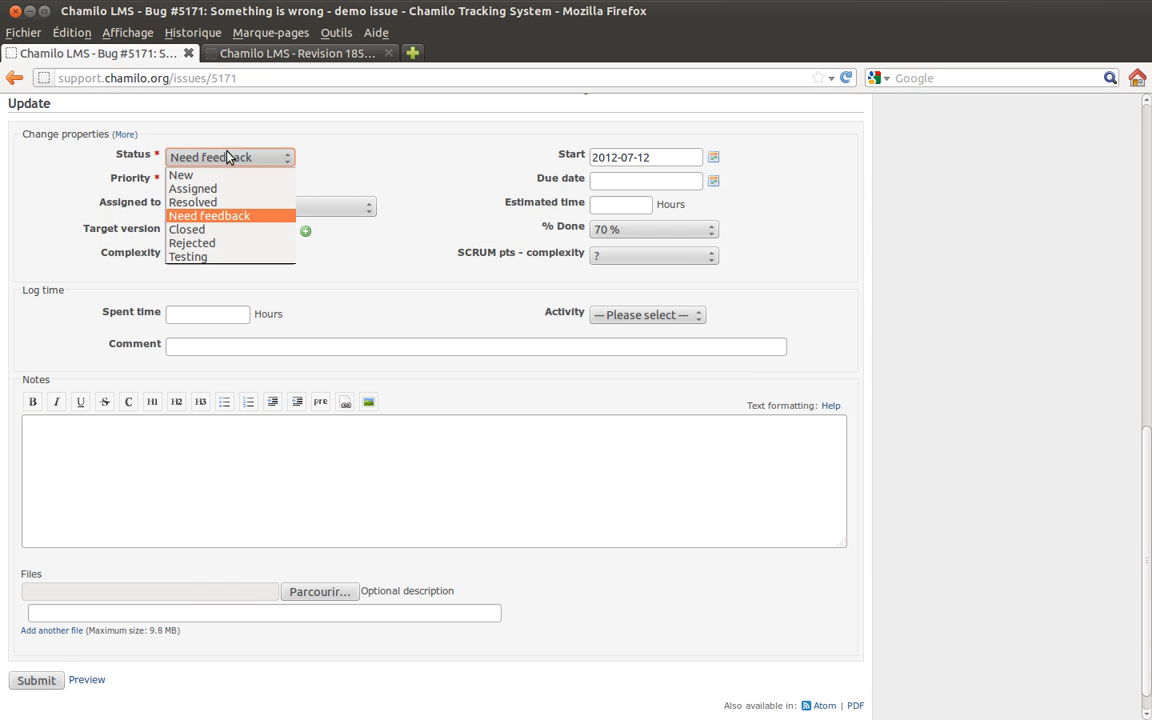
pyautogui.click(230, 243)
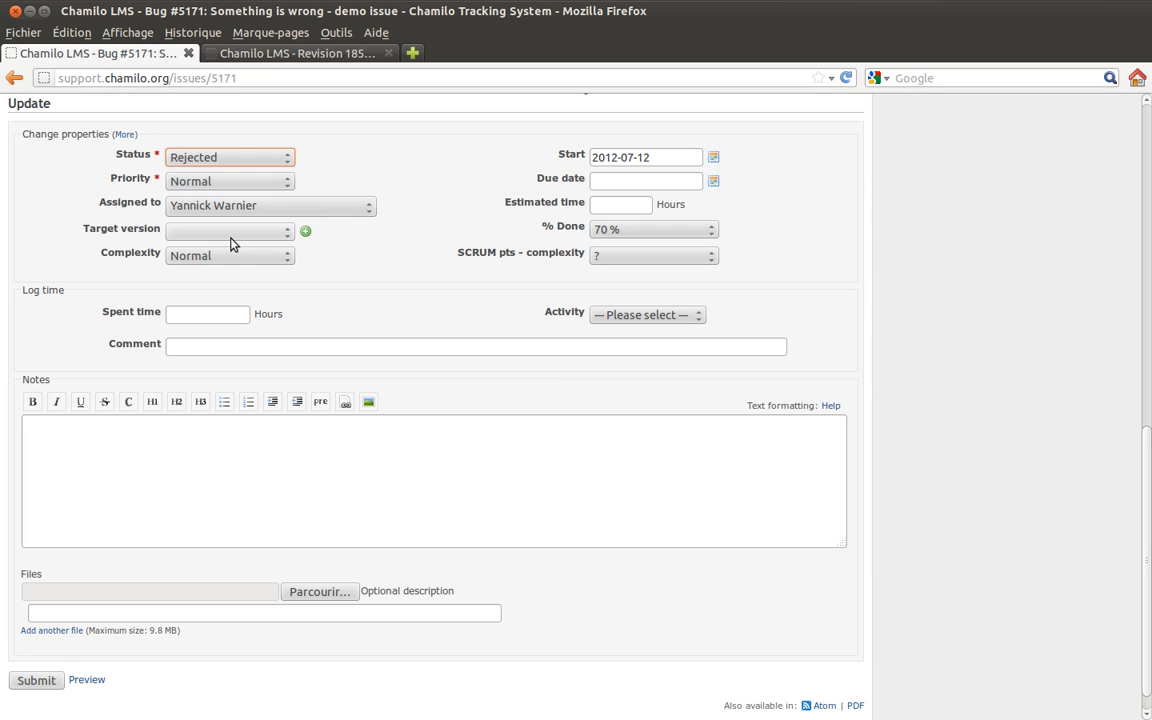
pyautogui.click(38, 683)
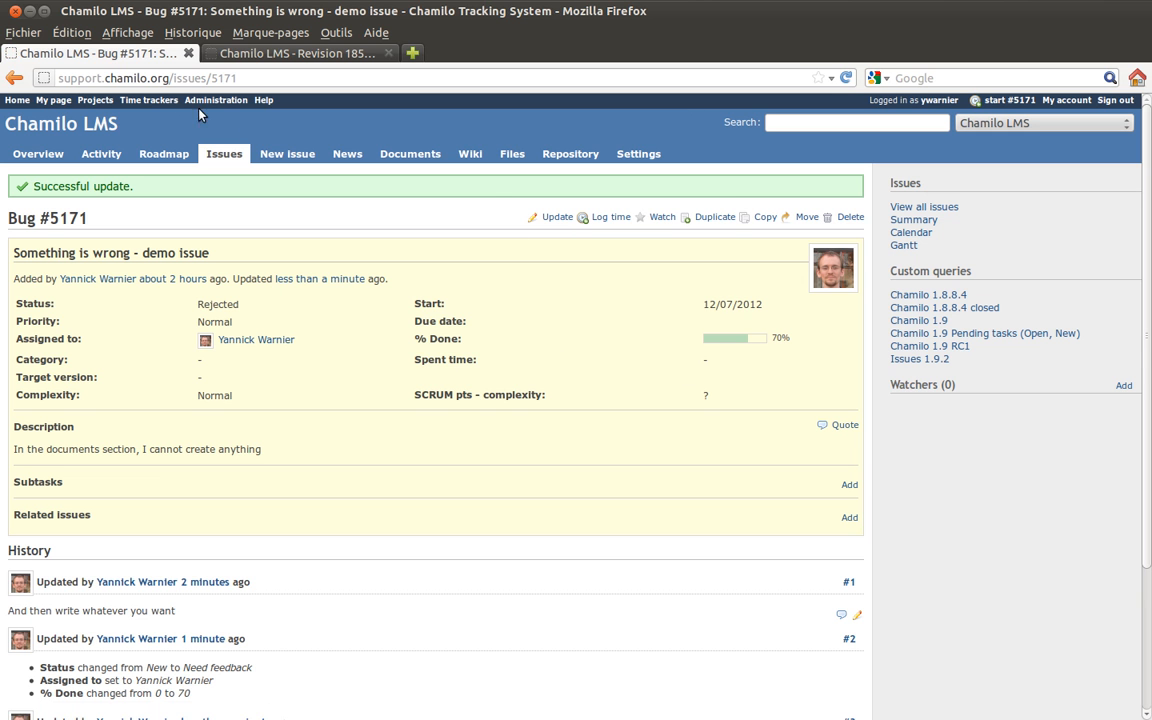
# Open the project's issue list and filter the open issues to those whose author is << me >>.
pyautogui.click(226, 154)
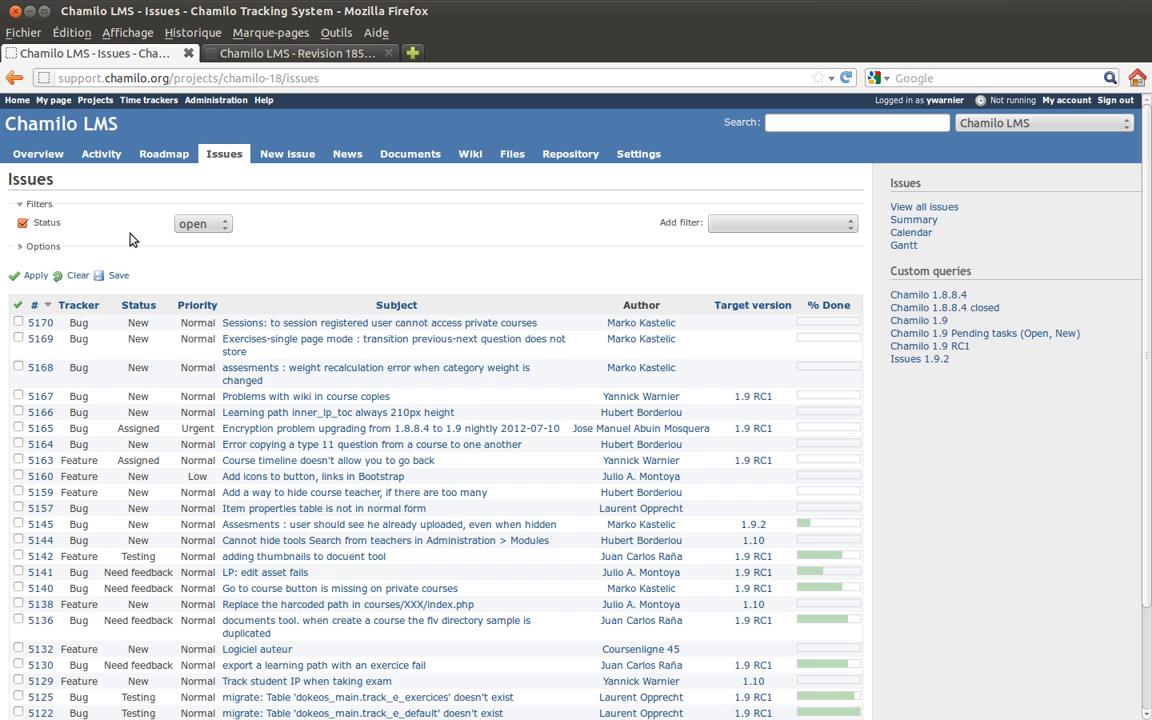
pyautogui.click(783, 228)
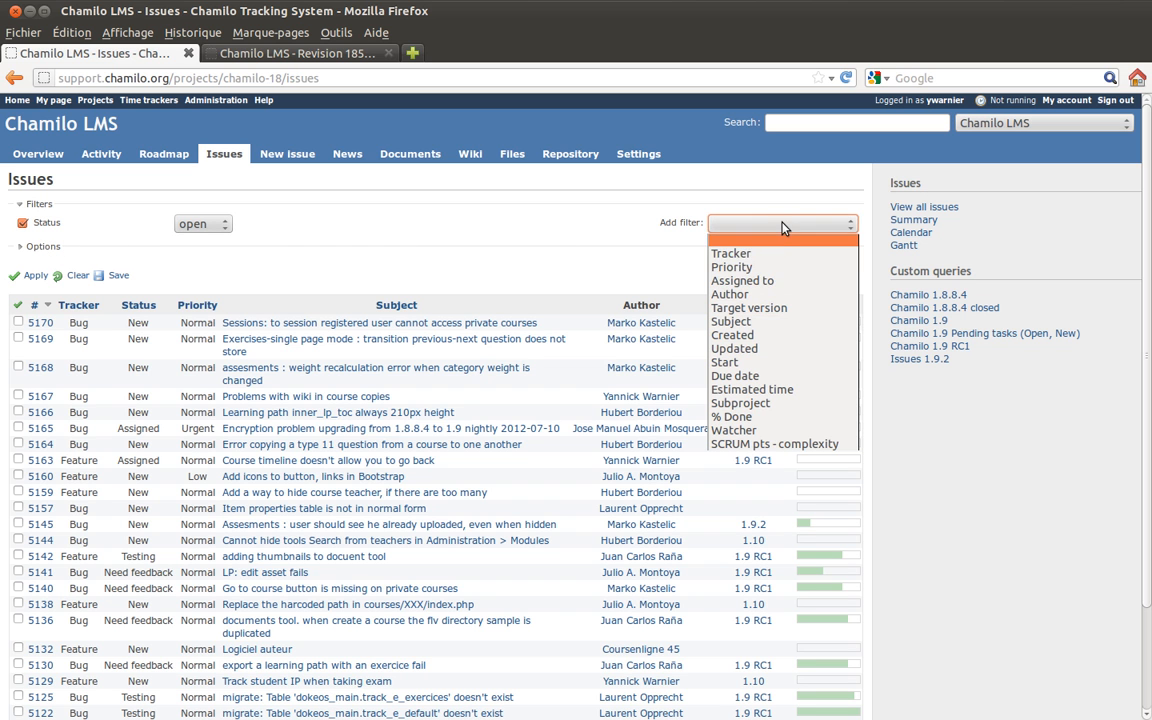
pyautogui.click(765, 295)
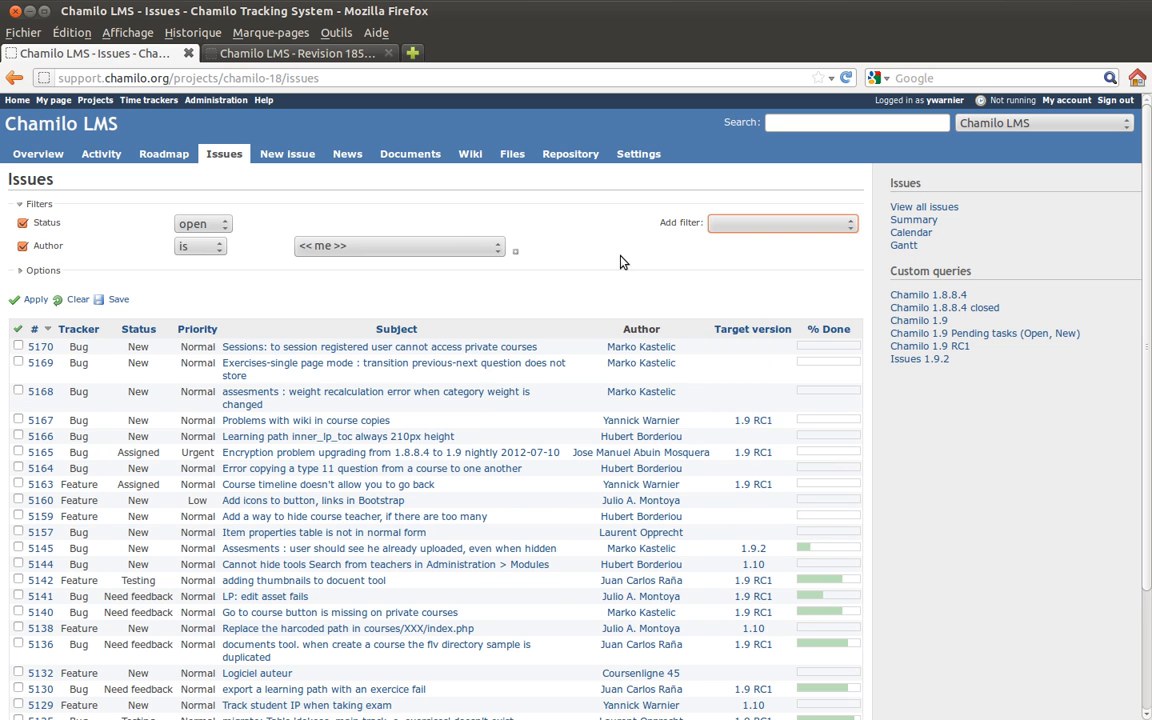
pyautogui.click(399, 244)
pyautogui.click(400, 243)
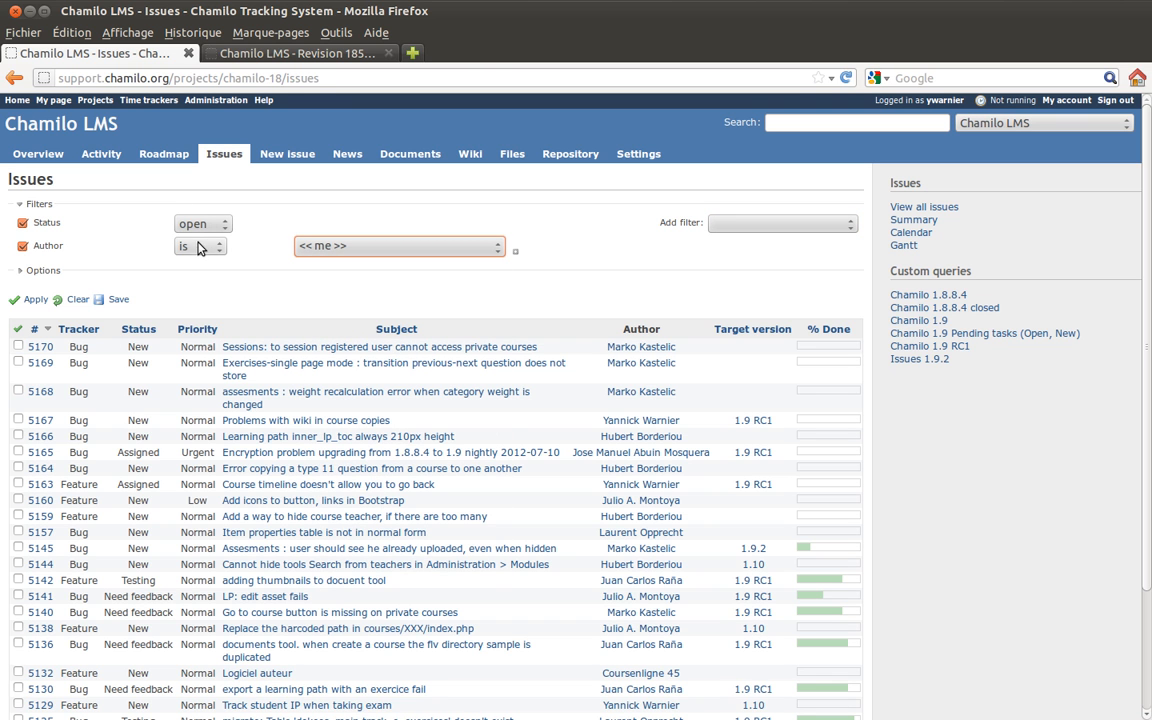
pyautogui.click(38, 300)
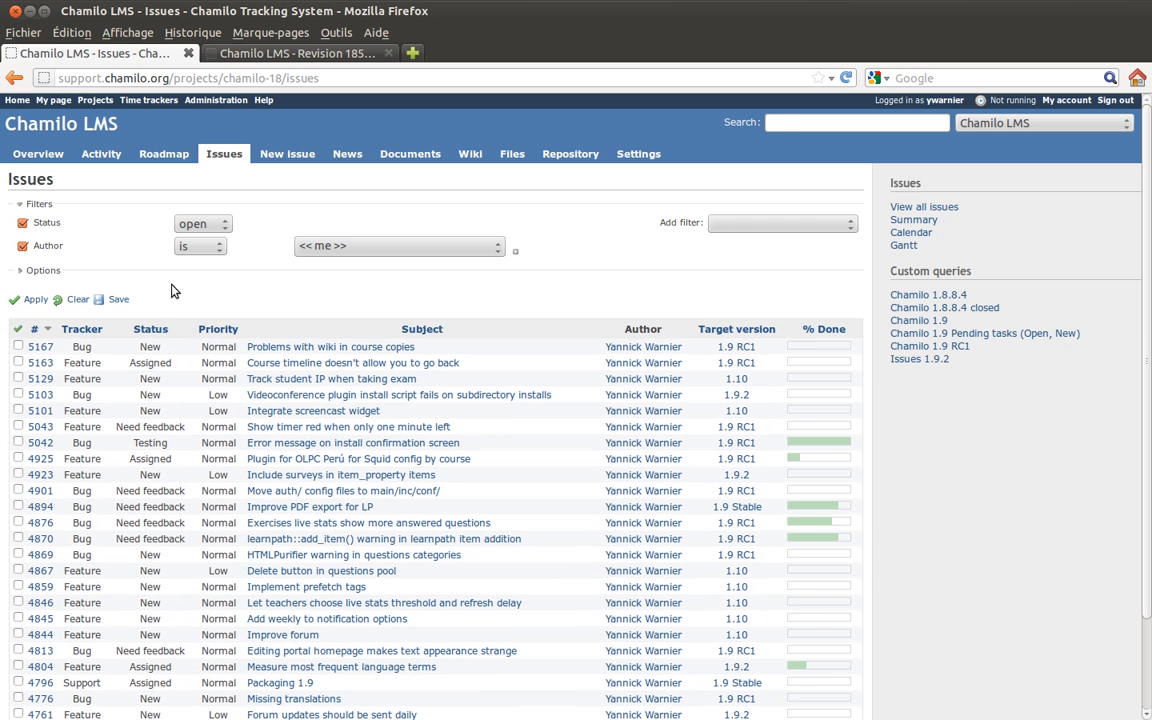
pyautogui.scroll(-2, 555, 293)
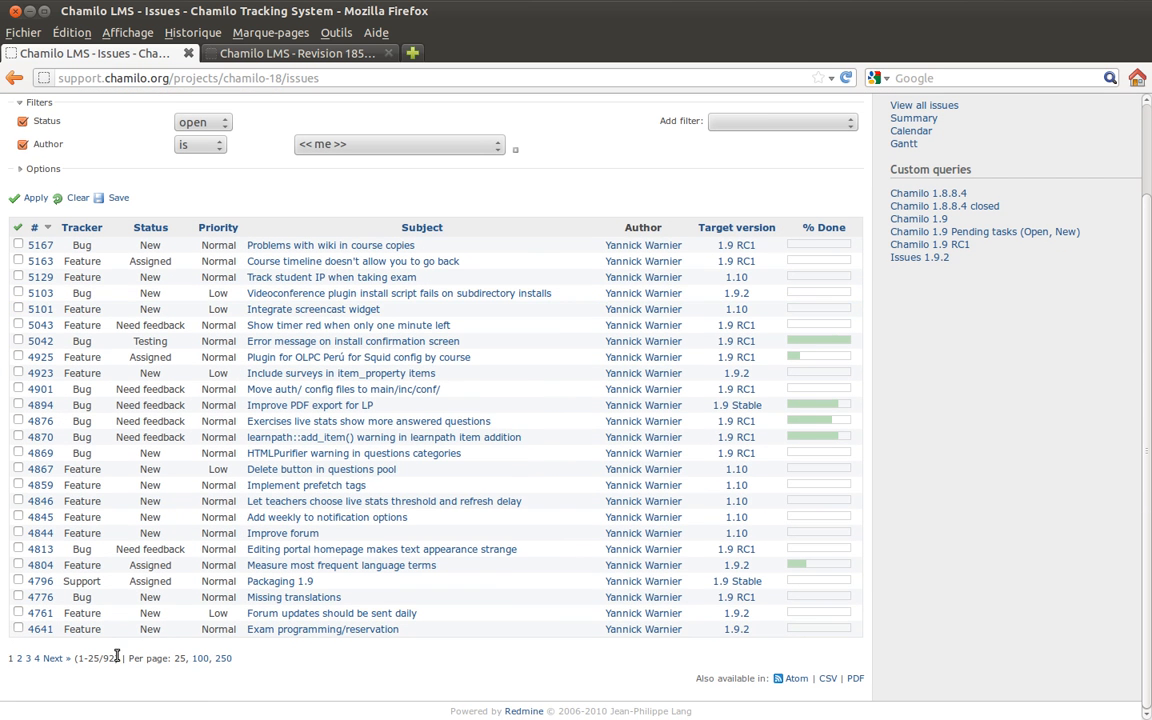
pyautogui.scroll(2, 560, 315)
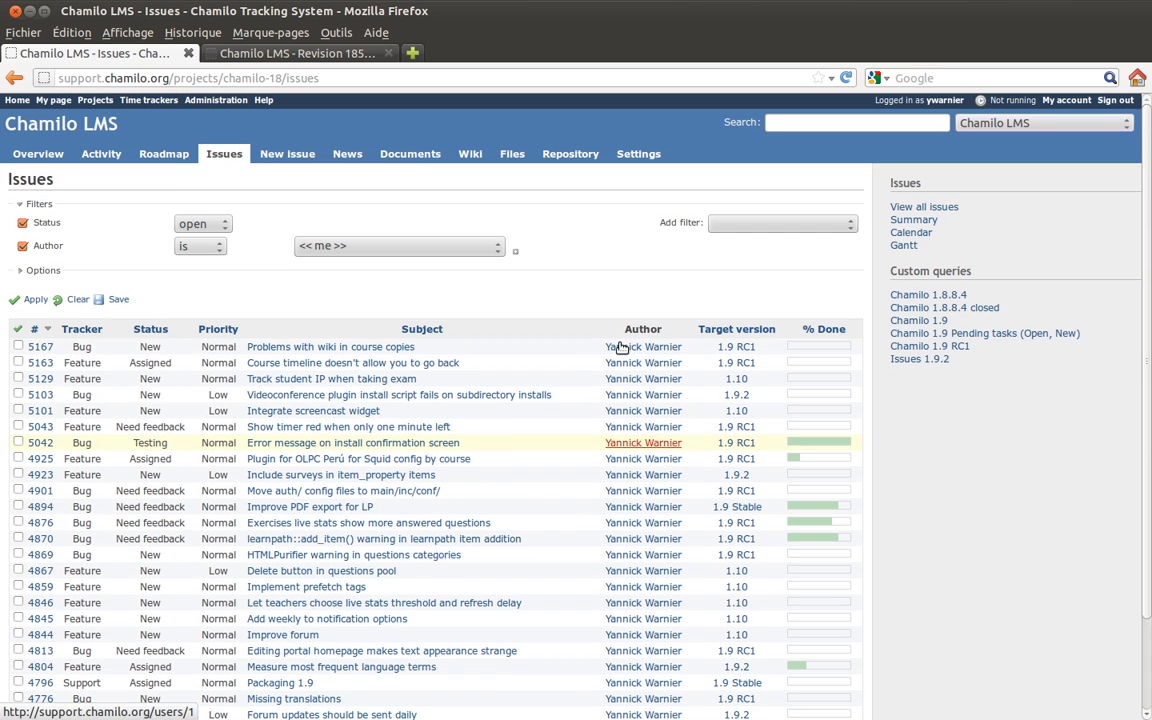
# Add a target version filter covering Chamilo LMS 1.9 Beta and 1.9 RC1 and apply it to the issue list.
pyautogui.click(743, 227)
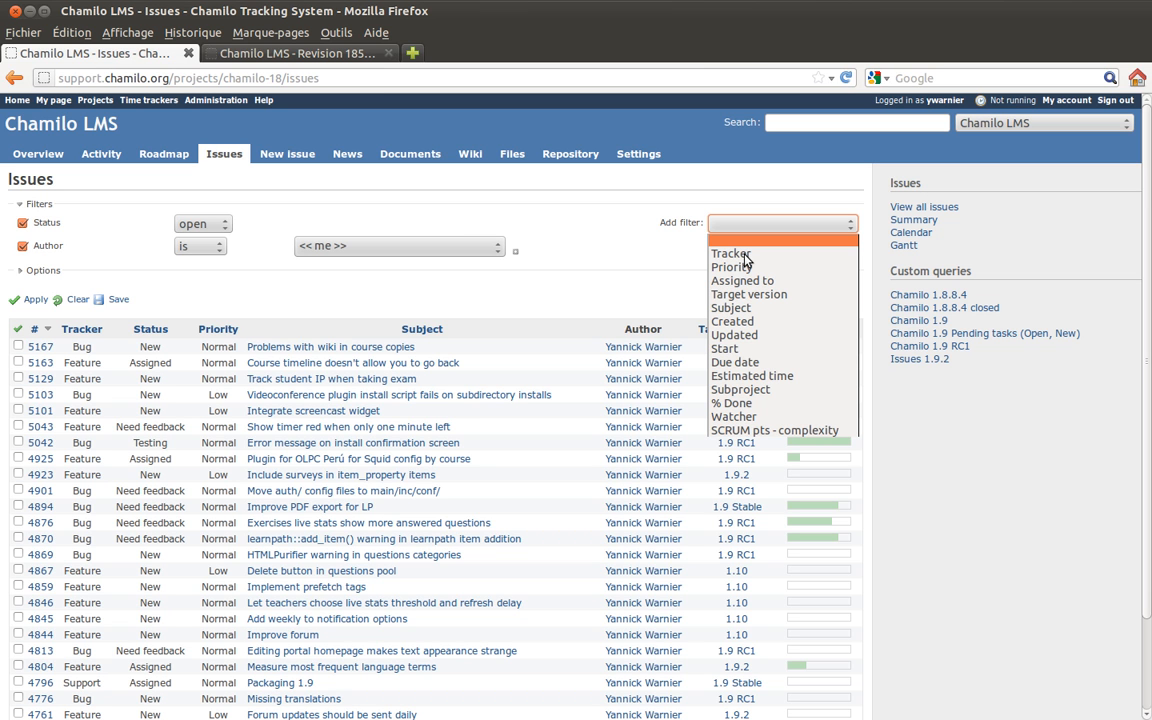
pyautogui.click(748, 294)
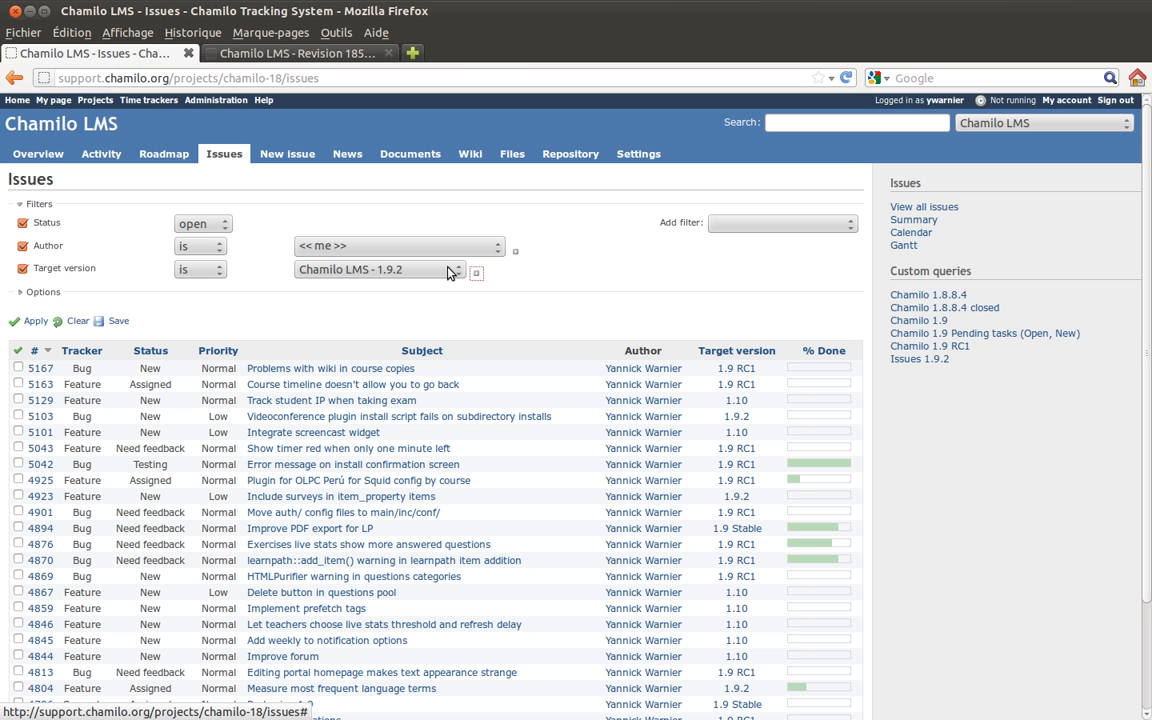
pyautogui.click(476, 273)
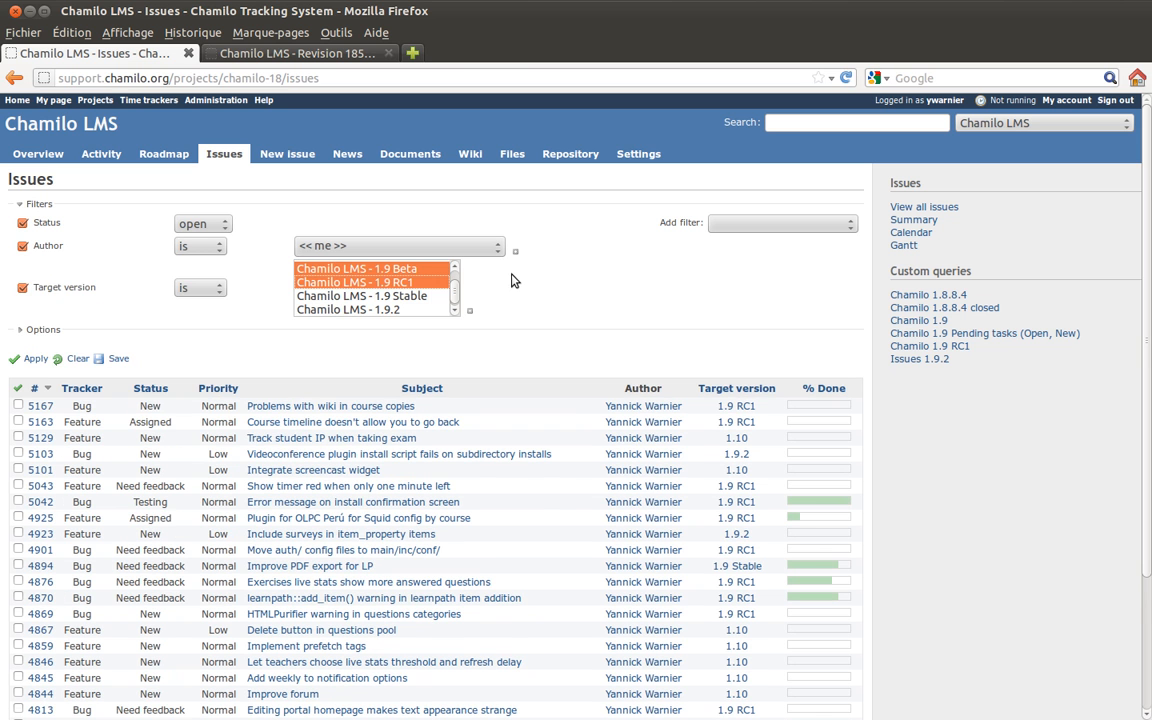
pyautogui.click(512, 281)
pyautogui.click(30, 358)
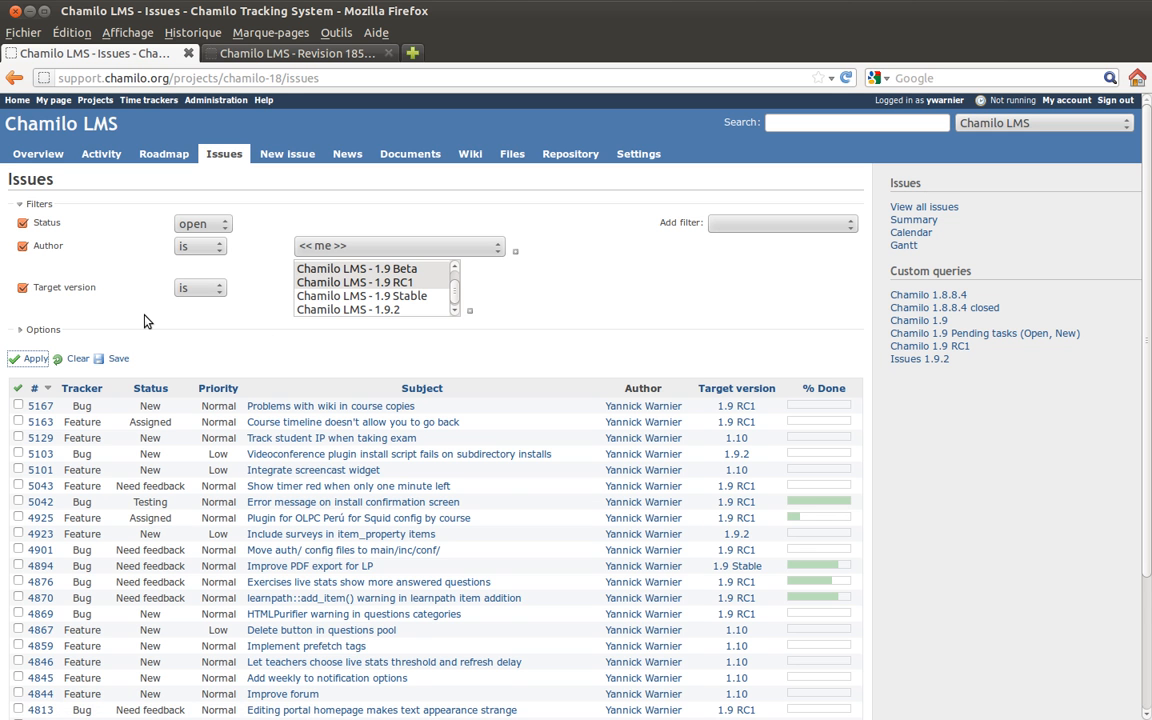
pyautogui.scroll(-3, 186, 318)
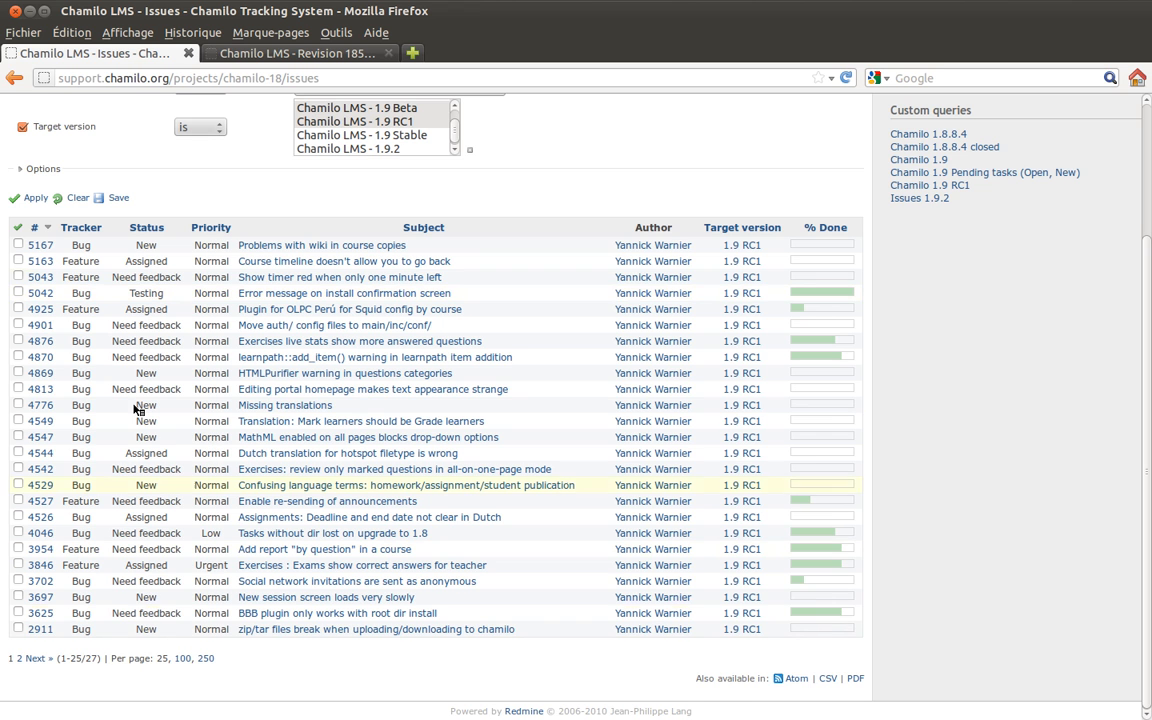
pyautogui.scroll(1, 253, 188)
pyautogui.scroll(2, 253, 188)
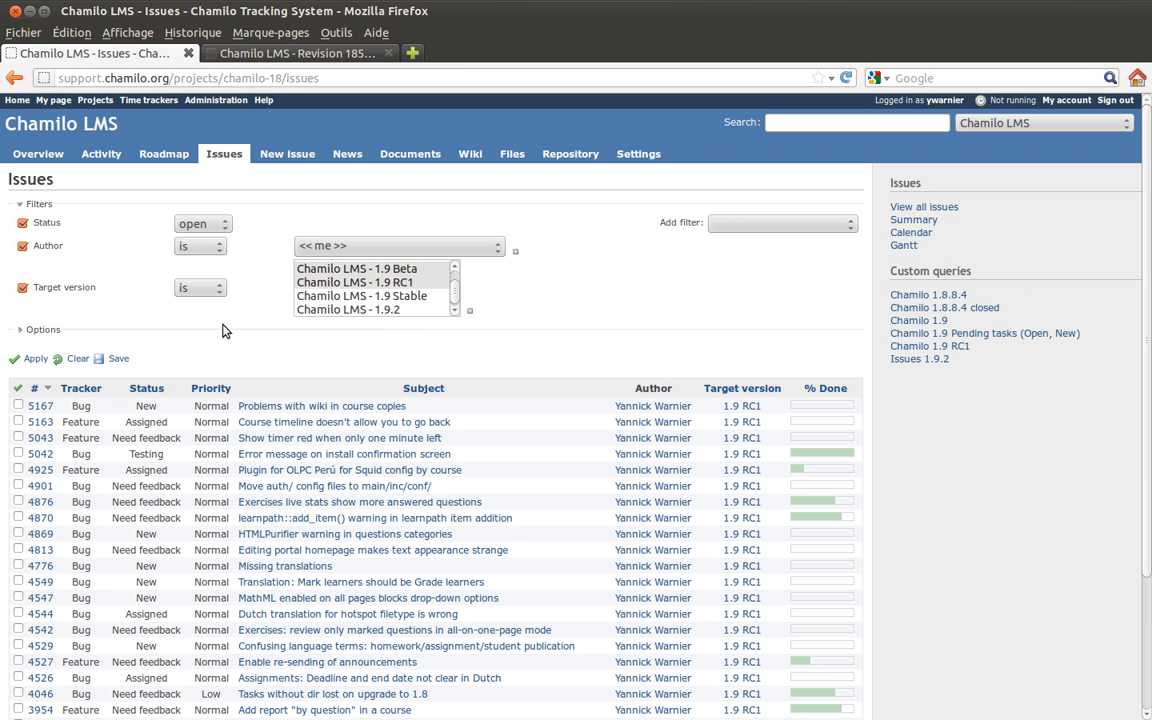
# Start saving the filters as a new public query named with the author's first name followed by "for RC1".
pyautogui.click(118, 359)
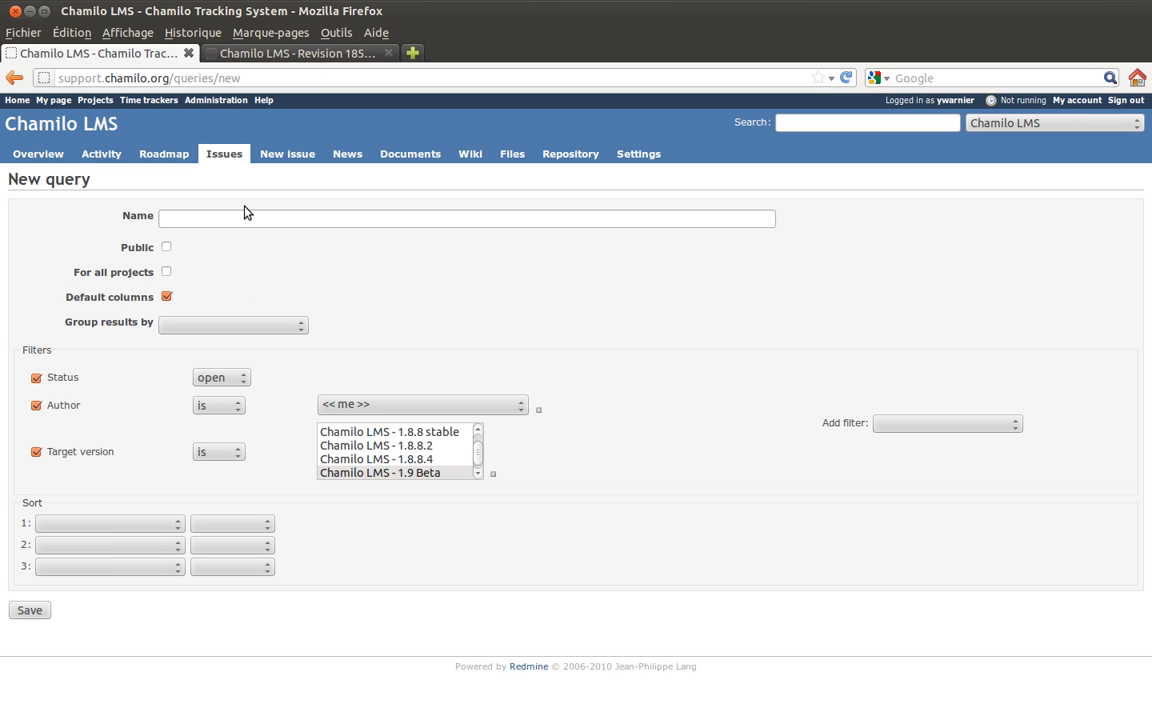
pyautogui.click(249, 217)
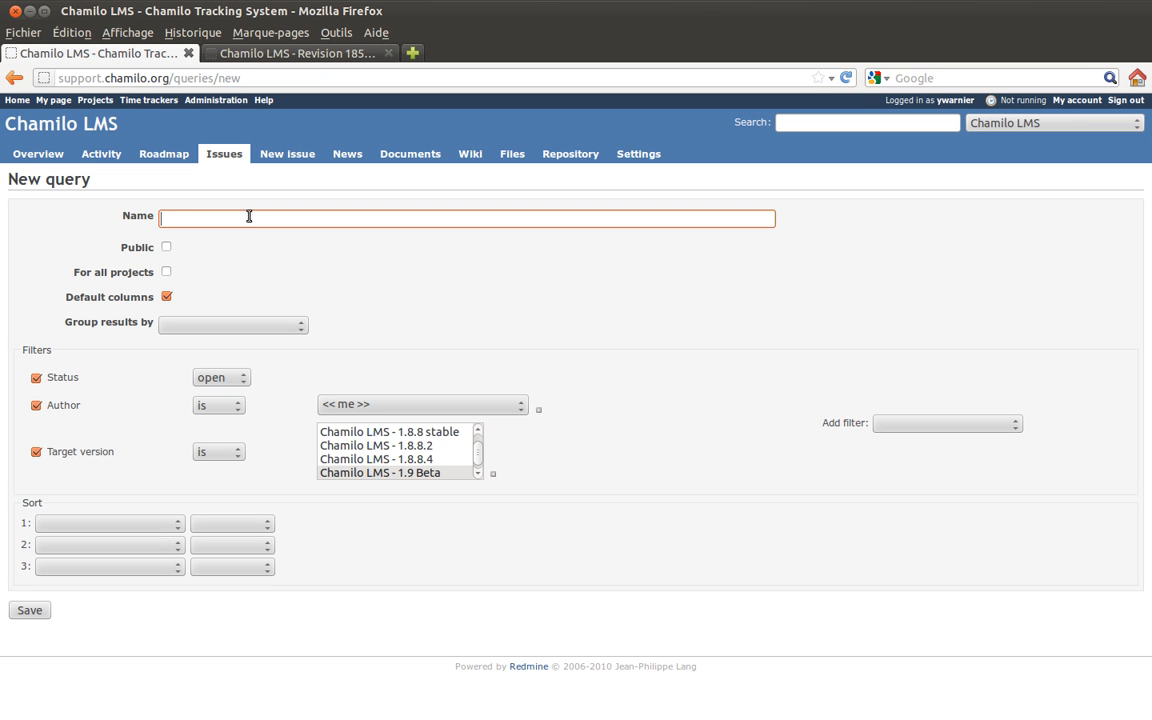
pyautogui.write('Yannick for RC1')
pyautogui.moveTo(165, 216); pyautogui.dragTo(257, 224)
pyautogui.click(258, 226)
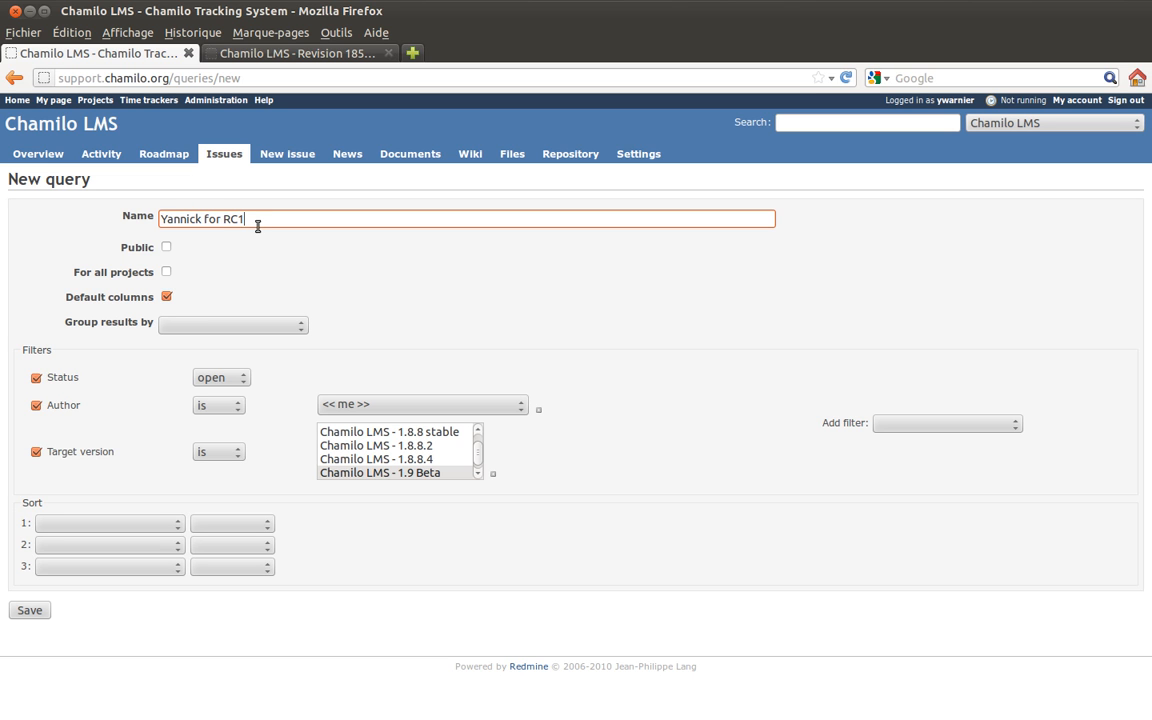
pyautogui.click(167, 250)
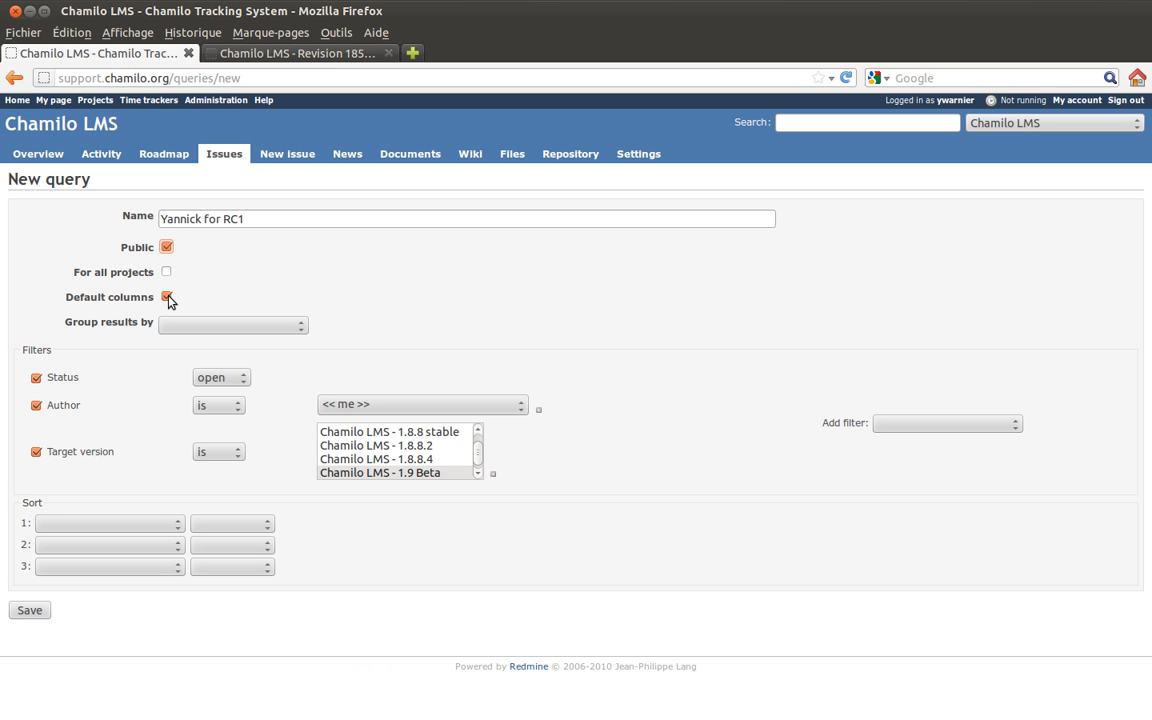
# Check the grouping and sorting options of the new query, leave them empty, and save the query.
pyautogui.click(228, 326)
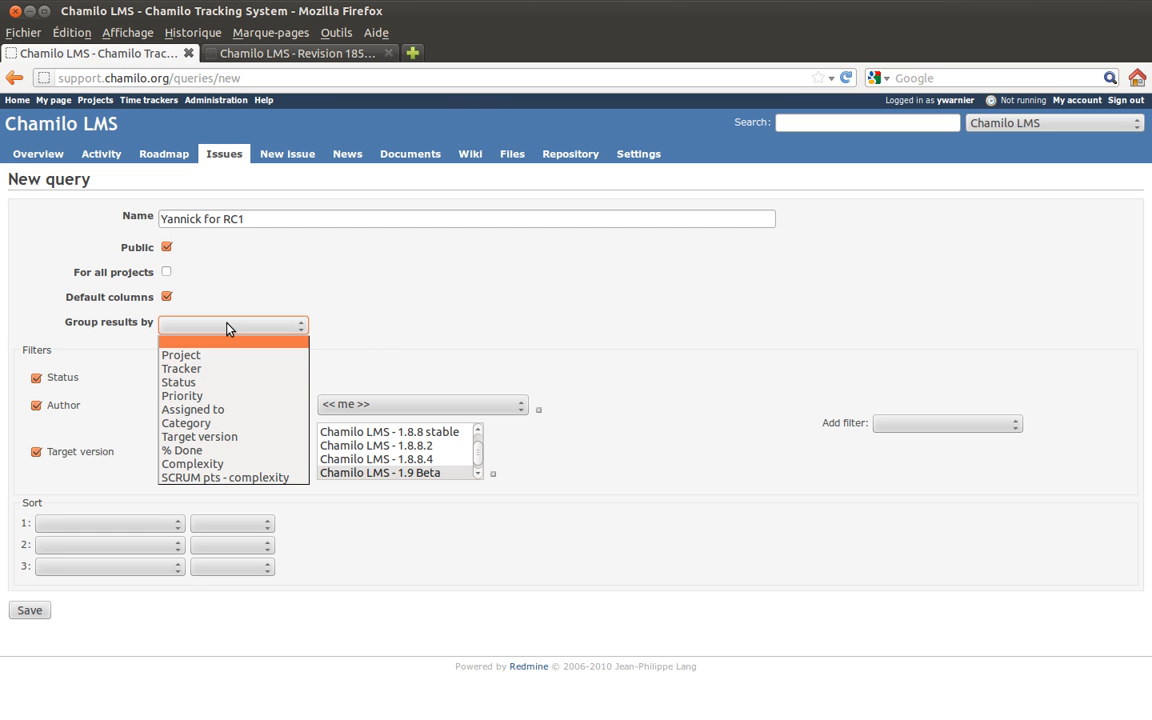
pyautogui.click(228, 328)
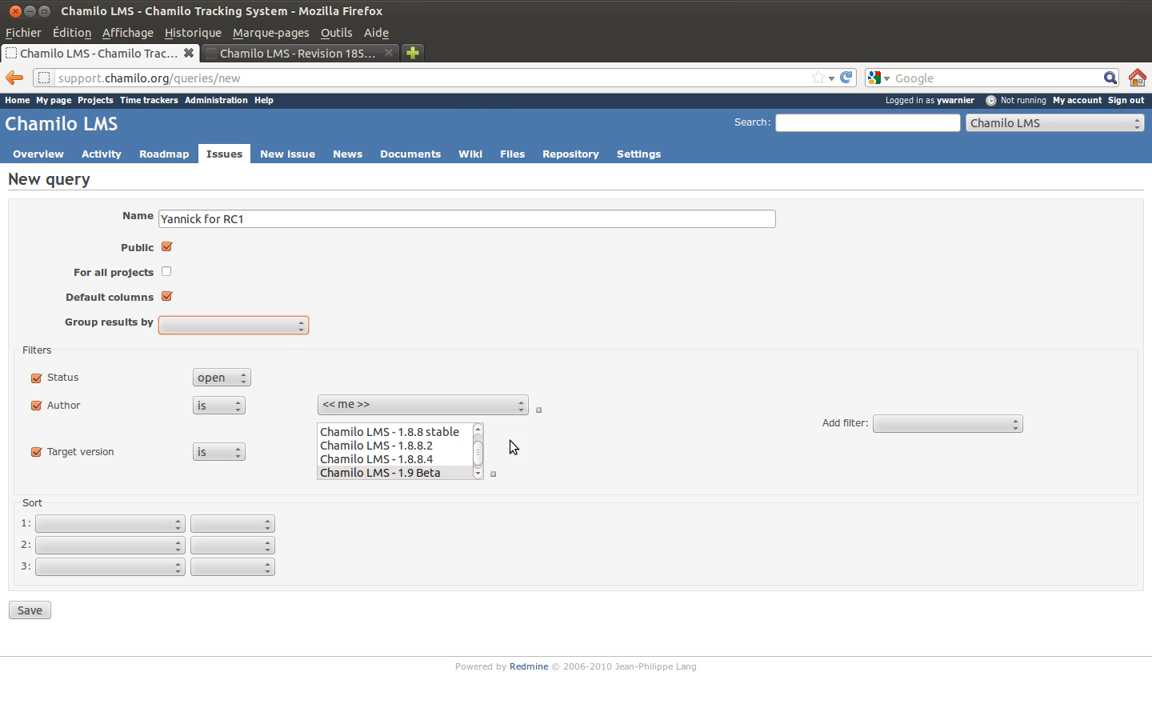
pyautogui.click(166, 525)
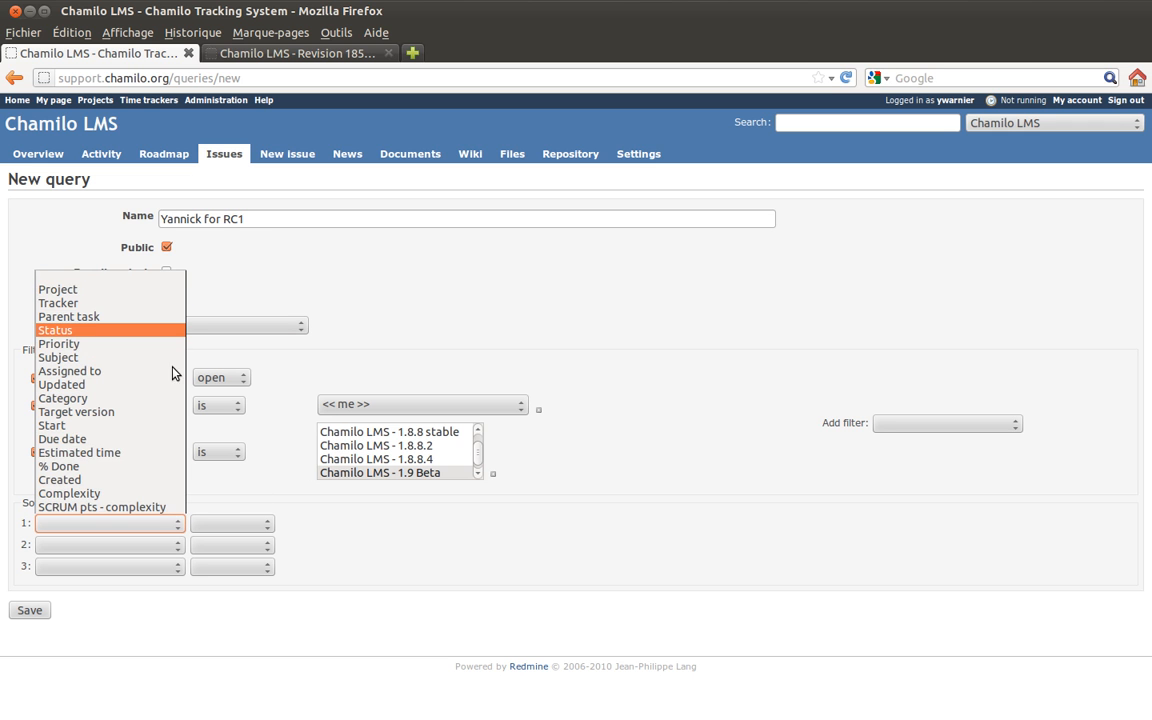
pyautogui.click(363, 550)
pyautogui.click(270, 526)
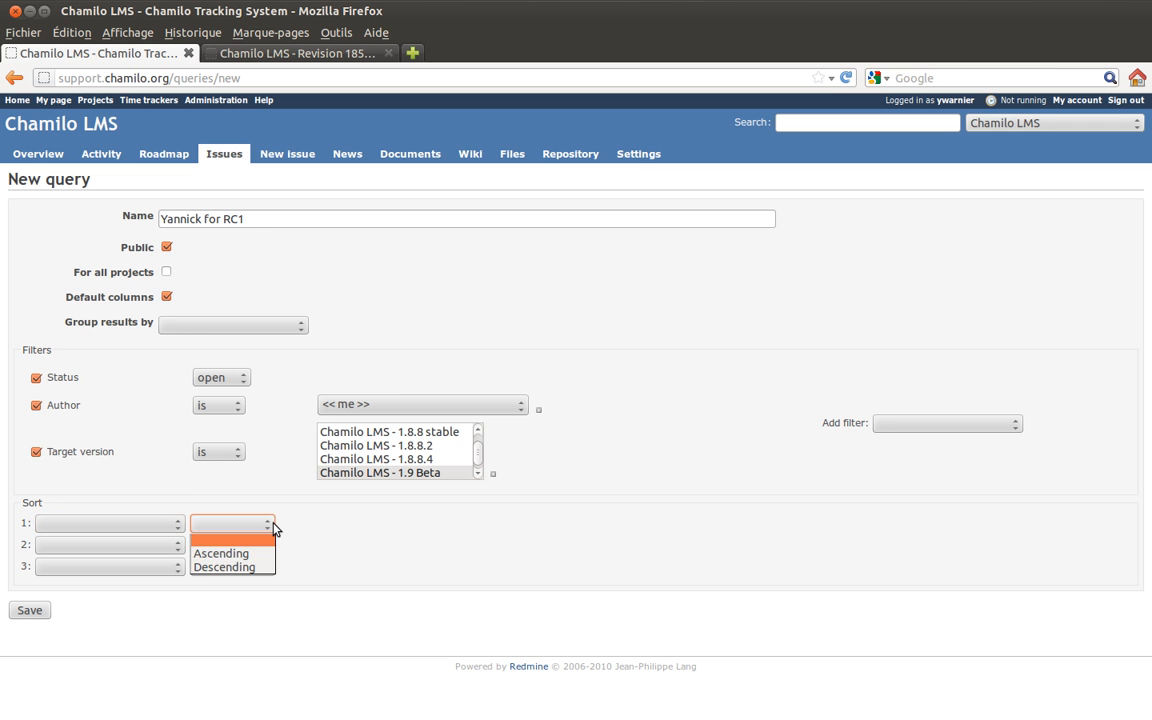
pyautogui.click(273, 528)
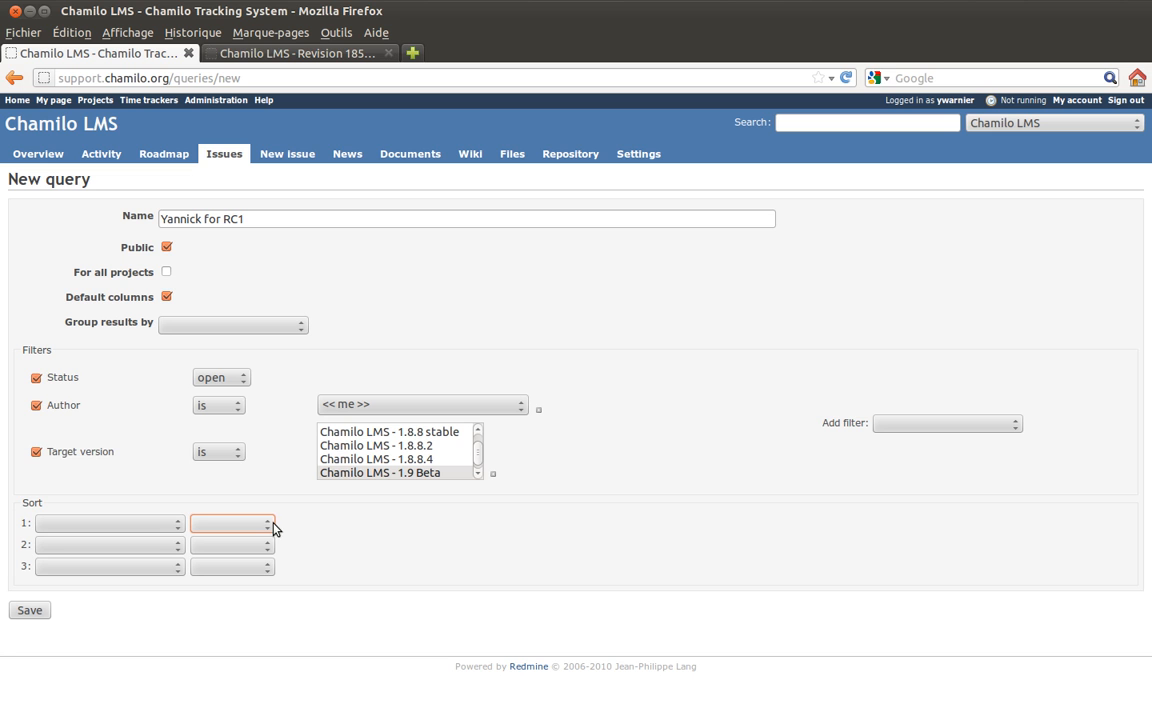
pyautogui.click(30, 611)
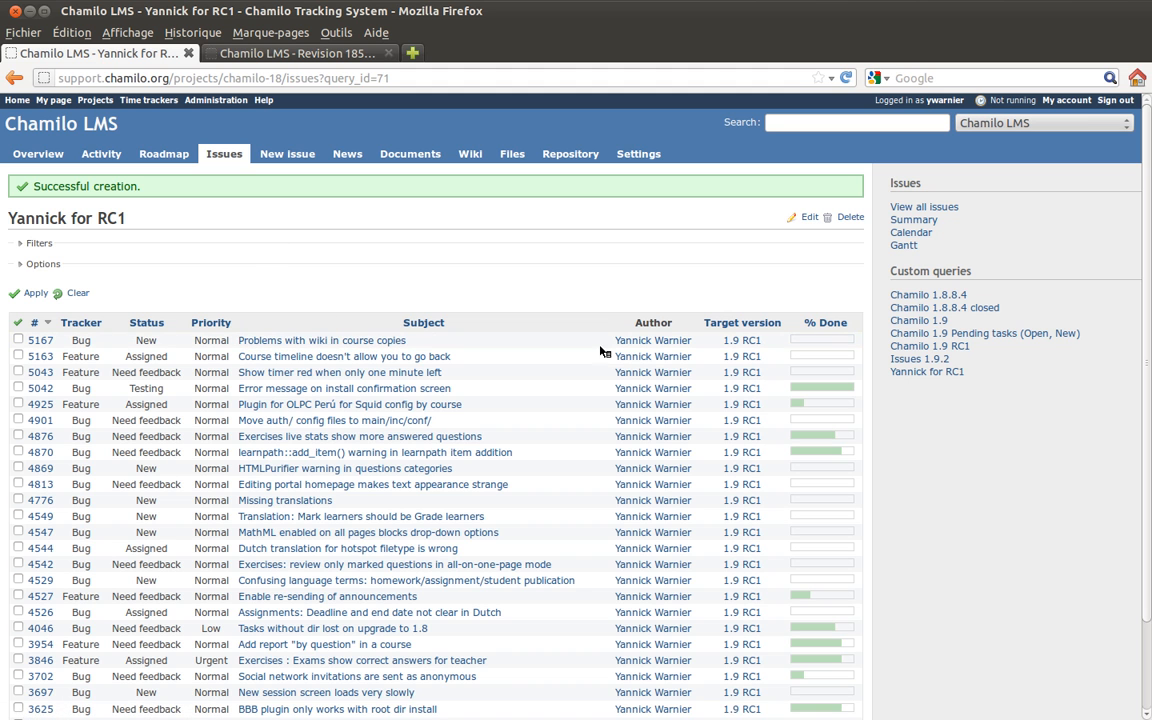
# Open the newly saved RC1 query from the custom queries and delete it, confirming the deletion.
pyautogui.click(920, 372)
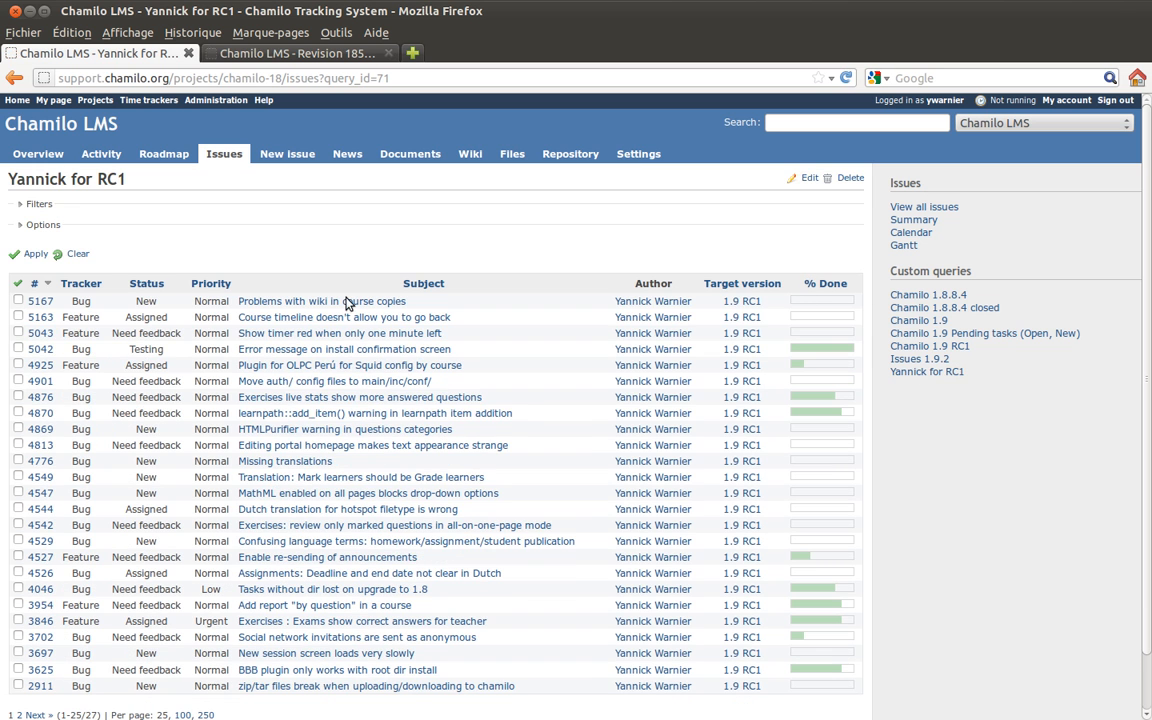
pyautogui.click(848, 179)
pyautogui.click(616, 368)
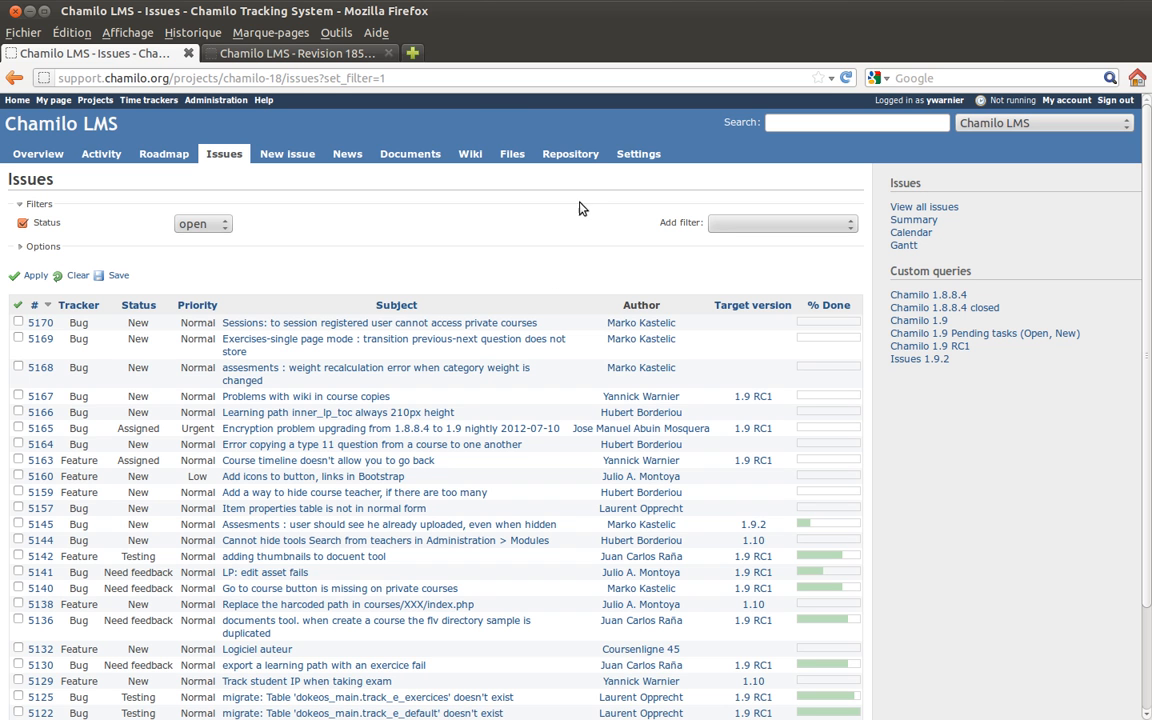
# Open the administration's list of installed plugins and highlight the Redmine Time Tracker plugin's name.
pyautogui.click(200, 102)
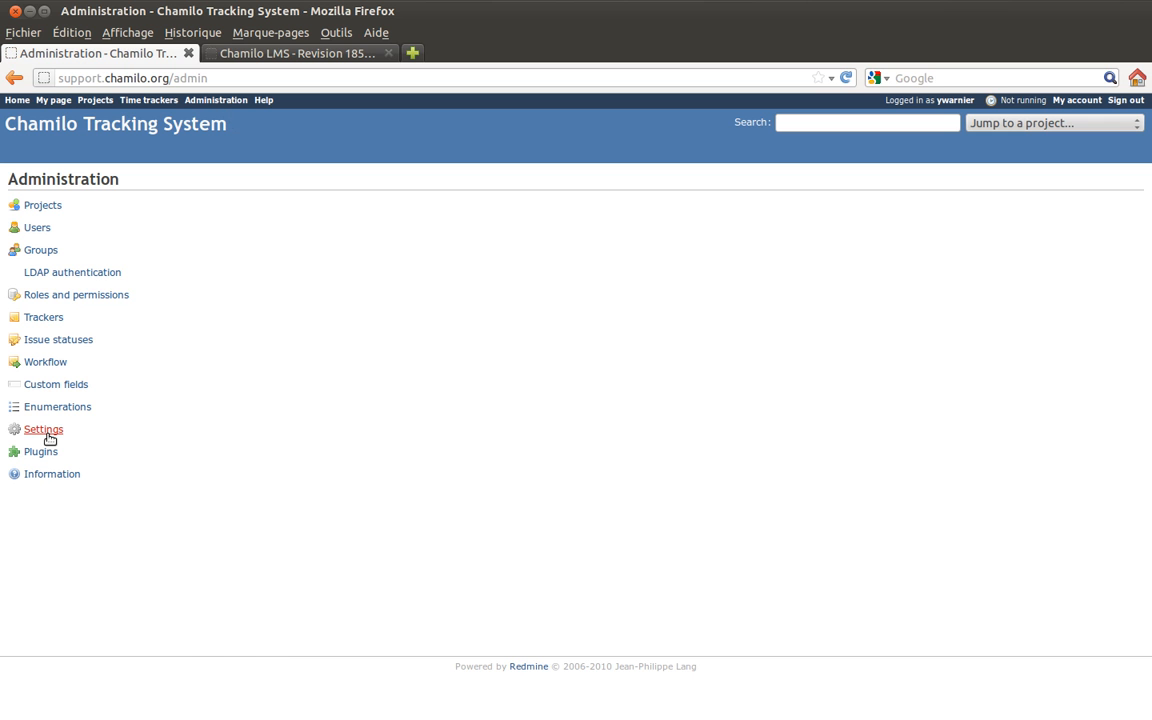
pyautogui.click(45, 456)
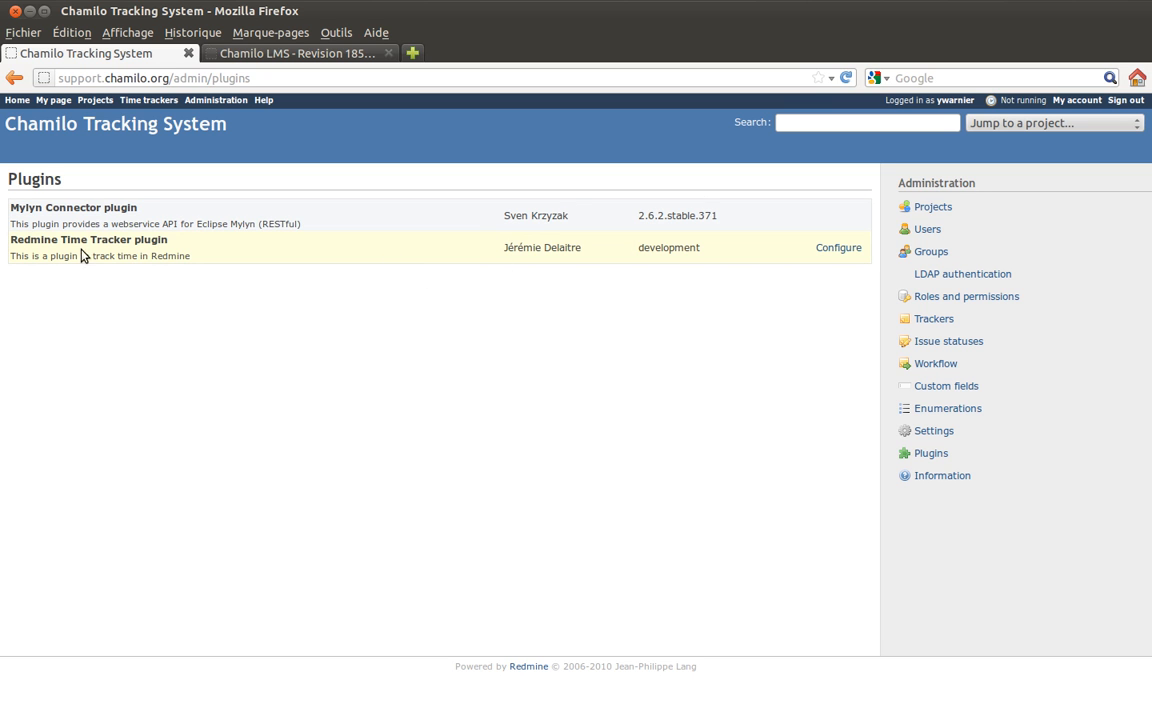
pyautogui.moveTo(11, 242); pyautogui.dragTo(241, 252)
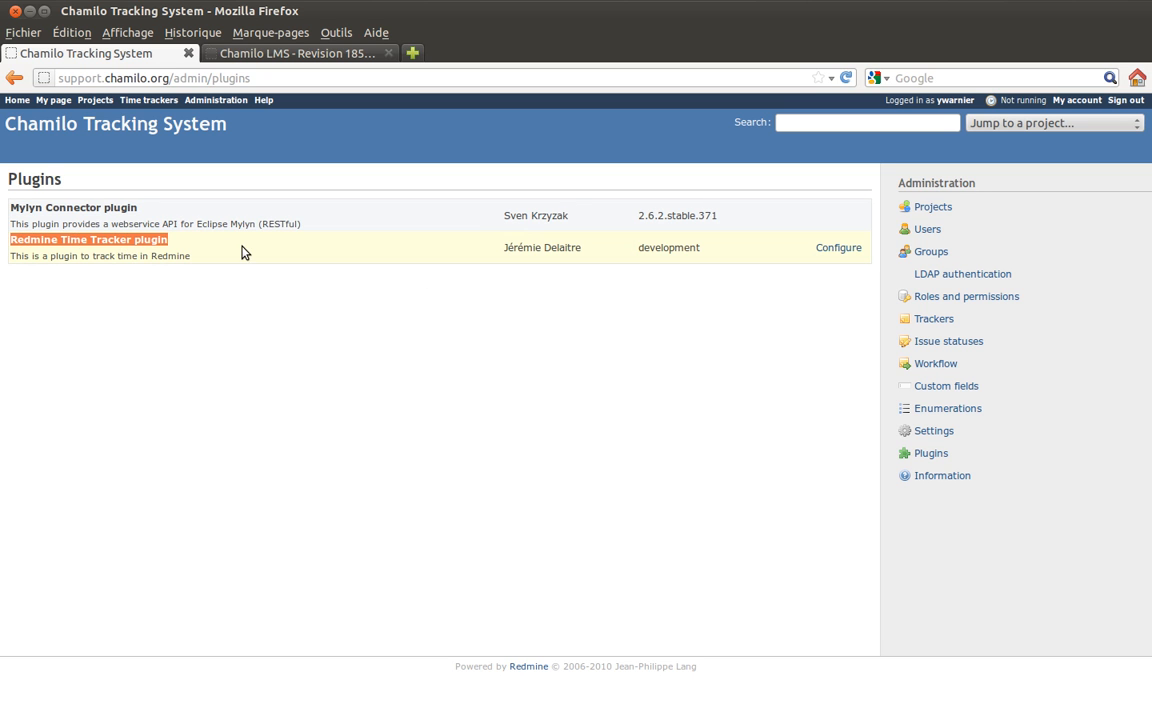
# Open bug #5167, Problems with wiki in course copies, from the Chamilo LMS issues list, and start and stop its time tracker.
pyautogui.click(241, 252)
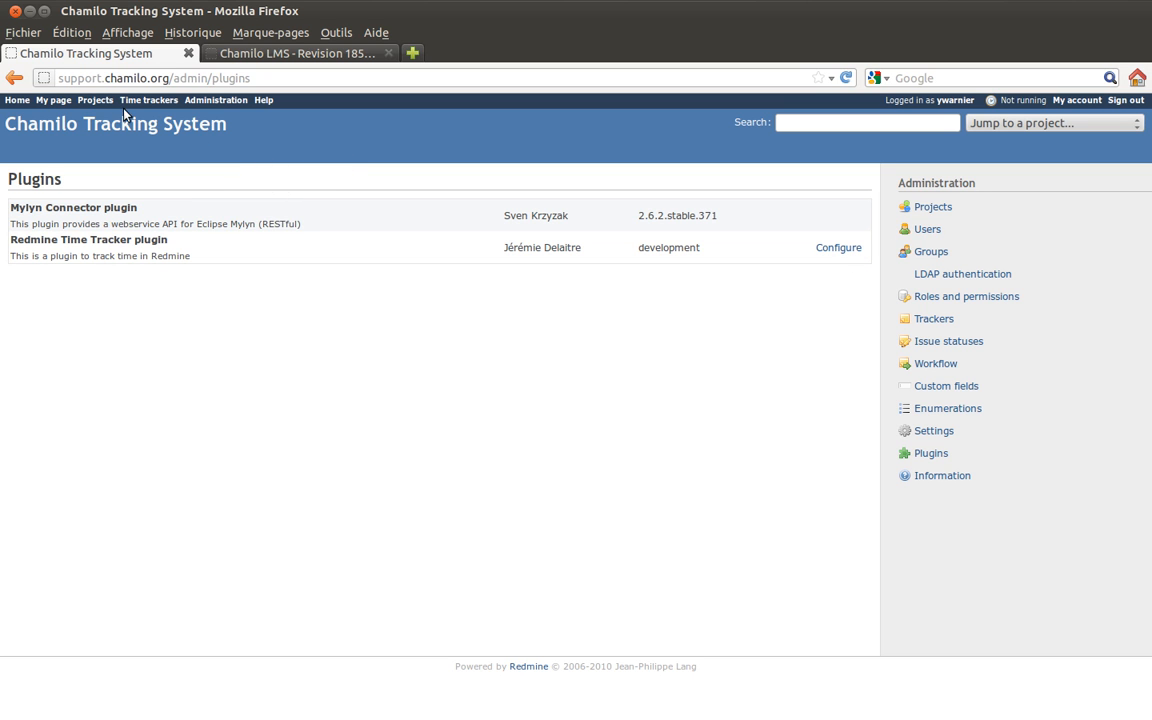
pyautogui.hotkey('alt', 'Left')
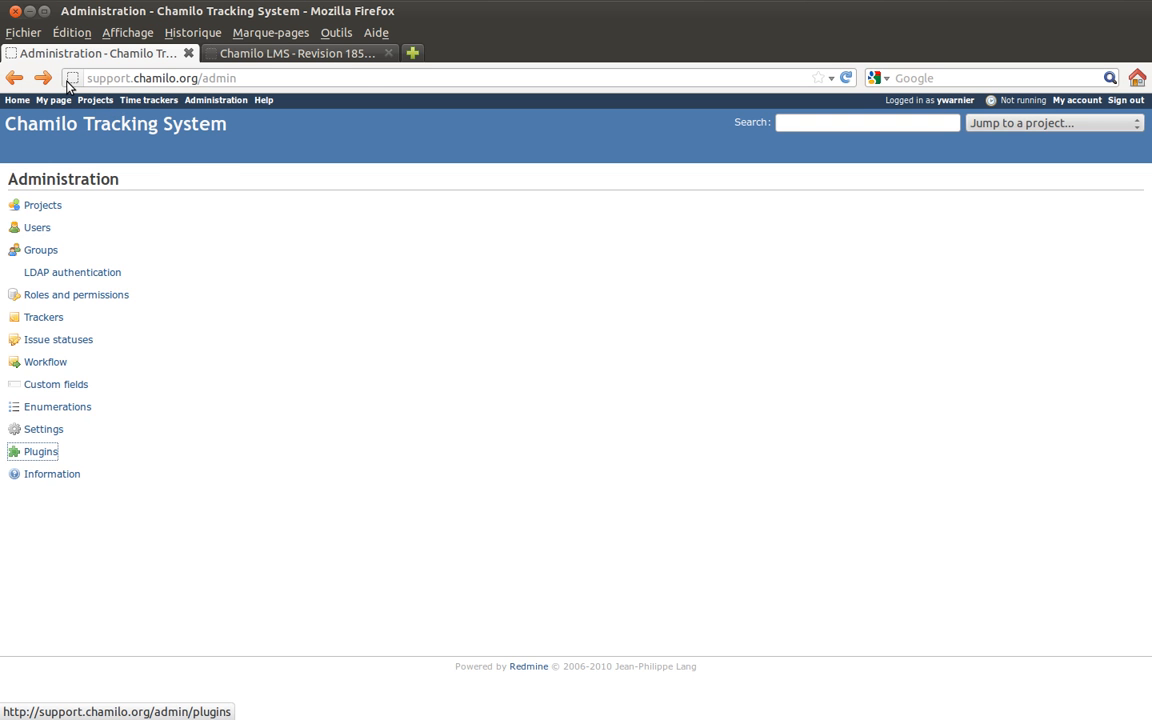
pyautogui.hotkey('alt', 'Left')
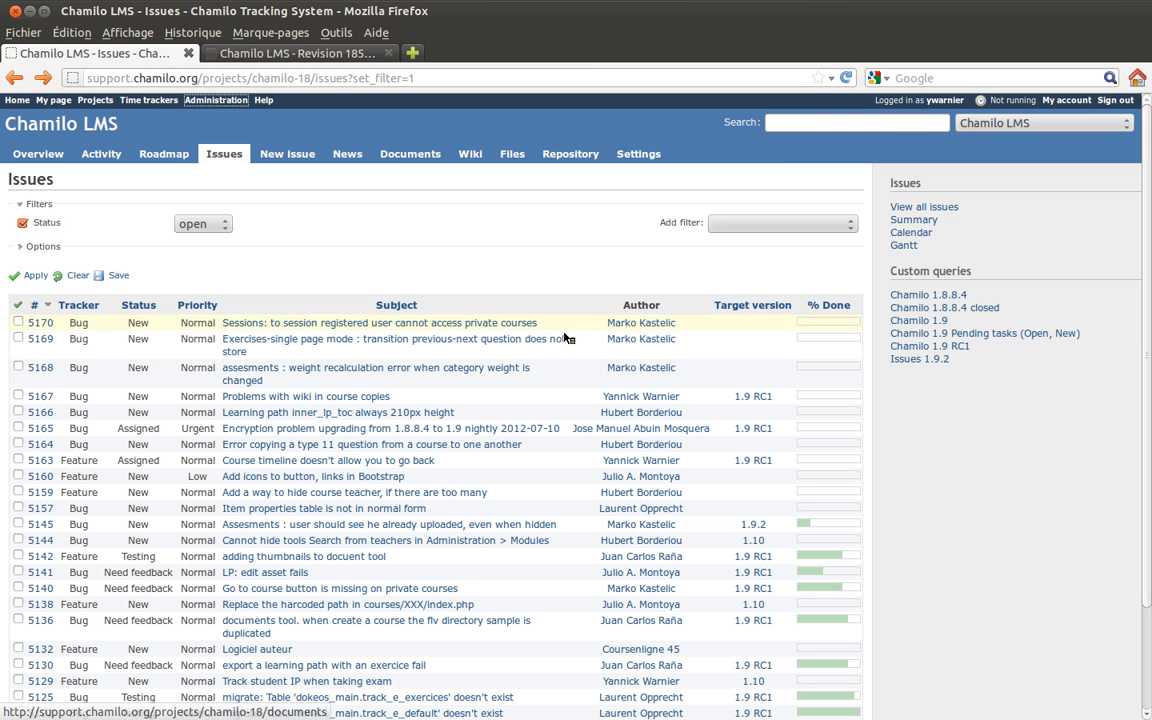
pyautogui.click(353, 400)
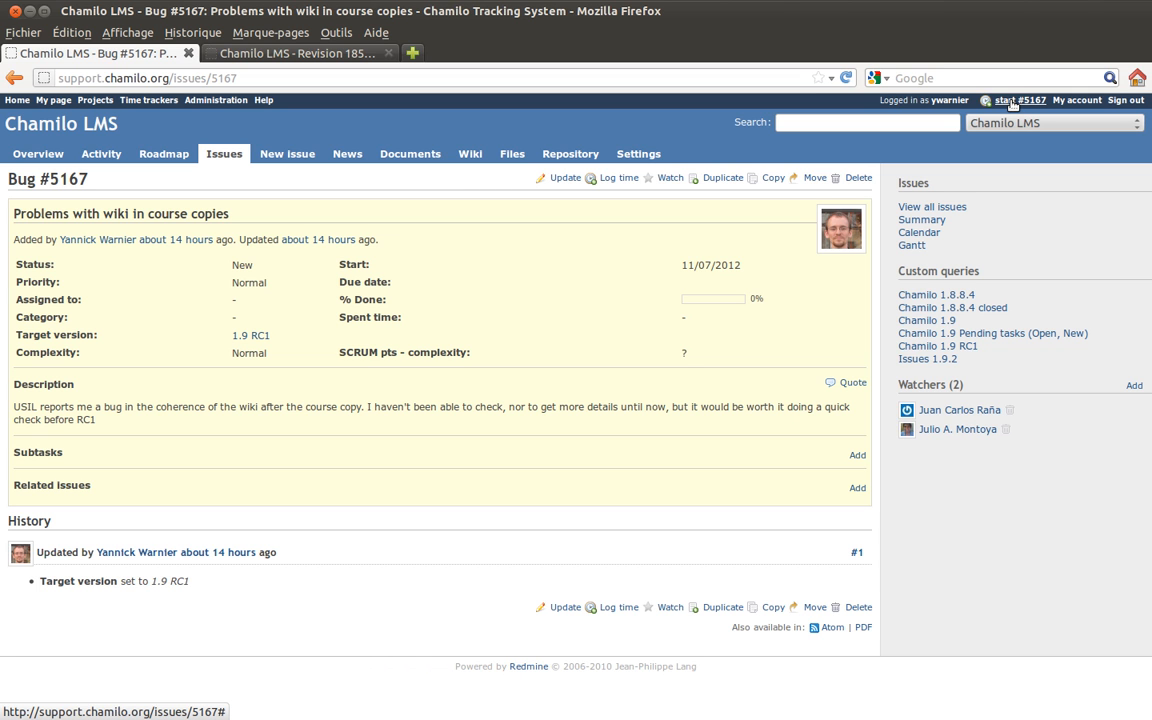
pyautogui.click(1013, 101)
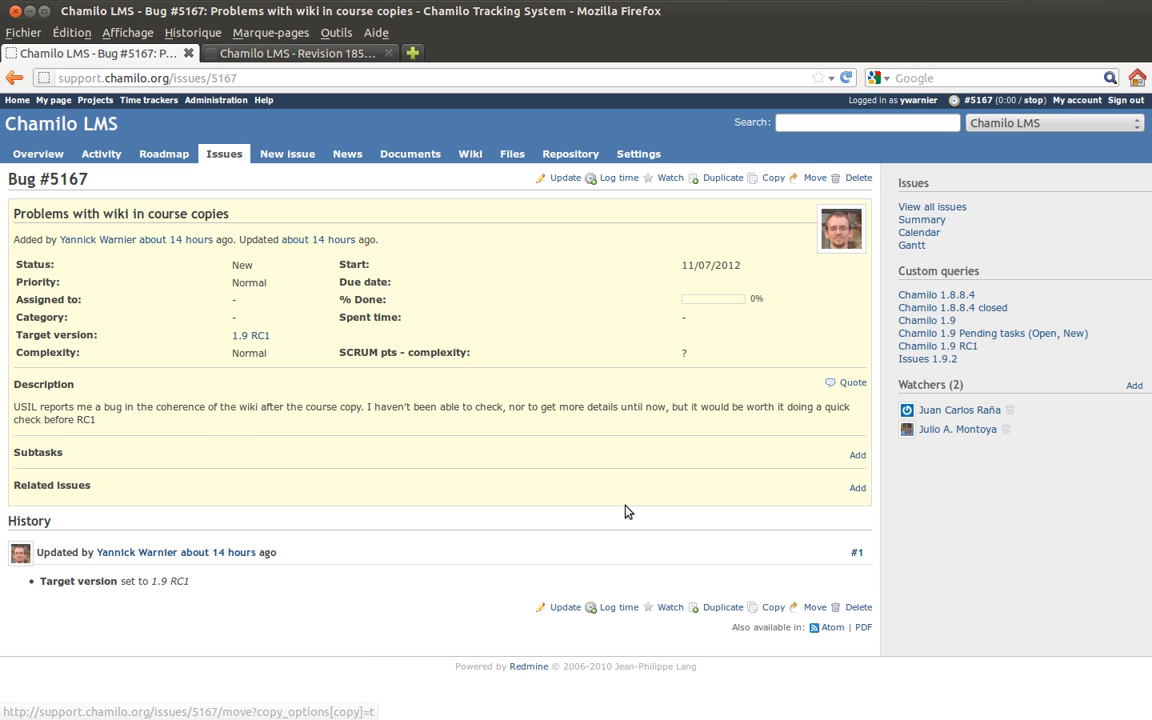
pyautogui.click(1034, 101)
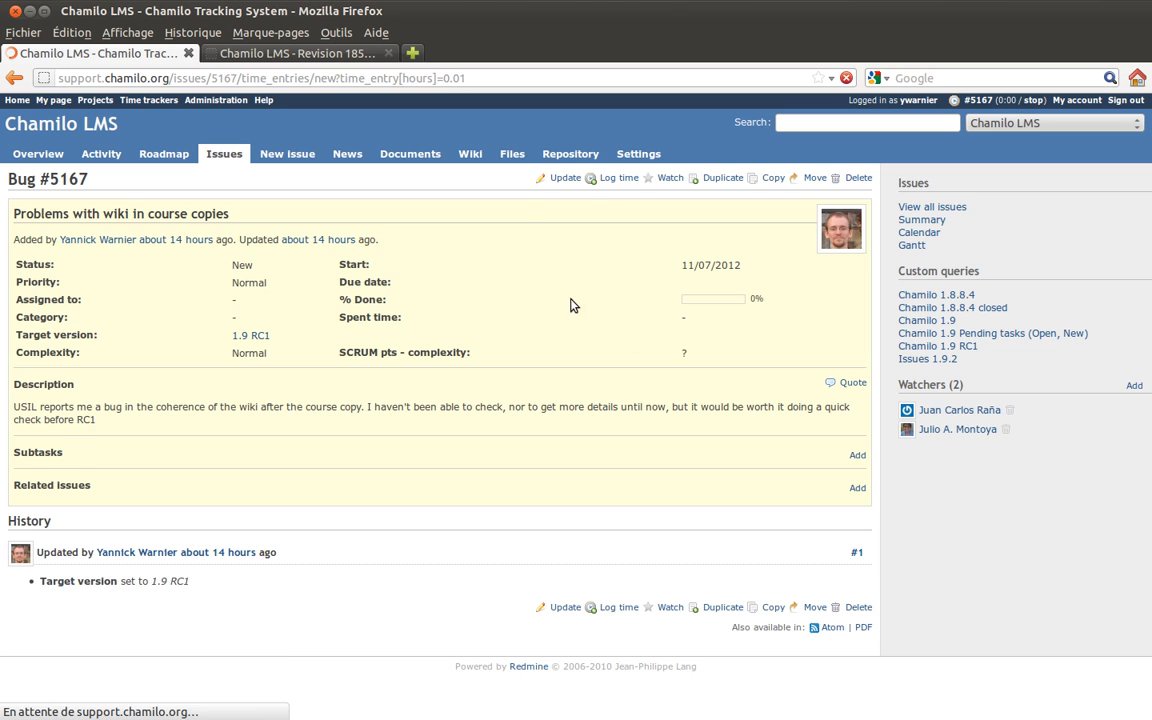
# Set the hours of the spent time entry for bug #5167 to 0.31.
pyautogui.click(199, 283)
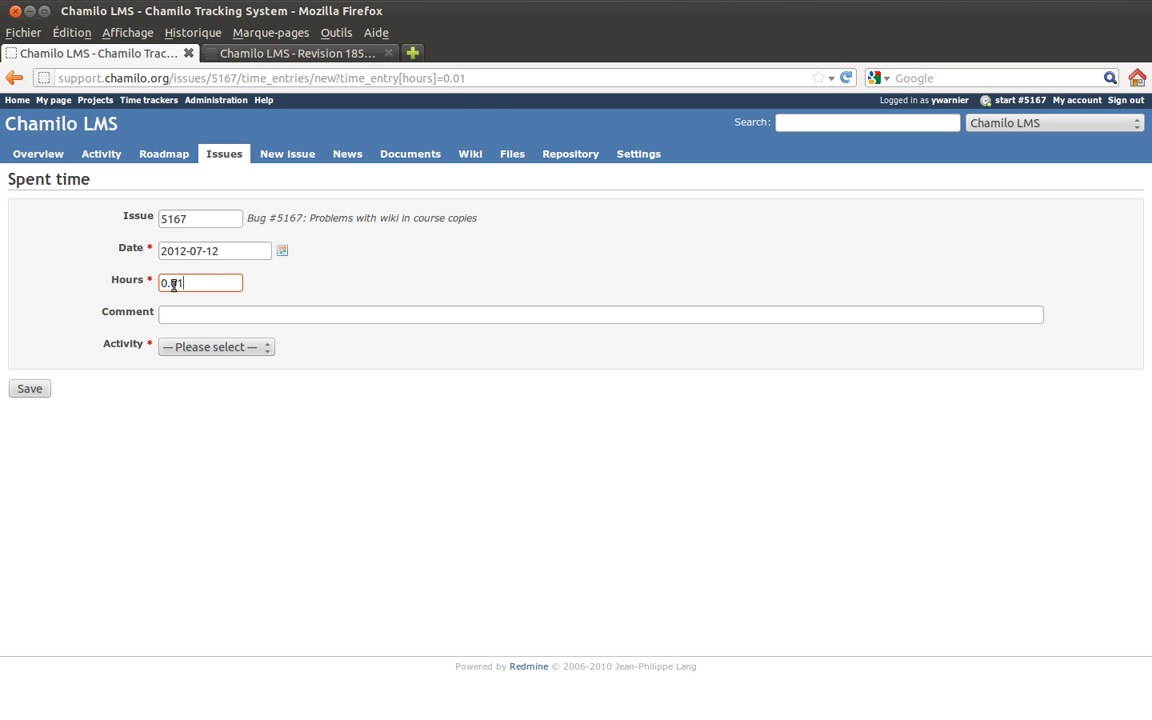
pyautogui.press('Left')
pyautogui.press('BackSpace')
pyautogui.write('3')
pyautogui.click(200, 282)
pyautogui.click(200, 312)
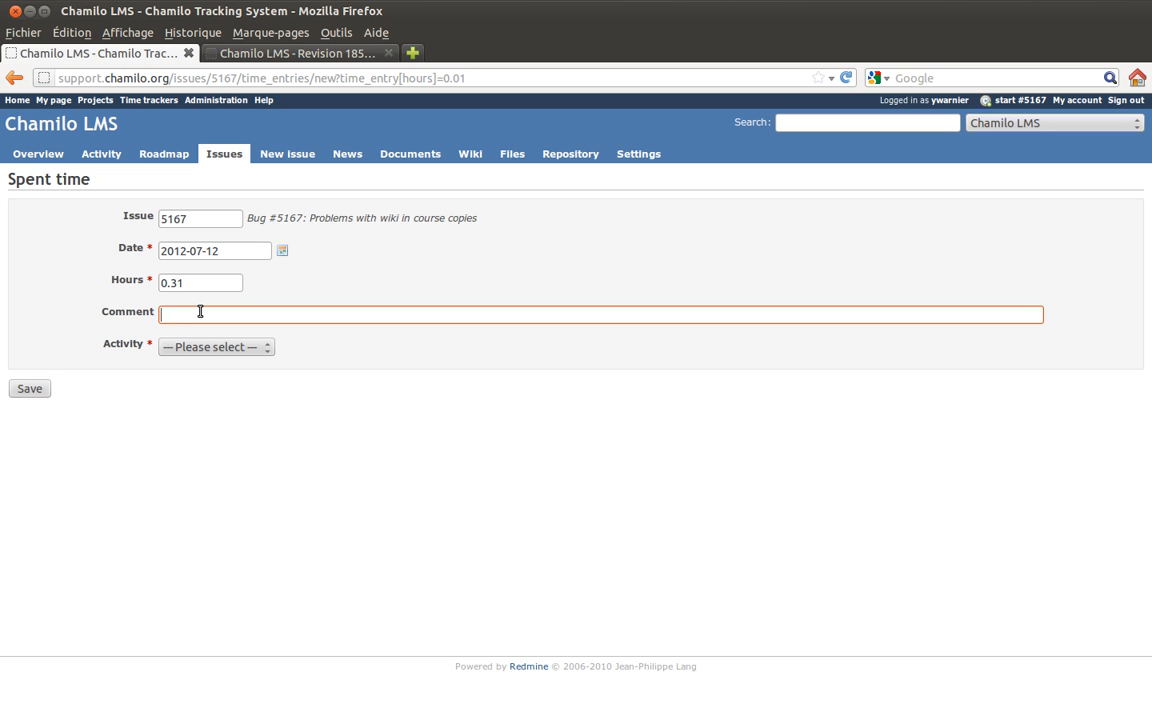
# Enter the comment "Counted time for nothing" and set the entry's hours back to 0.01.
pyautogui.write('Counted time for nothing')
pyautogui.click(206, 280)
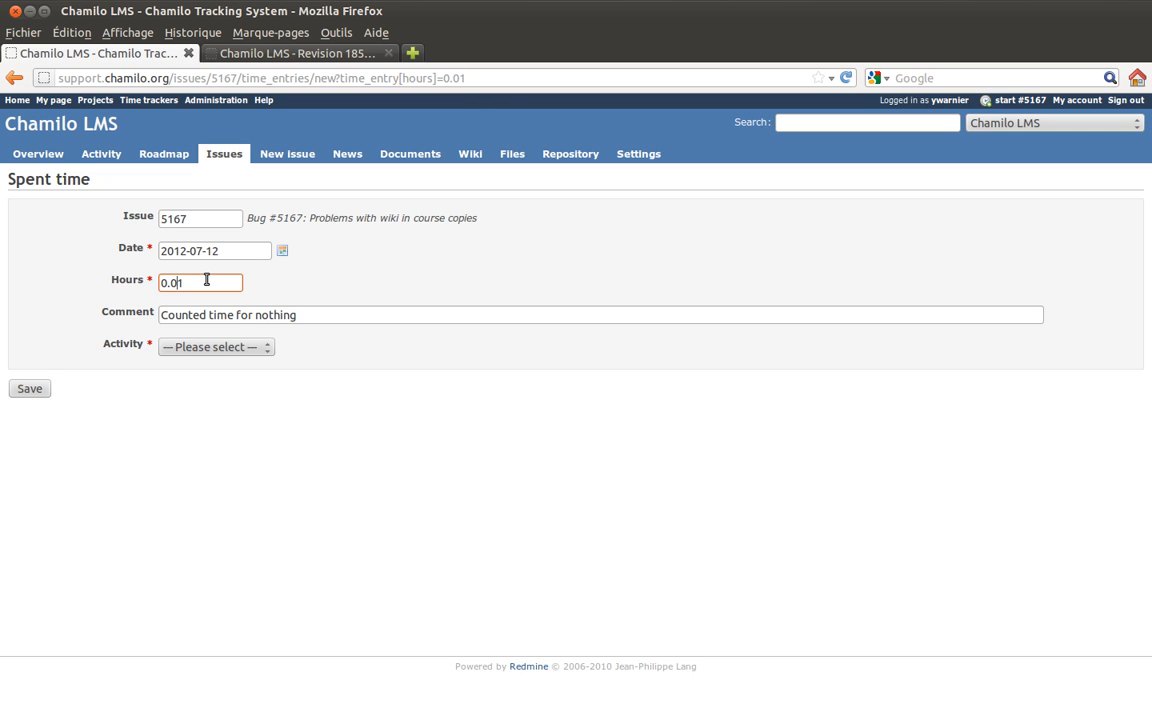
pyautogui.click(304, 291)
# Choose Development as the activity of the time entry, review the other choices, and change it to Support.
pyautogui.click(260, 352)
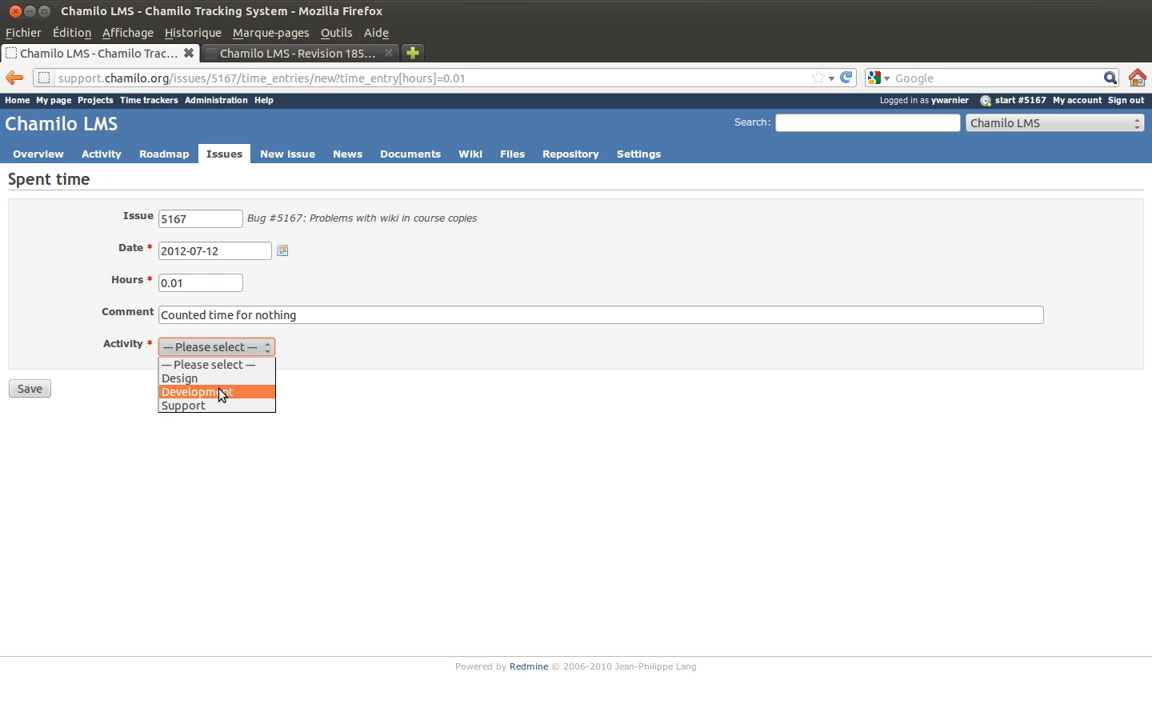
pyautogui.click(221, 392)
pyautogui.click(251, 350)
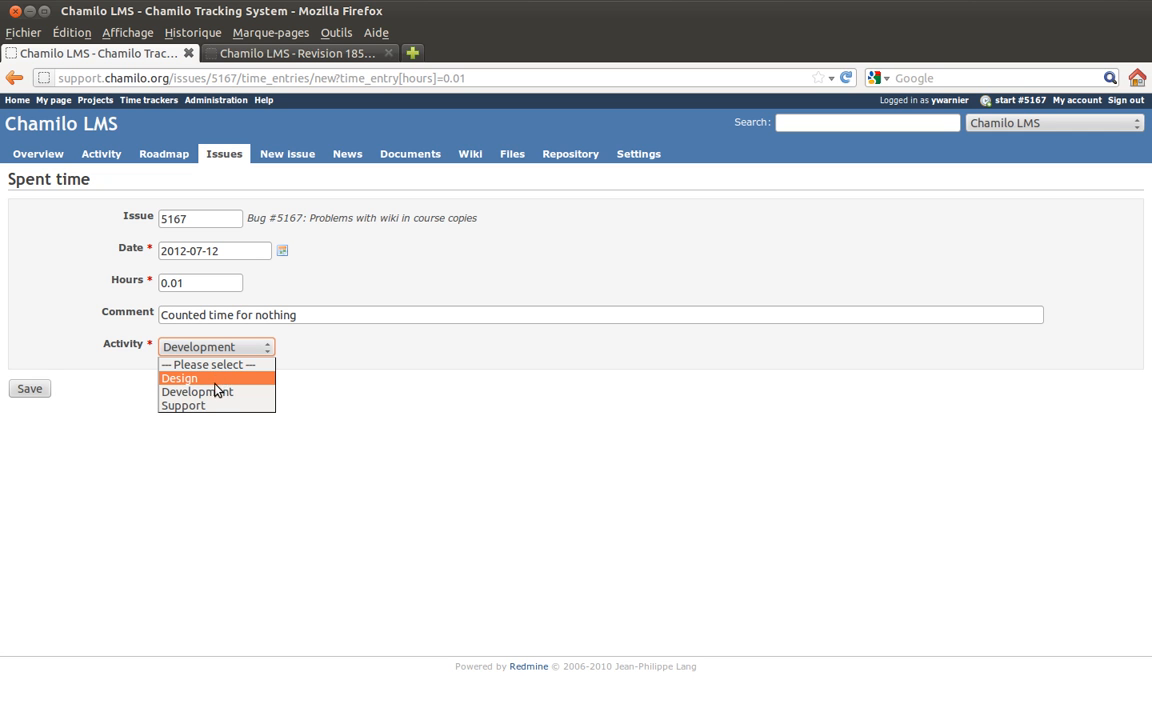
pyautogui.click(130, 373)
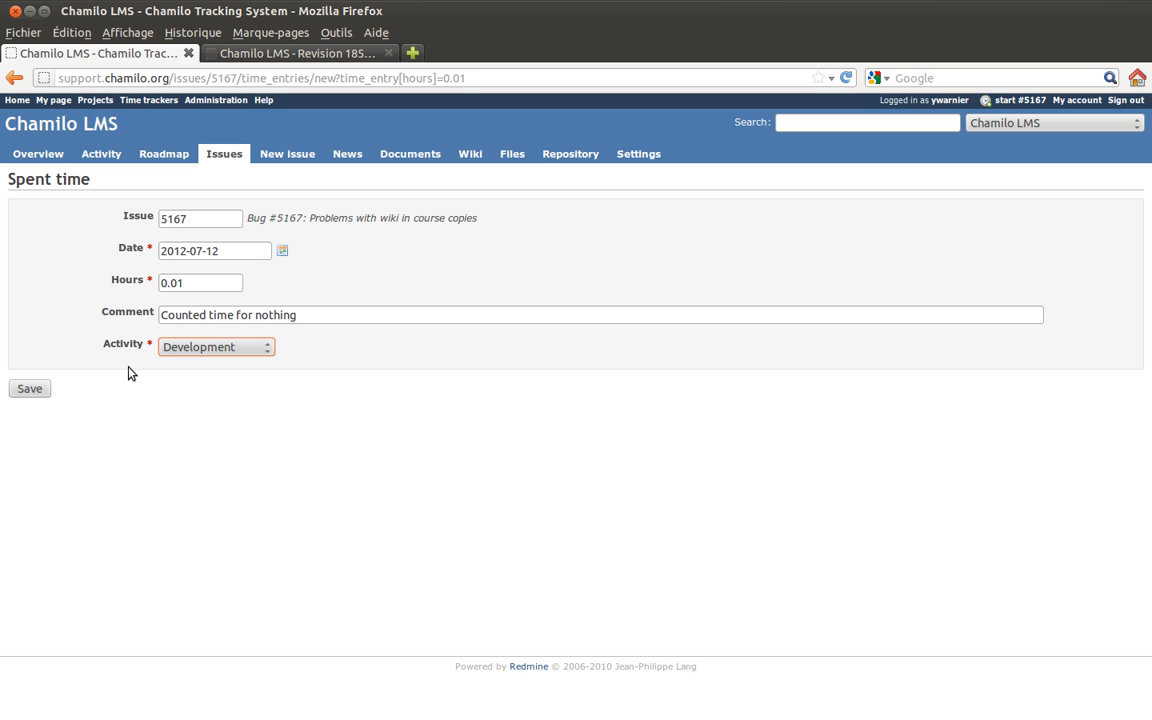
pyautogui.click(262, 347)
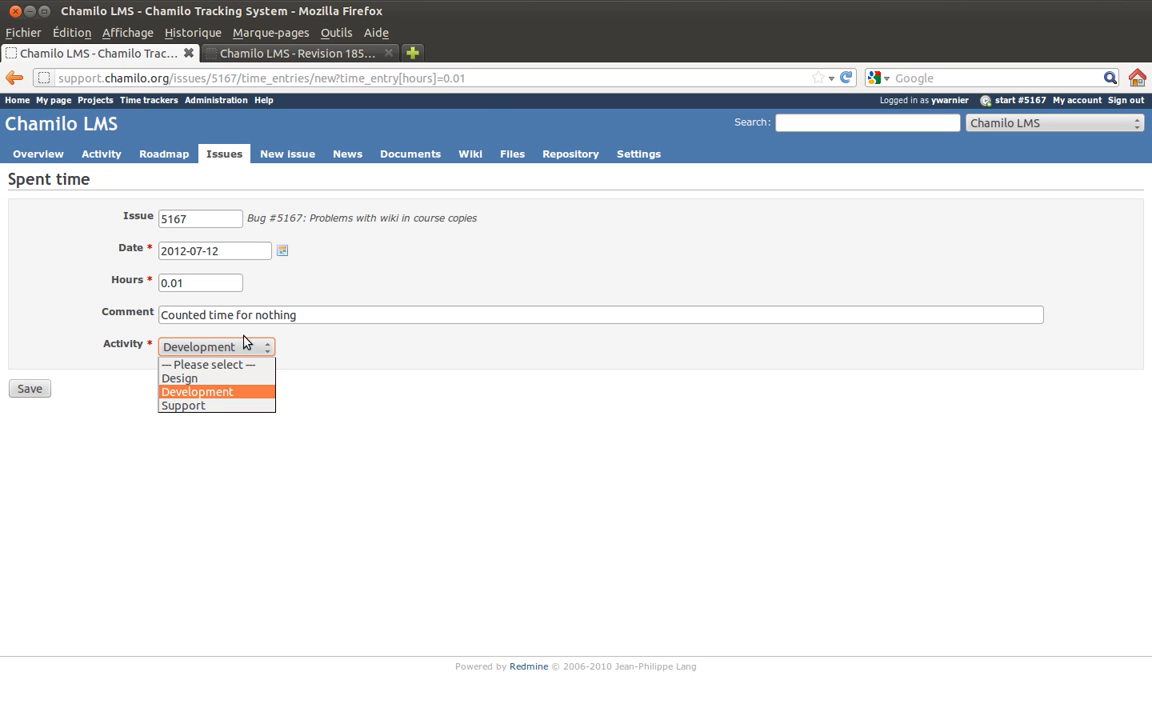
pyautogui.click(210, 406)
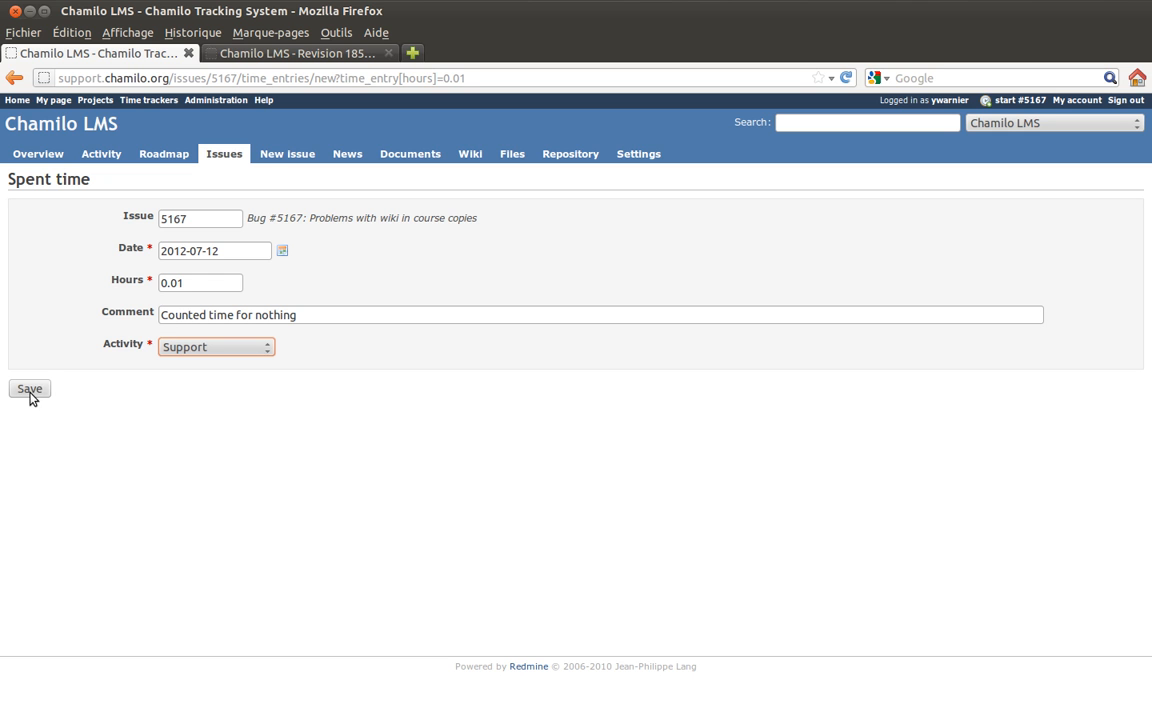
# Leave the time entry unsaved and review the detailed spent time list from the project overview.
pyautogui.click(50, 158)
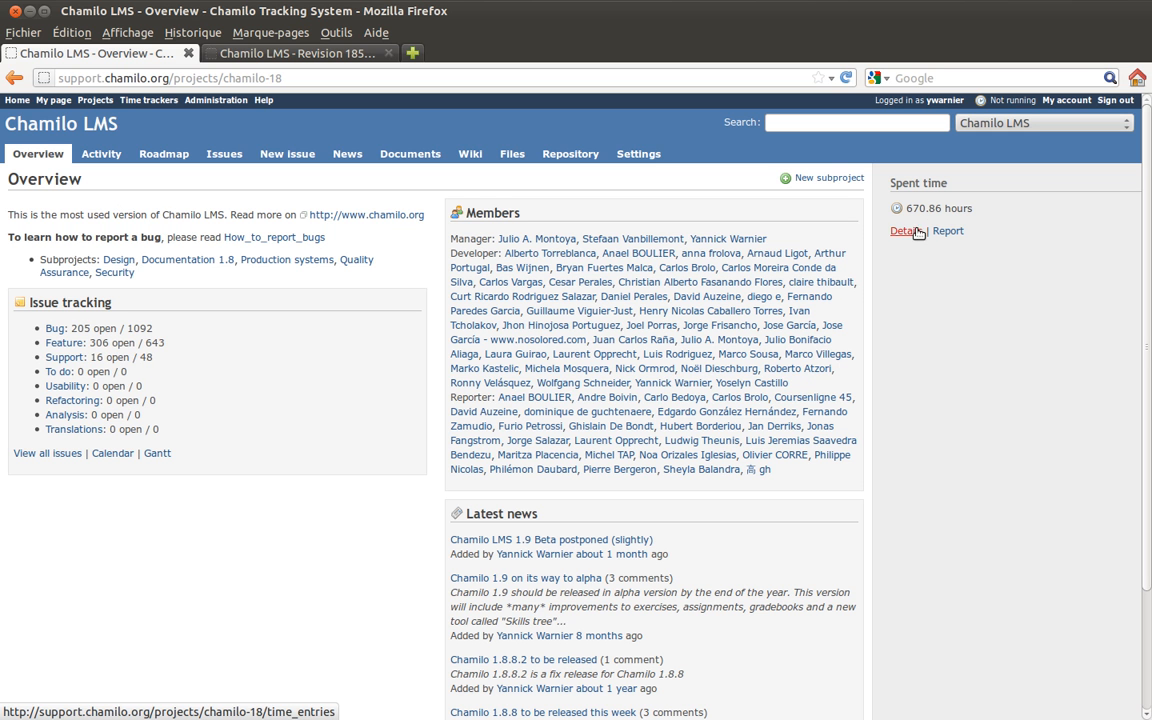
pyautogui.click(905, 233)
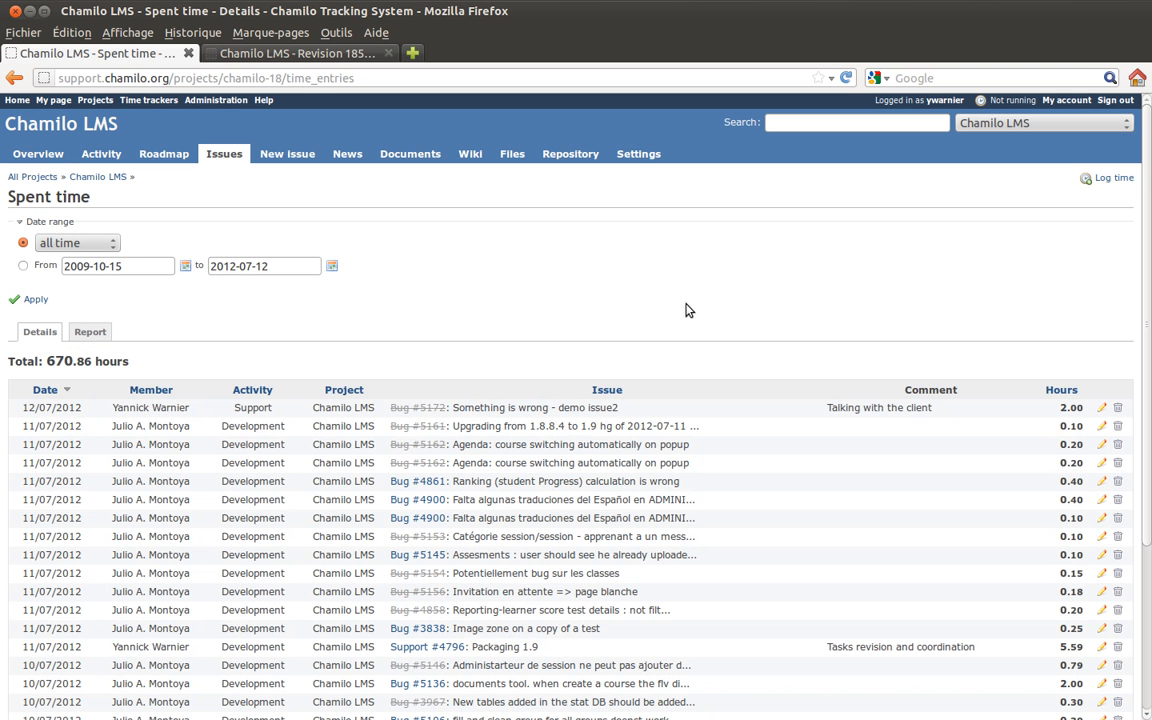
pyautogui.scroll(-3, 697, 314)
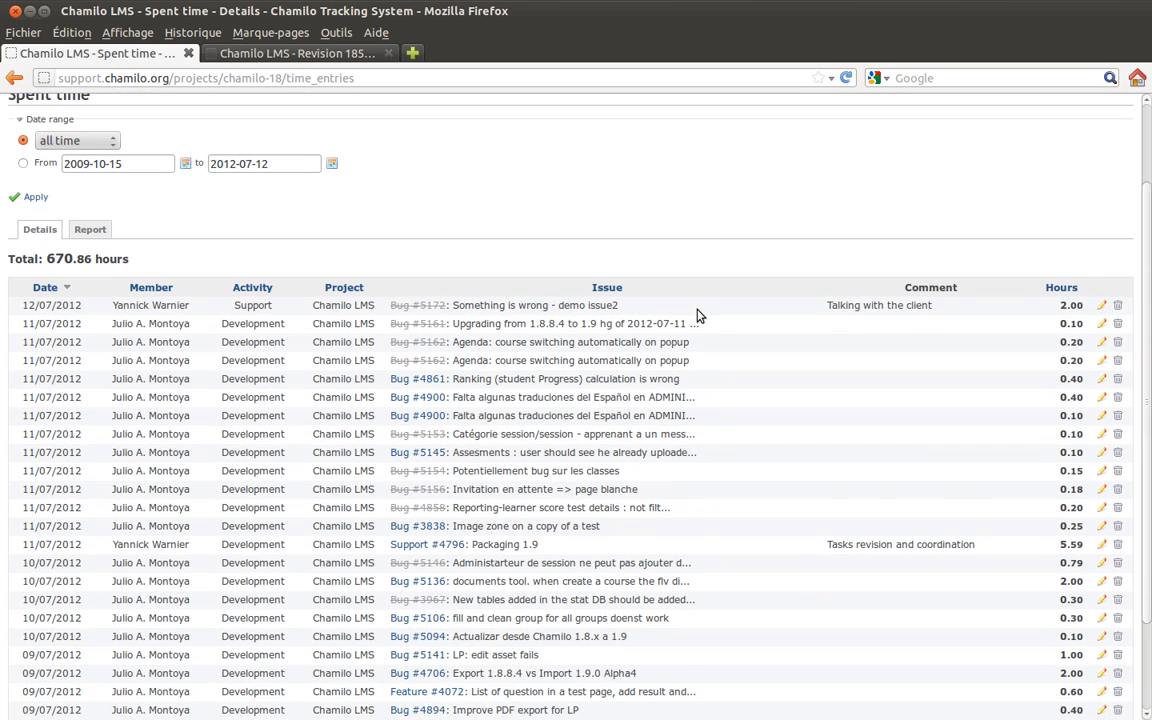
pyautogui.scroll(-2, 697, 314)
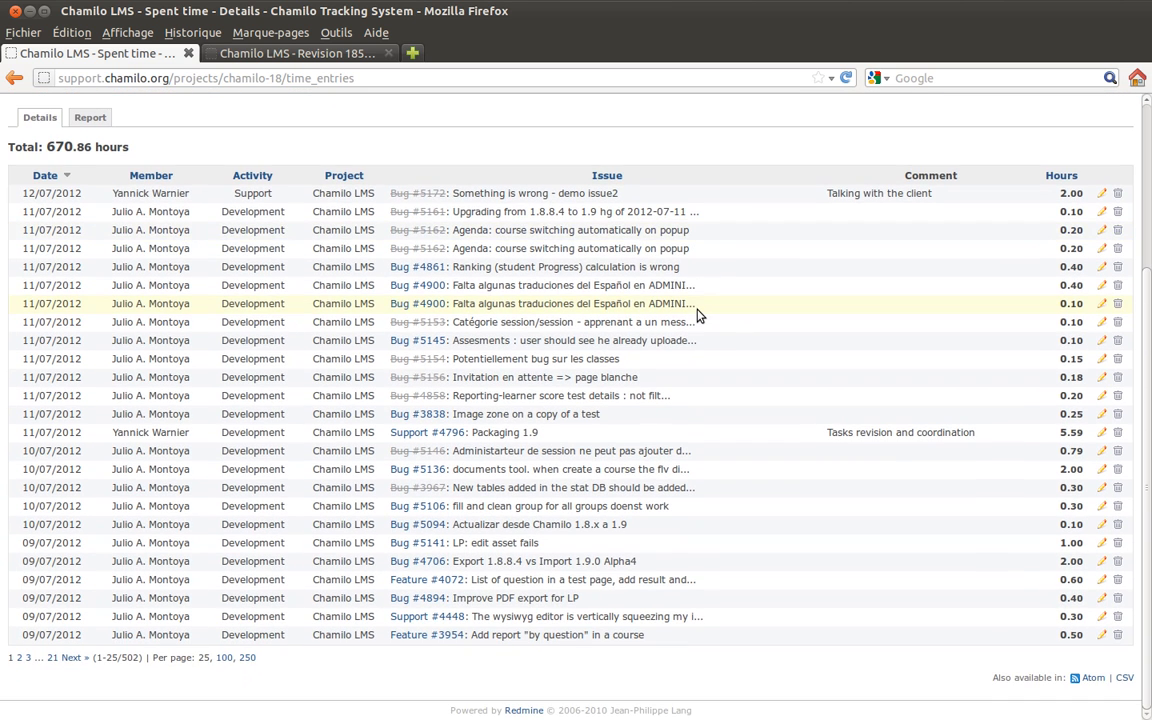
pyautogui.scroll(5, 697, 314)
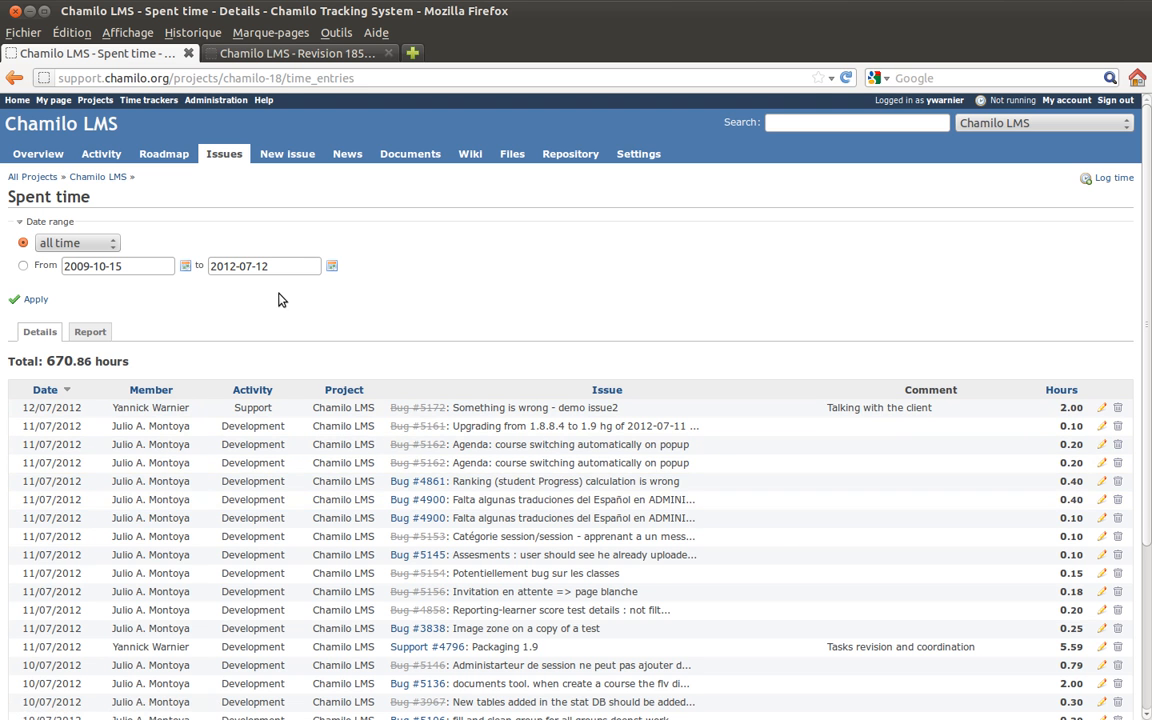
# Build a monthly spent time report for the project, broken down by Member and Tracker.
pyautogui.click(95, 331)
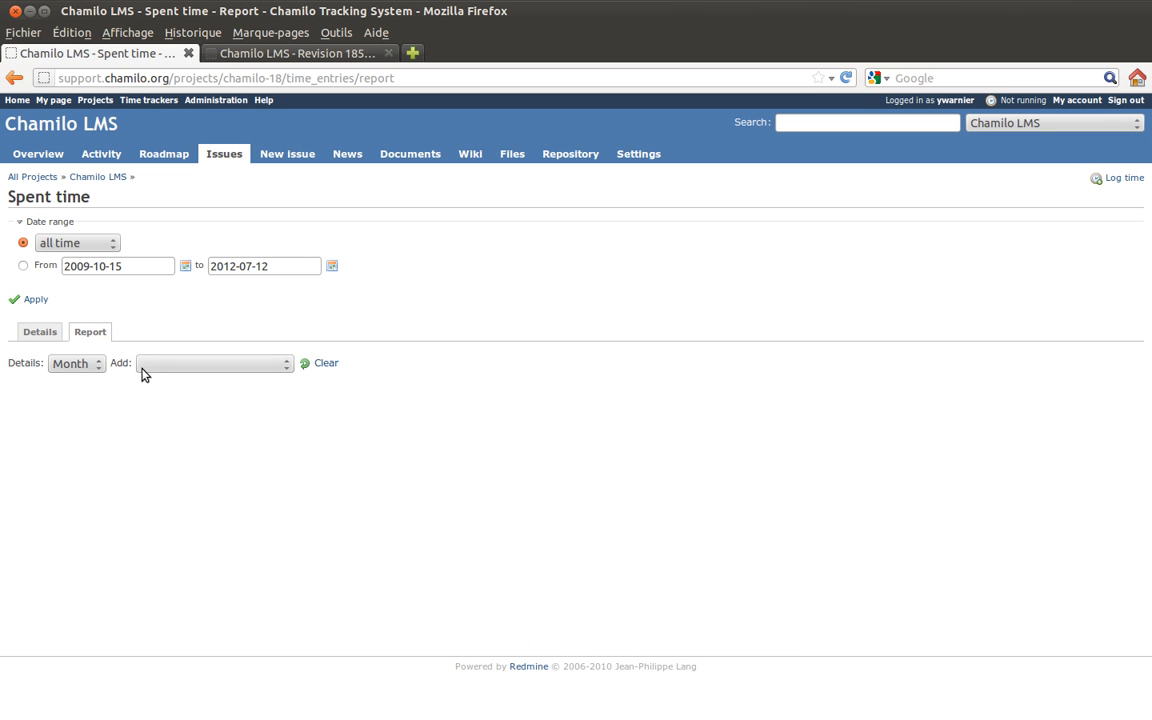
pyautogui.click(167, 363)
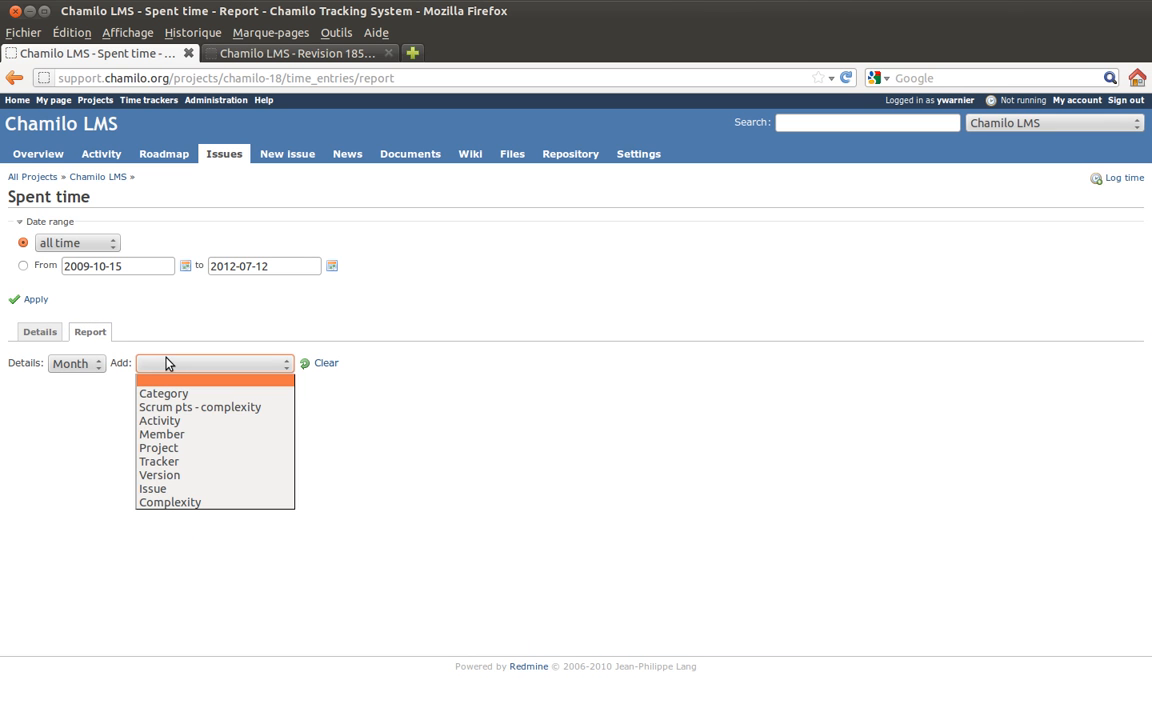
pyautogui.click(182, 435)
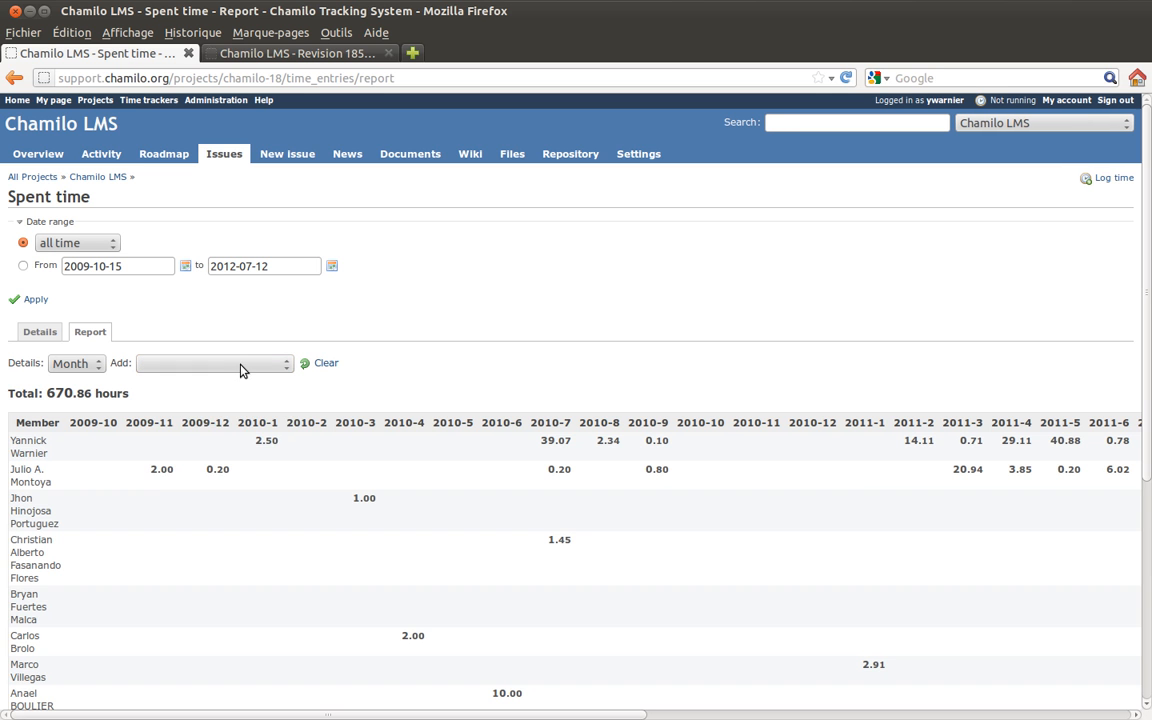
pyautogui.click(248, 366)
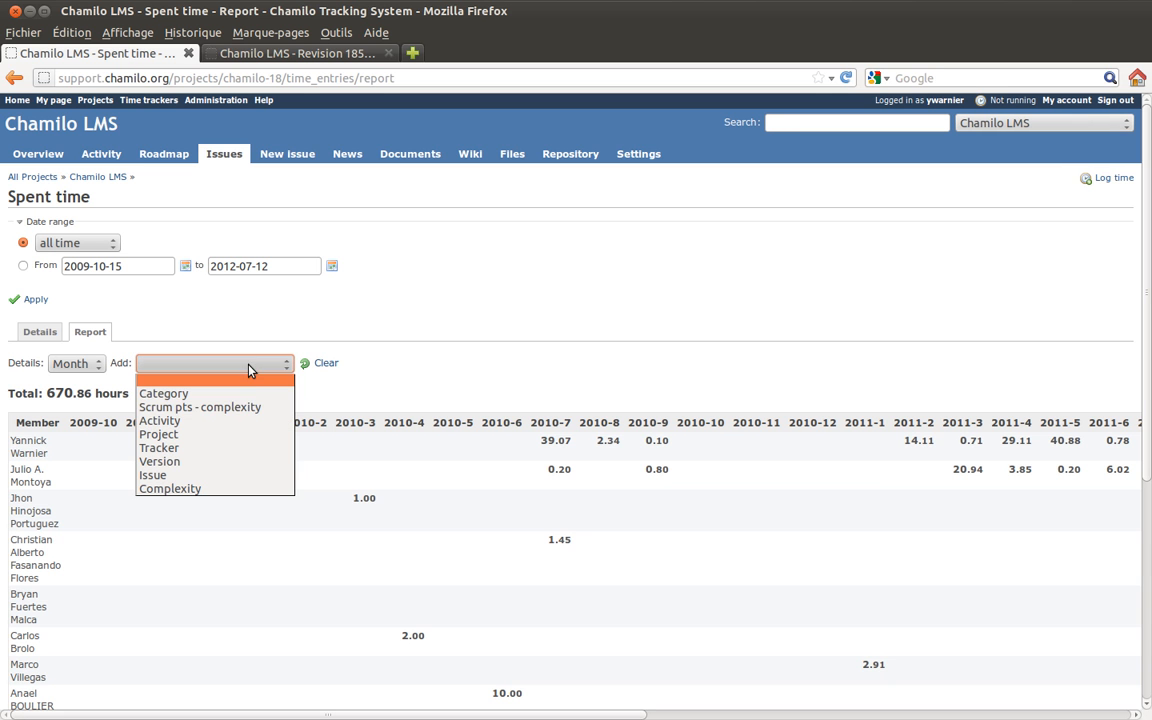
pyautogui.click(213, 449)
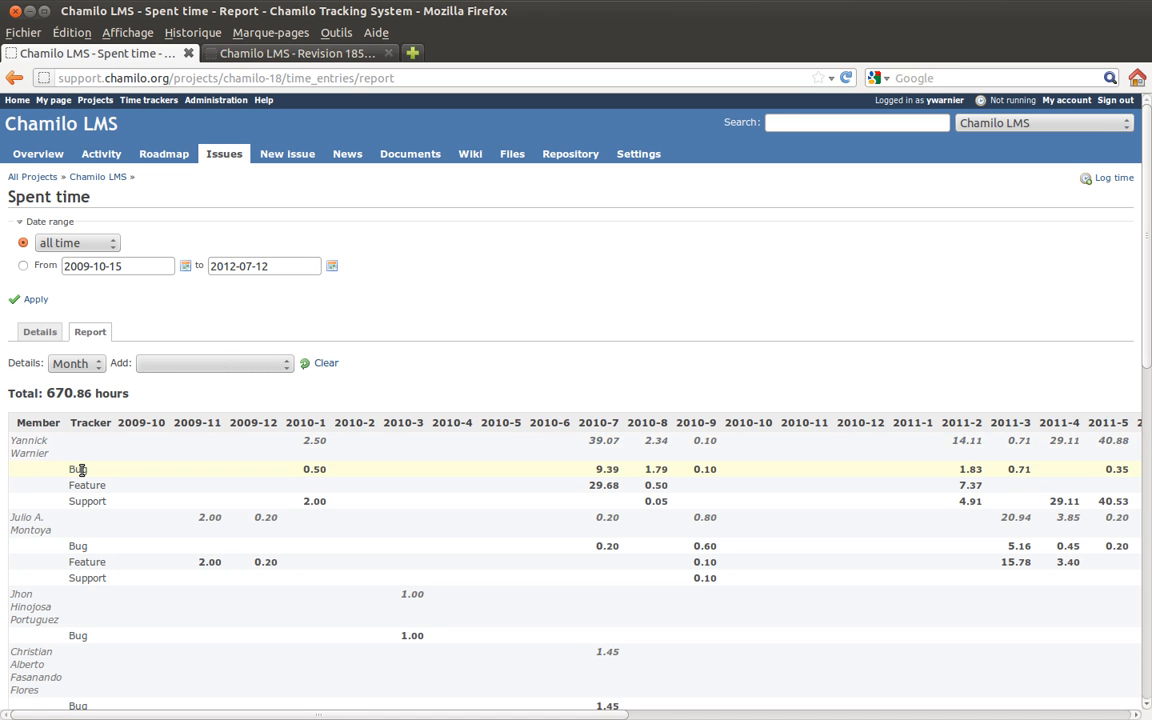
# Examine the tracker rows under the first member and the monthly columns through to Total.
pyautogui.moveTo(64, 472); pyautogui.dragTo(106, 501)
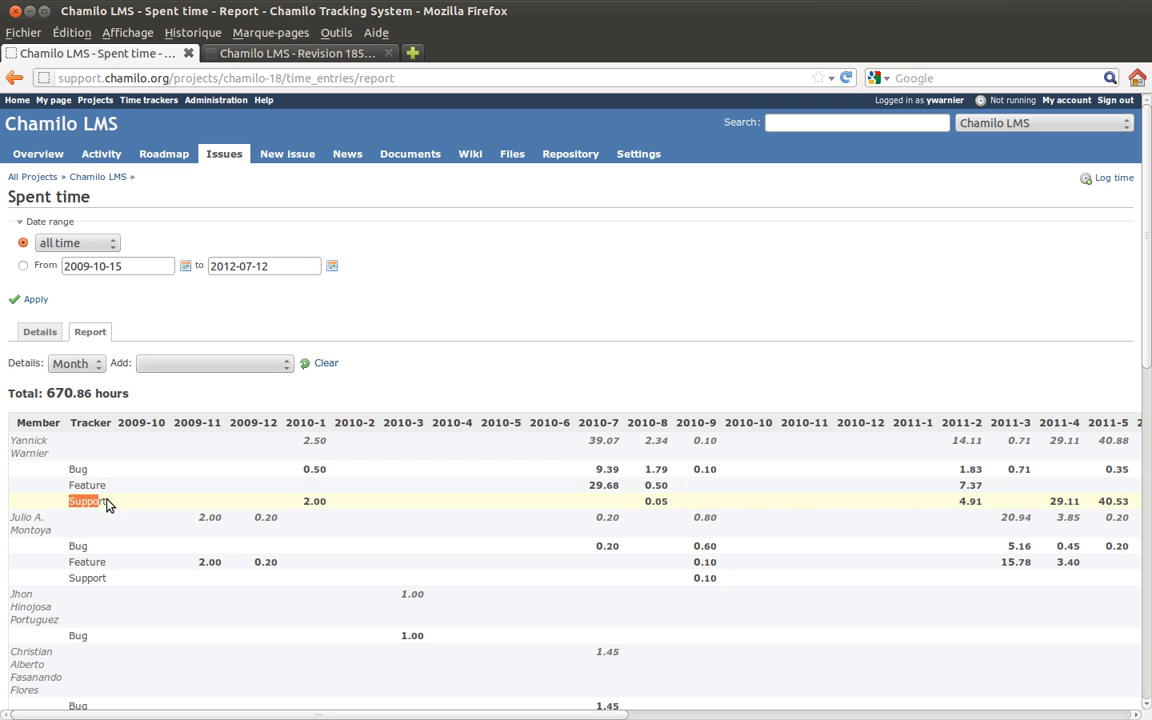
pyautogui.moveTo(257, 714); pyautogui.dragTo(765, 716)
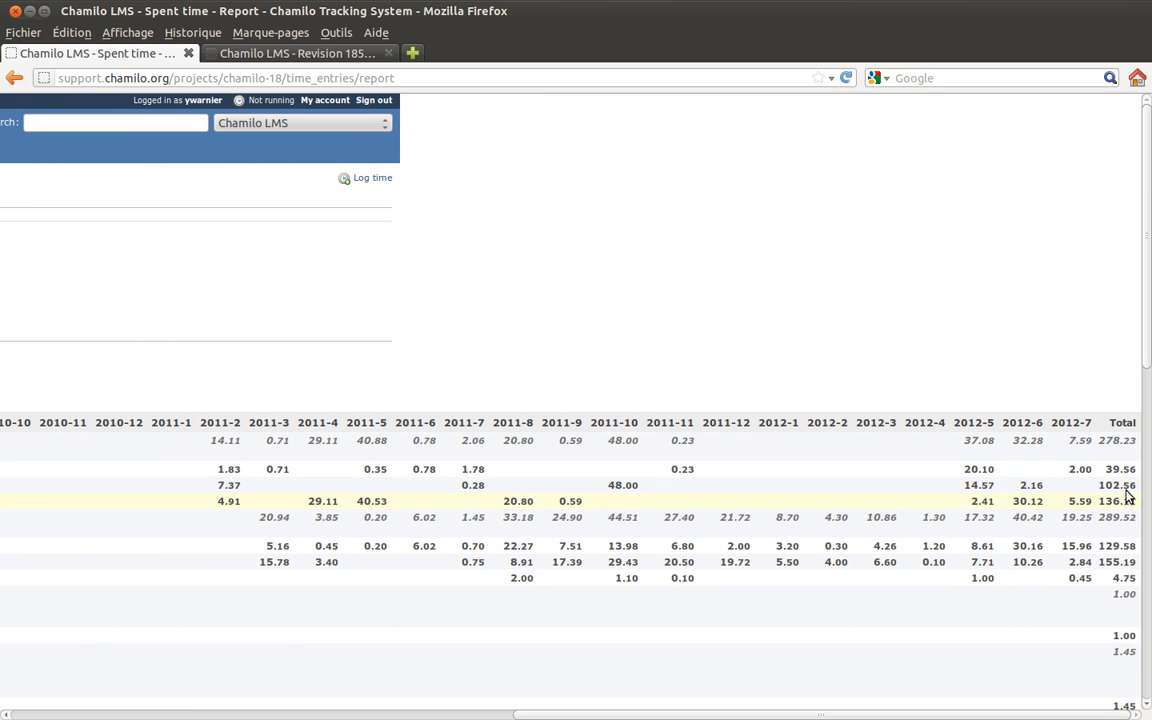
pyautogui.hscroll(-15, 427, 699)
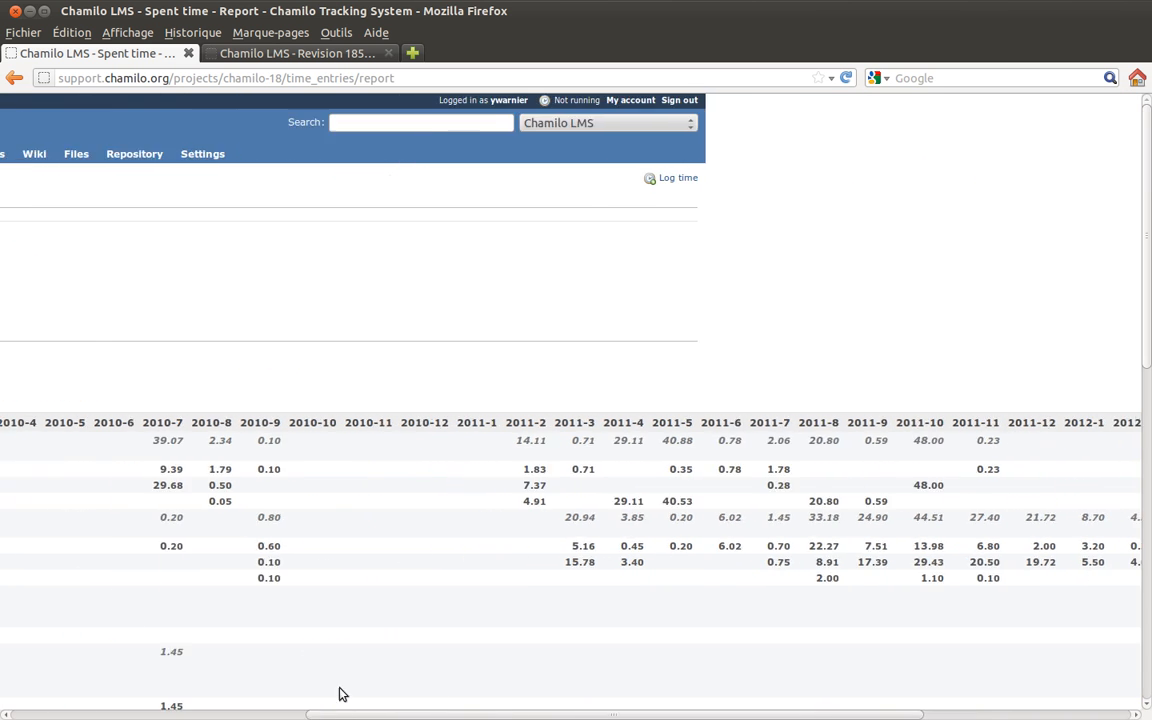
pyautogui.click(408, 378)
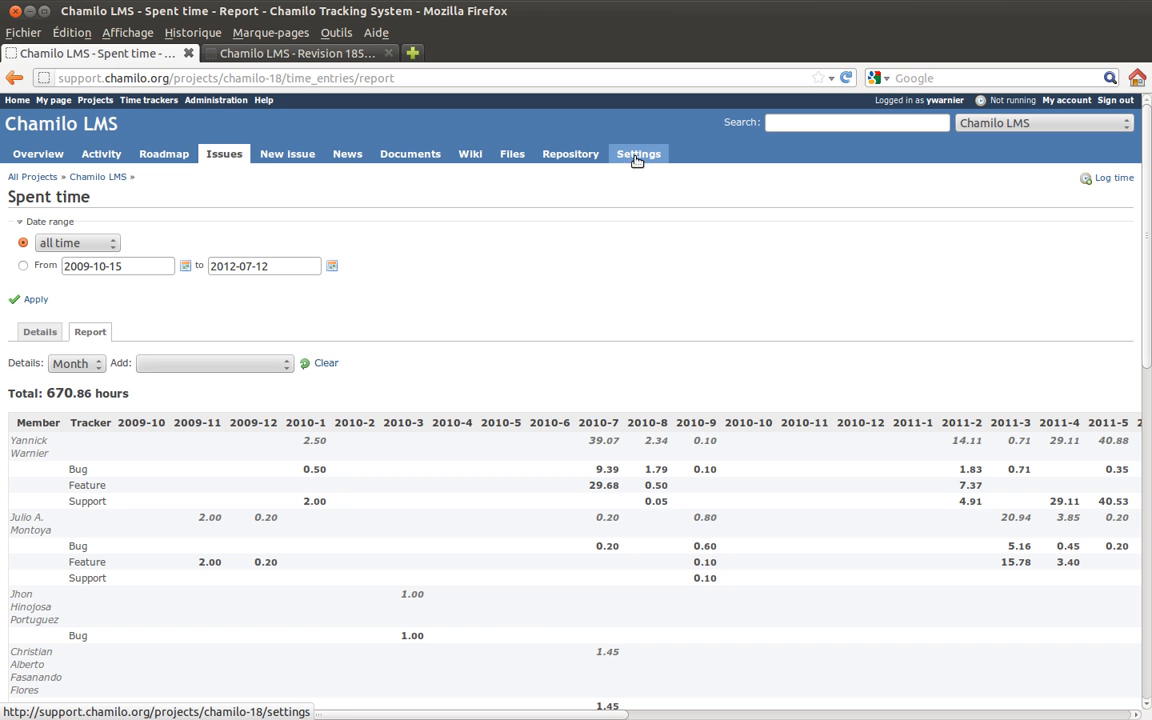
# Check the repository configuration in the Chamilo LMS project settings, including its SCM and root directory.
pyautogui.click(593, 157)
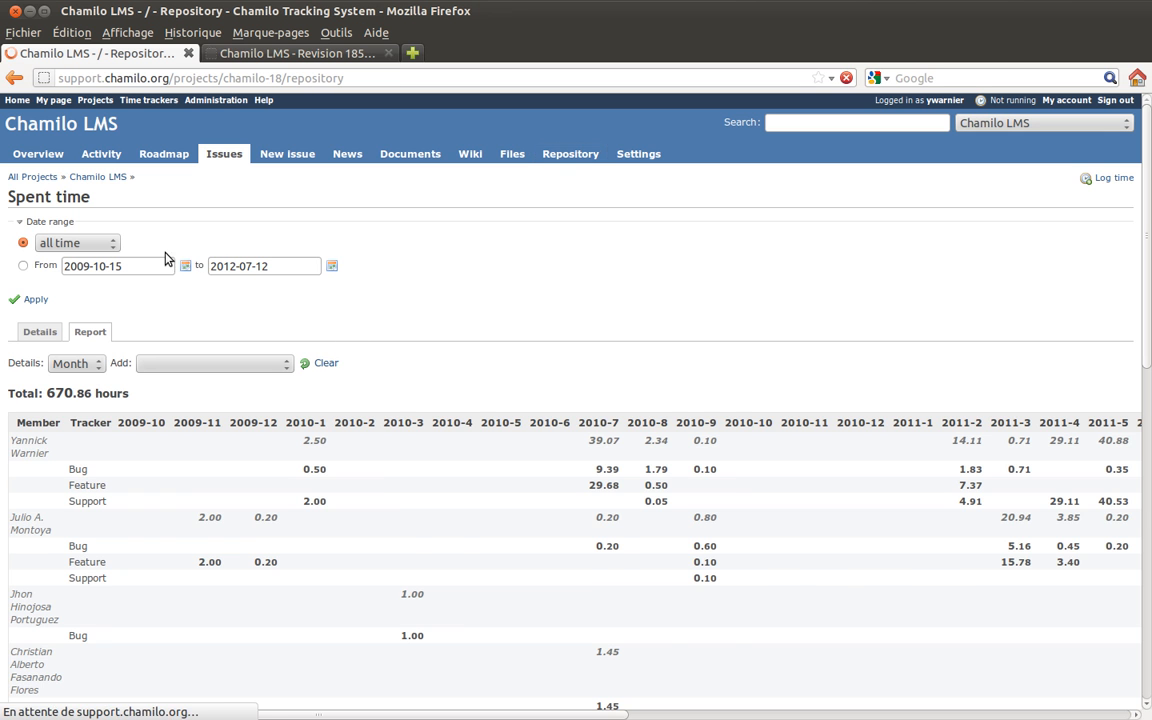
pyautogui.click(636, 155)
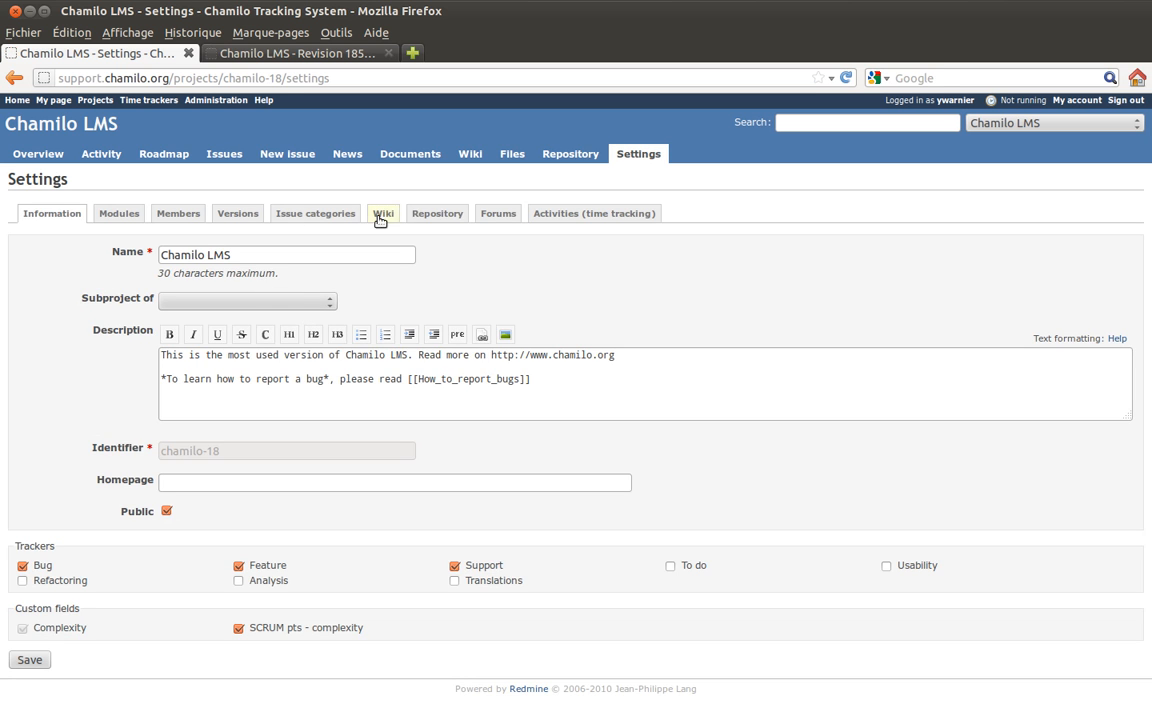
pyautogui.click(436, 216)
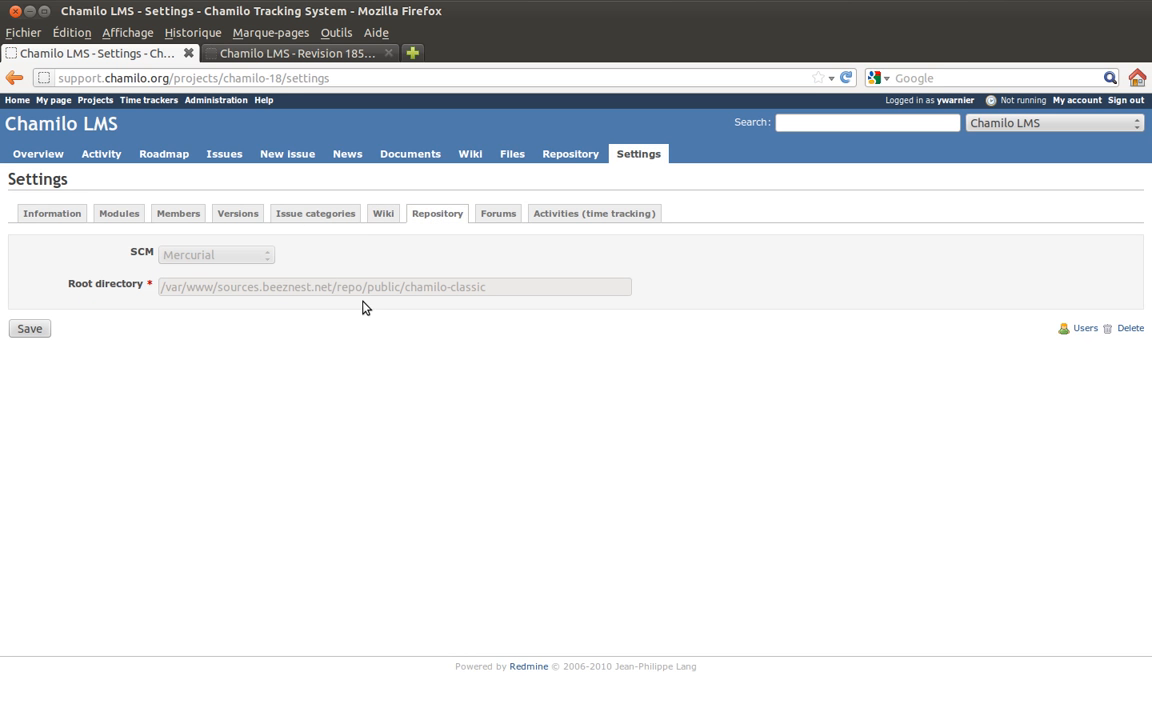
# Open the change history of index.php in the project repository and highlight the date and author of revision 18447.
pyautogui.click(564, 157)
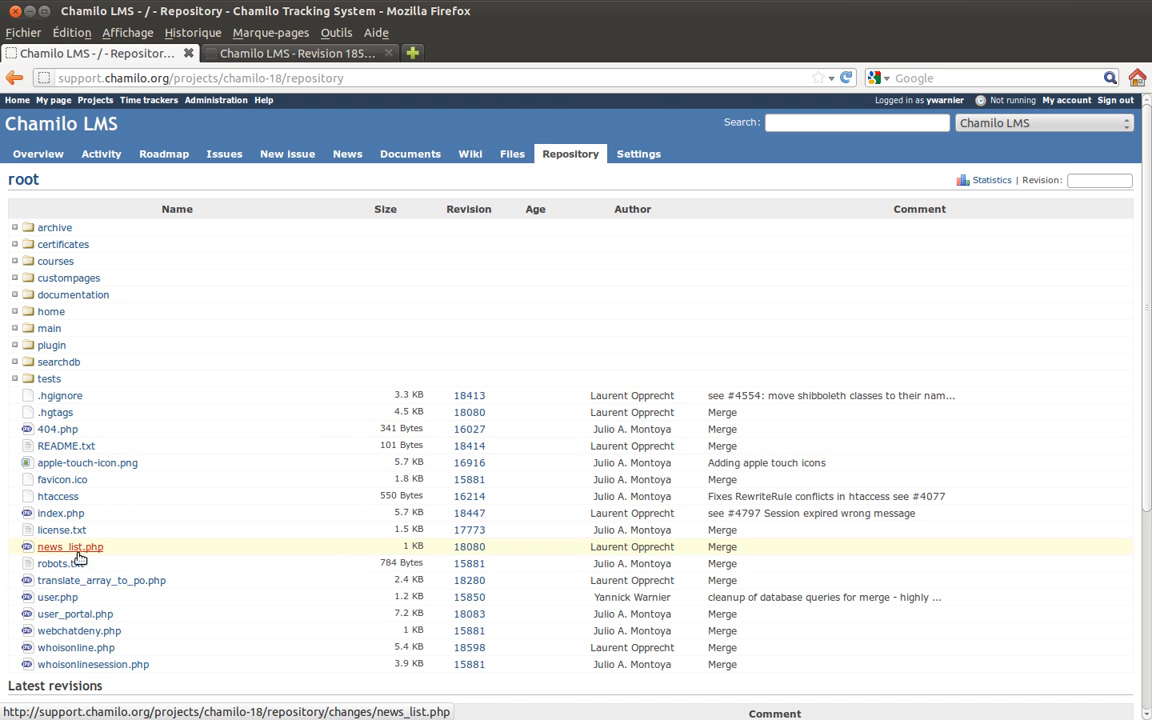
pyautogui.click(47, 514)
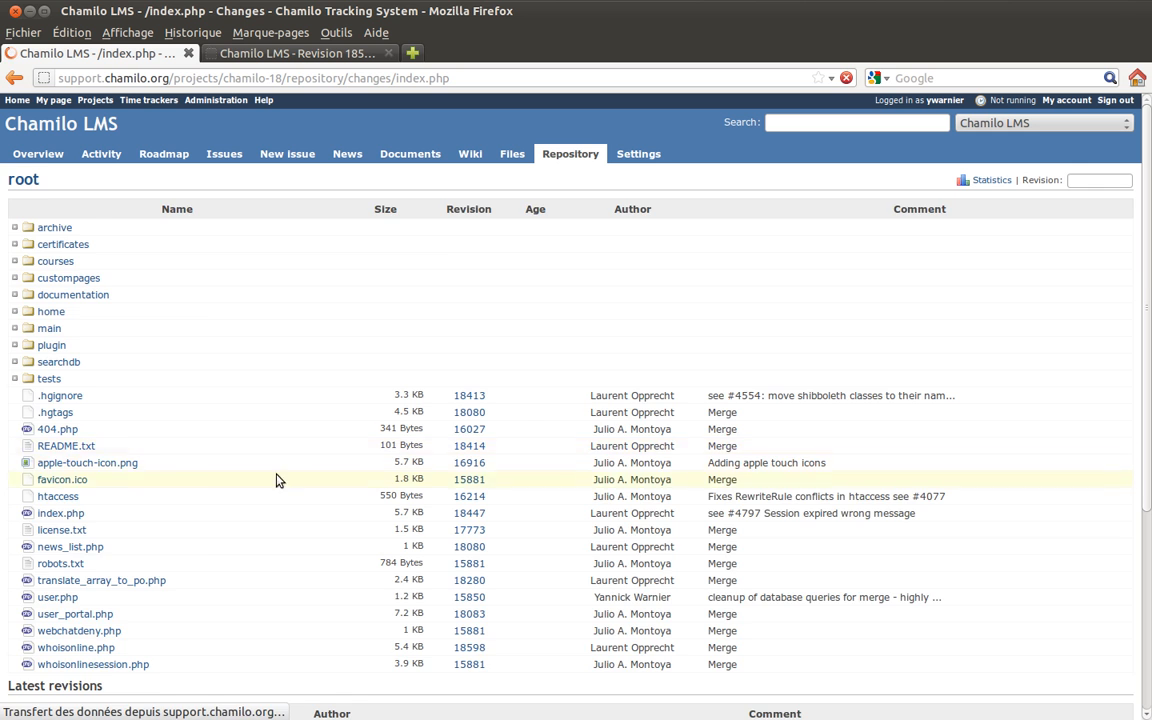
pyautogui.moveTo(123, 250); pyautogui.dragTo(131, 250)
pyautogui.click(148, 252)
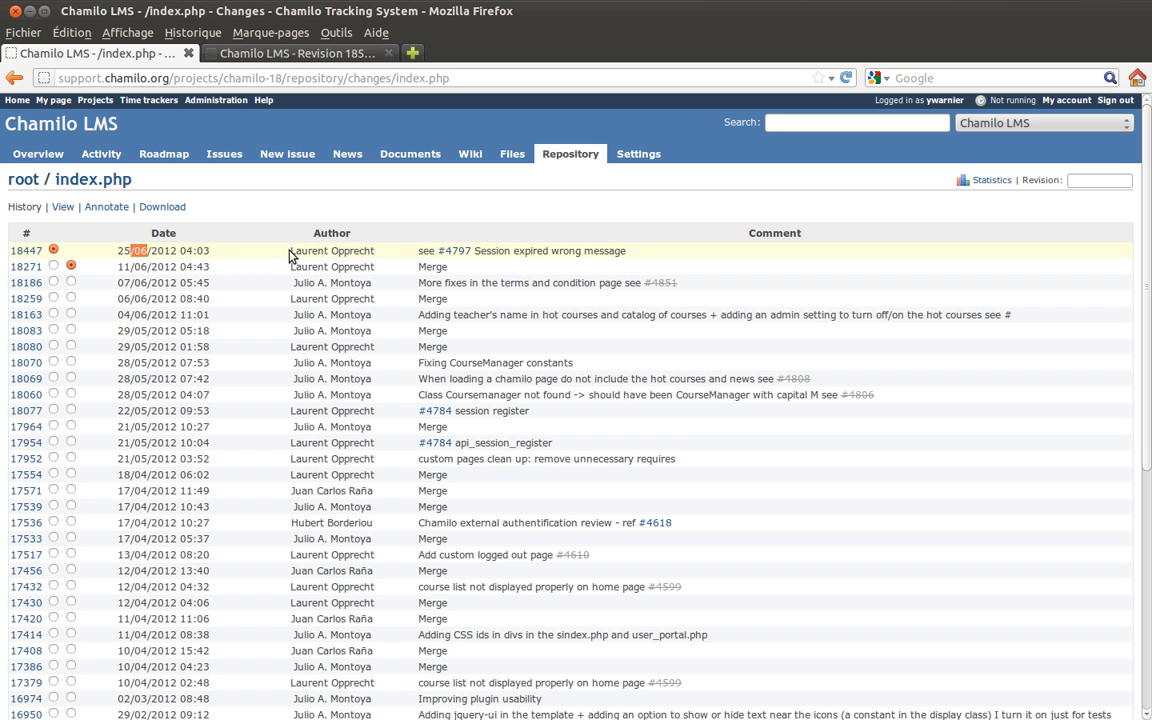
pyautogui.moveTo(289, 251); pyautogui.dragTo(376, 251)
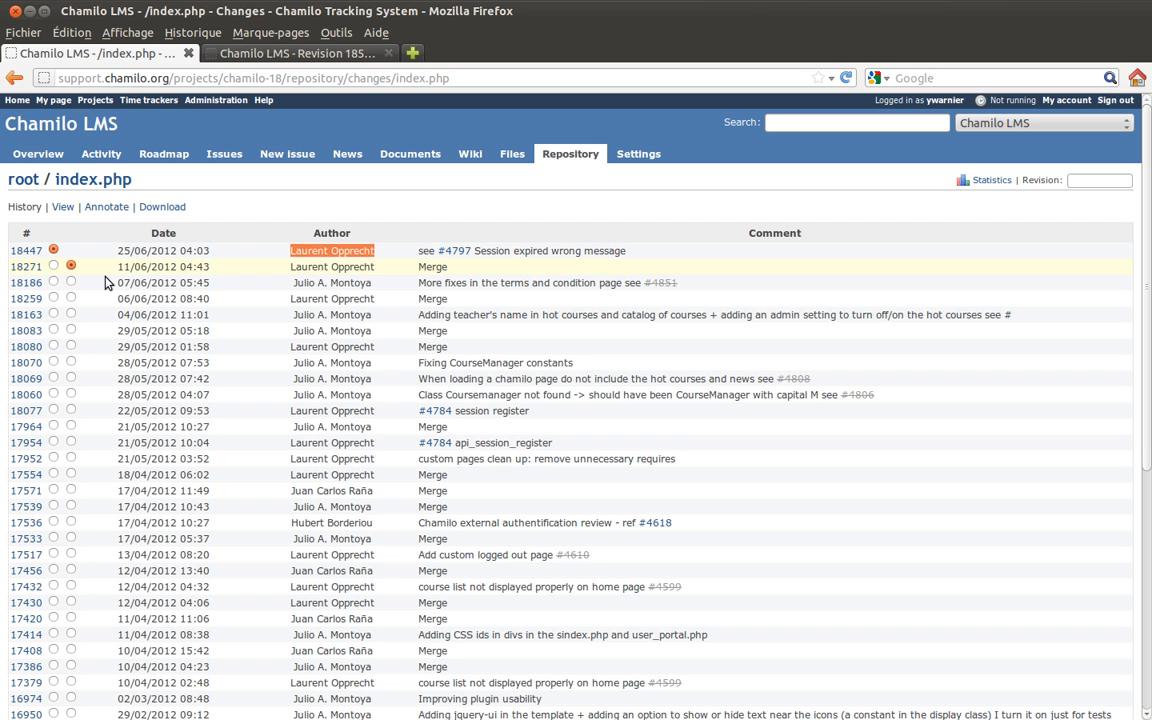
# Compare revisions 18080 and 18447 of index.php, highlighting their dates in the history, and review the code differences through to the last line.
pyautogui.click(71, 346)
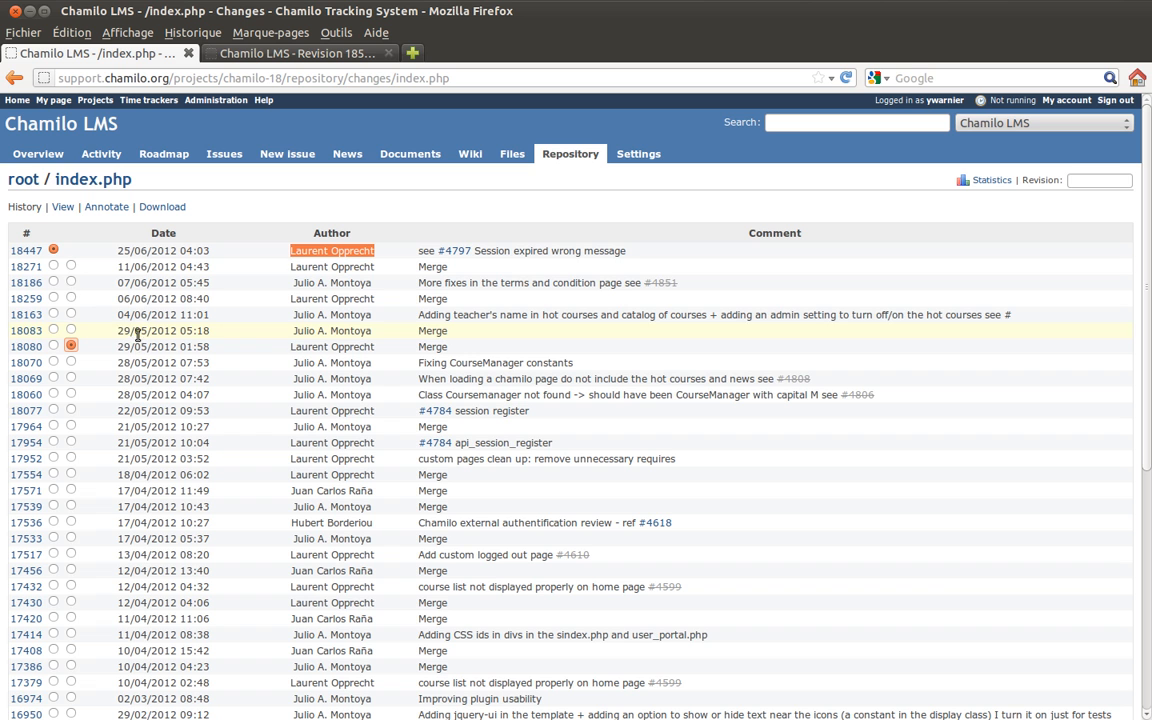
pyautogui.moveTo(118, 349); pyautogui.dragTo(151, 349)
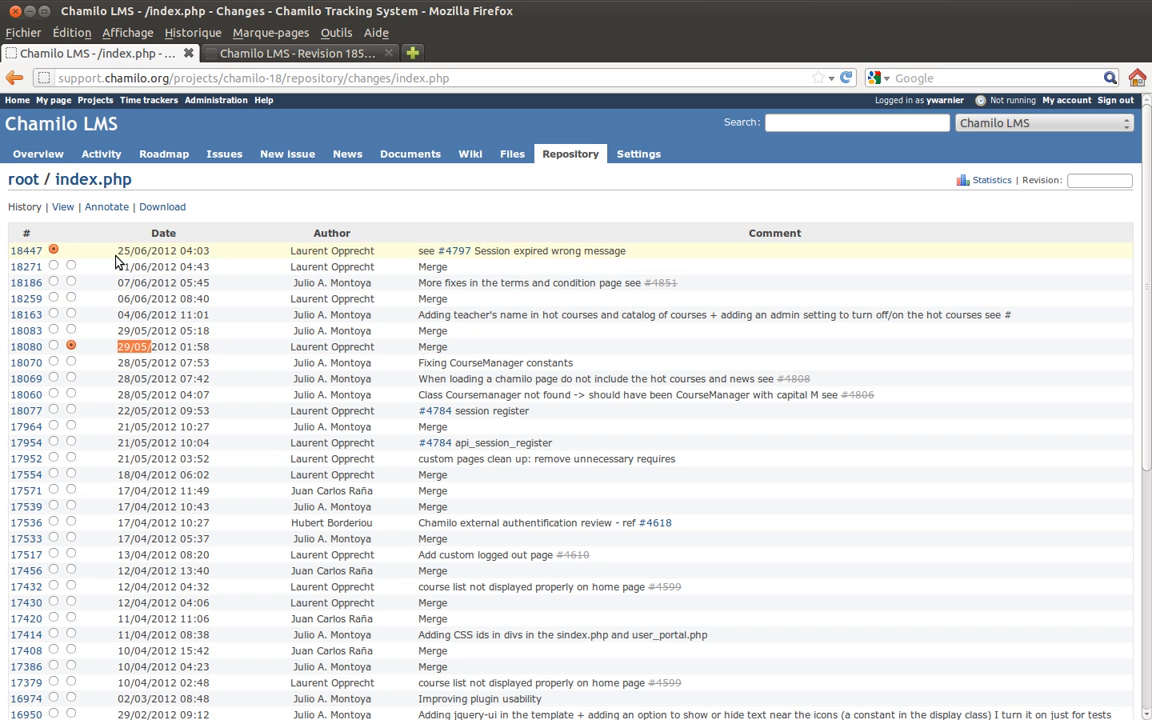
pyautogui.moveTo(116, 250); pyautogui.dragTo(149, 252)
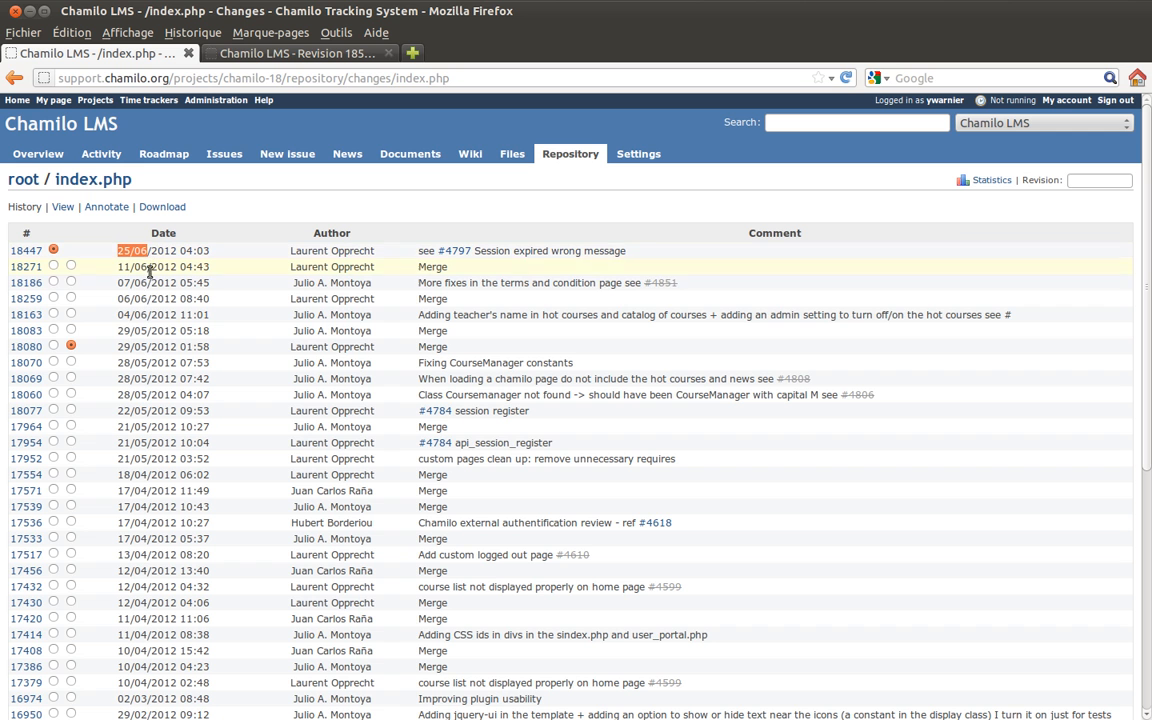
pyautogui.scroll(-5, 225, 386)
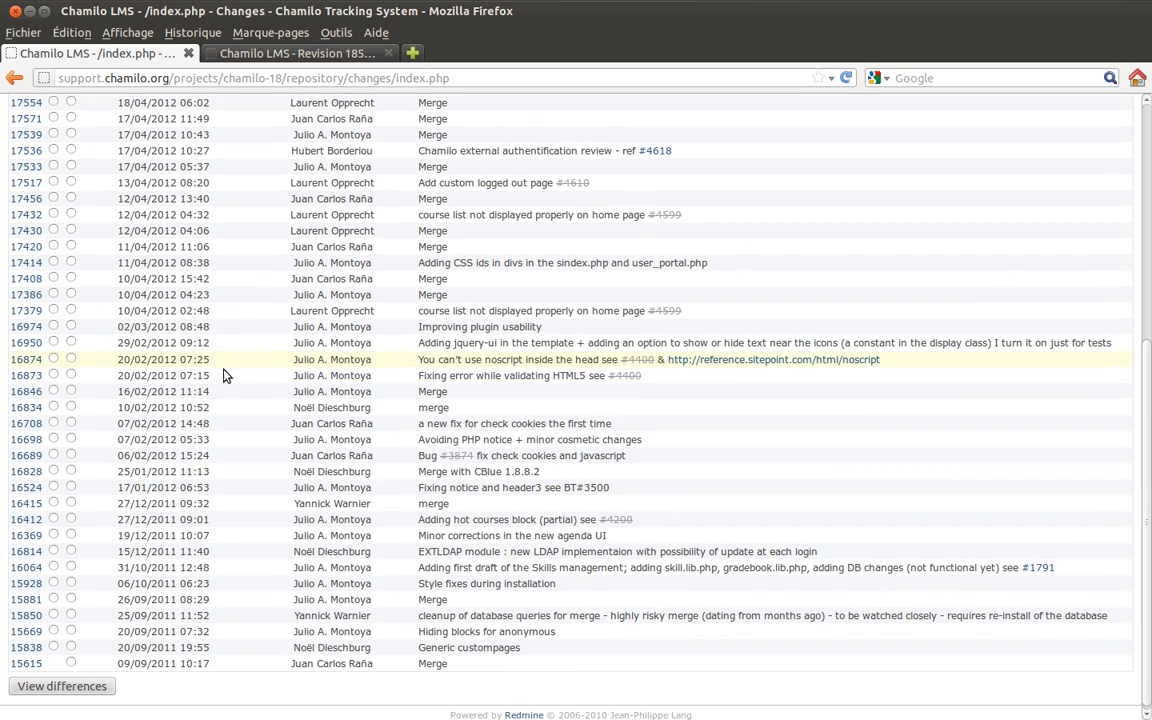
pyautogui.click(98, 682)
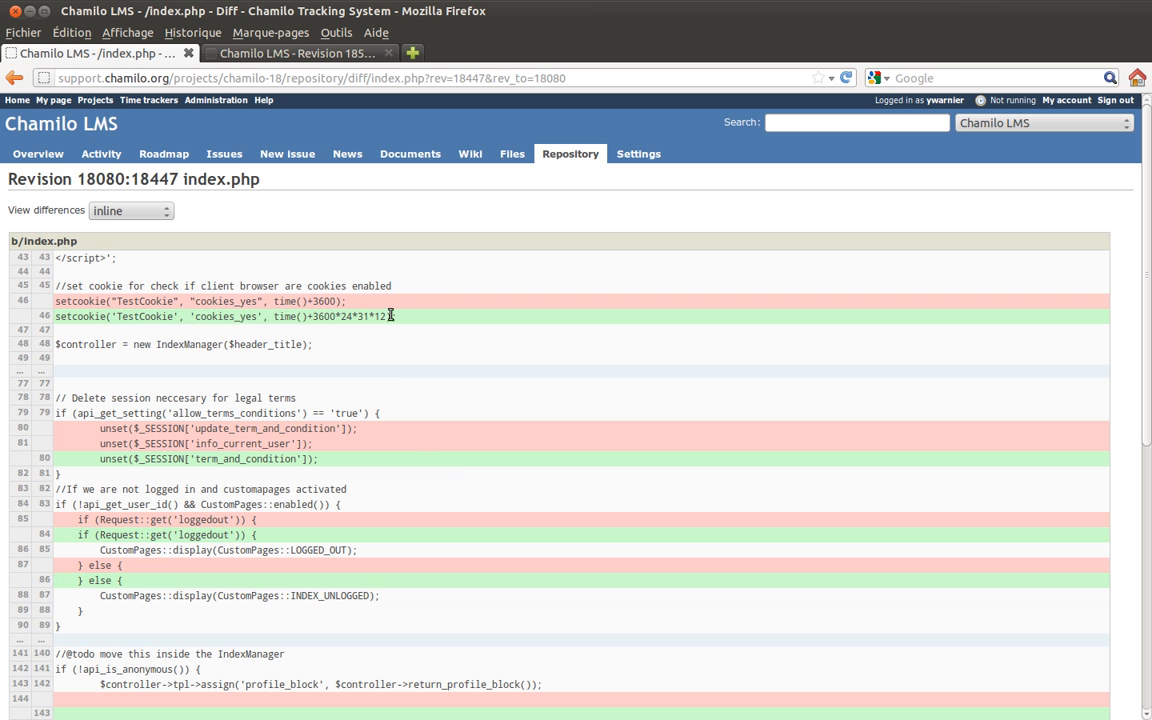
pyautogui.scroll(-3, 452, 296)
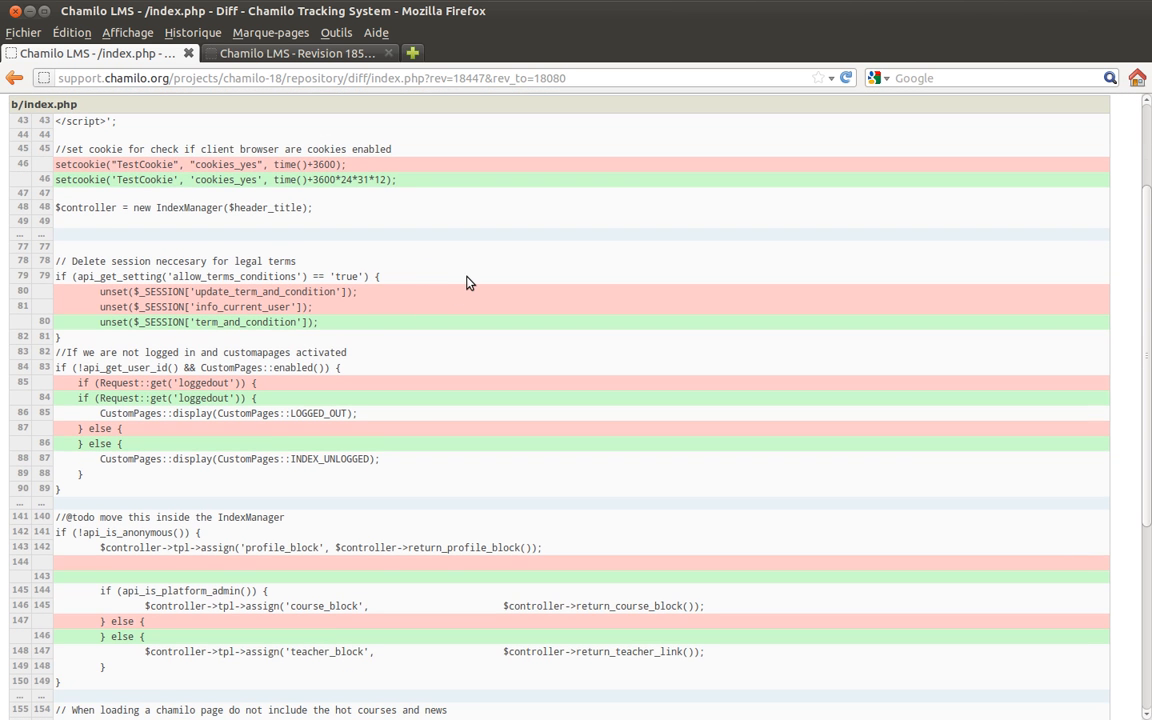
pyautogui.scroll(-7, 466, 283)
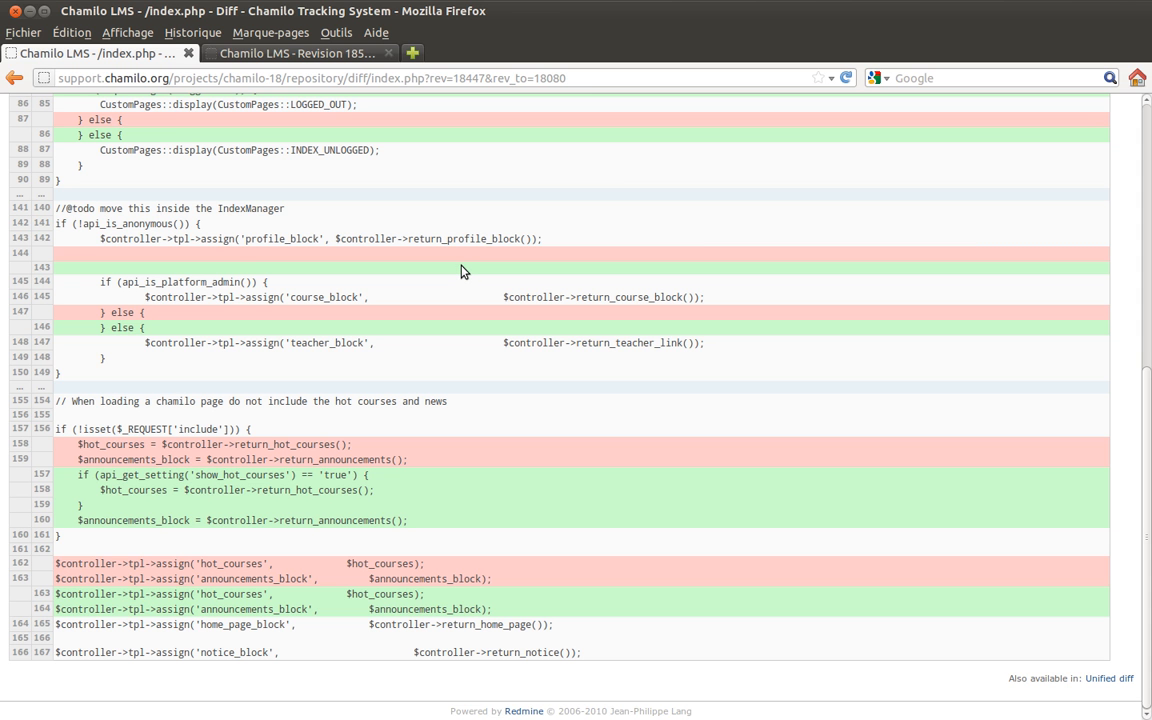
pyautogui.scroll(10, 291, 251)
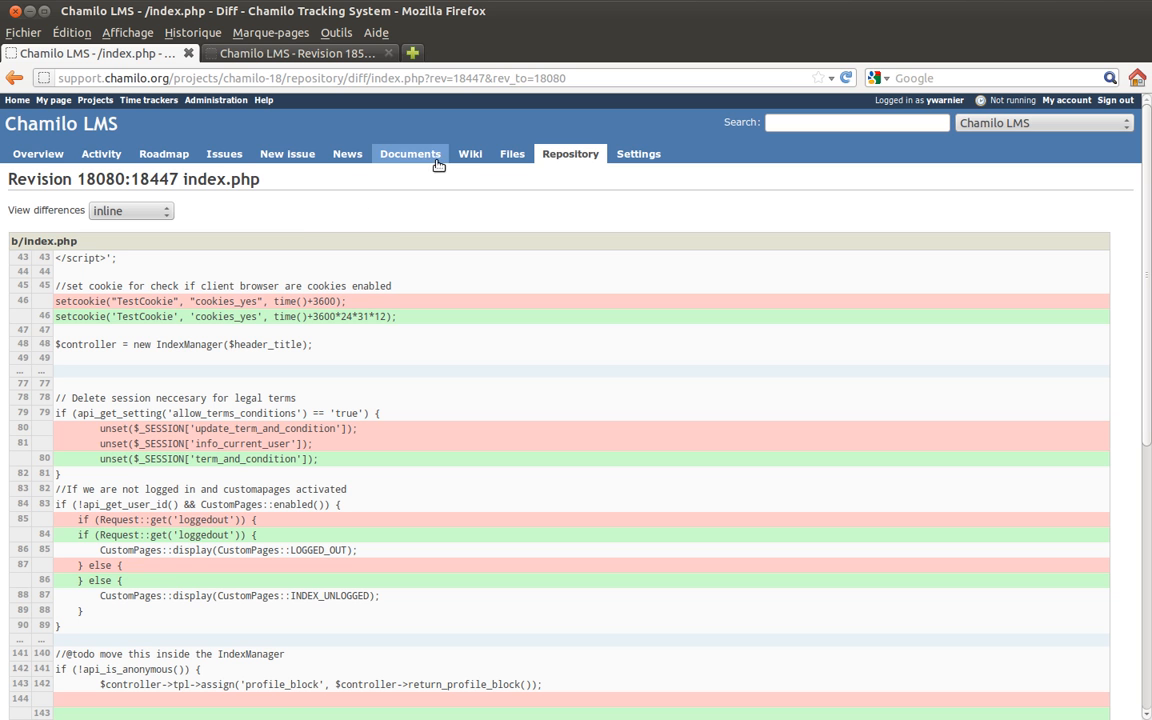
# View the site's Administration overview and go to My page.
pyautogui.click(215, 100)
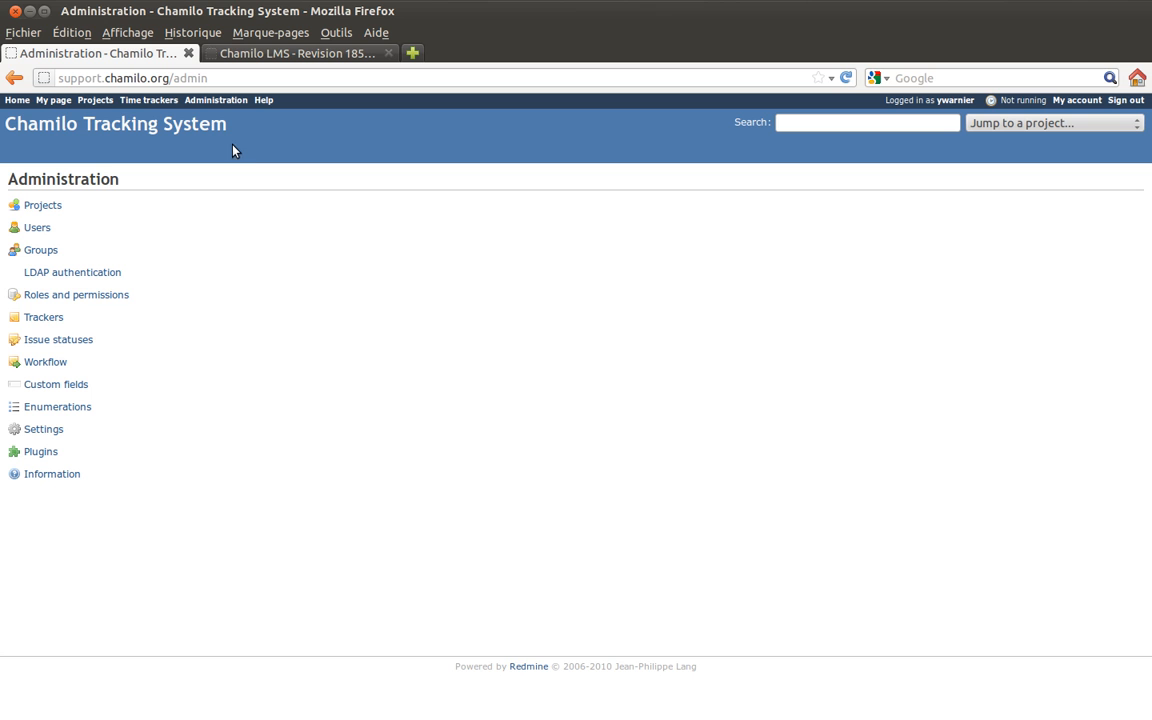
pyautogui.click(53, 100)
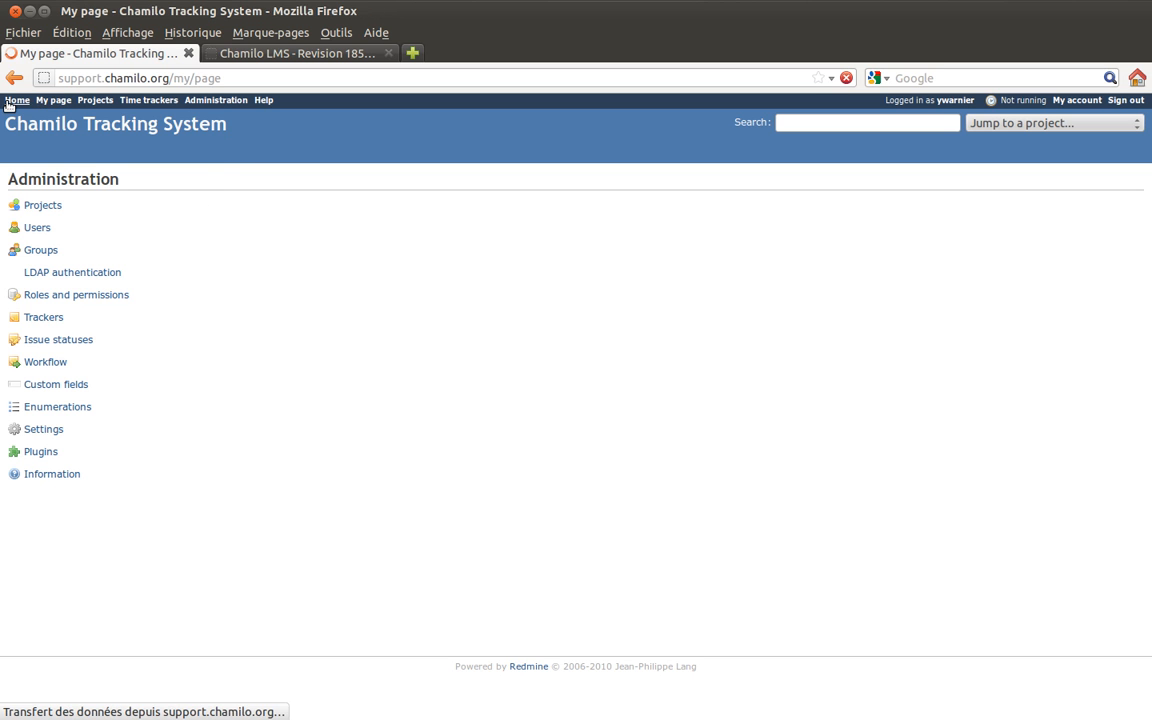